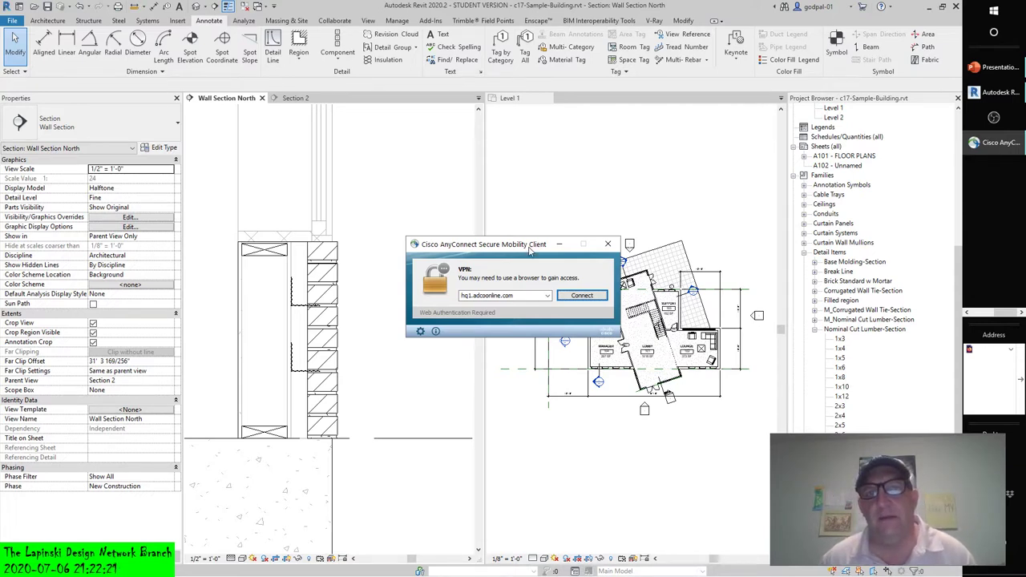
Step: Close the Cisco AnyConnect VPN client window covering the drawing views
{"action": "left_click_drag", "start_coordinate": [530, 245], "coordinate": [496, 147]}
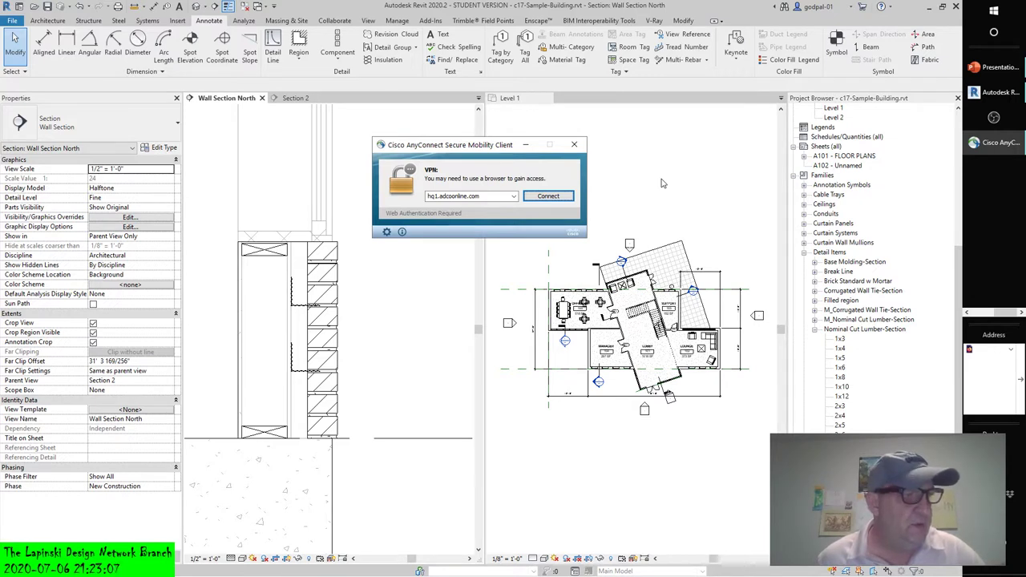
{"action": "left_click", "coordinate": [574, 144]}
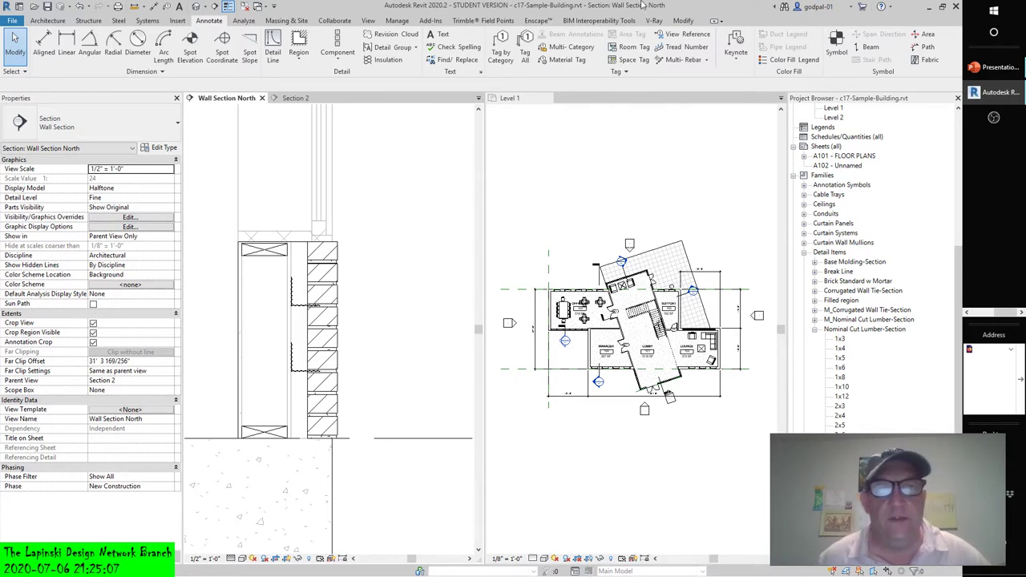
{"action": "left_click", "coordinate": [337, 63]}
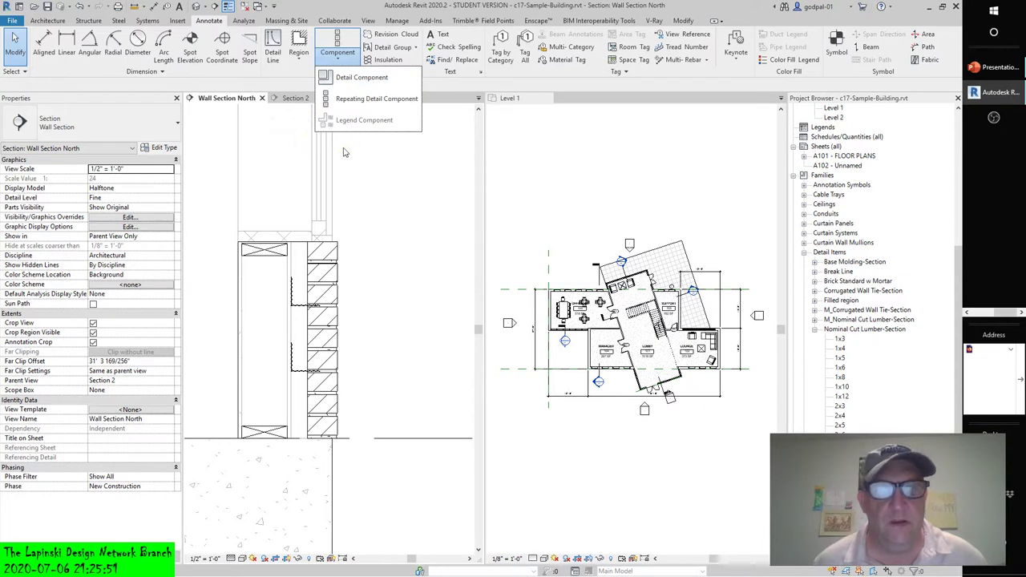
{"action": "left_click", "coordinate": [405, 186]}
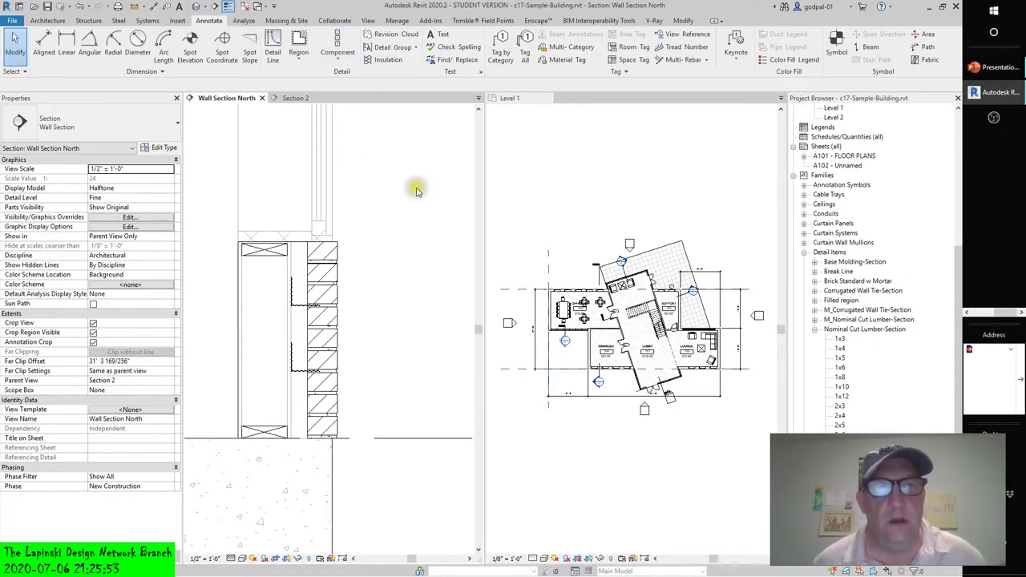
Step: Start loading a family and open the Detail Items folder of the US Imperial library
{"action": "left_click", "coordinate": [178, 21]}
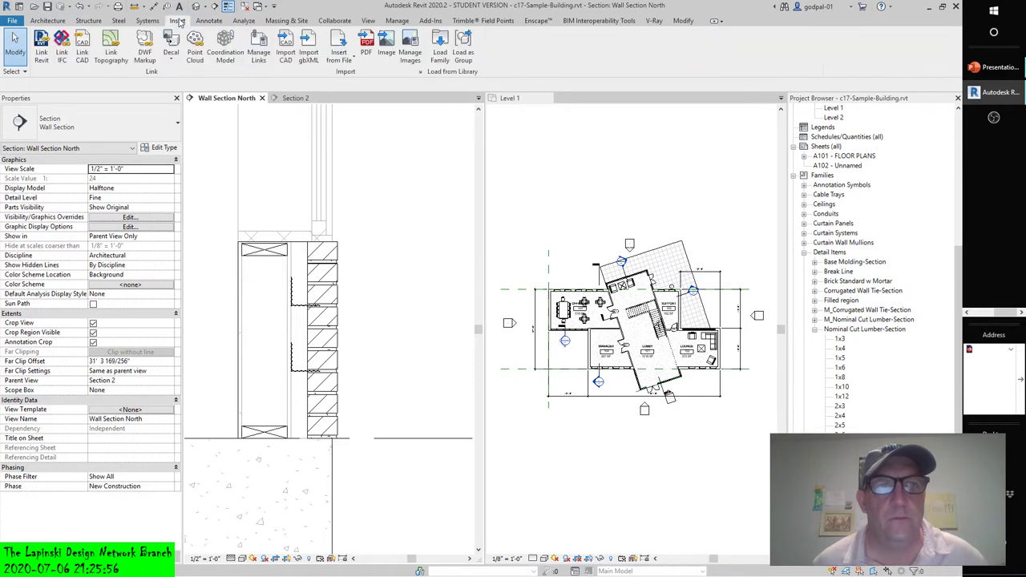
{"action": "left_click", "coordinate": [440, 50]}
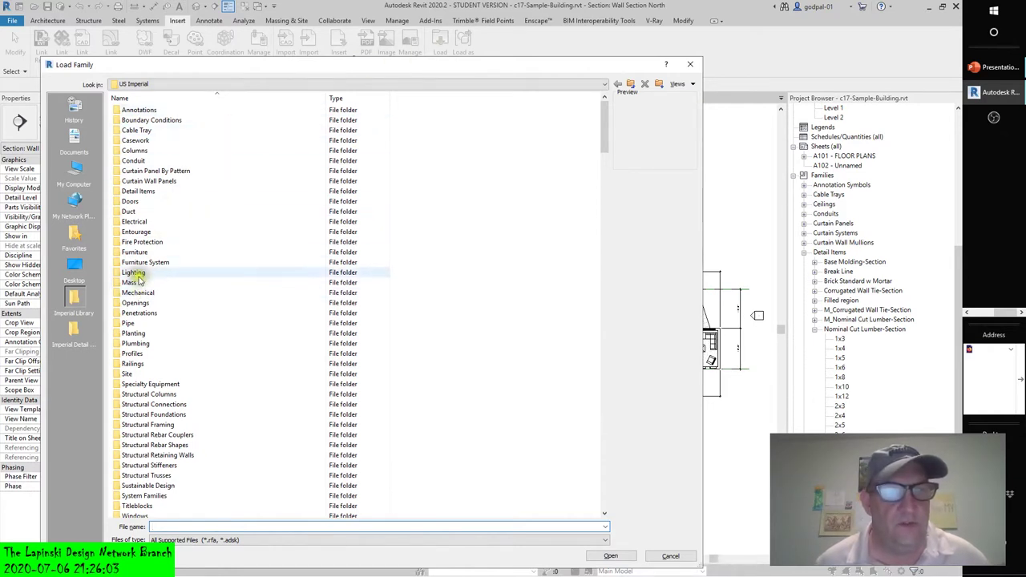
{"action": "double_click", "coordinate": [130, 193]}
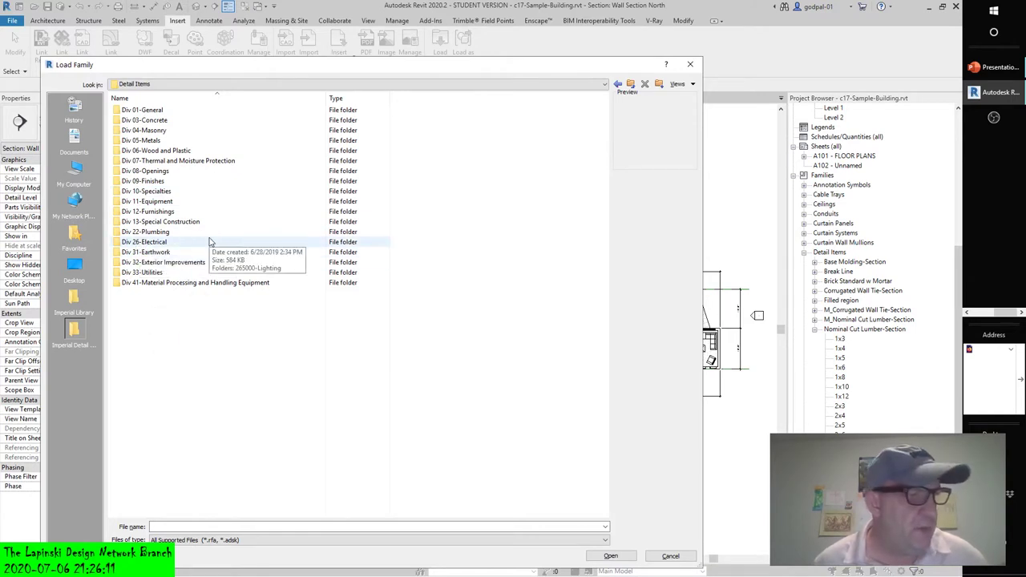
Step: Look through Div 07's thermal insulation folder down to 072200-Roof and Deck Insulation, and return to the Detail Items folder
{"action": "left_click", "coordinate": [208, 203]}
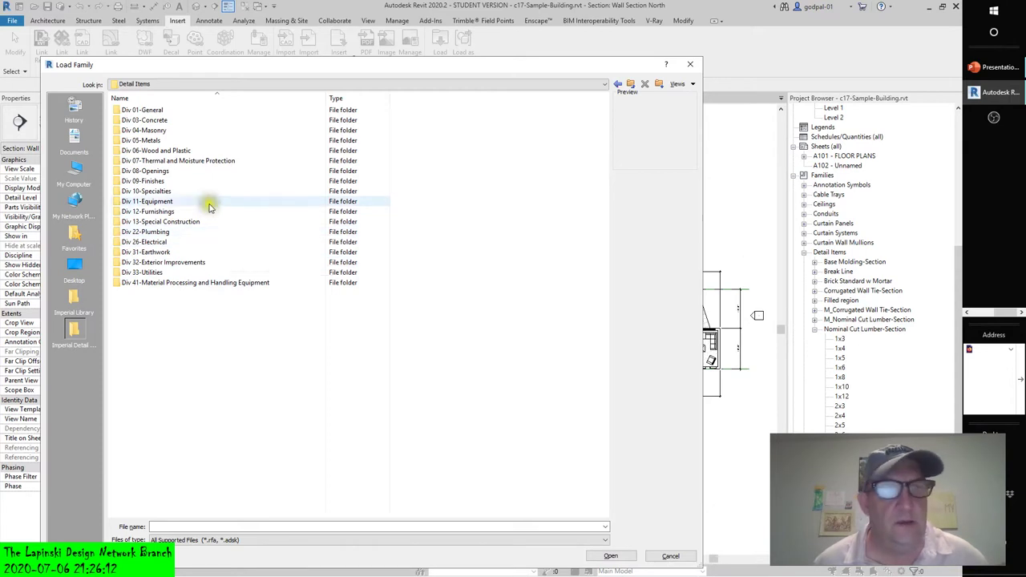
{"action": "double_click", "coordinate": [205, 161]}
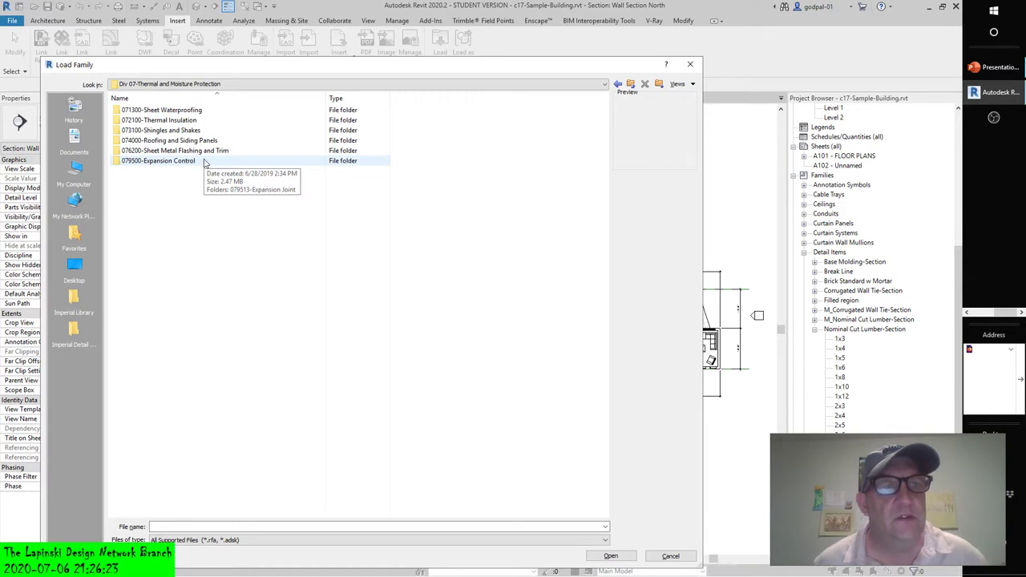
{"action": "double_click", "coordinate": [183, 120]}
{"action": "double_click", "coordinate": [181, 113]}
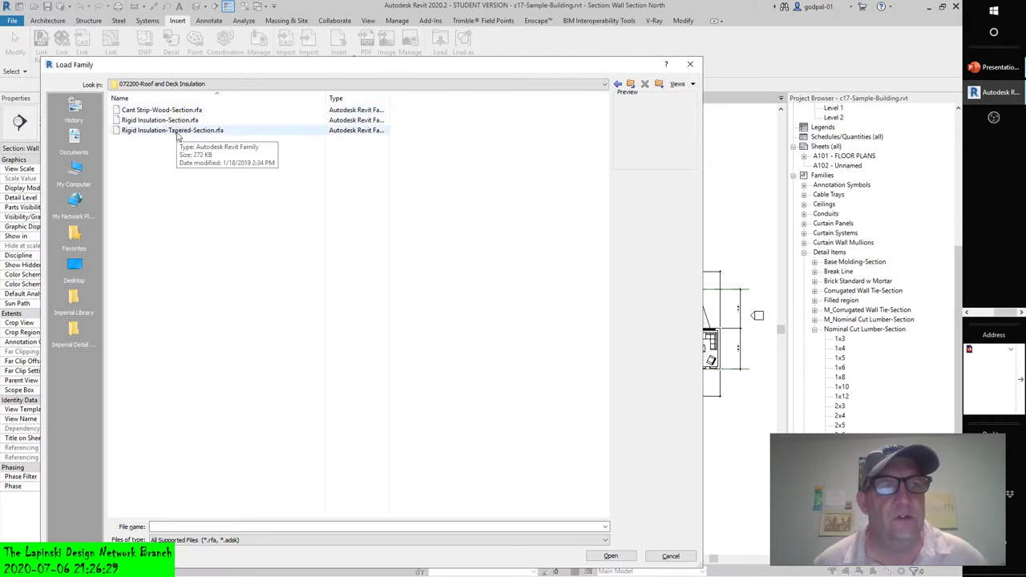
{"action": "left_click", "coordinate": [630, 84]}
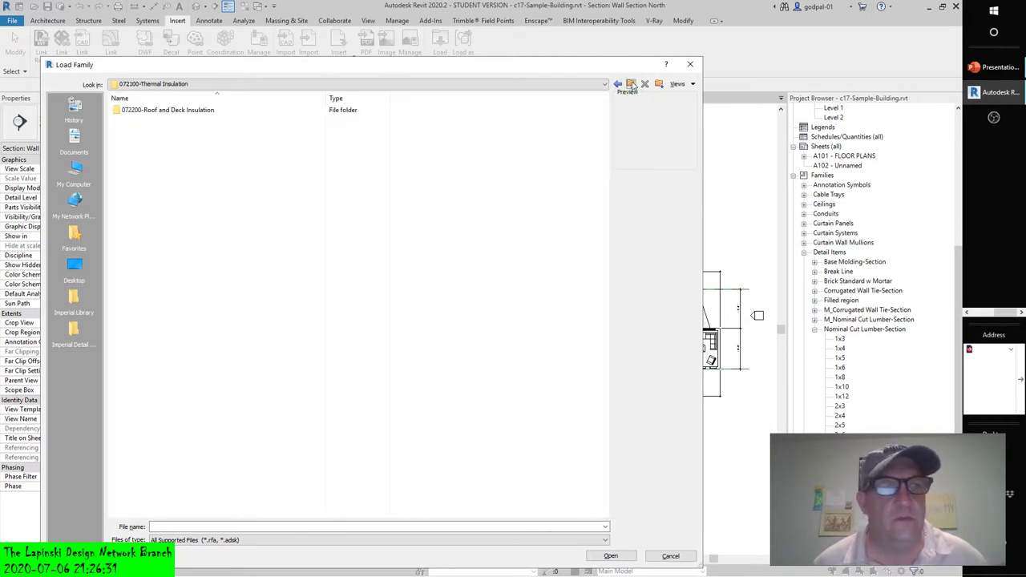
{"action": "left_click", "coordinate": [630, 84]}
{"action": "left_click", "coordinate": [630, 84]}
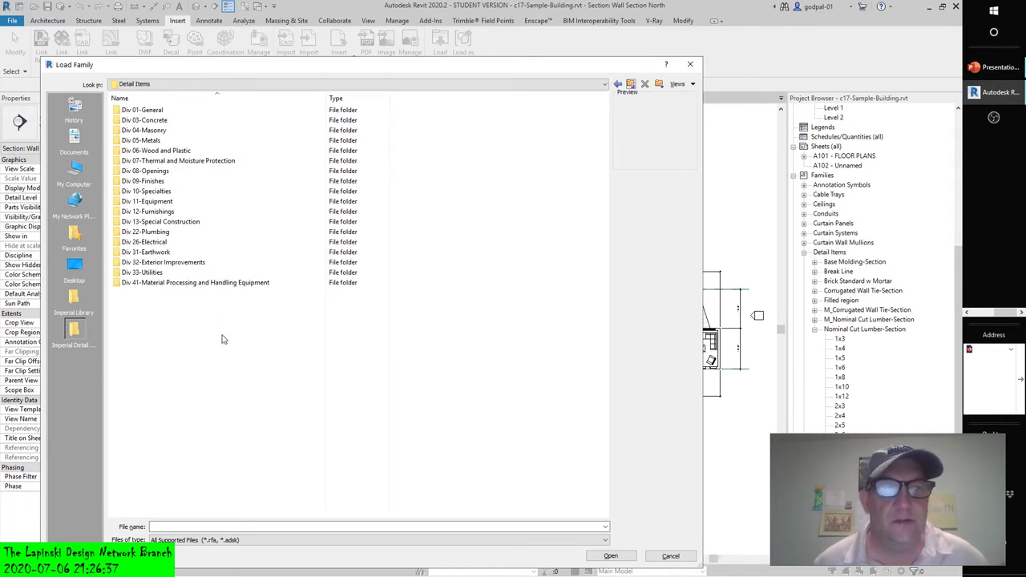
Step: Look at the contents of the Div 04-Masonry and Div 01-General folders, returning to Detail Items
{"action": "double_click", "coordinate": [166, 133]}
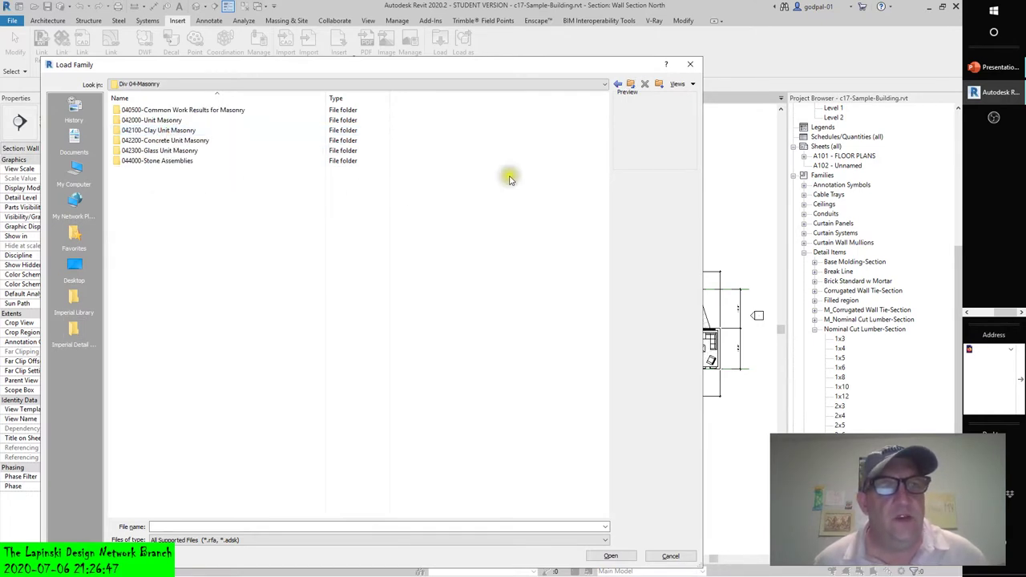
{"action": "left_click", "coordinate": [631, 84]}
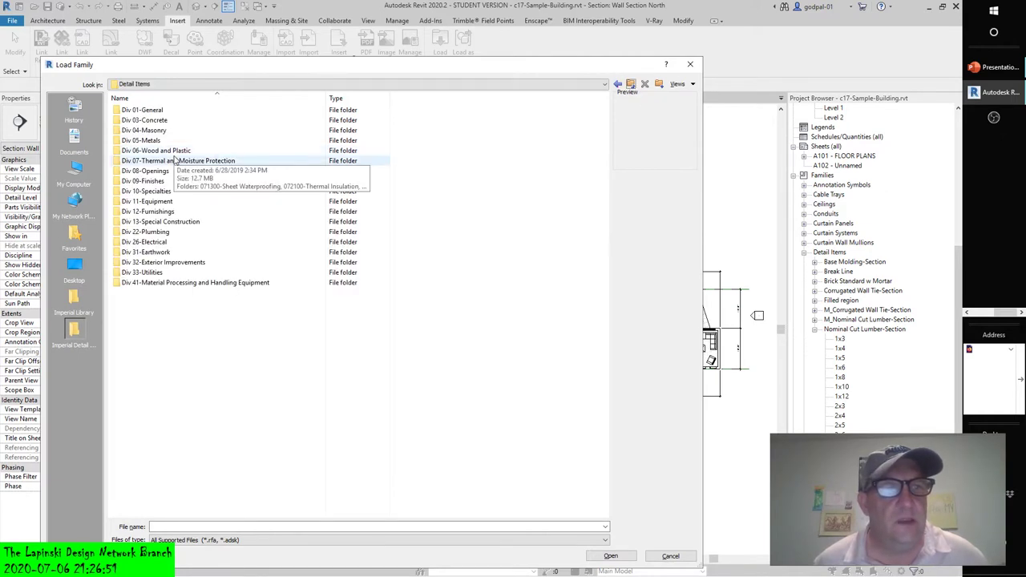
{"action": "double_click", "coordinate": [156, 111]}
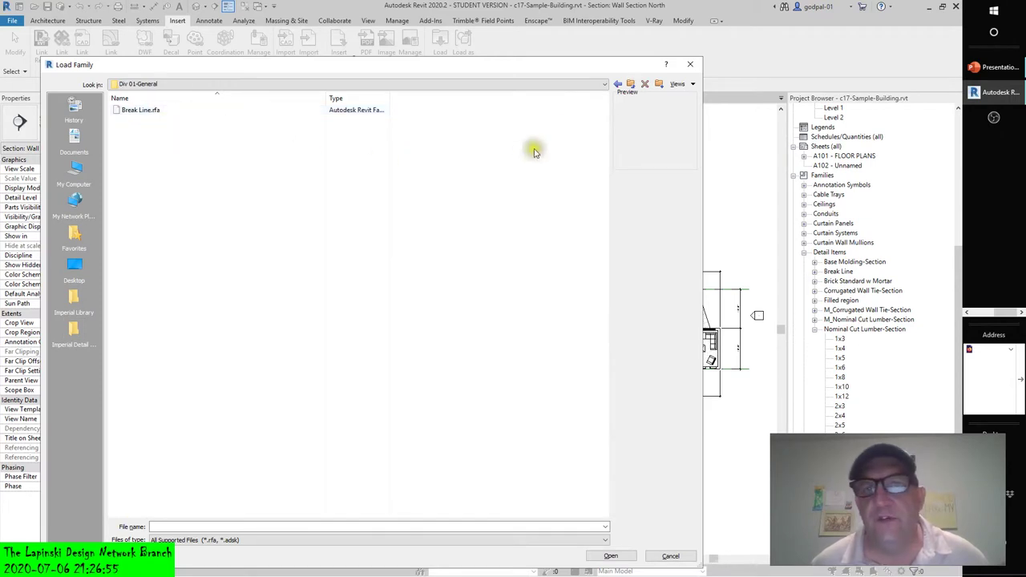
{"action": "left_click", "coordinate": [630, 84]}
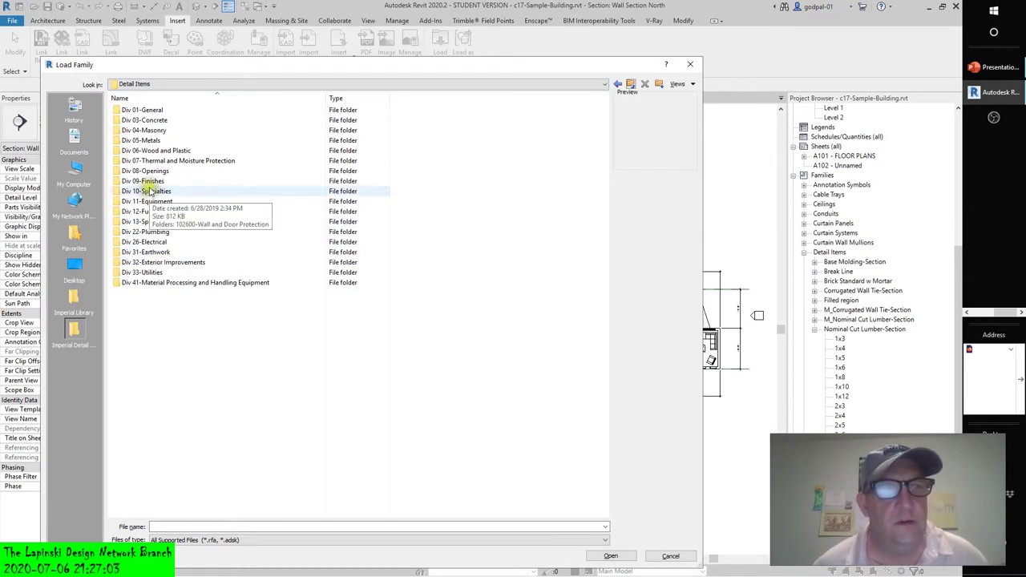
Step: Open the 092900-Gypsum Board folder within Div 09-Finishes, under 092000-Plaster and Gypsum Board
{"action": "left_click", "coordinate": [149, 183]}
{"action": "double_click", "coordinate": [149, 182]}
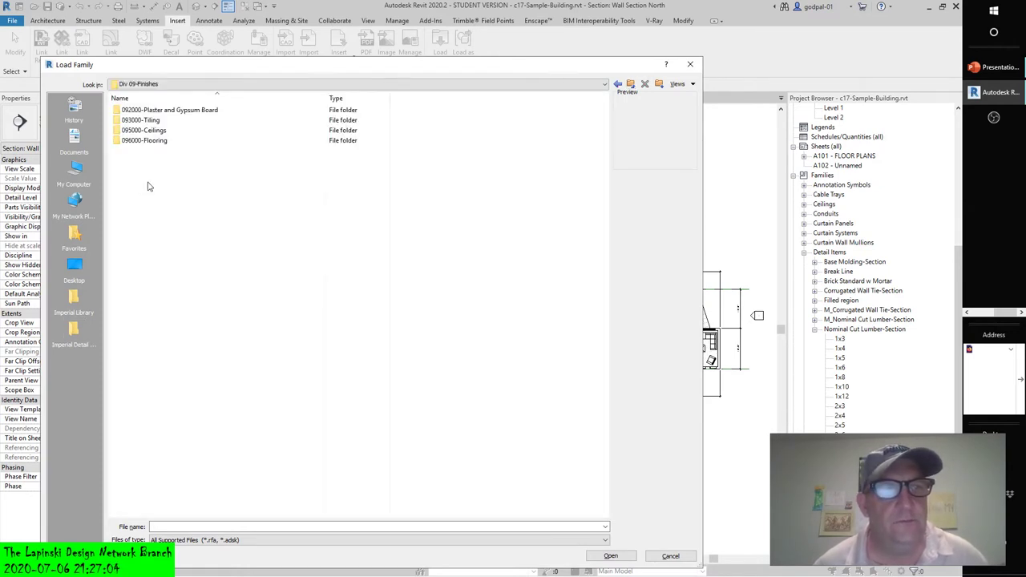
{"action": "double_click", "coordinate": [168, 111]}
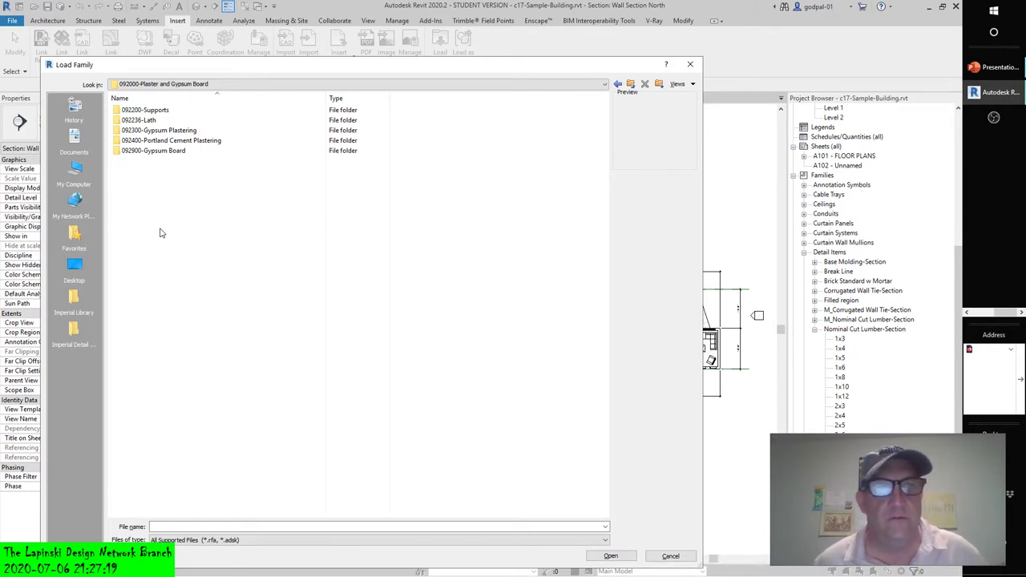
{"action": "left_click", "coordinate": [172, 141]}
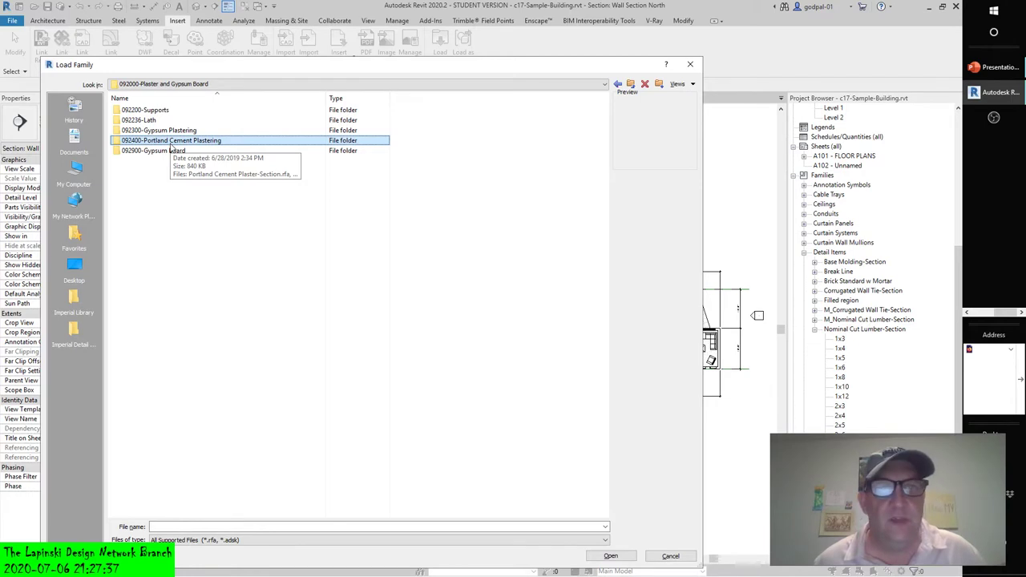
{"action": "double_click", "coordinate": [162, 151]}
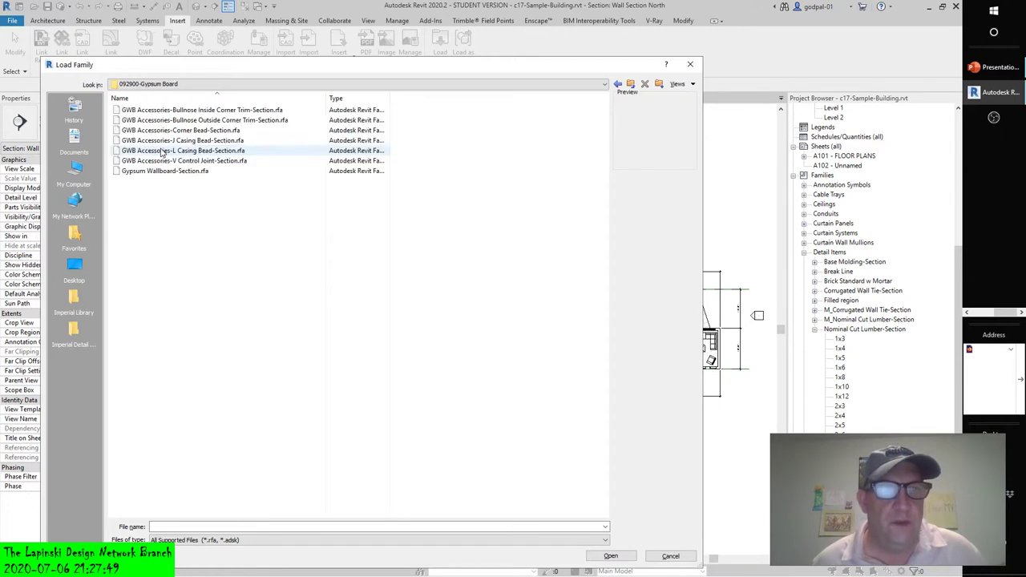
Step: Preview the GWB accessory and gypsum wallboard section families, and return to the 092000-Plaster and Gypsum Board folder
{"action": "left_click", "coordinate": [246, 111]}
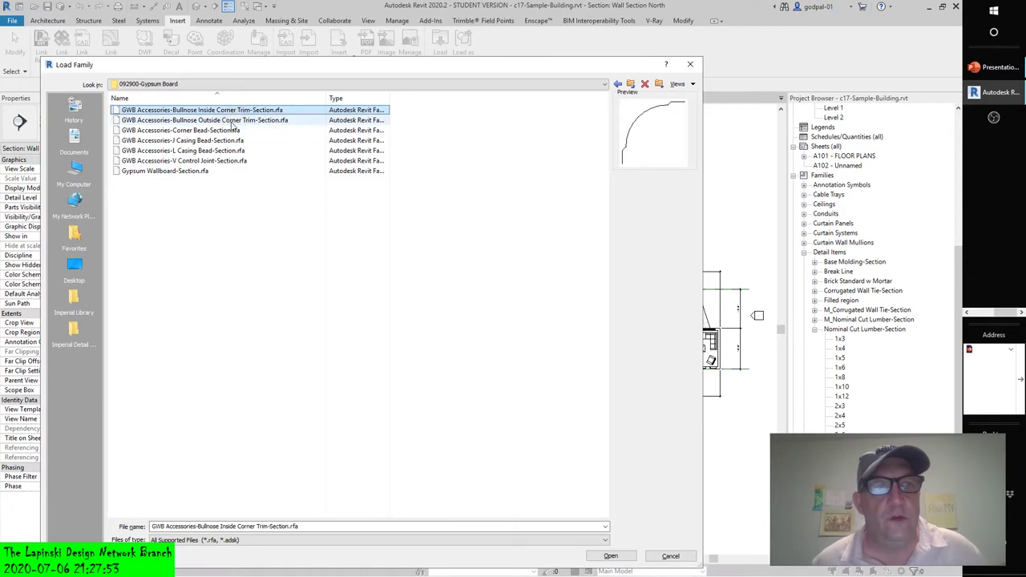
{"action": "left_click", "coordinate": [231, 120]}
{"action": "left_click", "coordinate": [226, 130]}
{"action": "left_click", "coordinate": [225, 141]}
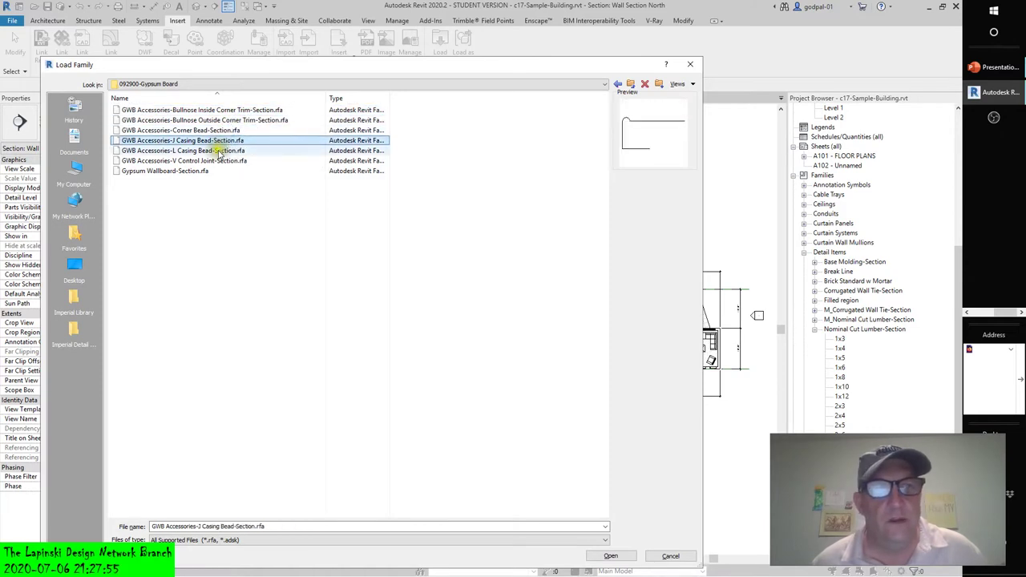
{"action": "left_click", "coordinate": [220, 150]}
{"action": "left_click", "coordinate": [210, 162]}
{"action": "left_click", "coordinate": [190, 171]}
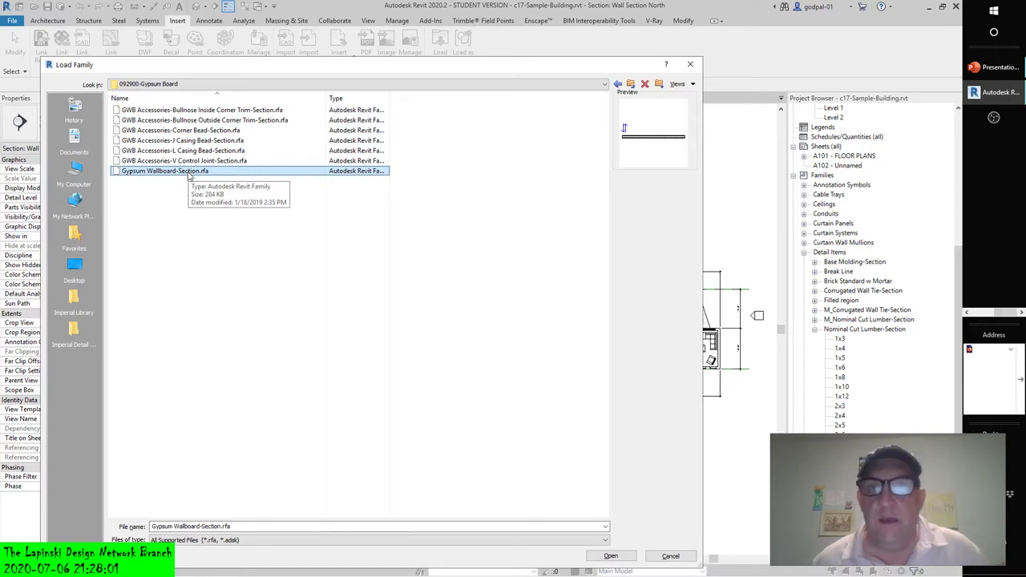
{"action": "left_click", "coordinate": [189, 110]}
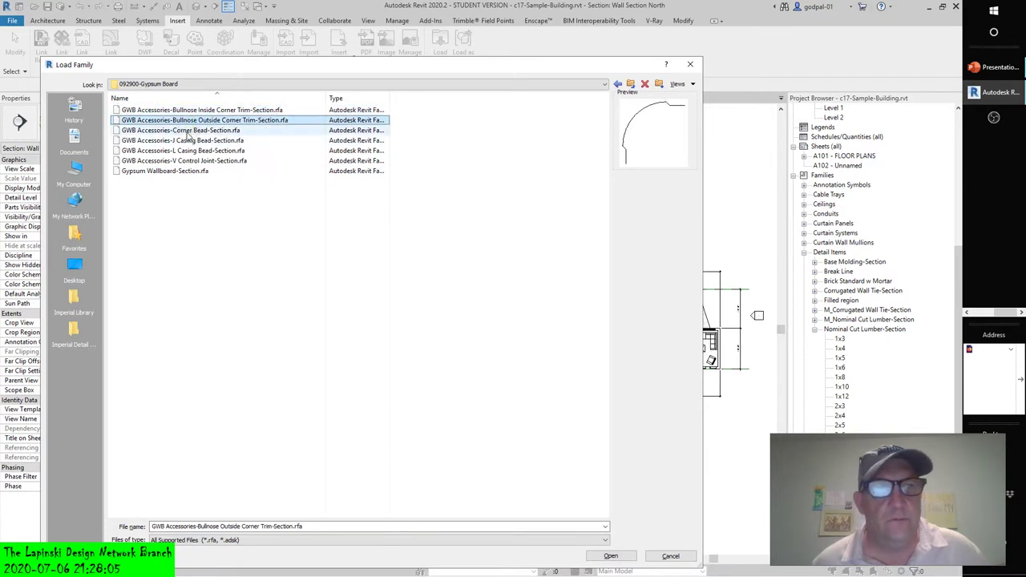
{"action": "left_click", "coordinate": [181, 130]}
{"action": "left_click", "coordinate": [184, 141]}
{"action": "left_click", "coordinate": [184, 151]}
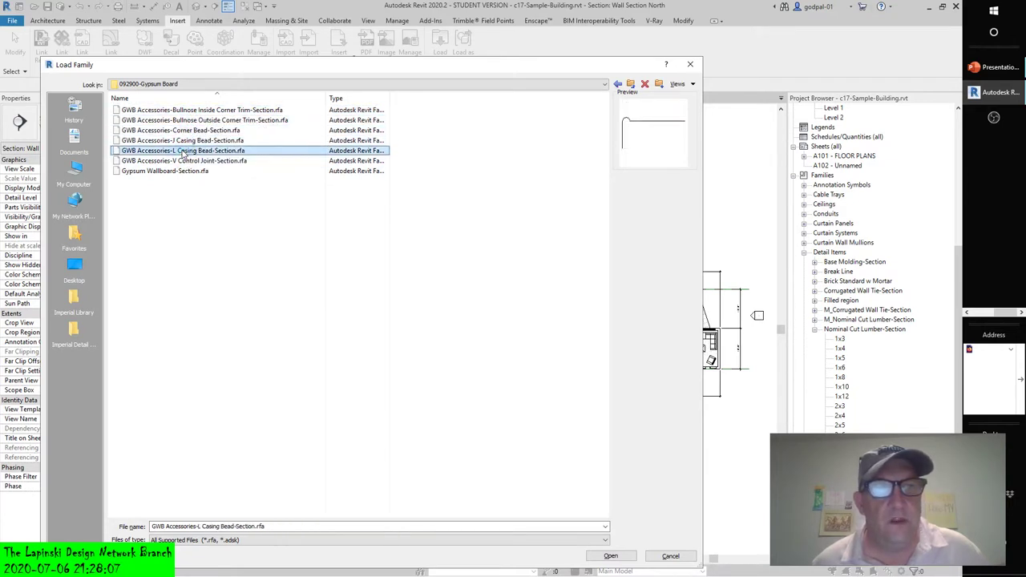
{"action": "left_click", "coordinate": [618, 86]}
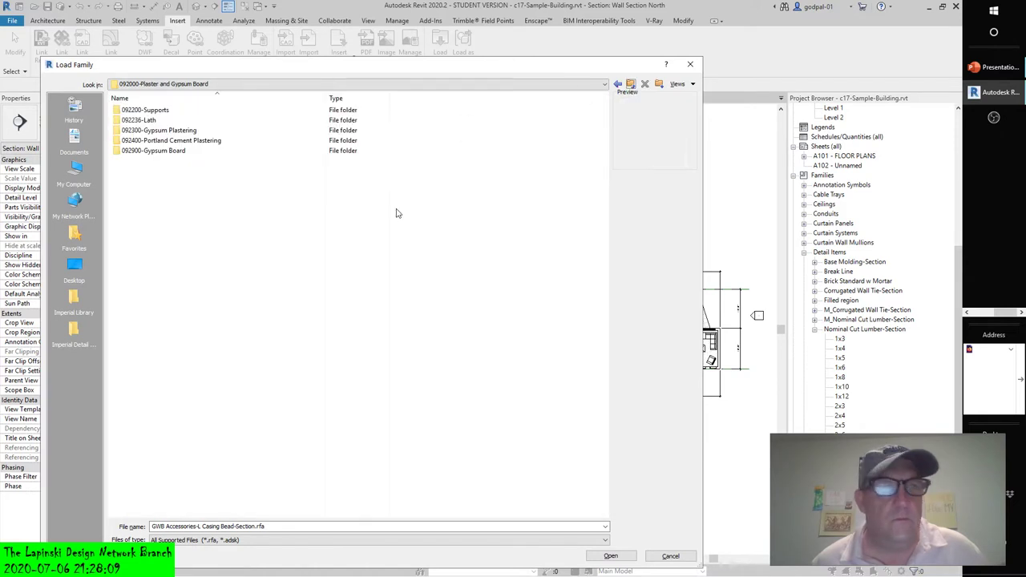
Step: Preview the families in 092236-Lath from Gypsum Lath-Section to Plaster Accessories-Weep Screed-Section, and return to Detail Items
{"action": "left_click_drag", "start_coordinate": [153, 121], "coordinate": [157, 121]}
{"action": "double_click", "coordinate": [158, 120]}
{"action": "left_click", "coordinate": [157, 111]}
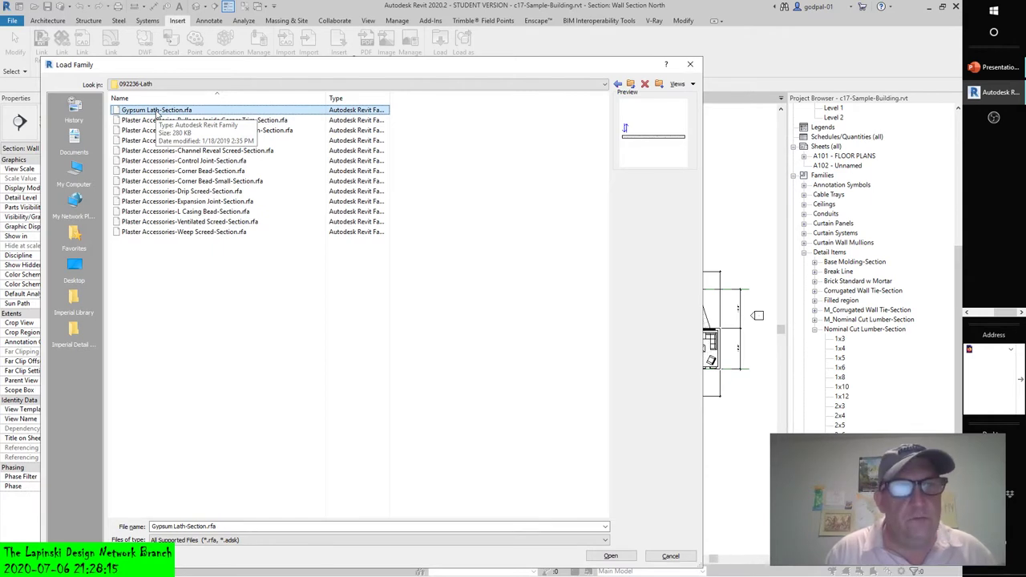
{"action": "key", "text": "Down"}
{"action": "key", "text": "Down"}
{"action": "key", "text": "Down"}
{"action": "key", "text": "Down"}
{"action": "key", "text": "Down"}
{"action": "key", "text": "Down"}
{"action": "key", "text": "Down"}
{"action": "key", "text": "Down"}
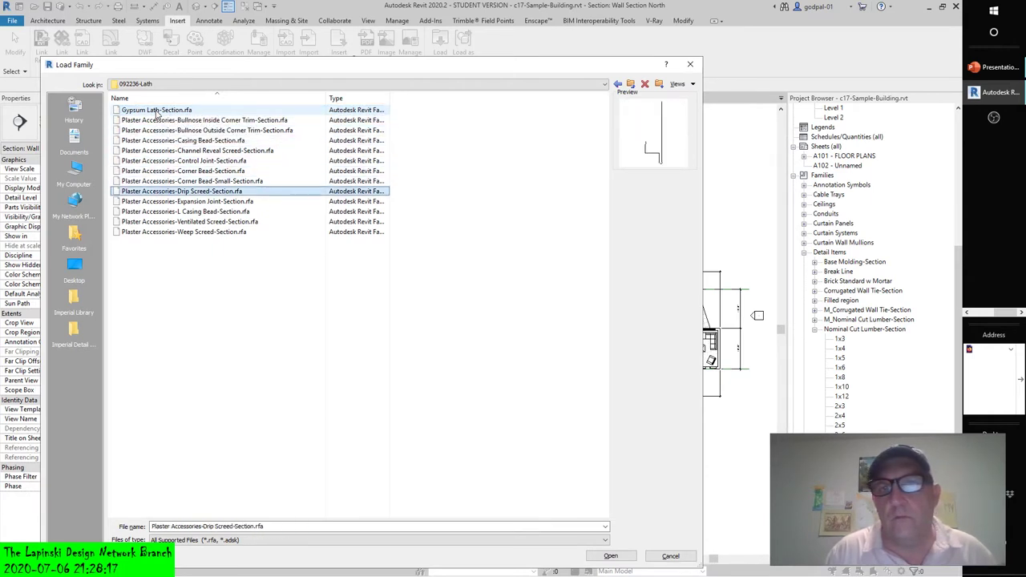
{"action": "key", "text": "Down"}
{"action": "key", "text": "Down"}
{"action": "key", "text": "Down"}
{"action": "key", "text": "Down"}
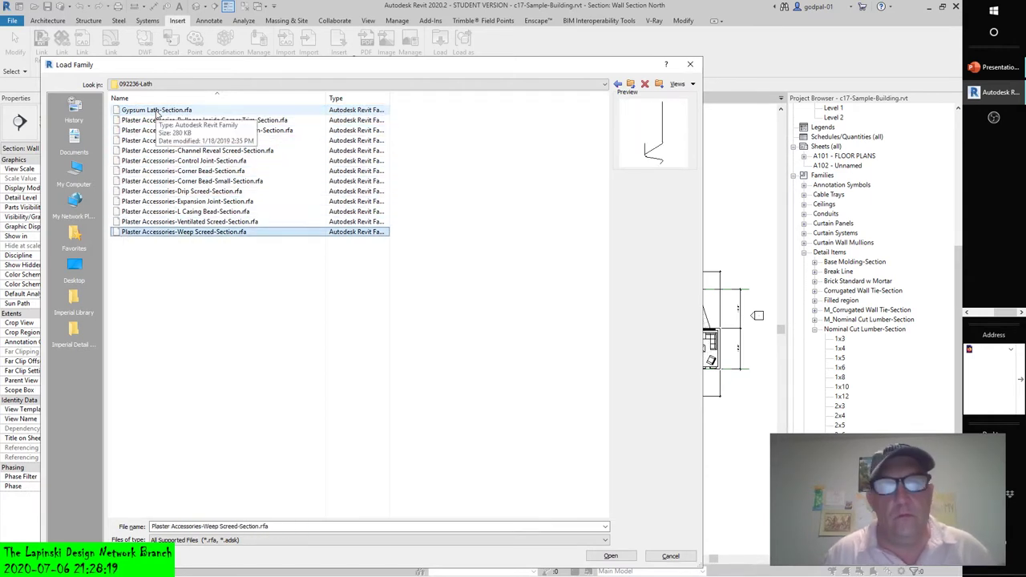
{"action": "left_click", "coordinate": [631, 85]}
{"action": "left_click", "coordinate": [631, 85]}
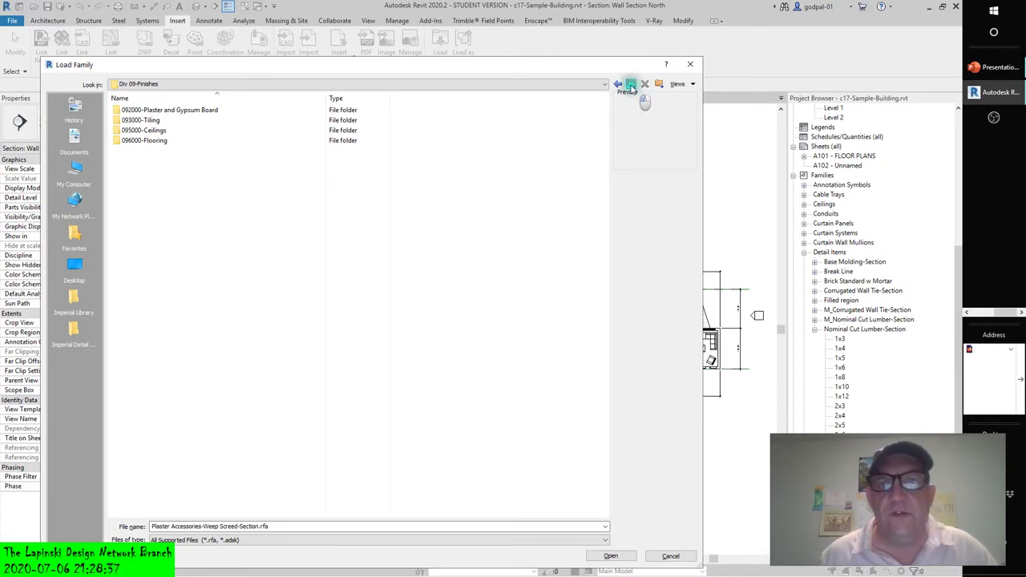
{"action": "left_click", "coordinate": [631, 85]}
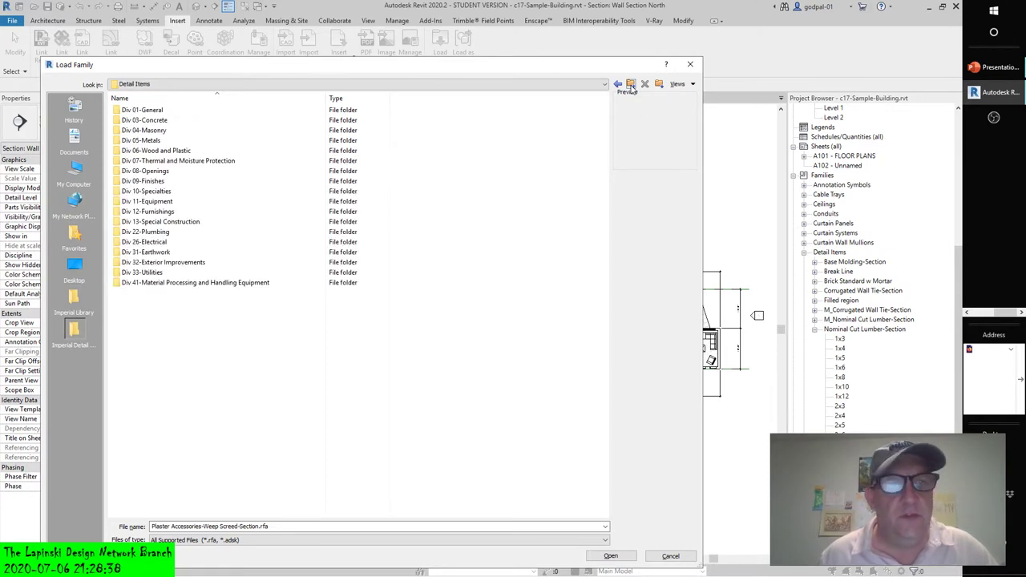
Step: Preview the rounded, flush and squared corner guards in Div 10's 102600-Wall and Door Protection folder, and return to Detail Items
{"action": "double_click", "coordinate": [164, 191]}
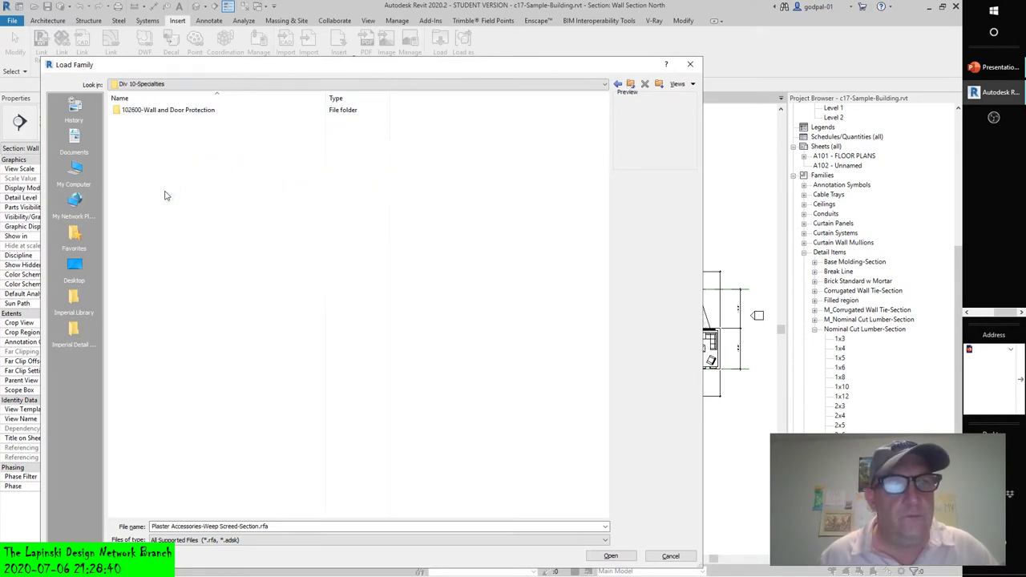
{"action": "double_click", "coordinate": [197, 112]}
{"action": "left_click", "coordinate": [181, 119]}
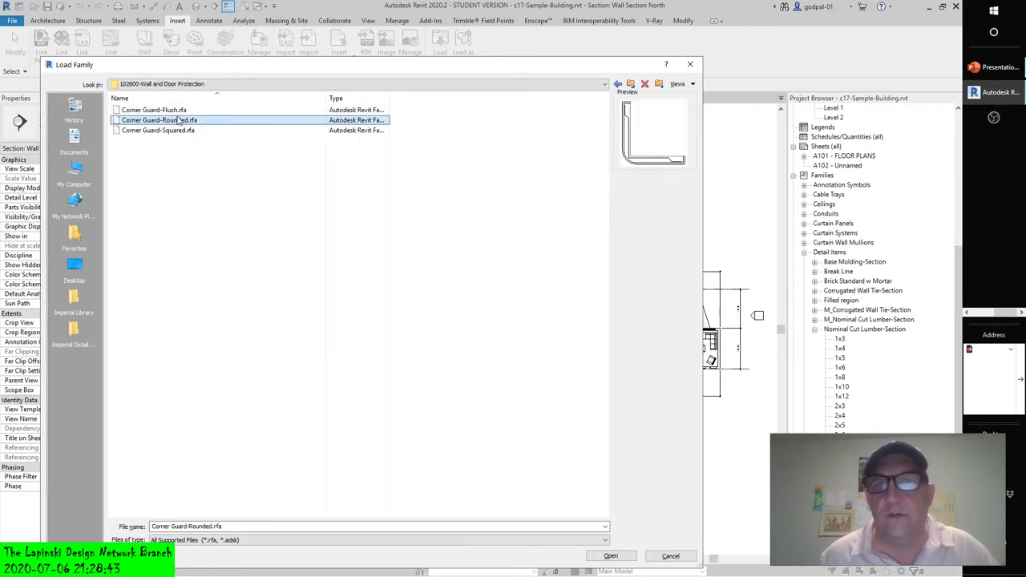
{"action": "left_click", "coordinate": [174, 110]}
{"action": "left_click", "coordinate": [171, 129]}
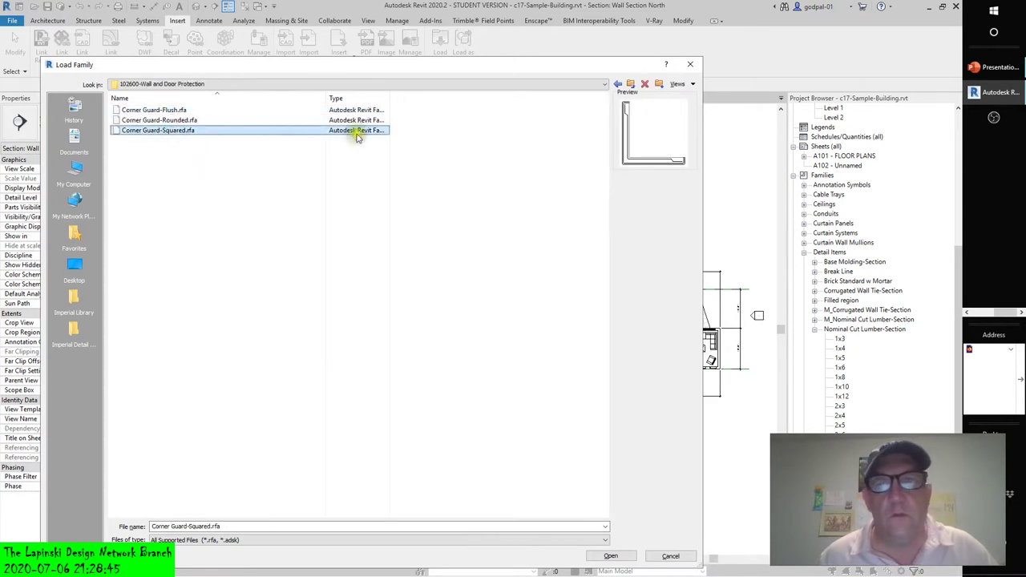
{"action": "left_click", "coordinate": [631, 84]}
{"action": "left_click", "coordinate": [630, 85]}
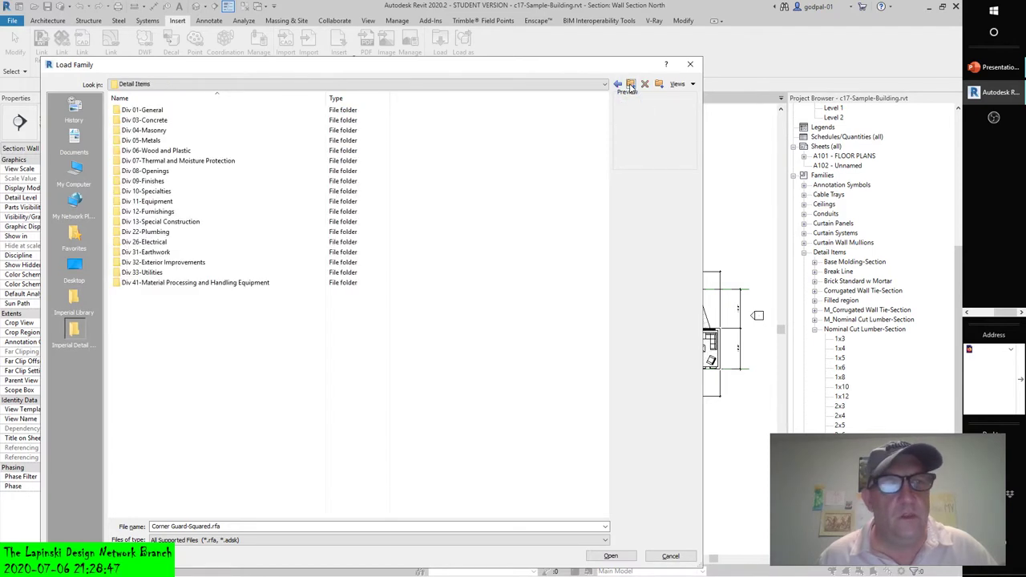
Step: Preview the Crane Rails family in Div 41's 412213-Crane Rails folder, under 412200-Cranes and Hoists, and return to Detail Items
{"action": "double_click", "coordinate": [205, 286]}
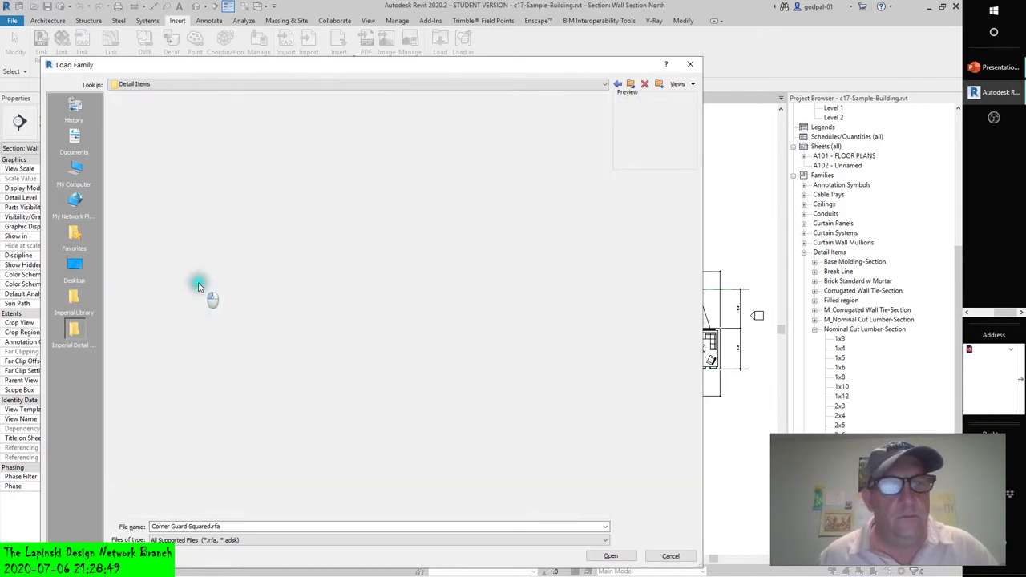
{"action": "left_click", "coordinate": [168, 111]}
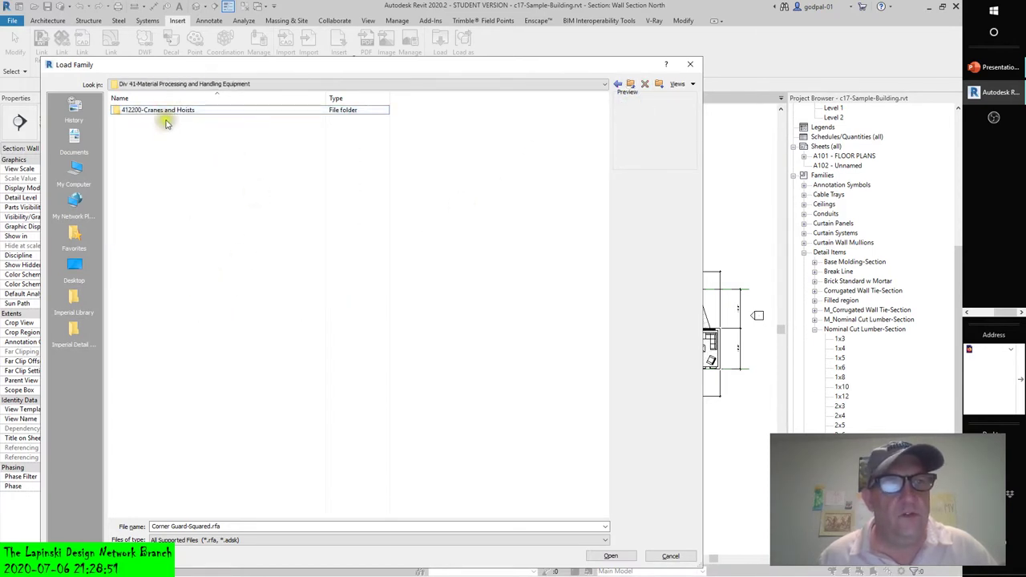
{"action": "double_click", "coordinate": [165, 112]}
{"action": "double_click", "coordinate": [160, 119]}
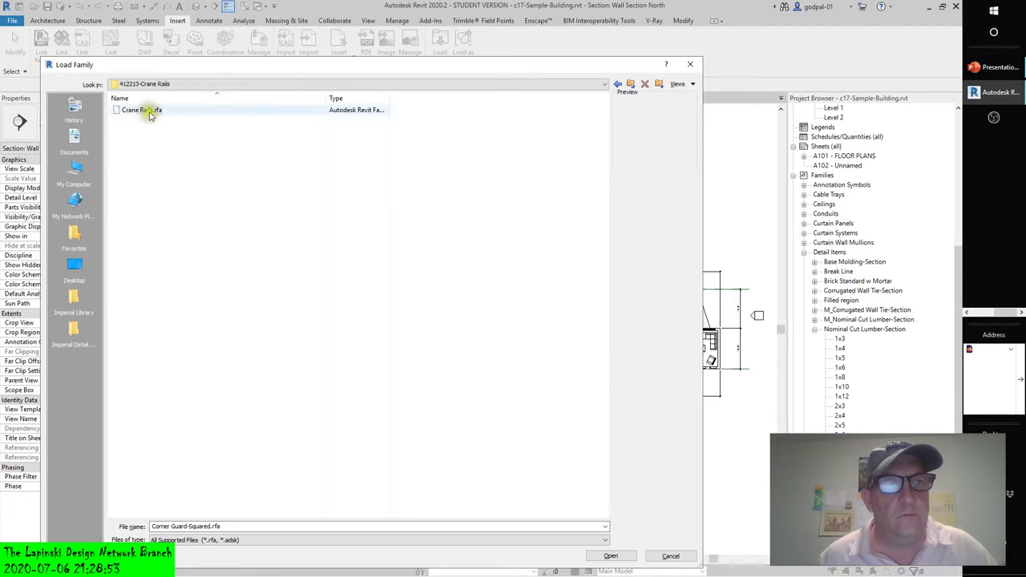
{"action": "left_click", "coordinate": [142, 110]}
{"action": "left_click", "coordinate": [631, 85]}
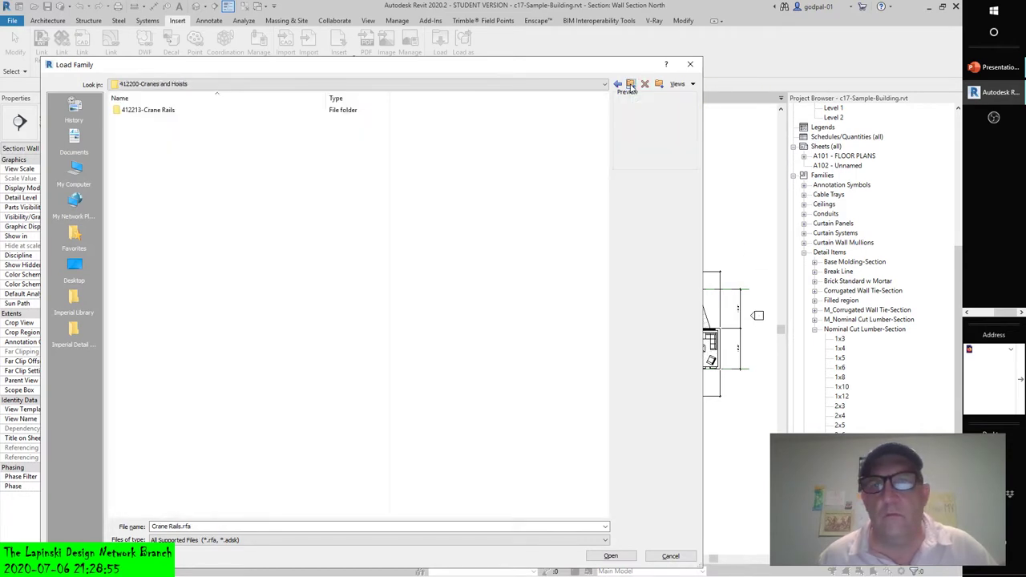
{"action": "left_click", "coordinate": [631, 85]}
{"action": "left_click", "coordinate": [631, 85]}
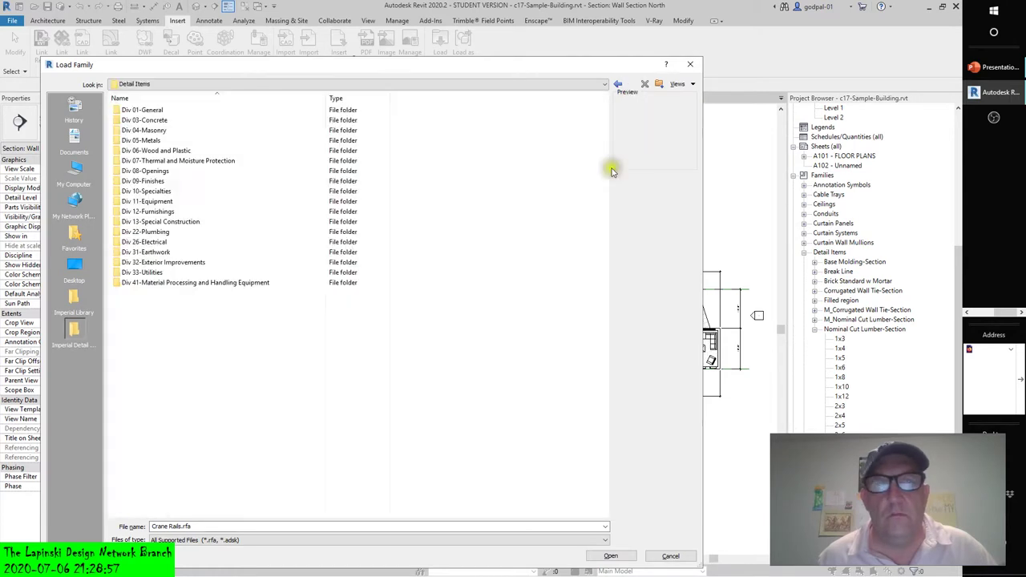
Step: Preview the drainage pipe and trench drain section families in Div 33's 334600-Subdrainage folder, and return to Detail Items
{"action": "double_click", "coordinate": [138, 273]}
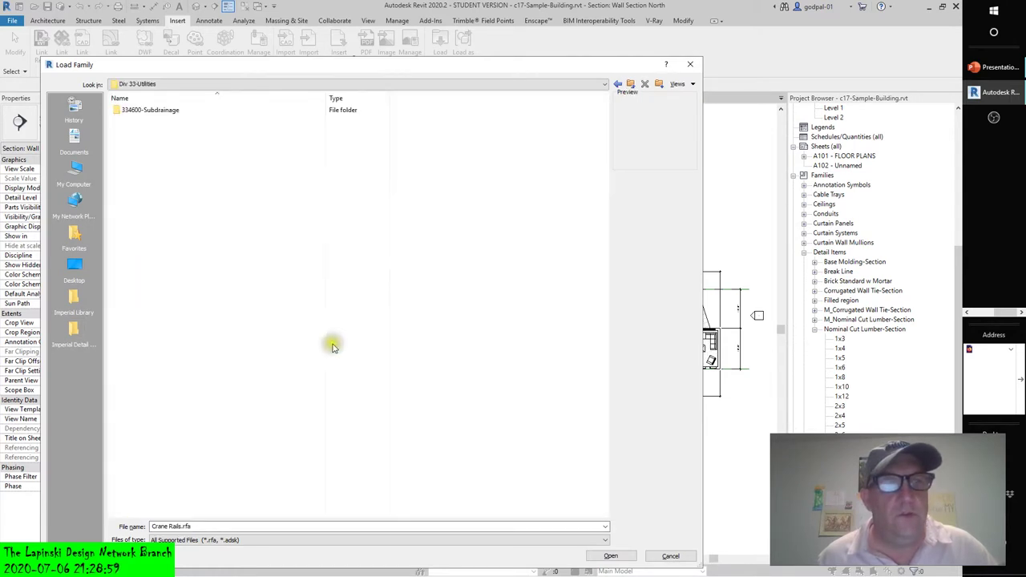
{"action": "double_click", "coordinate": [153, 110]}
{"action": "left_click", "coordinate": [156, 110]}
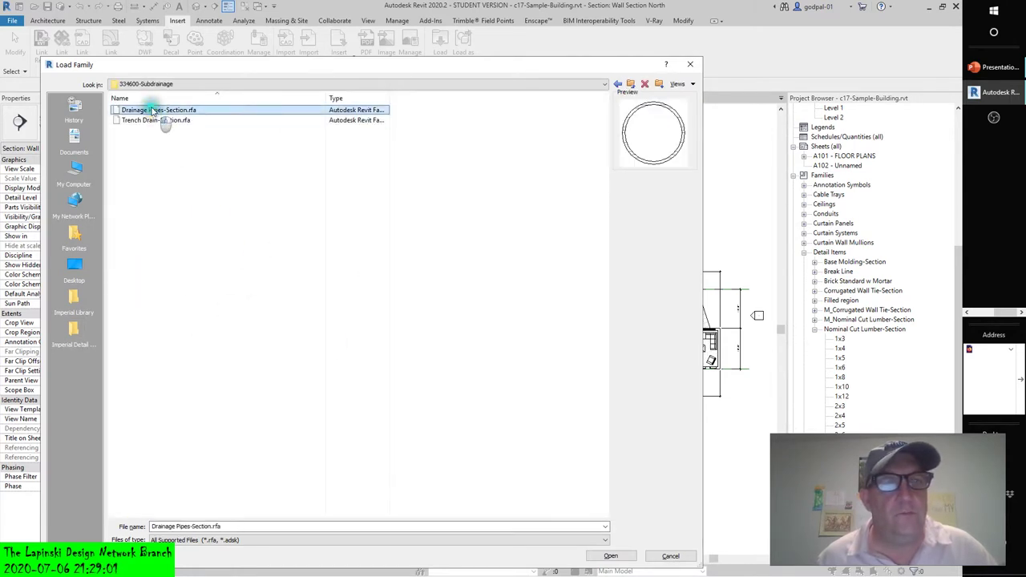
{"action": "left_click", "coordinate": [128, 122]}
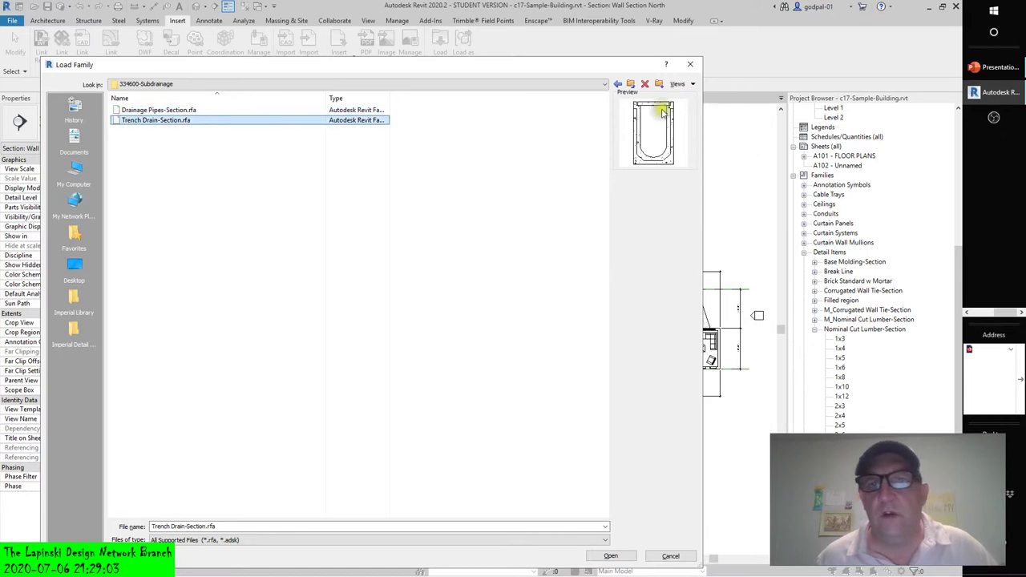
{"action": "left_click", "coordinate": [631, 85]}
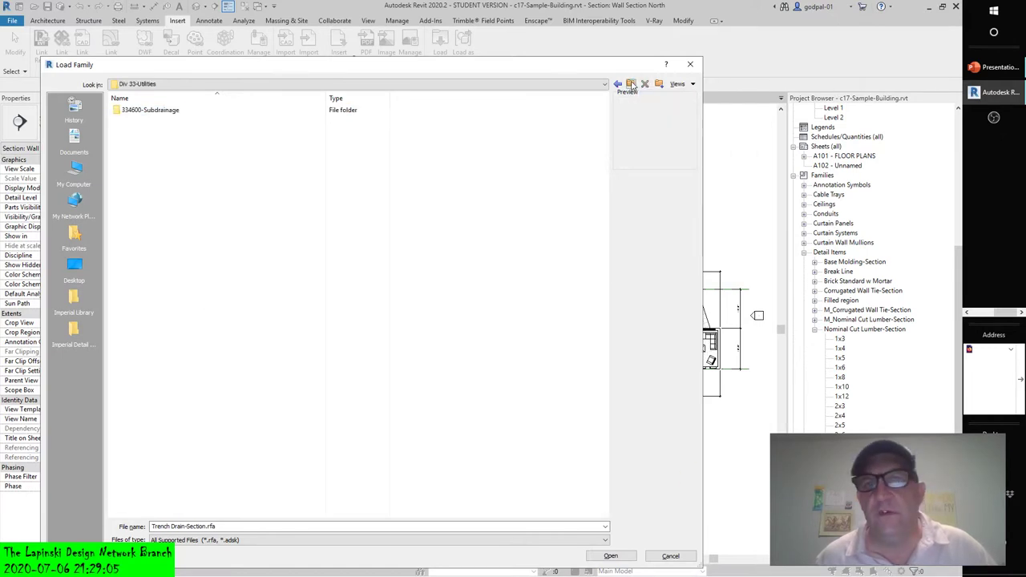
{"action": "left_click", "coordinate": [630, 85]}
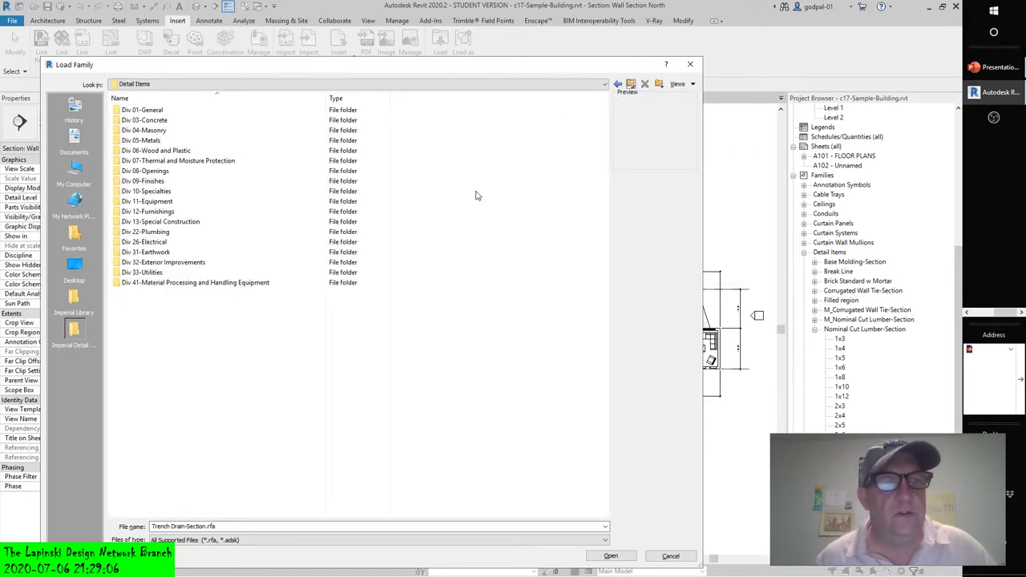
Step: Preview the bituminous concrete and concrete pavement families in Div 32's 321300-Rigid Paving folder, and return to Detail Items
{"action": "double_click", "coordinate": [189, 263]}
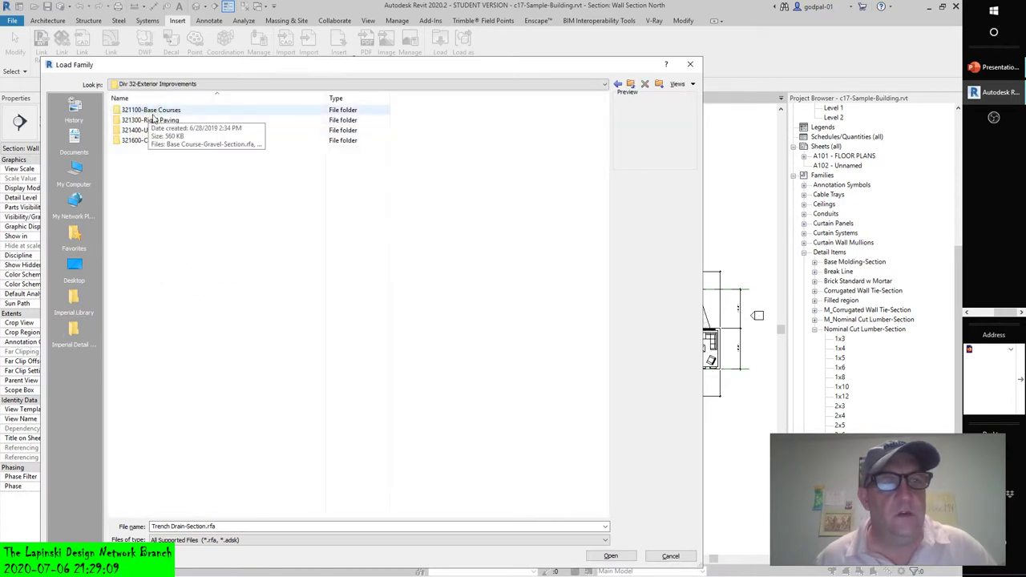
{"action": "double_click", "coordinate": [152, 120]}
{"action": "left_click", "coordinate": [162, 109]}
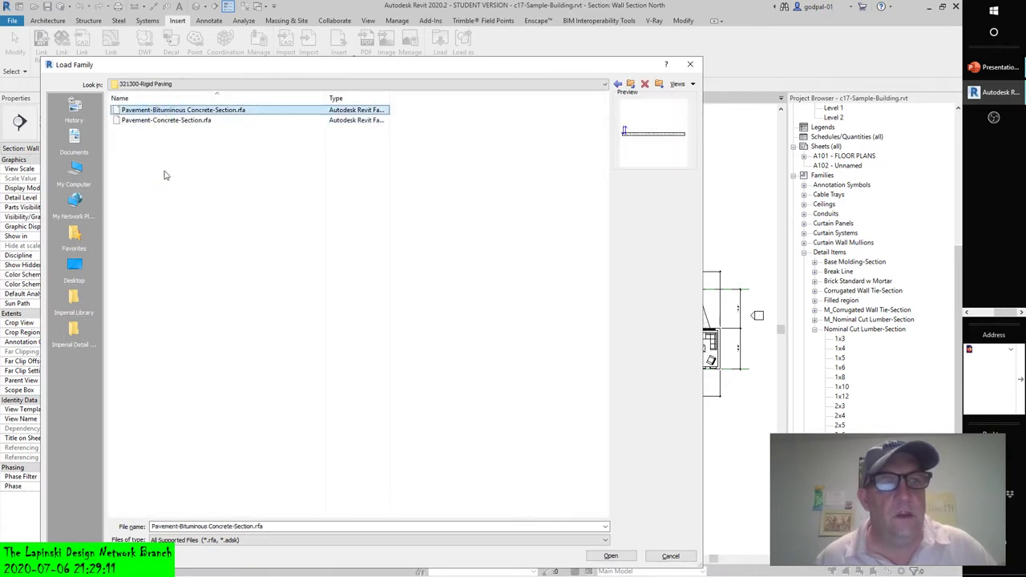
{"action": "left_click", "coordinate": [178, 120]}
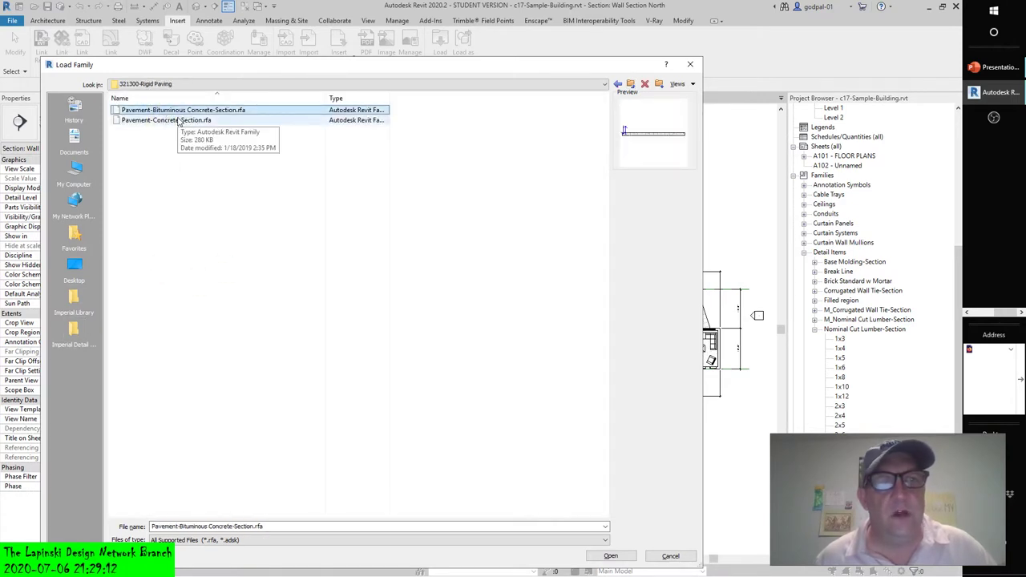
{"action": "left_click", "coordinate": [631, 84]}
{"action": "left_click", "coordinate": [631, 84]}
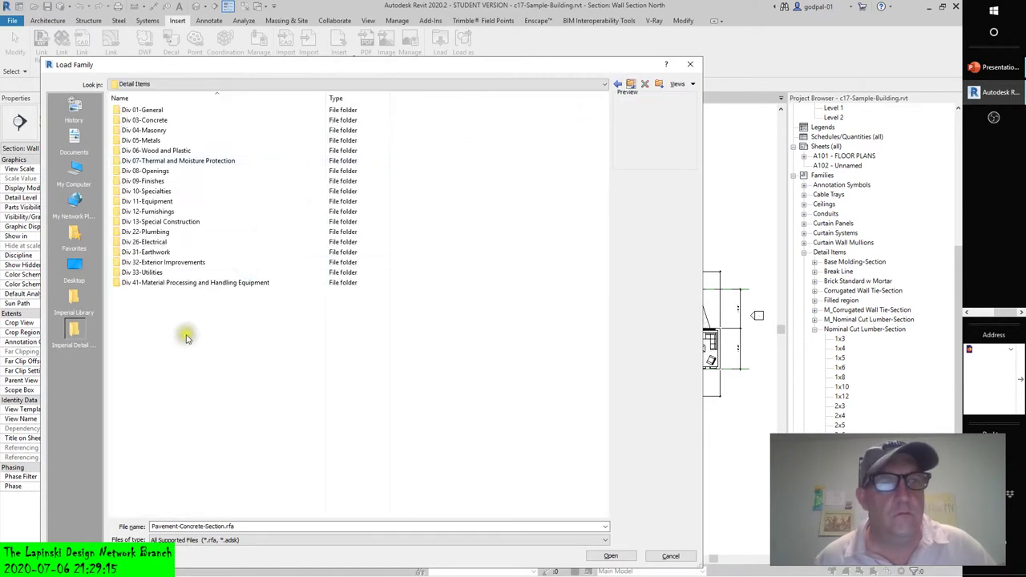
Step: Preview the Pyramid Skylight-Section family in Div 08's 086200-Unit Skylights folder, and close the family browser without loading anything
{"action": "double_click", "coordinate": [152, 171]}
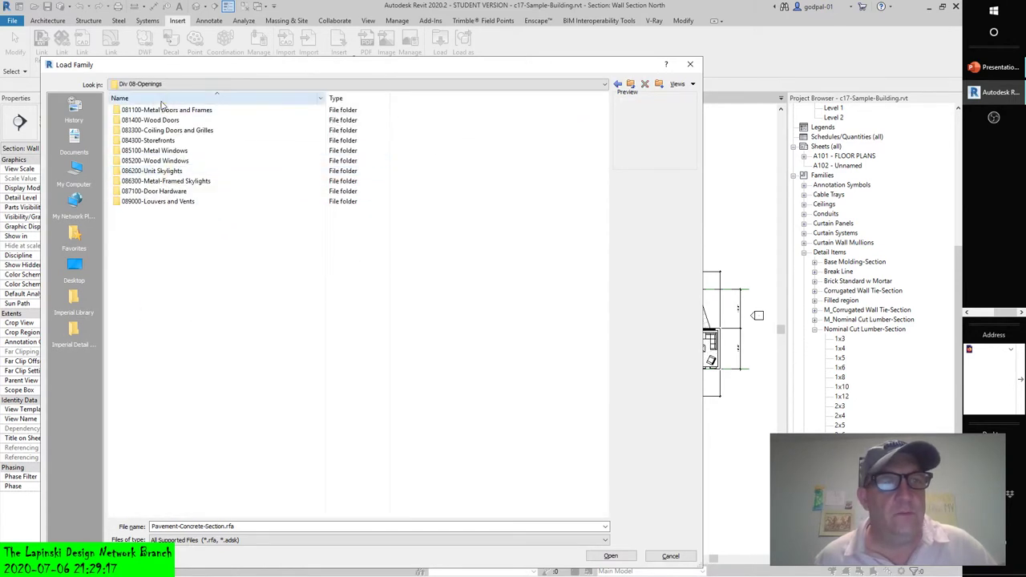
{"action": "double_click", "coordinate": [149, 171]}
{"action": "left_click", "coordinate": [140, 120]}
{"action": "left_click", "coordinate": [138, 97]}
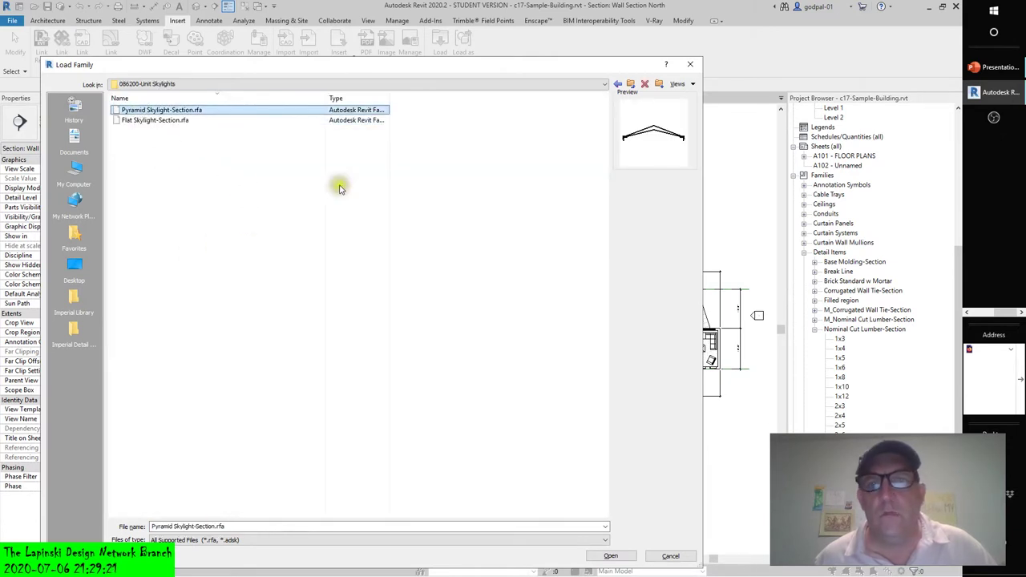
{"action": "left_click", "coordinate": [631, 84]}
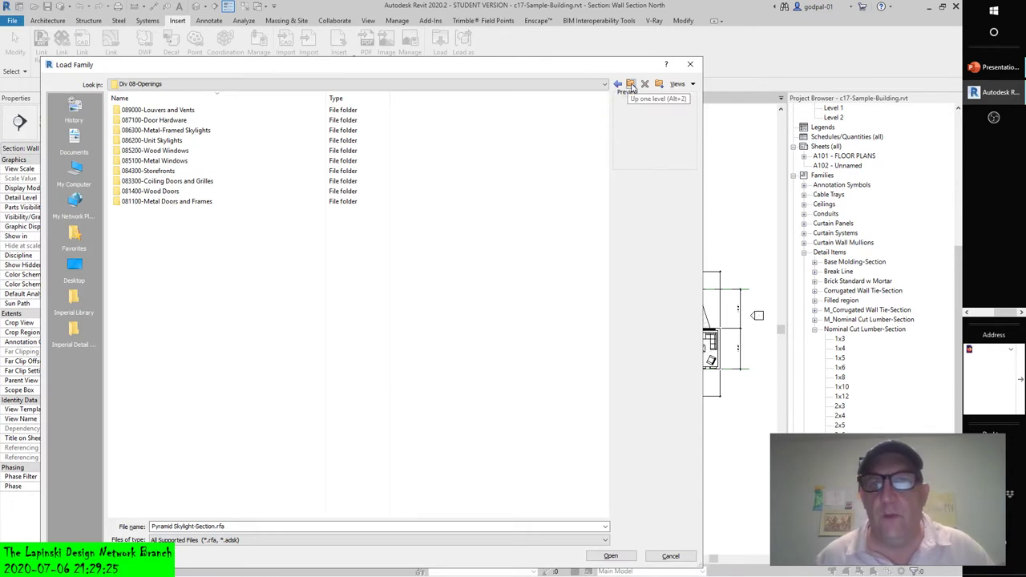
{"action": "left_click", "coordinate": [631, 84]}
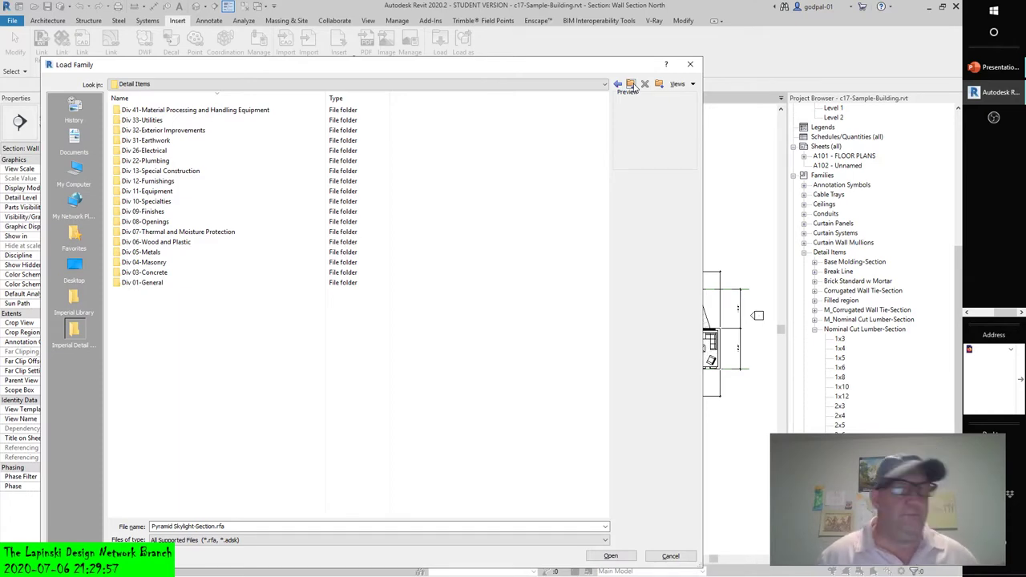
{"action": "left_click", "coordinate": [667, 553]}
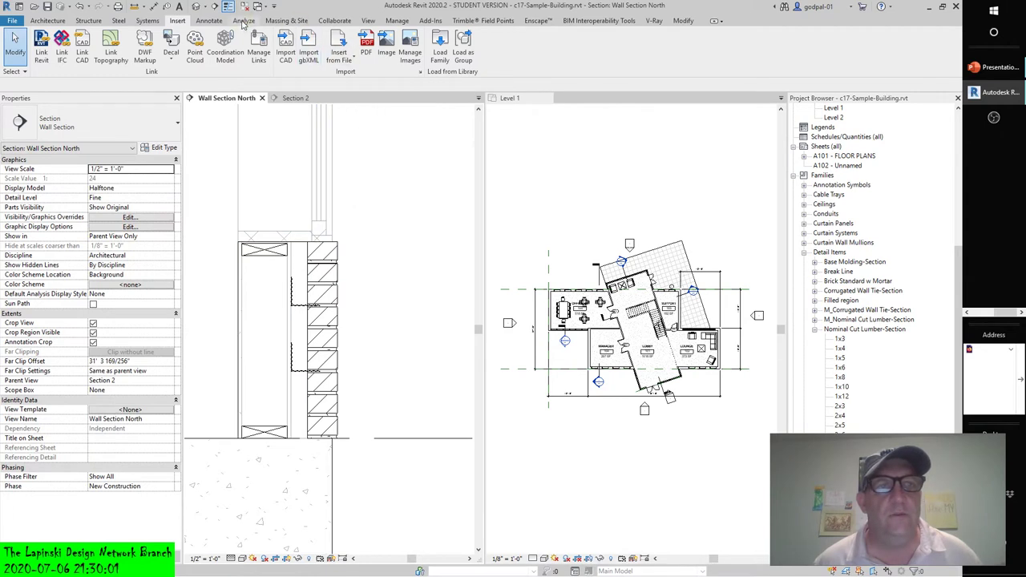
Step: Set up the Insulation command with a width of 5" and its location line set to center
{"action": "left_click", "coordinate": [209, 20]}
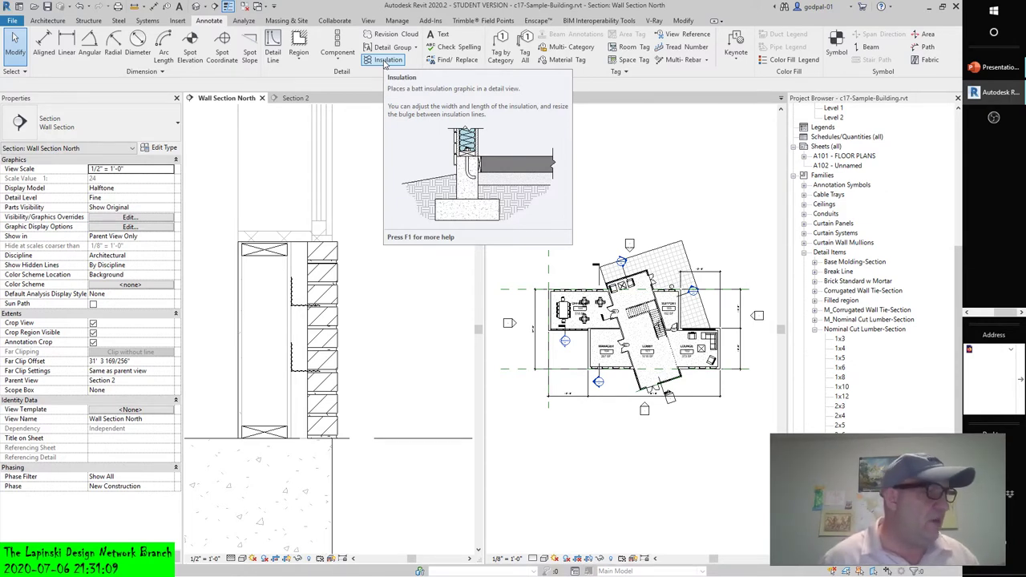
{"action": "left_click", "coordinate": [387, 62]}
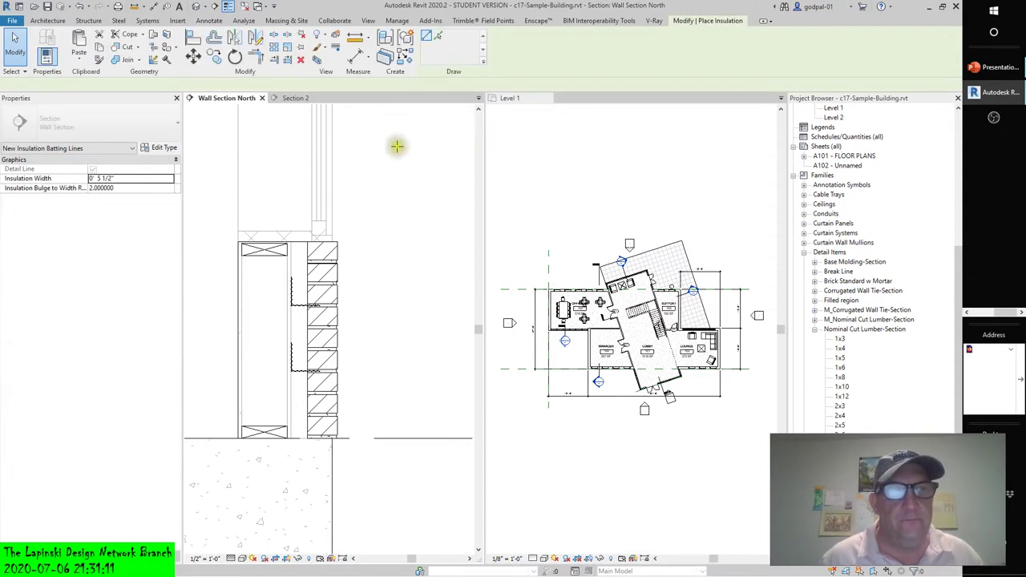
{"action": "left_click_drag", "start_coordinate": [147, 85], "coordinate": [125, 85]}
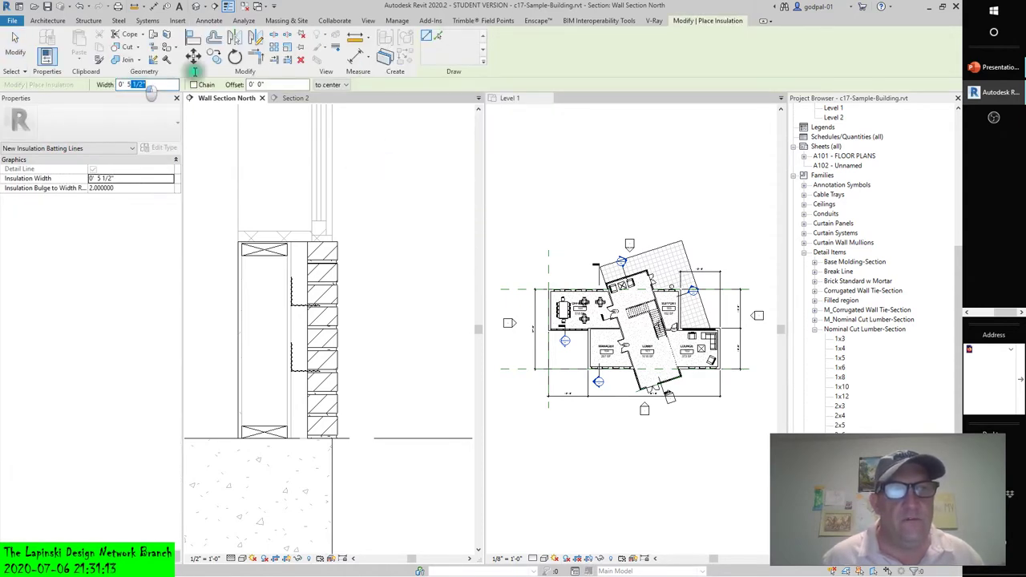
{"action": "type", "text": "5\""}
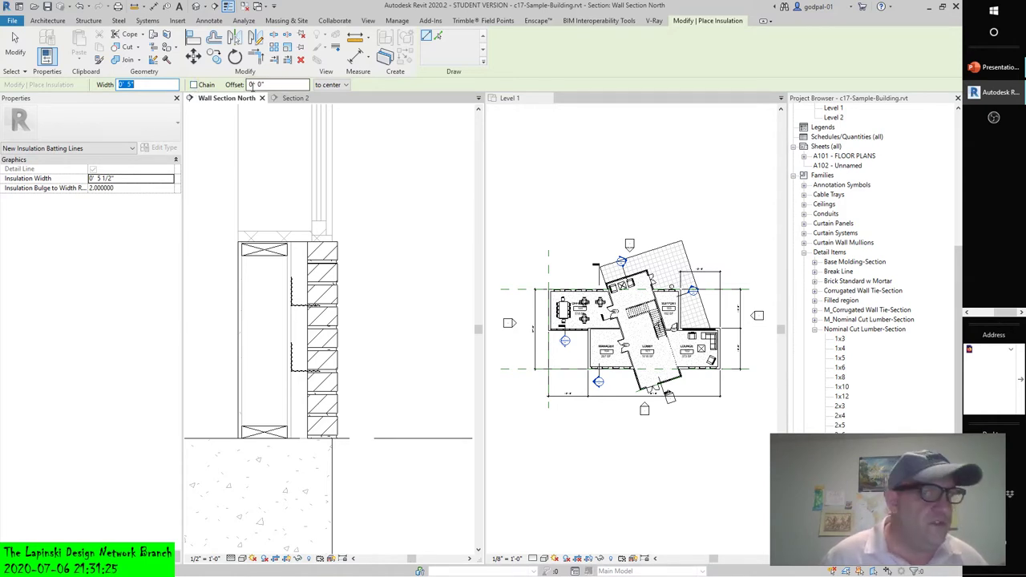
{"action": "left_click", "coordinate": [344, 87]}
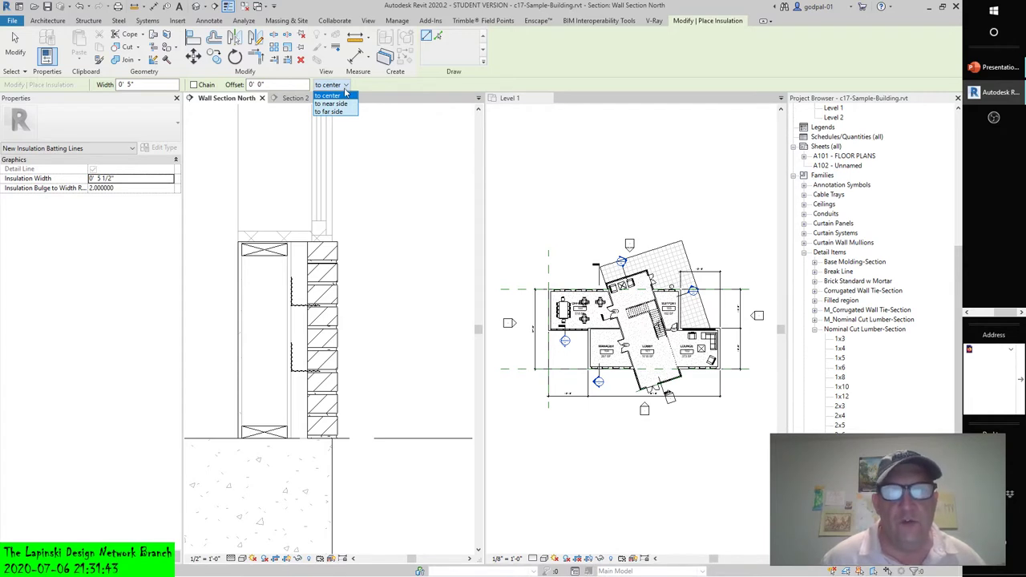
{"action": "left_click", "coordinate": [343, 96]}
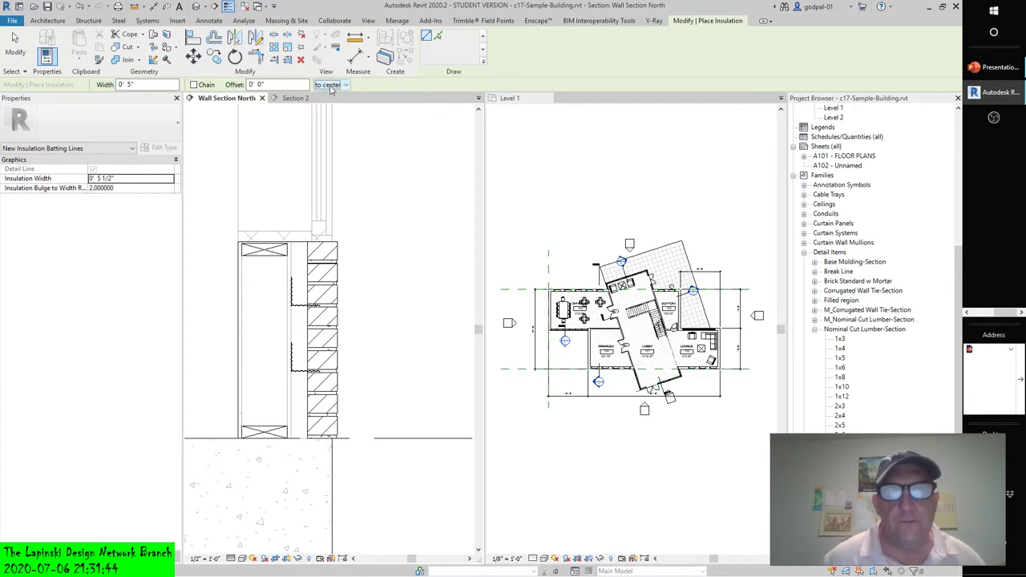
Step: Try to run the centered insulation from the midpoint of the upper lumber plate down to the lower plate
{"action": "left_click", "coordinate": [265, 255]}
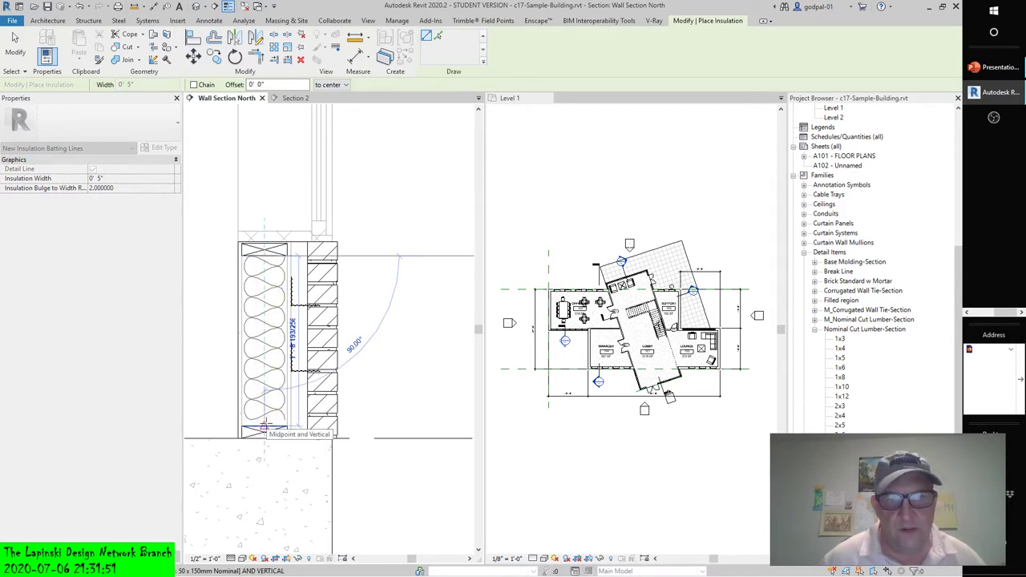
{"action": "key", "text": "Escape"}
{"action": "key", "text": "Escape"}
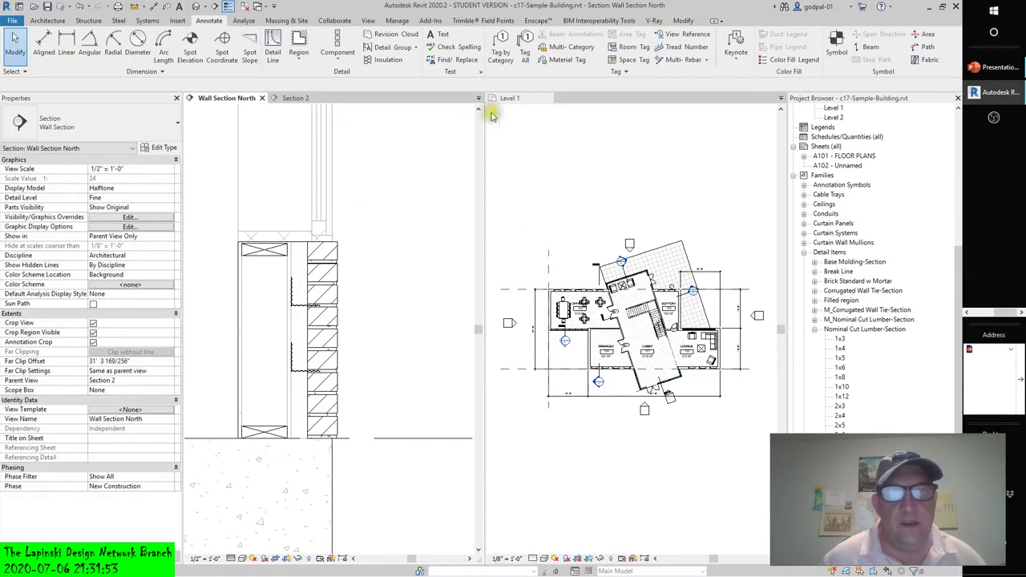
Step: Try to place the insulation between the upper and lower lumber plates with the to near side option
{"action": "left_click", "coordinate": [379, 59]}
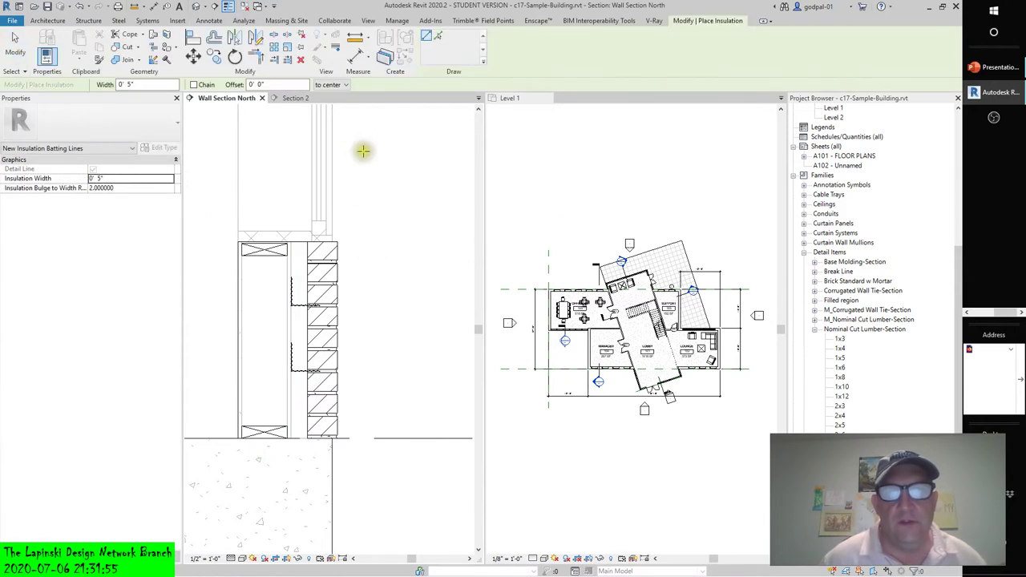
{"action": "left_click", "coordinate": [347, 86]}
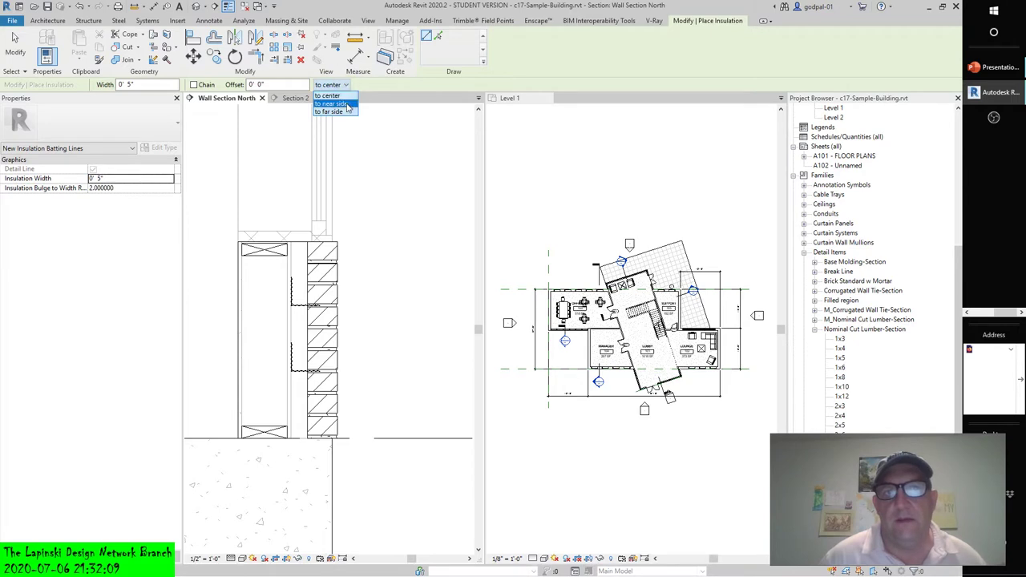
{"action": "left_click", "coordinate": [343, 103]}
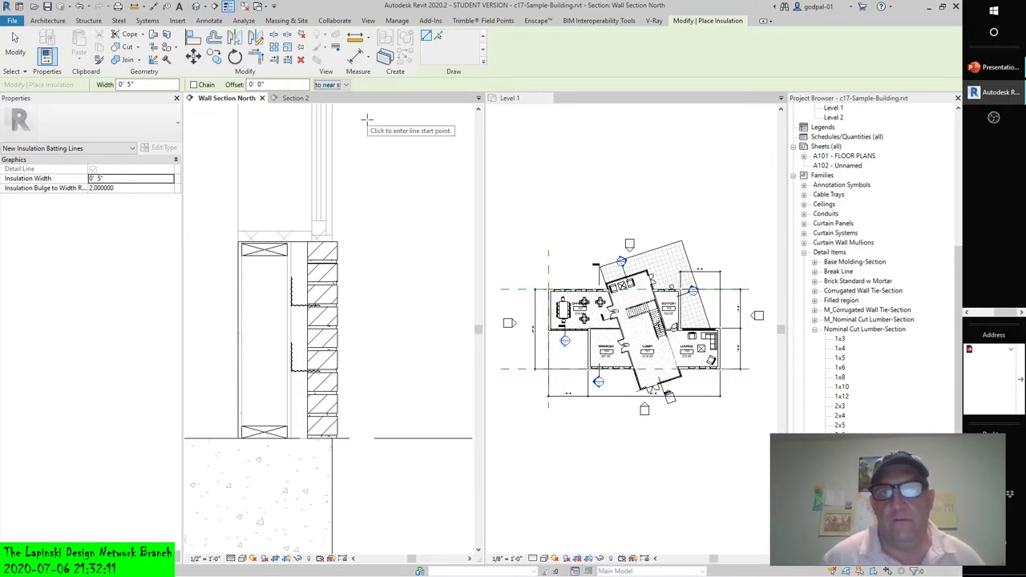
{"action": "left_click", "coordinate": [259, 154]}
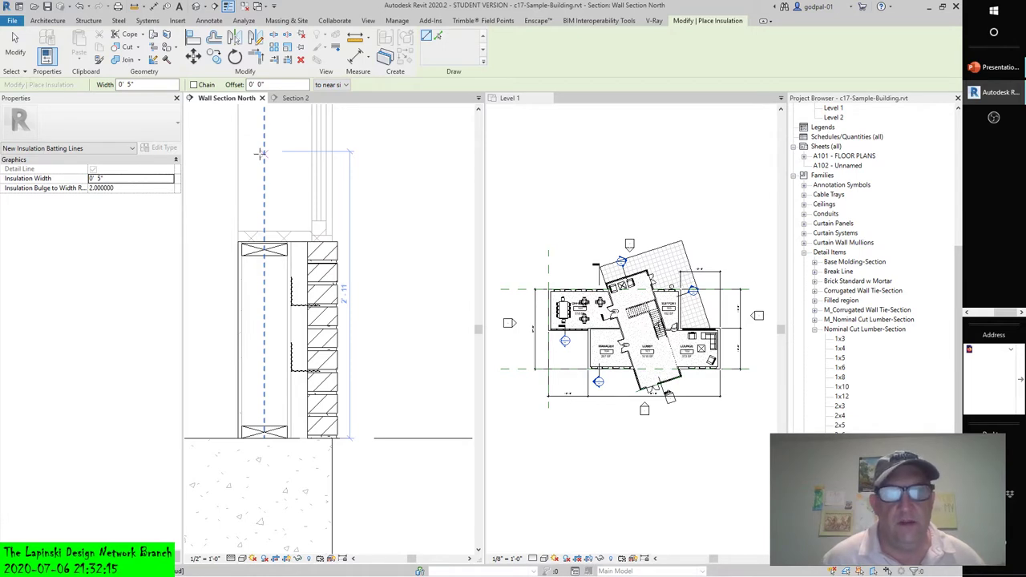
{"action": "key", "text": "Escape"}
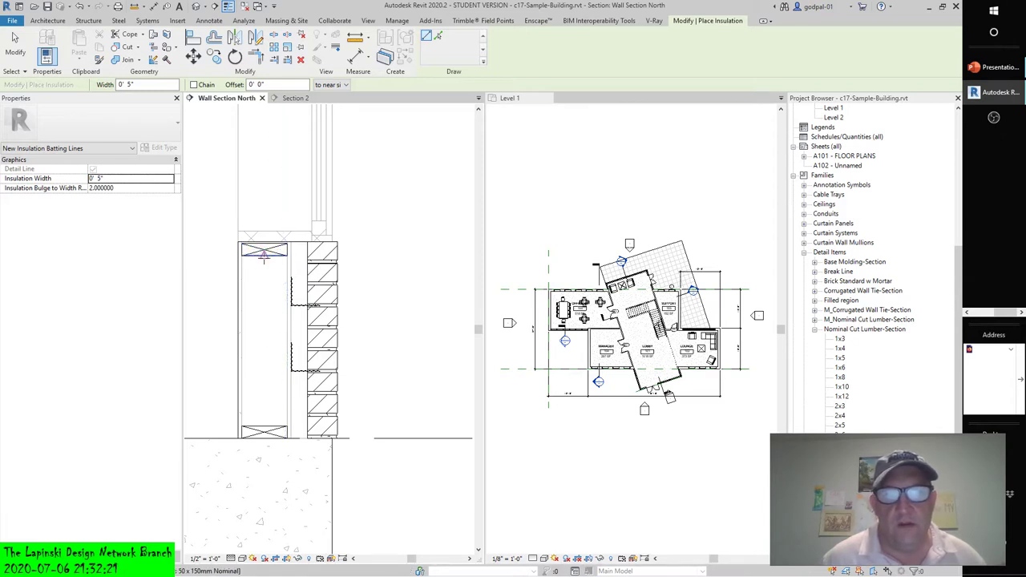
{"action": "left_click", "coordinate": [263, 255]}
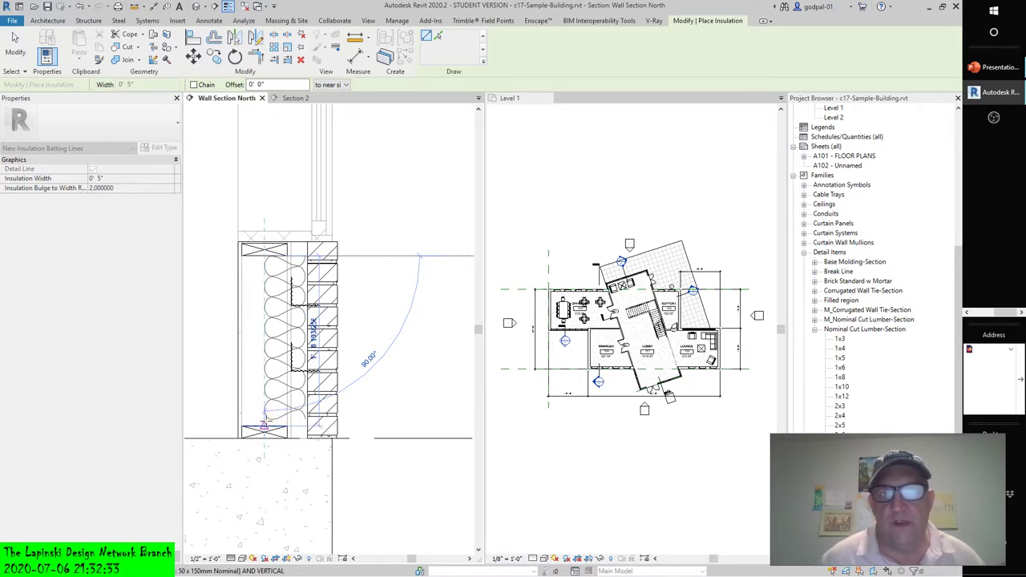
{"action": "left_click", "coordinate": [15, 48]}
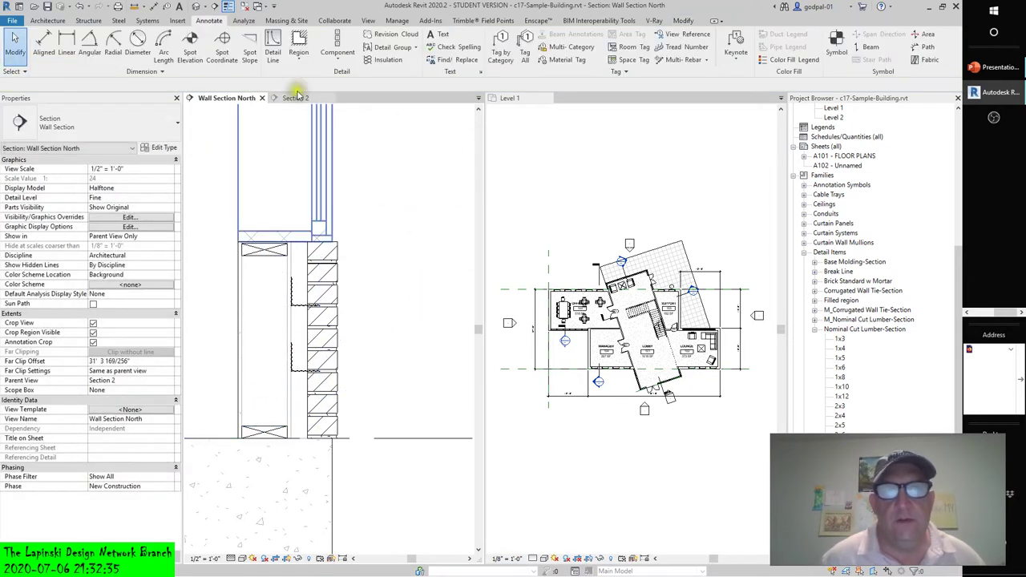
Step: Run 5" insulation from the upper plate's interior lower corner straight down to the lower plate, with its location line set to near side
{"action": "left_click", "coordinate": [385, 59]}
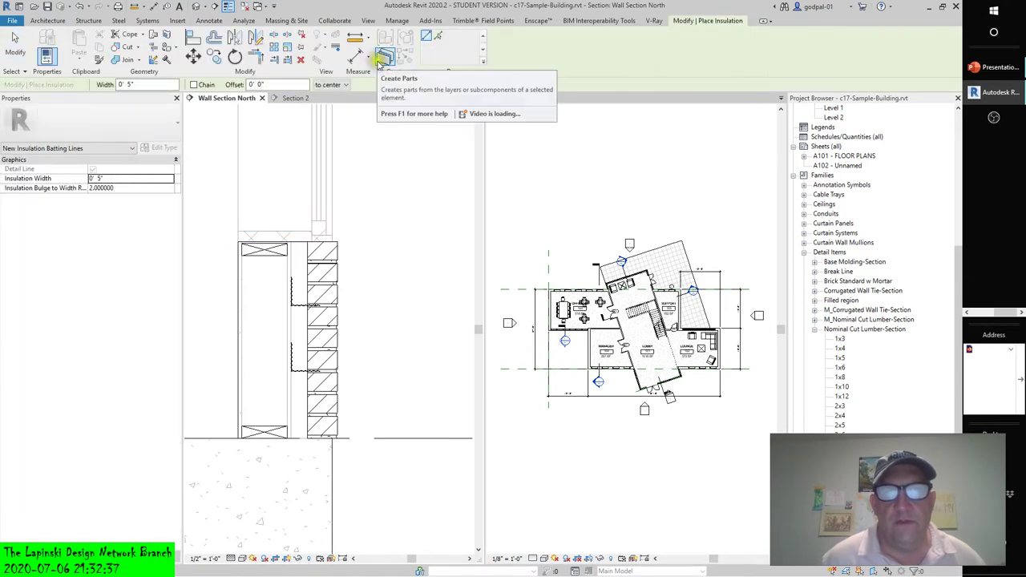
{"action": "left_click", "coordinate": [335, 84]}
{"action": "left_click", "coordinate": [329, 94]}
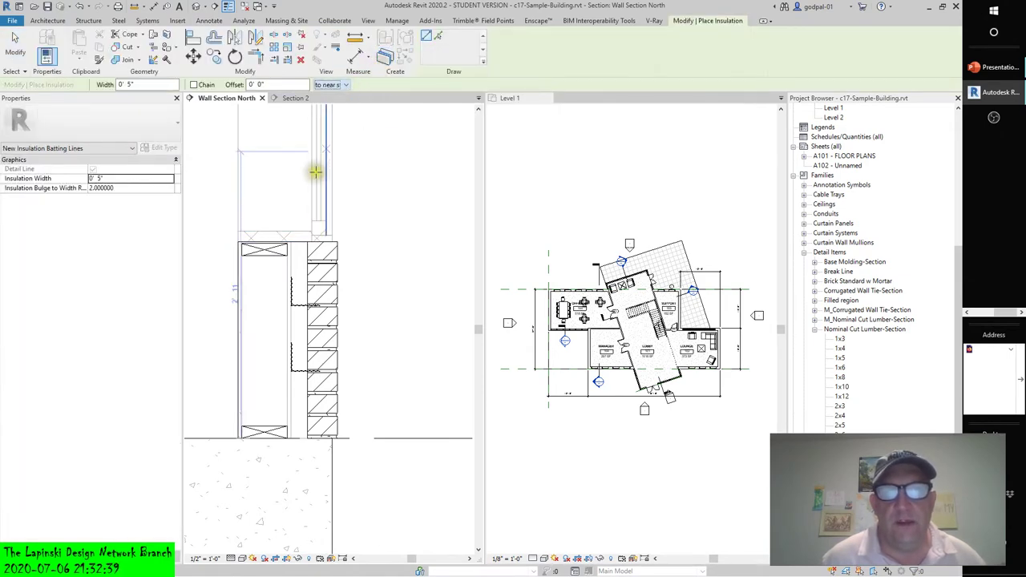
{"action": "left_click", "coordinate": [243, 255]}
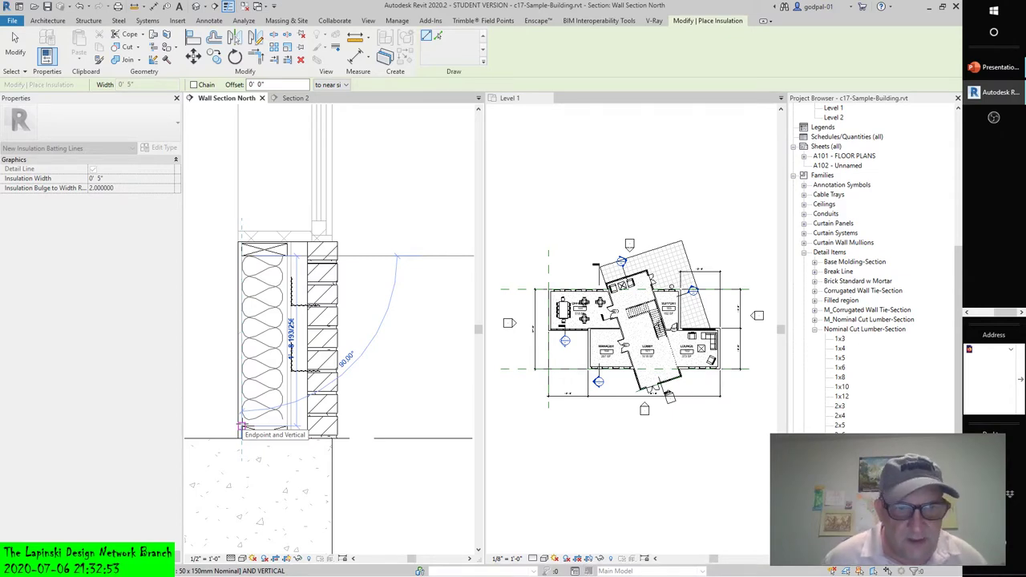
{"action": "left_click", "coordinate": [241, 427]}
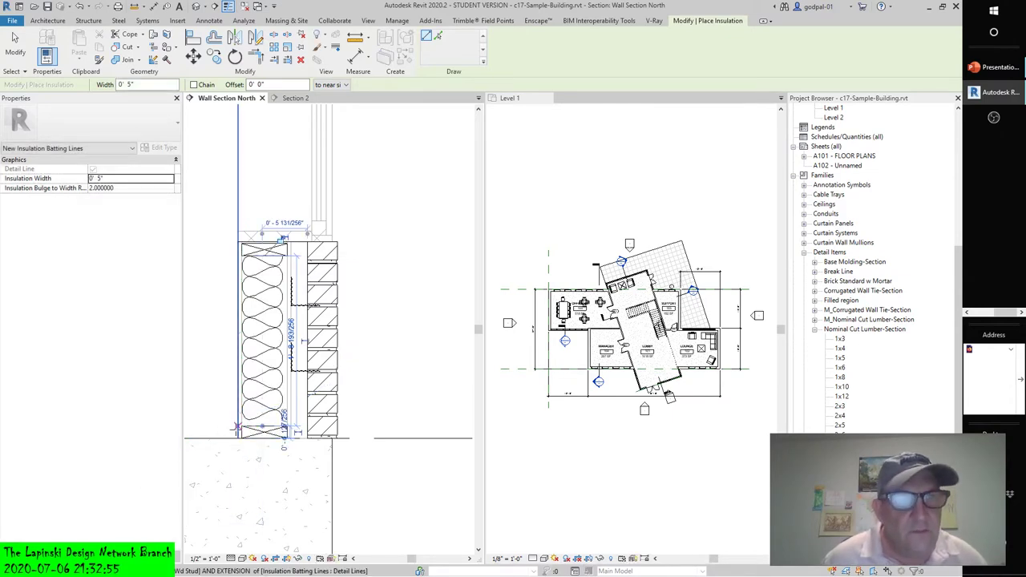
Step: Examine how the near-side insulation fits beneath the upper plate, and undo its placement
{"action": "scroll", "coordinate": [280, 280], "scroll_direction": "up", "scroll_amount": 4}
{"action": "scroll", "coordinate": [366, 281], "scroll_direction": "down", "scroll_amount": 2}
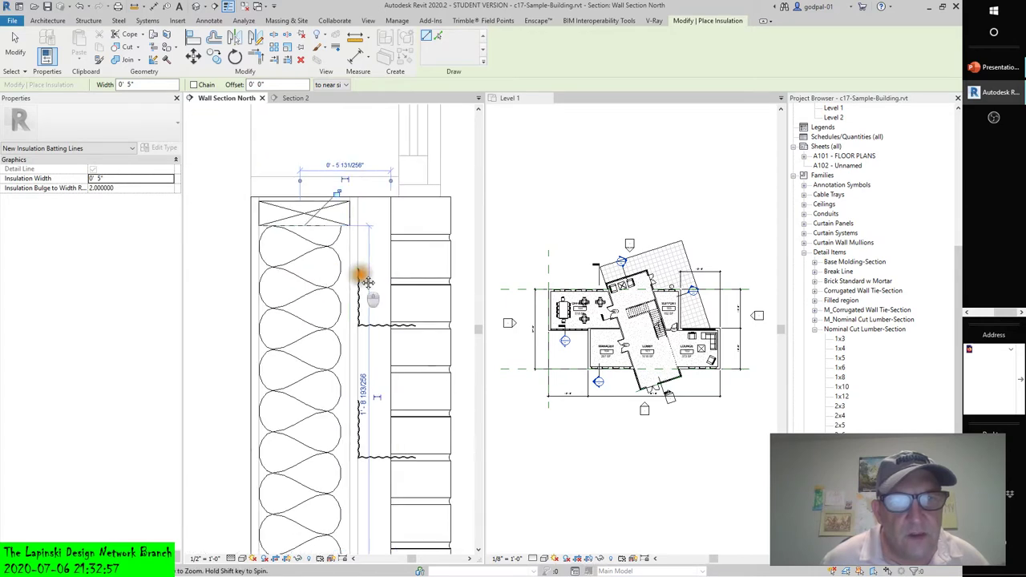
{"action": "scroll", "coordinate": [367, 281], "scroll_direction": "up", "scroll_amount": 4}
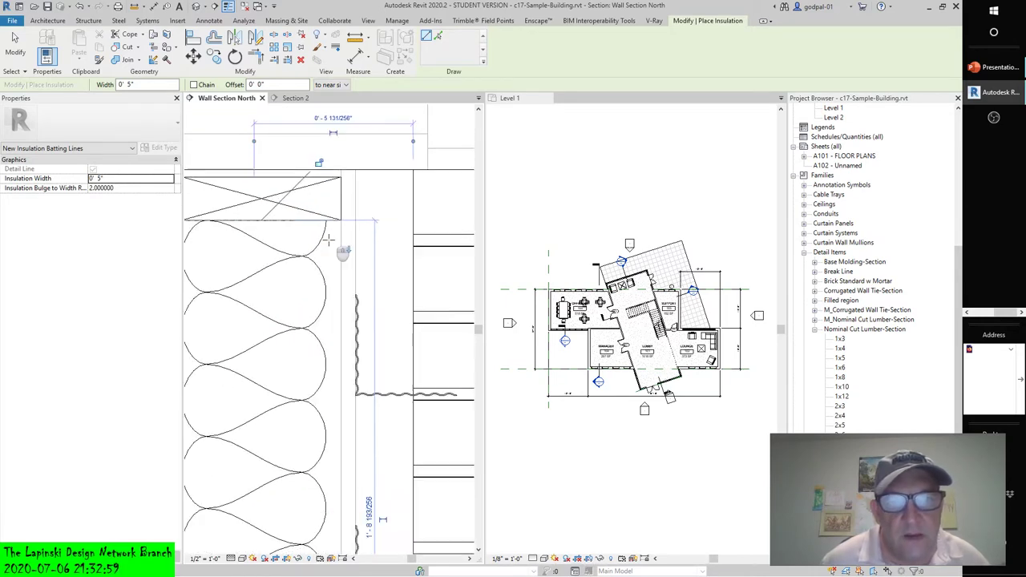
{"action": "scroll", "coordinate": [327, 239], "scroll_direction": "down", "scroll_amount": 3}
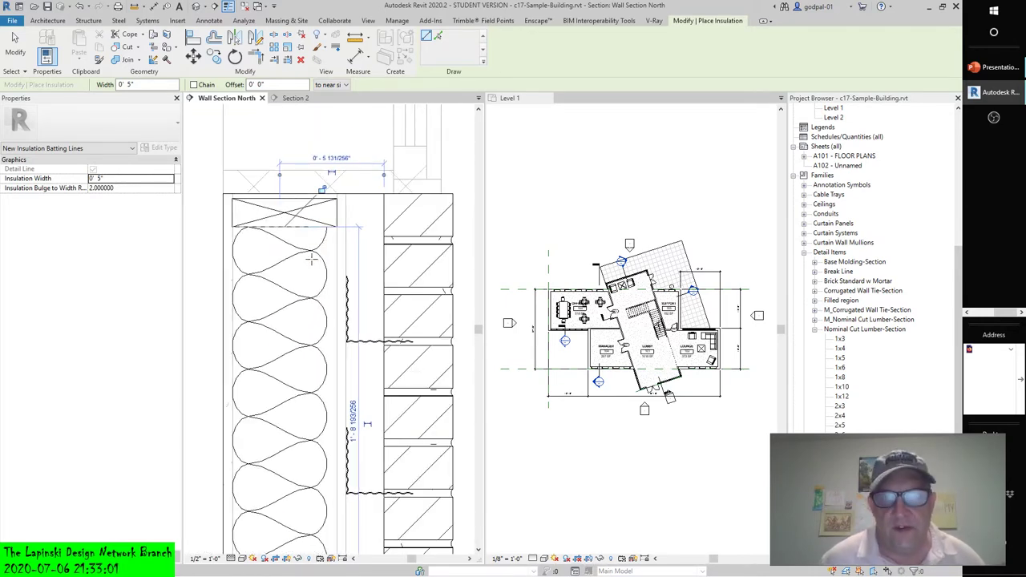
{"action": "scroll", "coordinate": [310, 265], "scroll_direction": "down", "scroll_amount": 2}
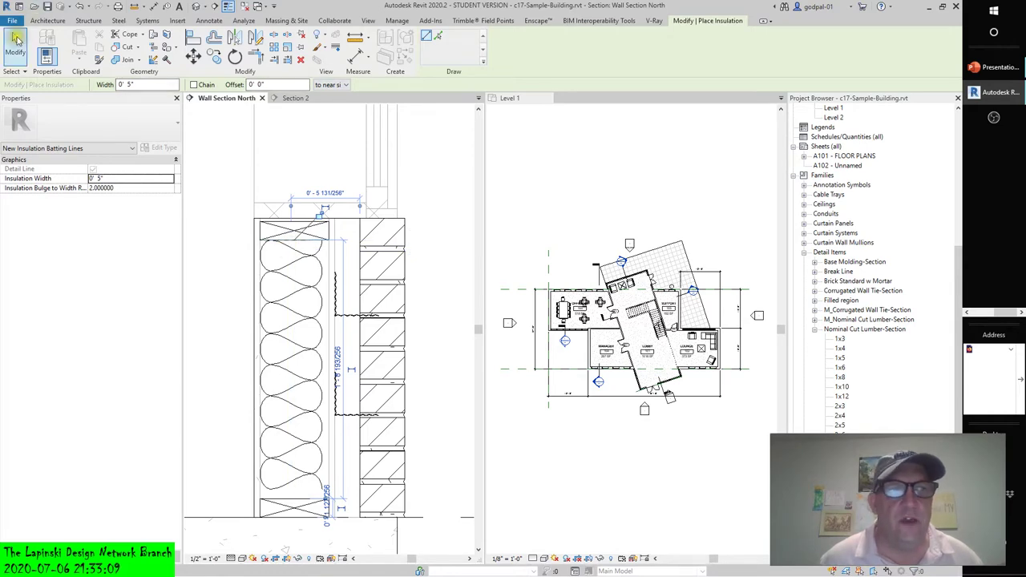
{"action": "left_click", "coordinate": [16, 39]}
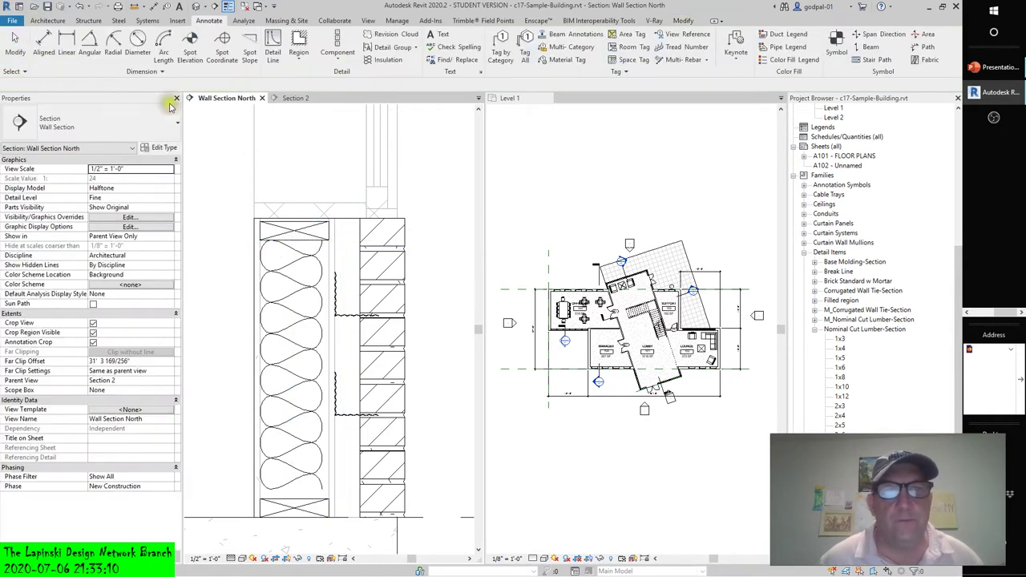
{"action": "left_click", "coordinate": [78, 7]}
{"action": "scroll", "coordinate": [360, 229], "scroll_direction": "down", "scroll_amount": 2}
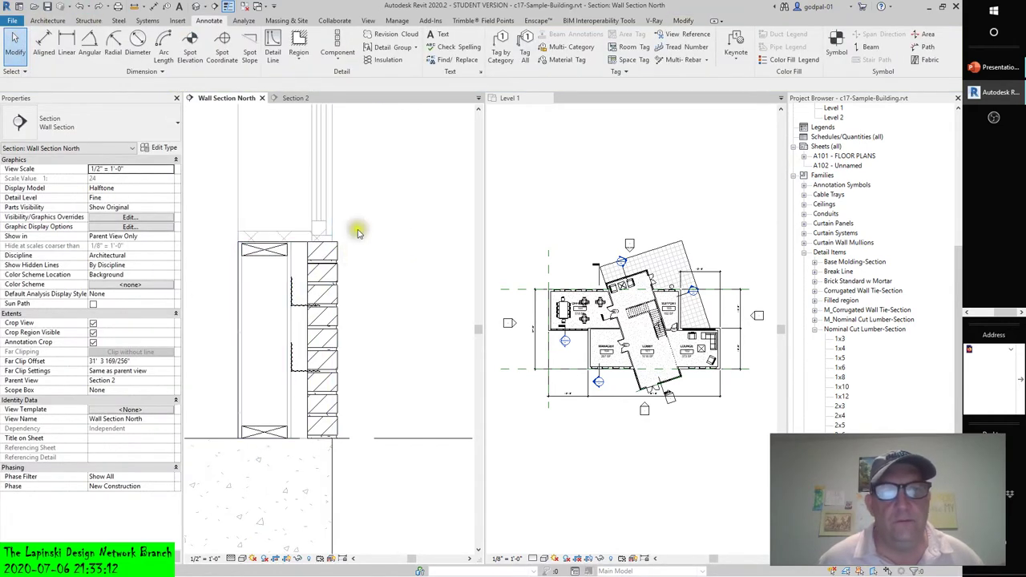
Step: Try to run the insulation from the upper plate's exterior lower corner down to the lower plate with the to far side option
{"action": "left_click", "coordinate": [384, 61]}
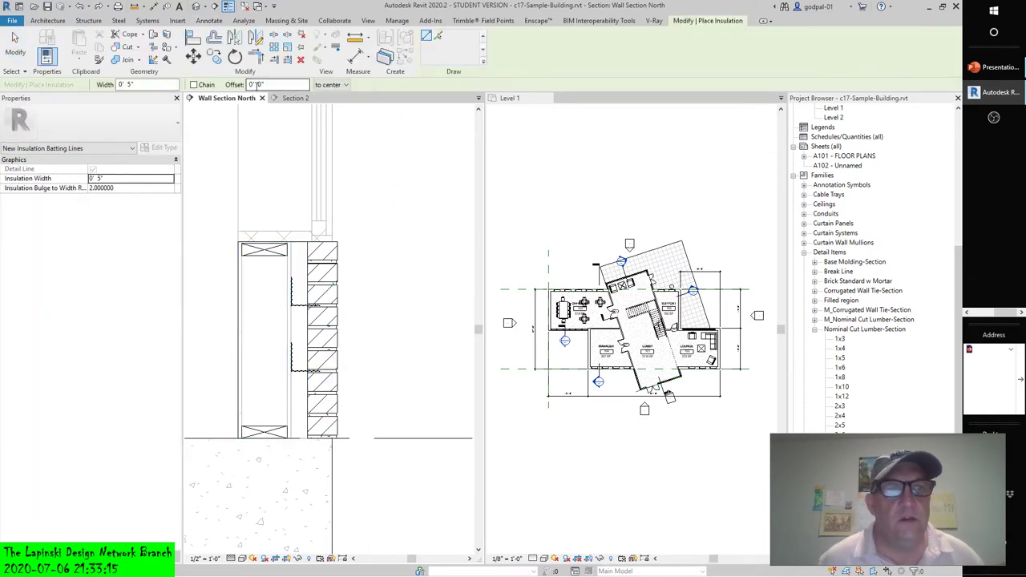
{"action": "left_click", "coordinate": [330, 84]}
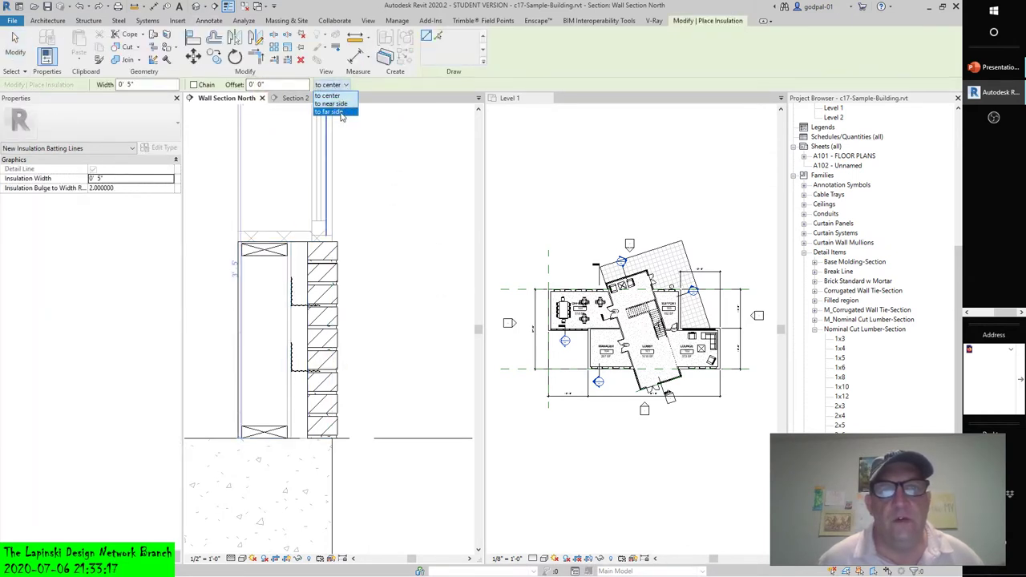
{"action": "left_click", "coordinate": [334, 111]}
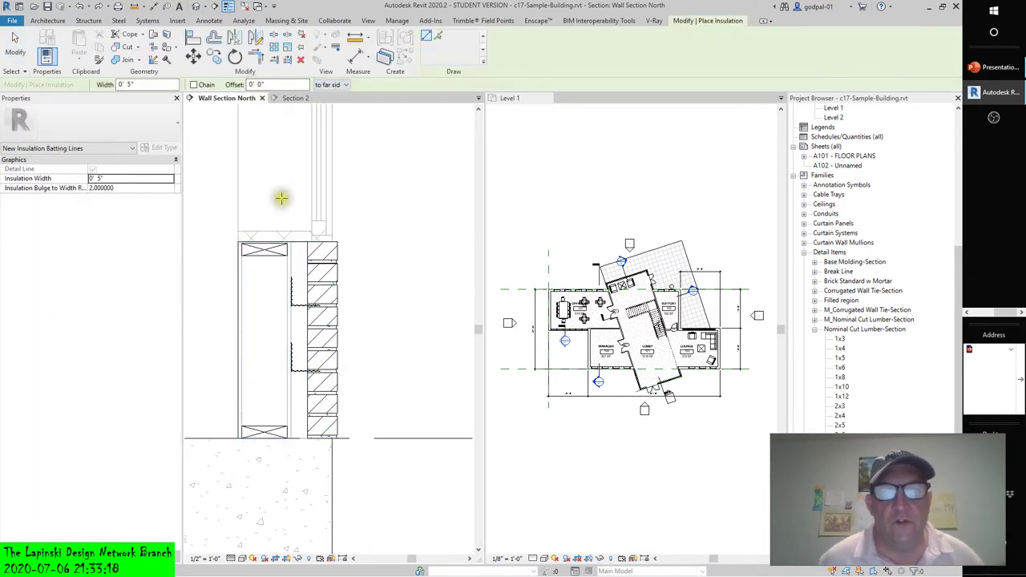
{"action": "left_click", "coordinate": [284, 255]}
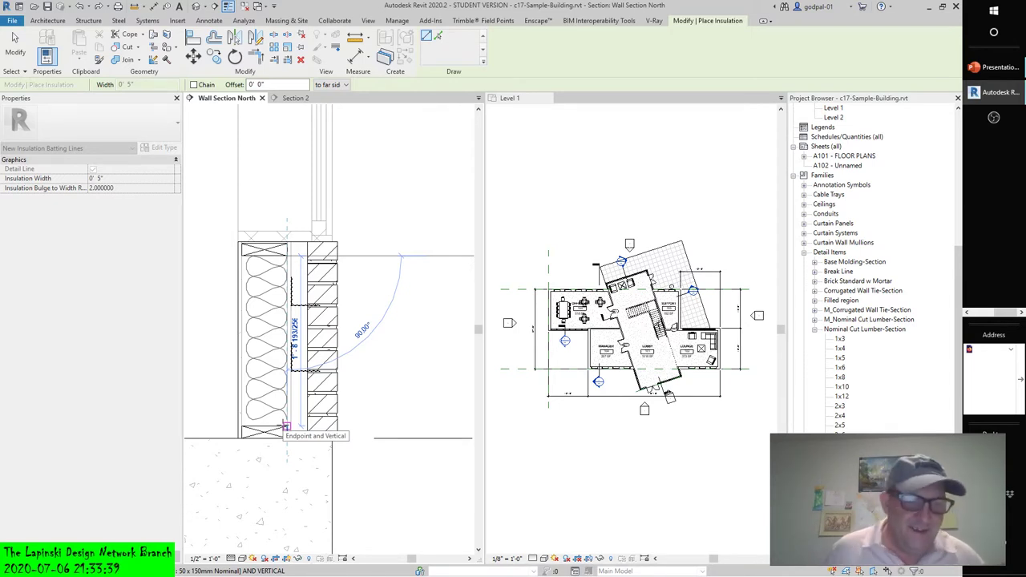
{"action": "key", "text": "Escape"}
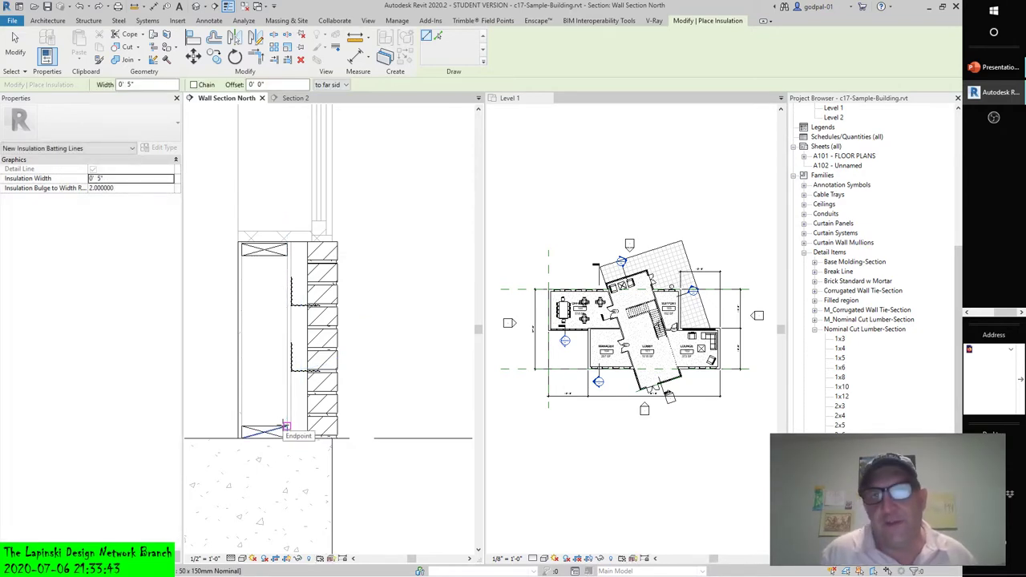
{"action": "key", "text": "Escape"}
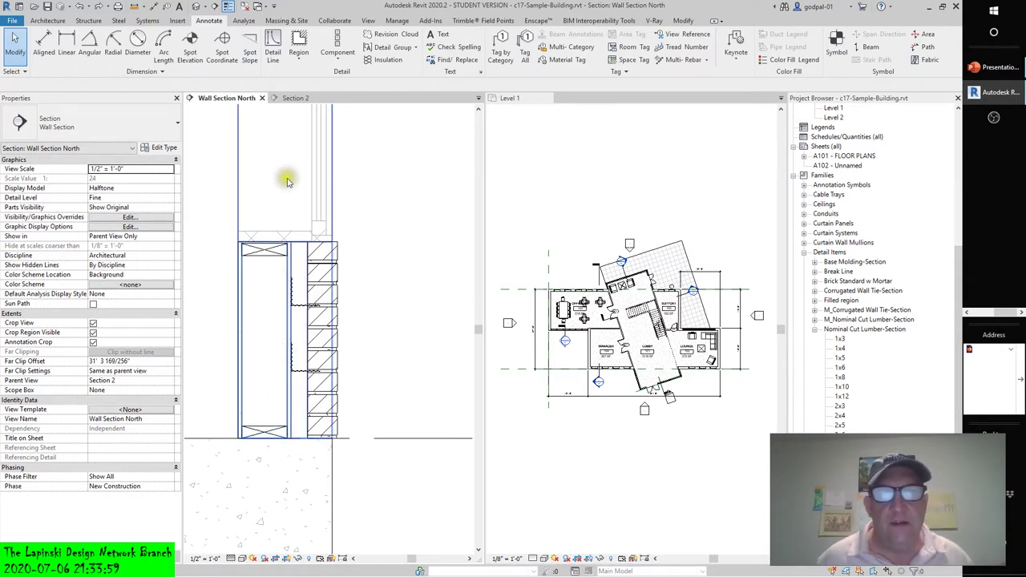
Step: Place centered 5" insulation with a 2" offset from the upper plate's midpoint down to the lower plate's midpoint
{"action": "left_click", "coordinate": [385, 61]}
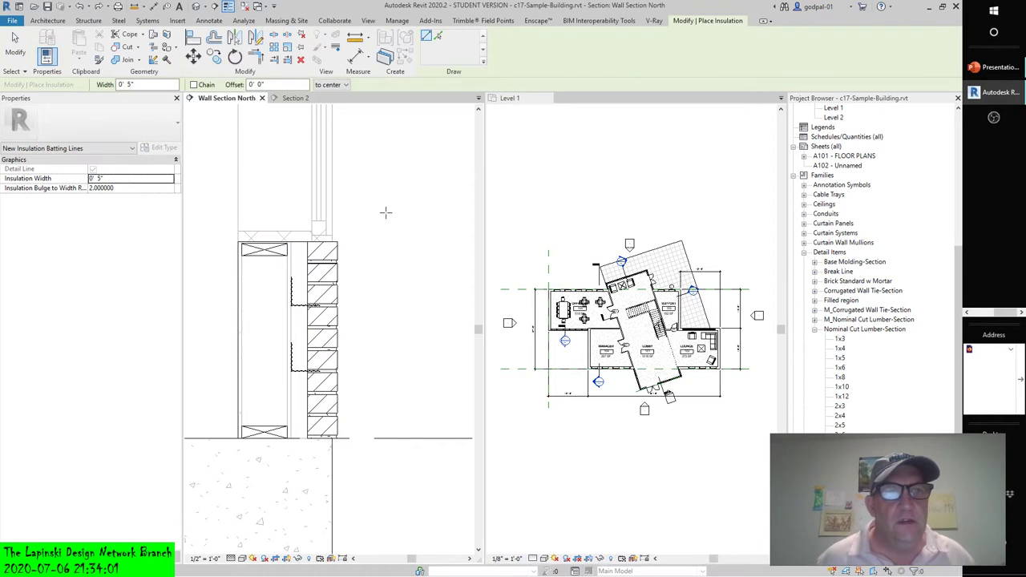
{"action": "double_click", "coordinate": [265, 84]}
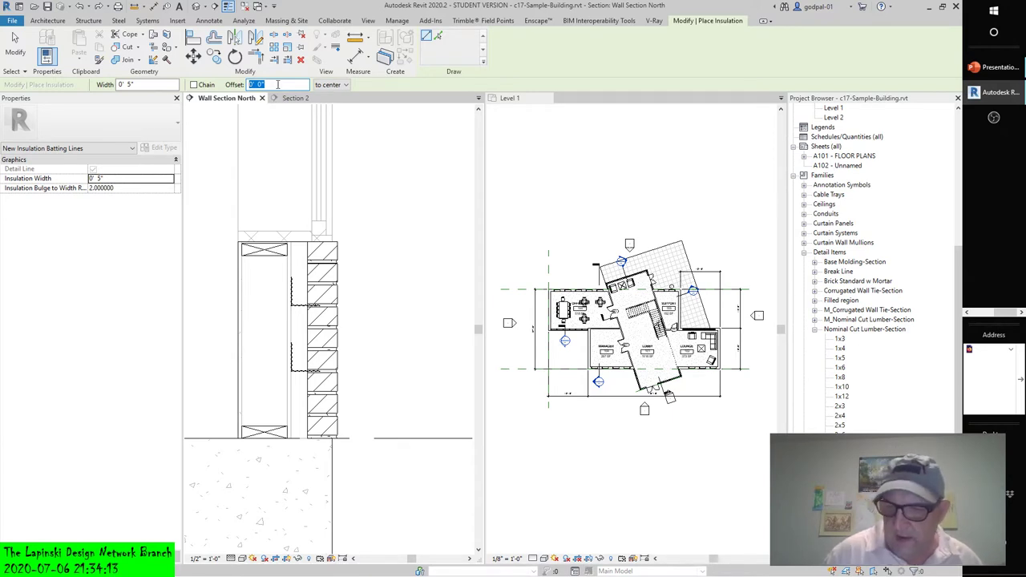
{"action": "type", "text": "2"}
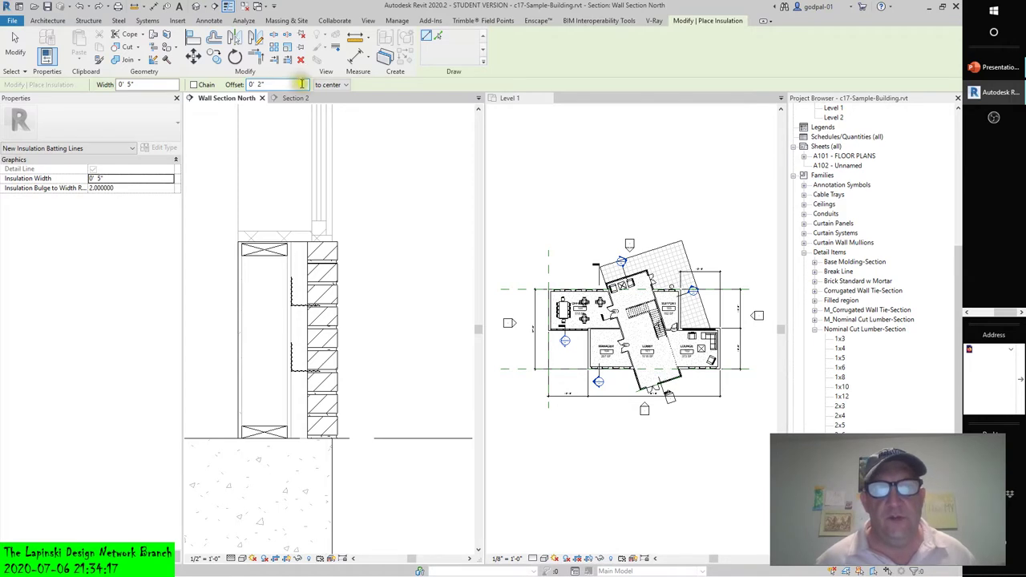
{"action": "left_click", "coordinate": [264, 257]}
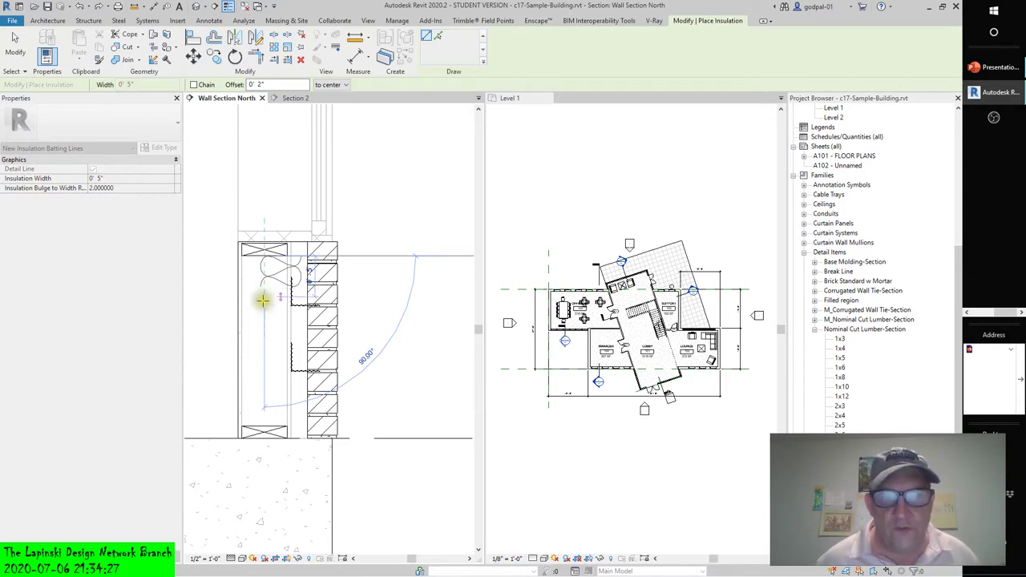
{"action": "left_click", "coordinate": [265, 429]}
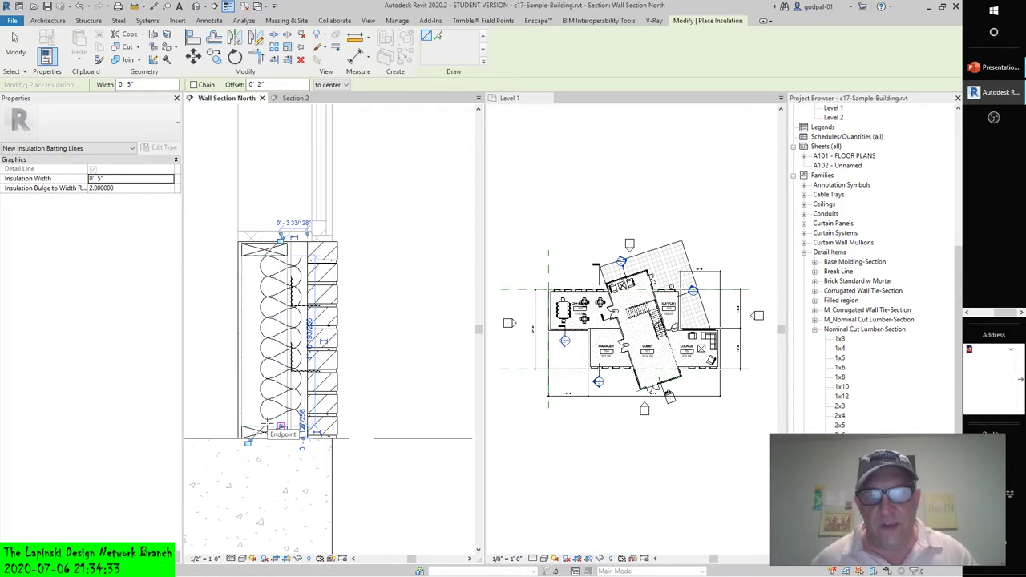
{"action": "left_click", "coordinate": [281, 425]}
{"action": "key", "text": "Escape"}
{"action": "key", "text": "Escape"}
Step: Select the offset insulation and examine the distance between its location line and the brick face
{"action": "left_click", "coordinate": [277, 276]}
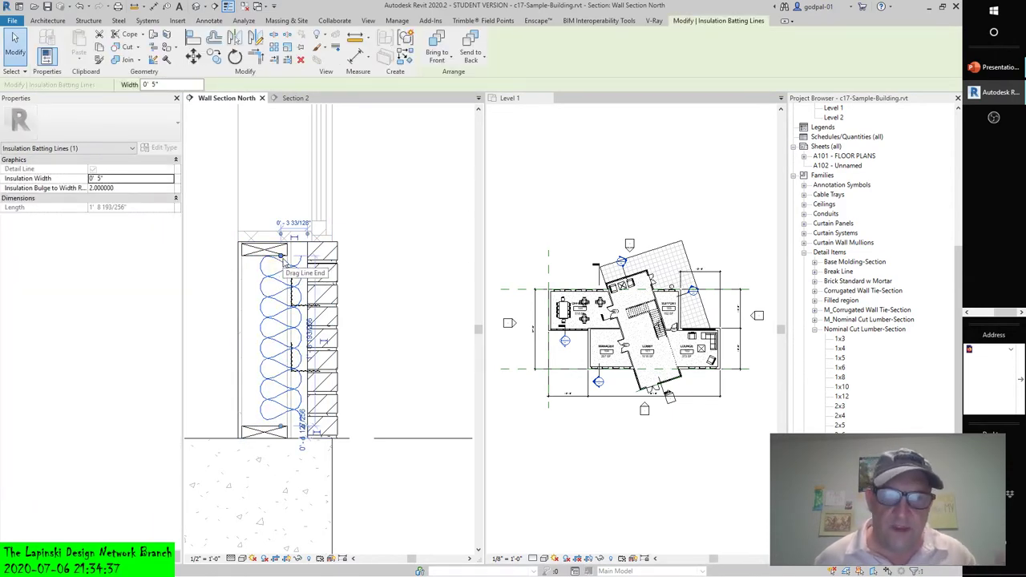
{"action": "scroll", "coordinate": [287, 233], "scroll_direction": "up", "scroll_amount": 4}
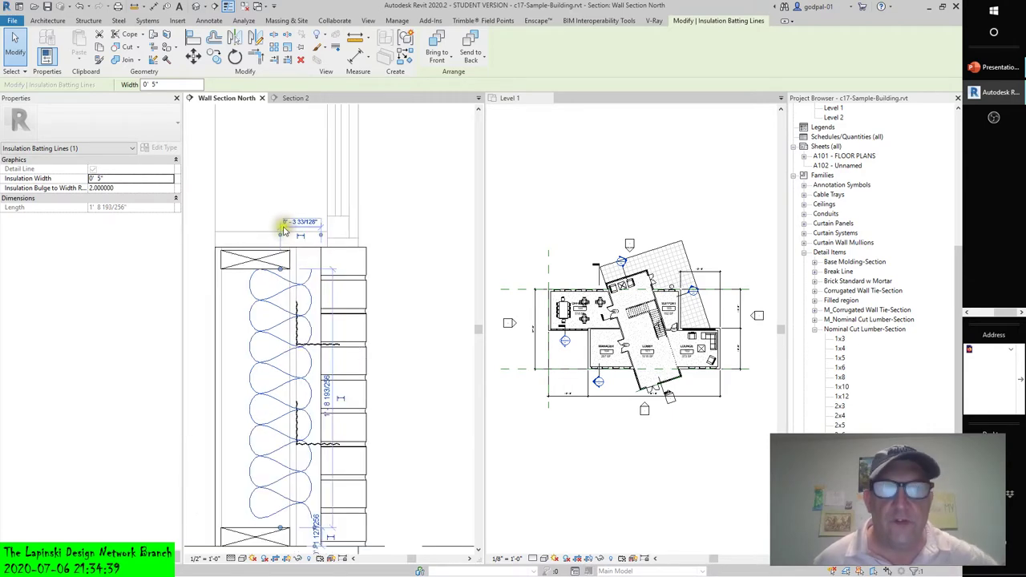
{"action": "left_click", "coordinate": [300, 226]}
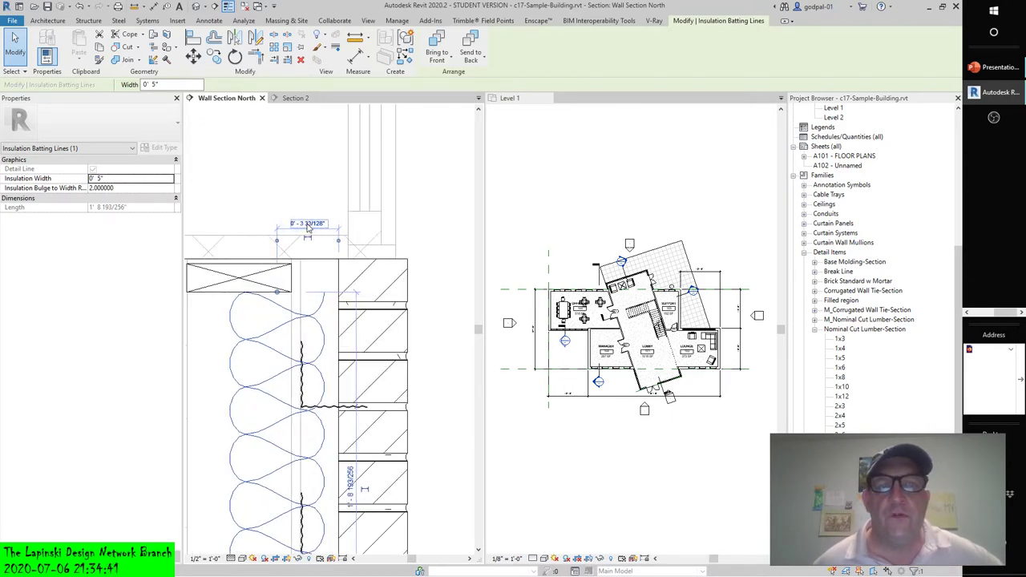
{"action": "left_click", "coordinate": [274, 288]}
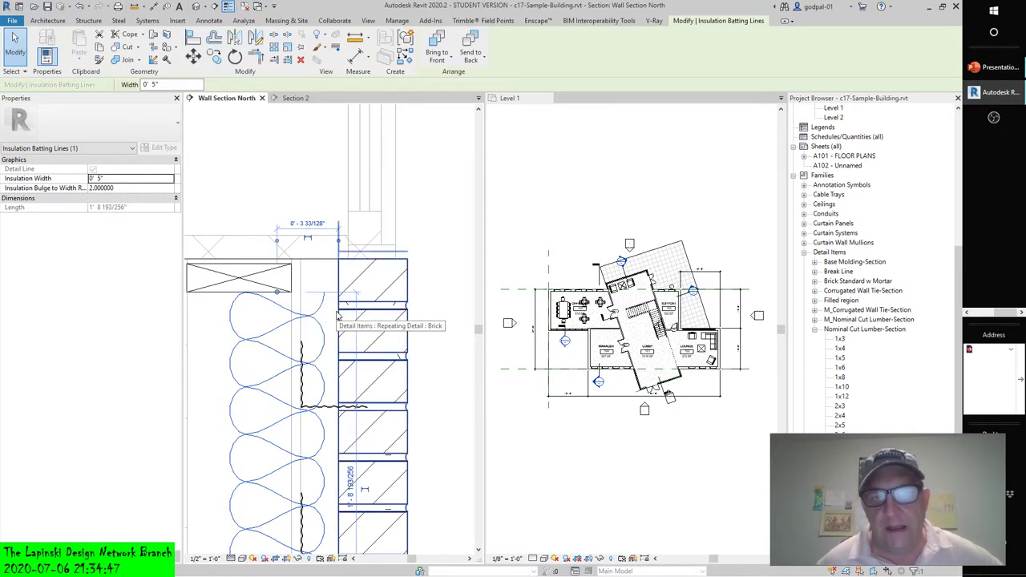
{"action": "scroll", "coordinate": [337, 317], "scroll_direction": "down", "scroll_amount": 2}
{"action": "scroll", "coordinate": [361, 297], "scroll_direction": "up", "scroll_amount": 2}
{"action": "scroll", "coordinate": [385, 272], "scroll_direction": "down", "scroll_amount": 2}
{"action": "scroll", "coordinate": [411, 253], "scroll_direction": "up", "scroll_amount": 2}
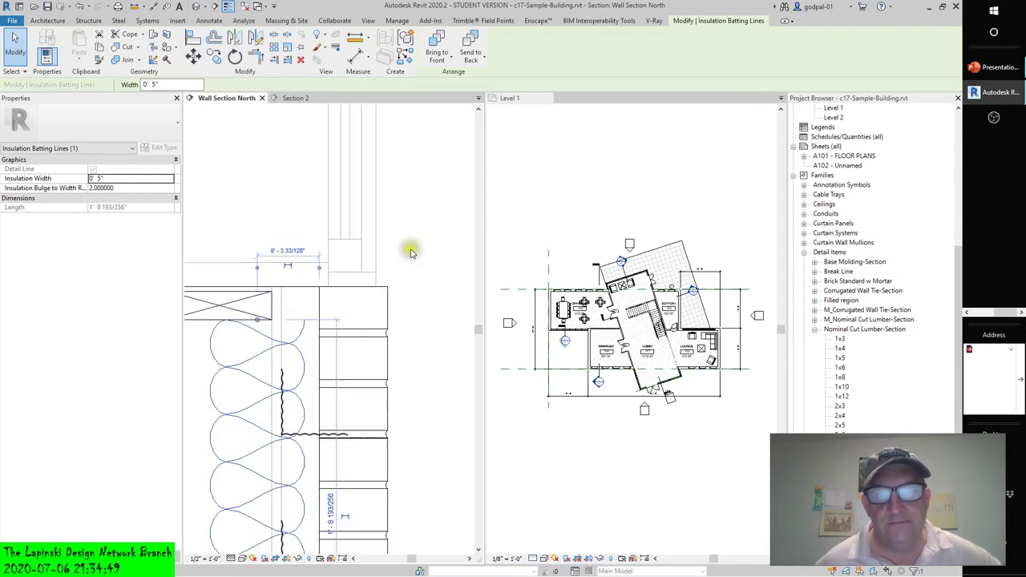
Step: Measure from the insulation's location line at the upper plate to the interior edge of its loops
{"action": "left_click", "coordinate": [136, 7]}
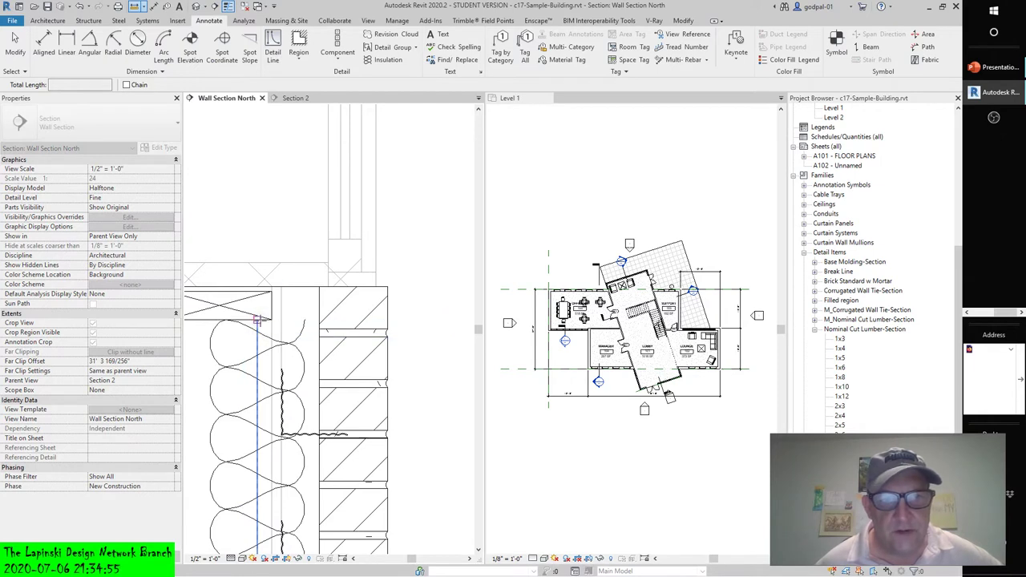
{"action": "left_click", "coordinate": [257, 320]}
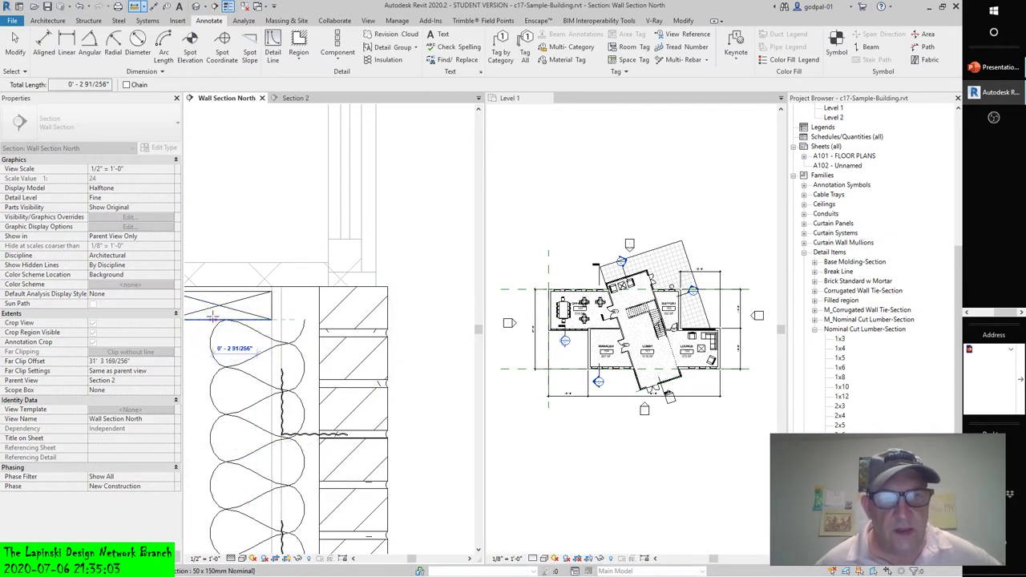
{"action": "scroll", "coordinate": [212, 315], "scroll_direction": "up", "scroll_amount": 2}
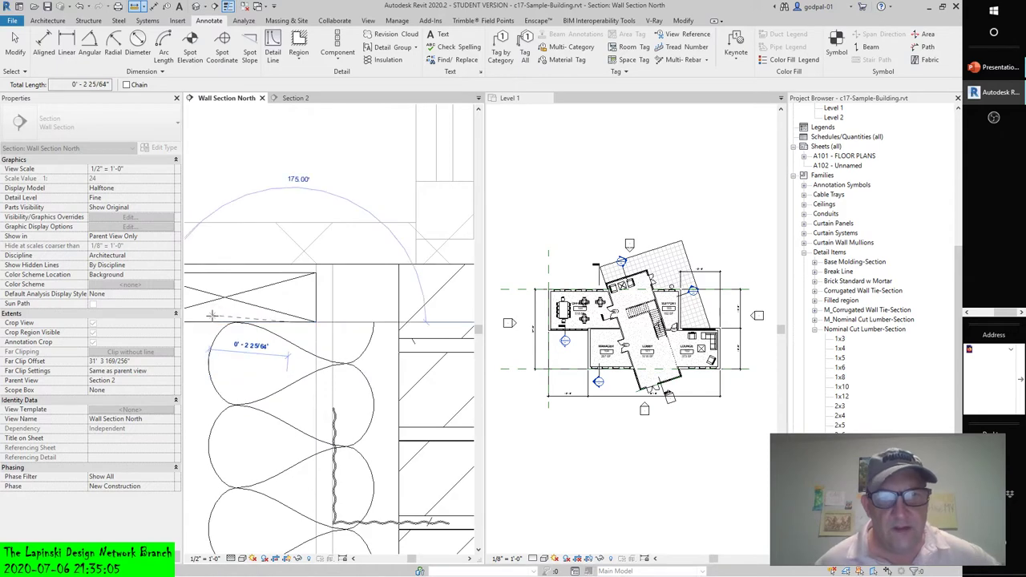
{"action": "key", "text": "Escape"}
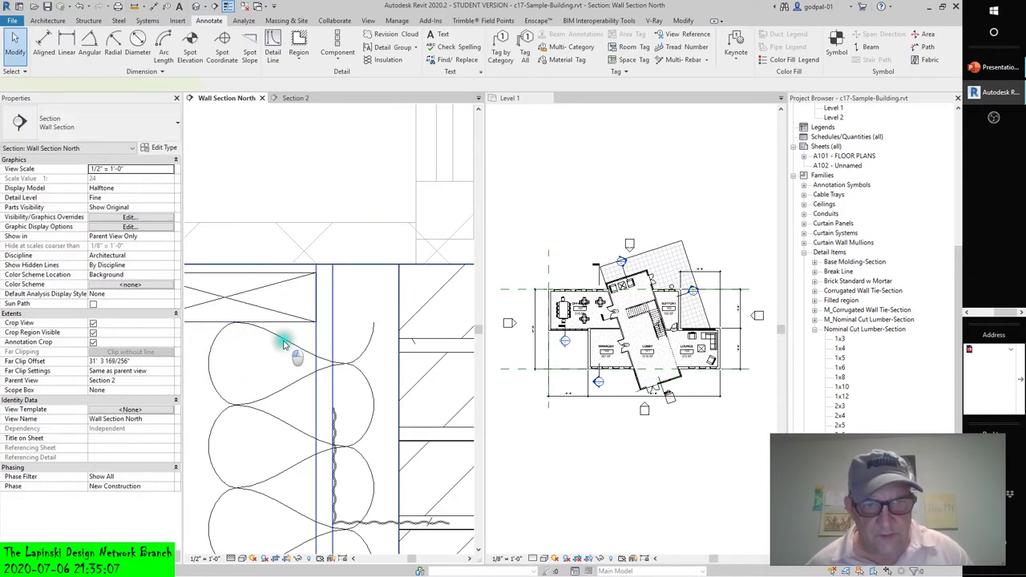
Step: Select the offset insulation again and examine its width setting and position within the wall
{"action": "left_click", "coordinate": [287, 341]}
{"action": "key", "text": "Escape"}
{"action": "left_click", "coordinate": [291, 345]}
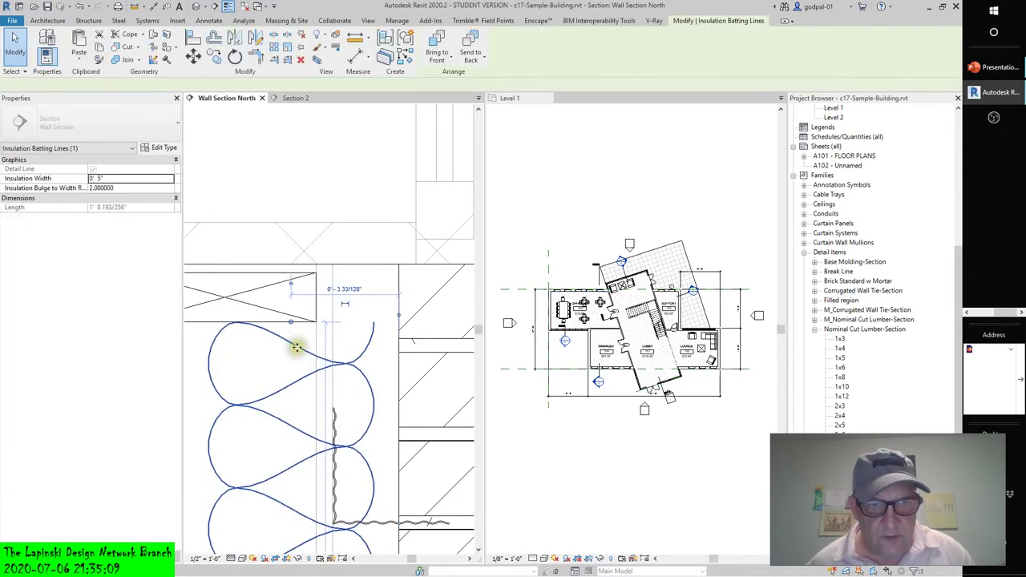
{"action": "scroll", "coordinate": [346, 362], "scroll_direction": "down", "scroll_amount": 2}
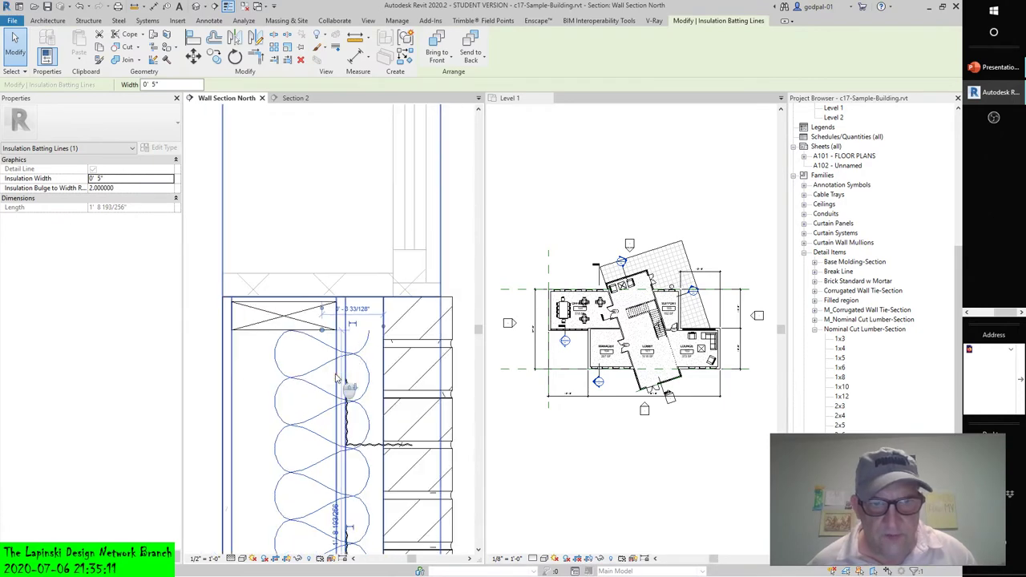
{"action": "scroll", "coordinate": [338, 377], "scroll_direction": "down", "scroll_amount": 2}
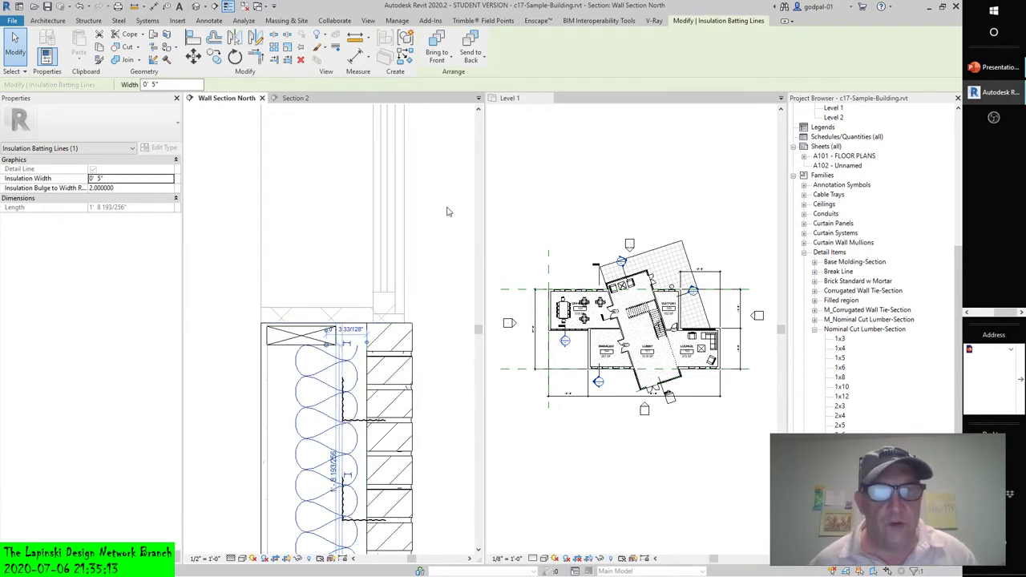
{"action": "key", "text": "Escape"}
{"action": "left_click", "coordinate": [346, 358]}
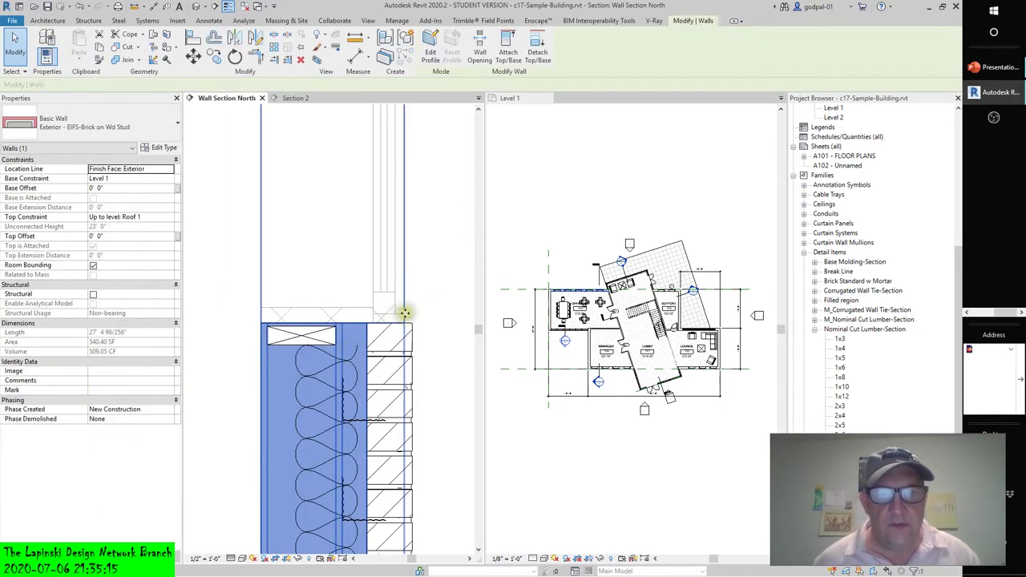
{"action": "key", "text": "Escape"}
{"action": "left_click", "coordinate": [307, 423]}
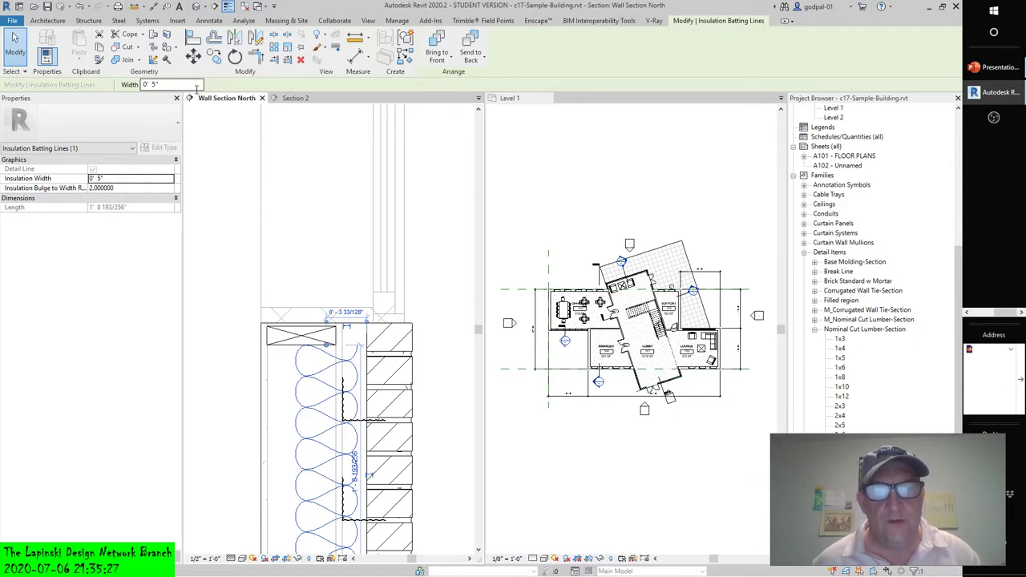
Step: Replace the offset insulation with centered 5" insulation at a -2" offset, from the upper plate's lower-edge midpoint down to the lower plate's midpoint
{"action": "left_click", "coordinate": [80, 6]}
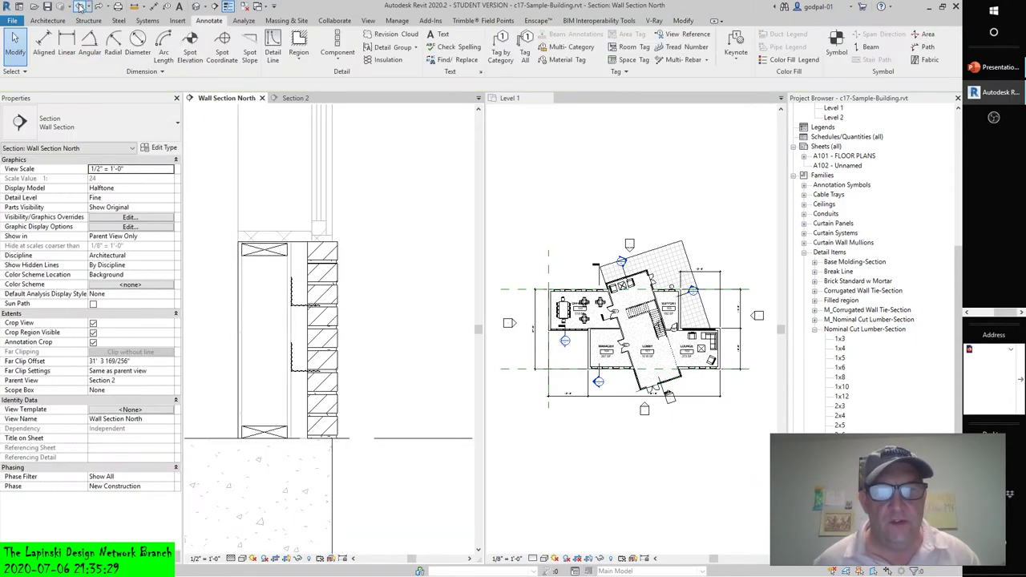
{"action": "left_click", "coordinate": [368, 60]}
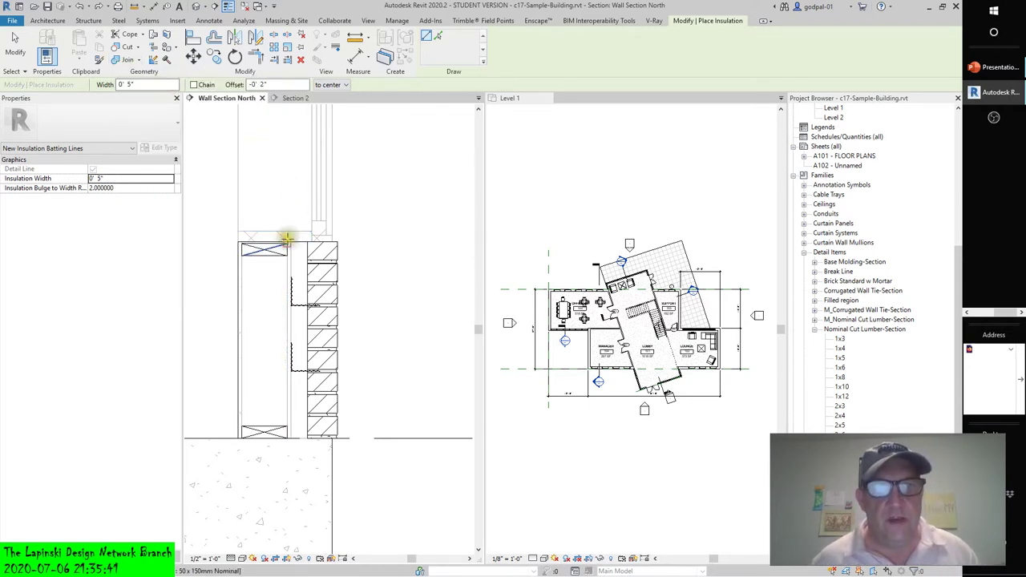
{"action": "left_click", "coordinate": [265, 255]}
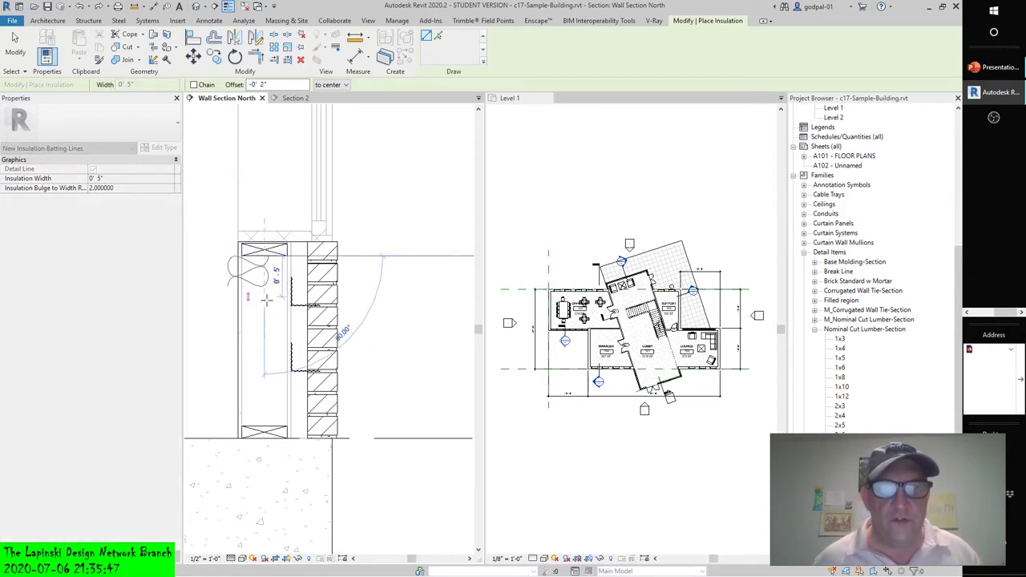
{"action": "left_click", "coordinate": [265, 313]}
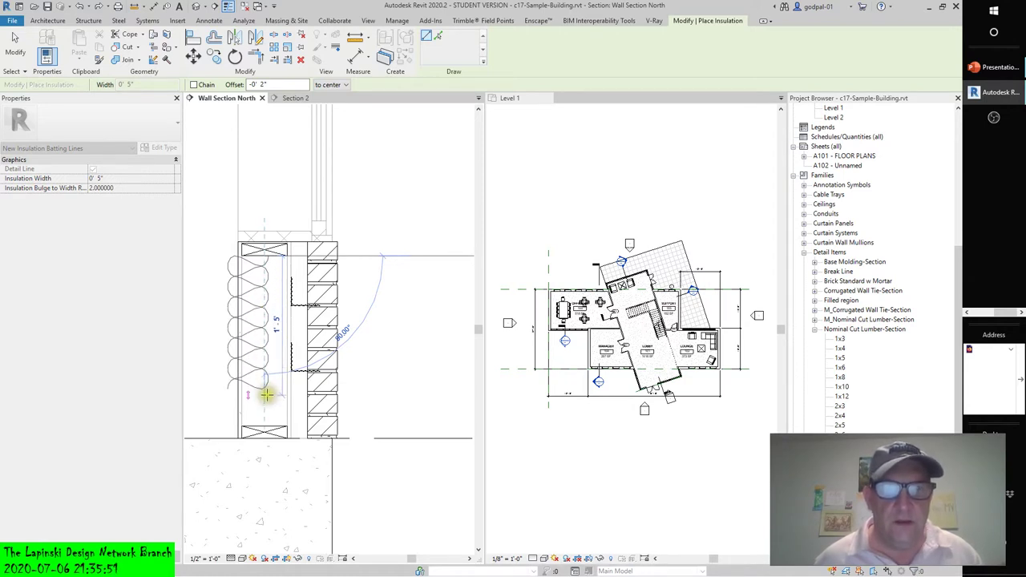
{"action": "left_click", "coordinate": [266, 430]}
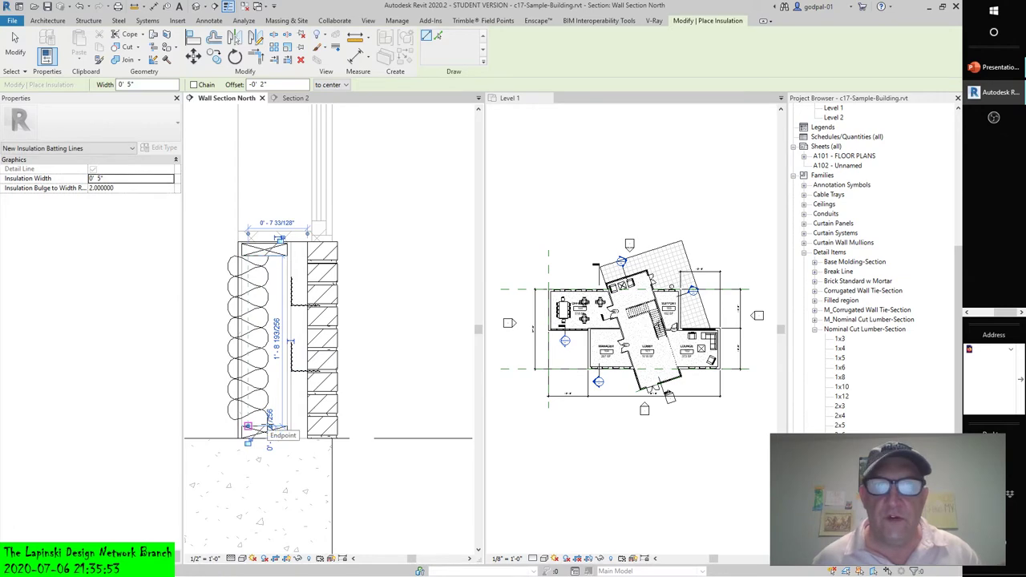
{"action": "key", "text": "Escape"}
{"action": "key", "text": "Escape"}
{"action": "left_click", "coordinate": [246, 275]}
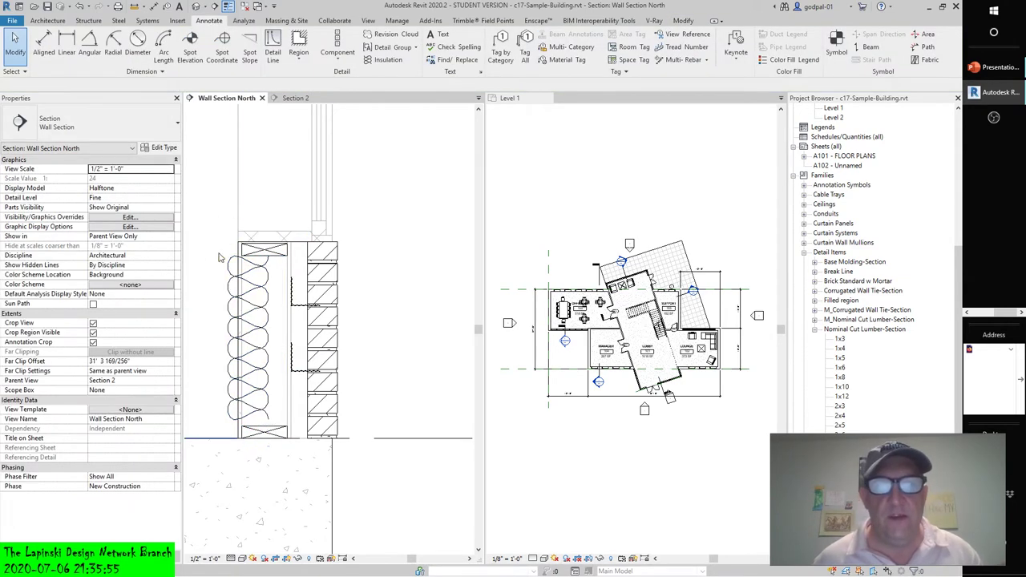
{"action": "left_click", "coordinate": [294, 160]}
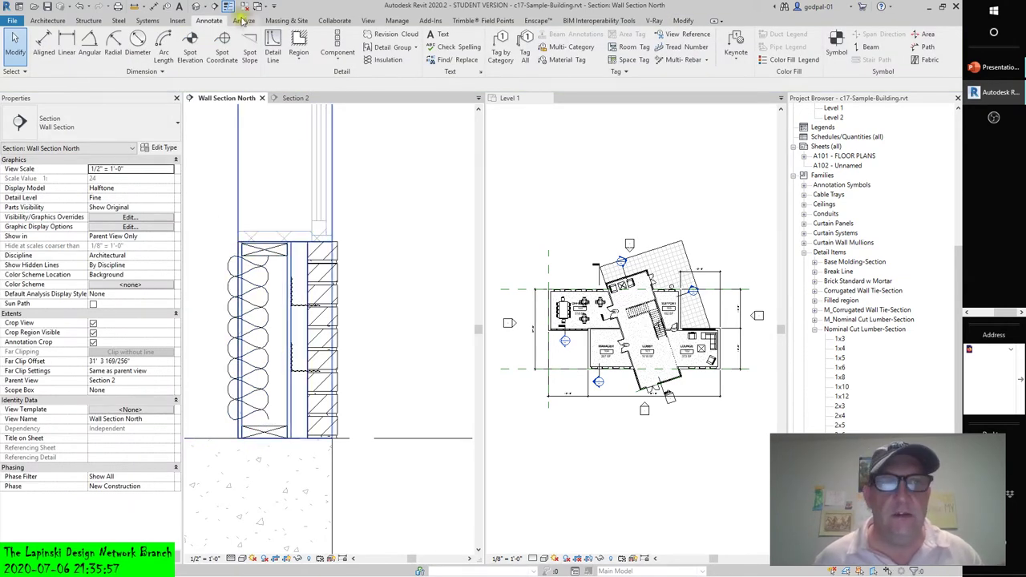
{"action": "left_click", "coordinate": [135, 6]}
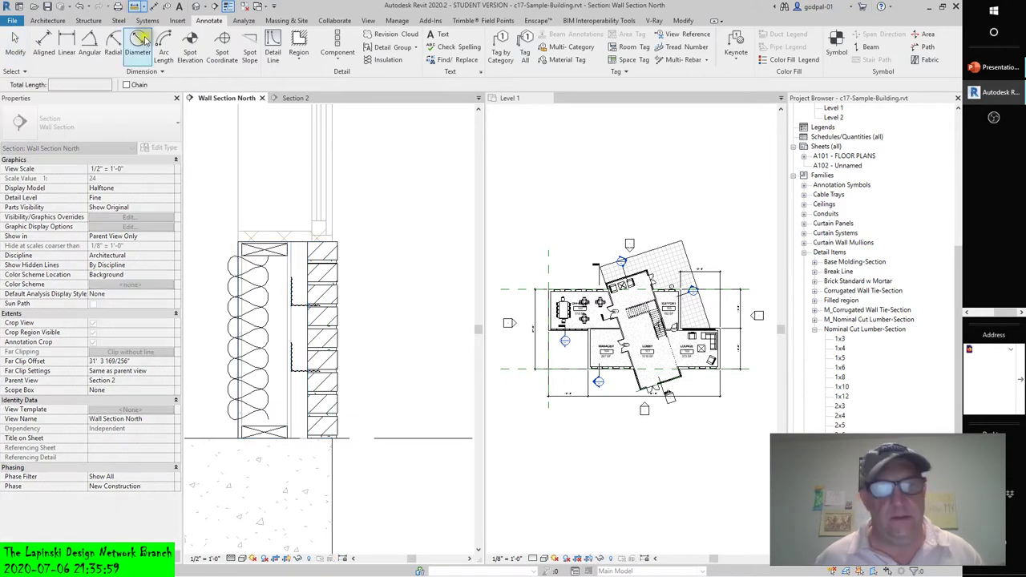
{"action": "scroll", "coordinate": [230, 261], "scroll_direction": "up", "scroll_amount": 2}
{"action": "scroll", "coordinate": [230, 261], "scroll_direction": "up", "scroll_amount": 1}
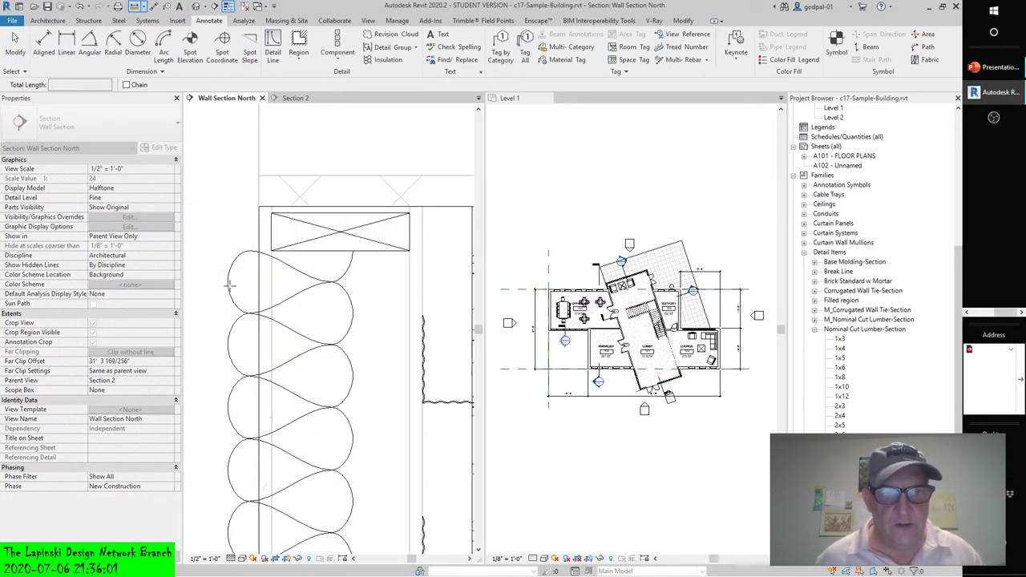
{"action": "scroll", "coordinate": [206, 272], "scroll_direction": "up", "scroll_amount": 1}
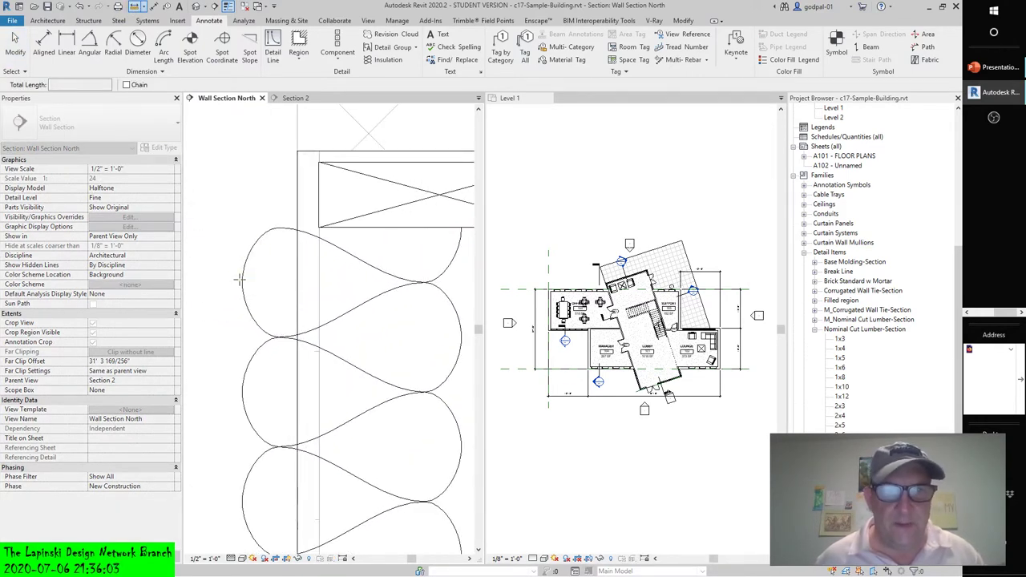
{"action": "scroll", "coordinate": [239, 272], "scroll_direction": "down", "scroll_amount": 2}
{"action": "scroll", "coordinate": [238, 218], "scroll_direction": "down", "scroll_amount": 1}
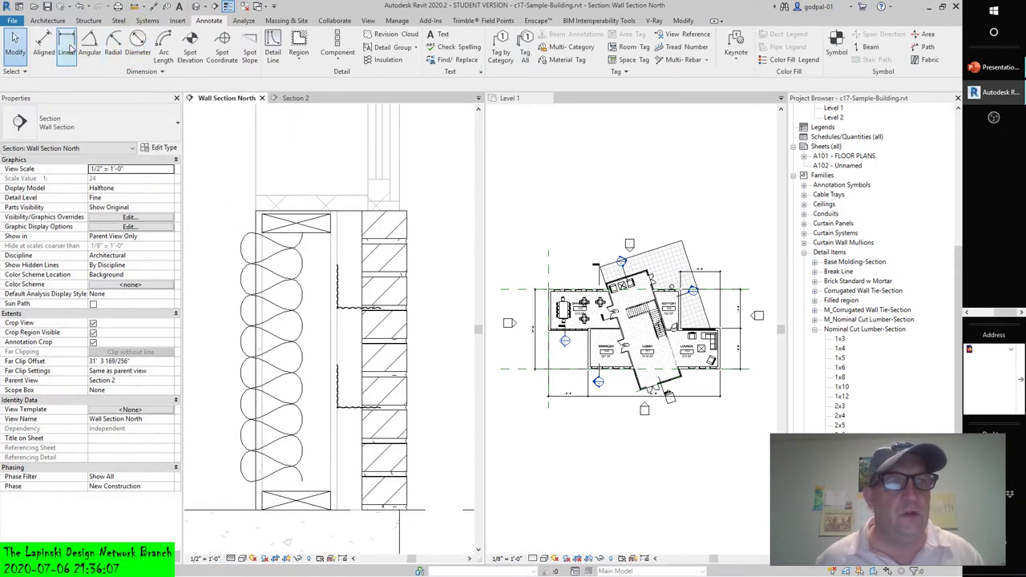
{"action": "left_click", "coordinate": [44, 44]}
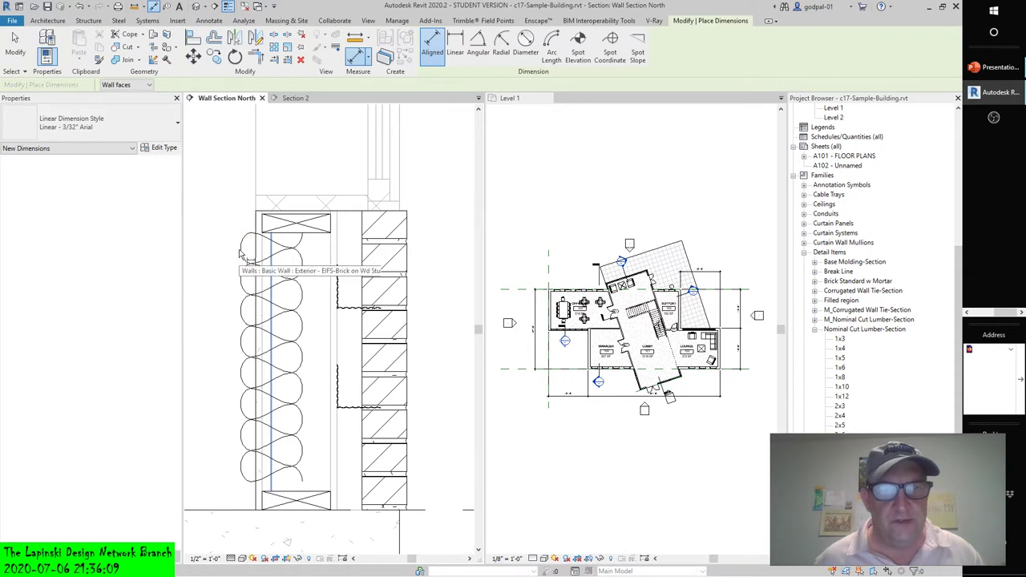
{"action": "left_click", "coordinate": [208, 21]}
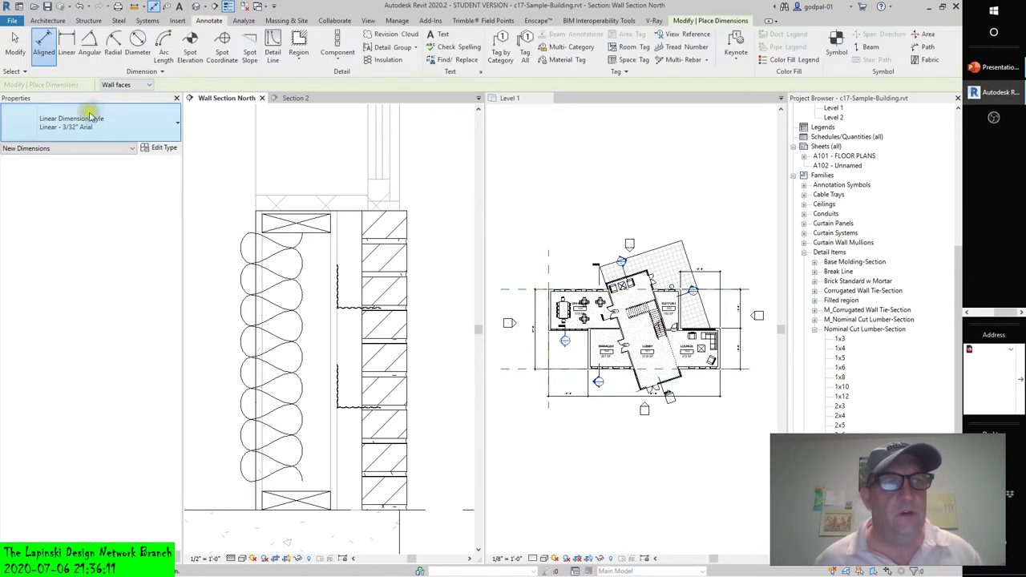
{"action": "left_click", "coordinate": [67, 44]}
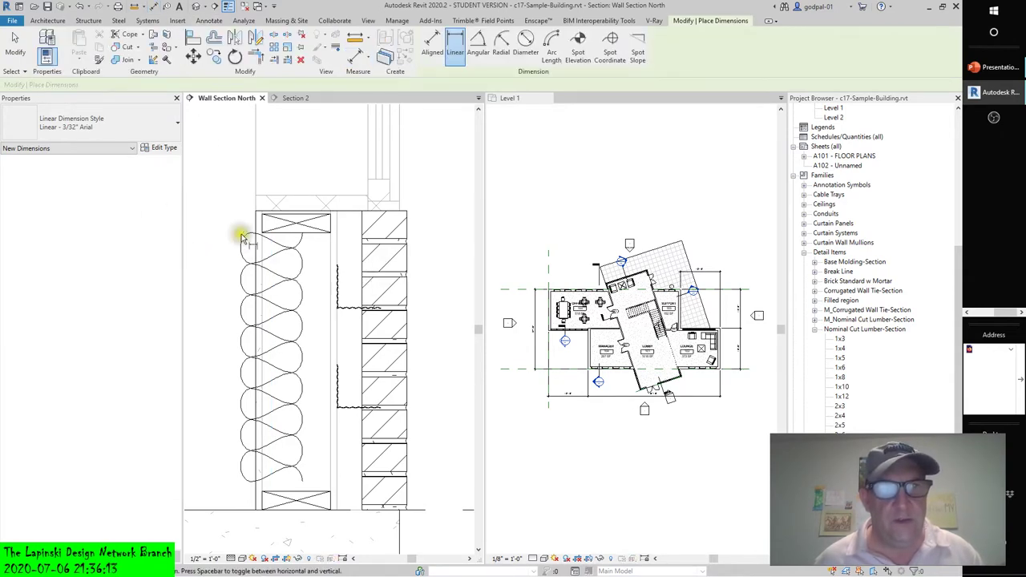
{"action": "key", "text": "Escape"}
{"action": "key", "text": "Escape"}
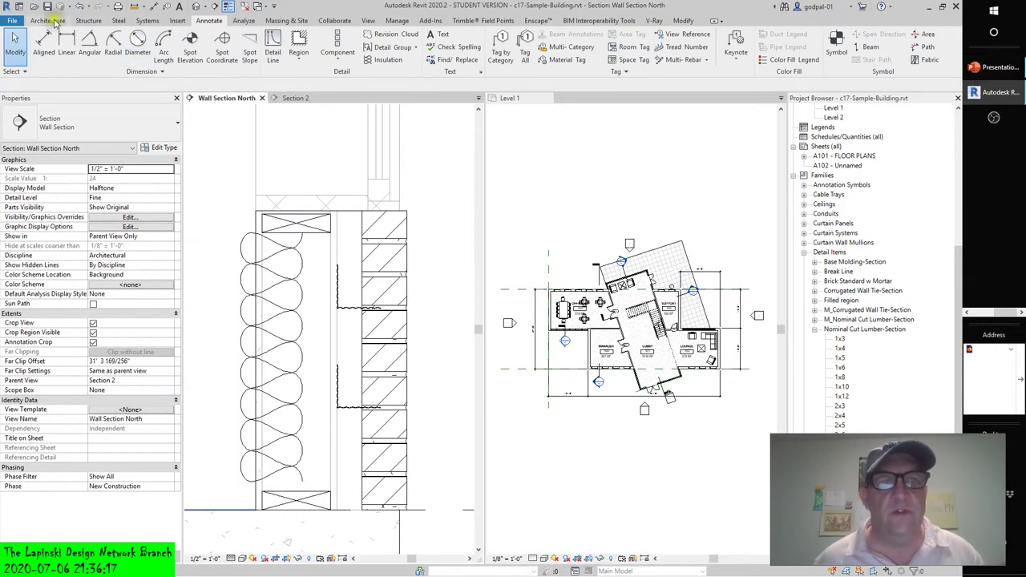
Step: Use a trial detail line to measure from the wall's interior face to the outermost edge of the top insulation loop
{"action": "left_click", "coordinate": [272, 47]}
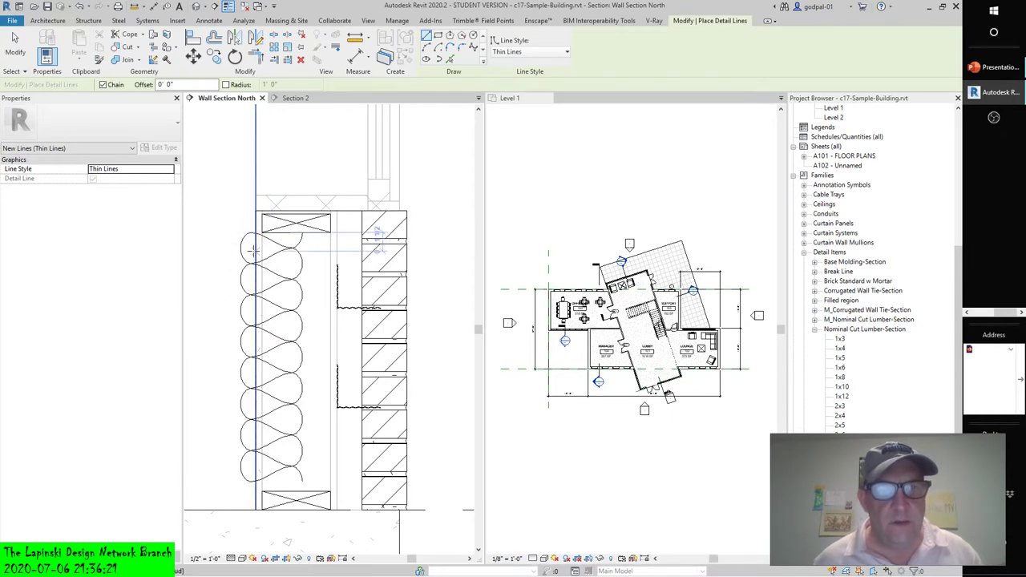
{"action": "scroll", "coordinate": [253, 251], "scroll_direction": "up", "scroll_amount": 2}
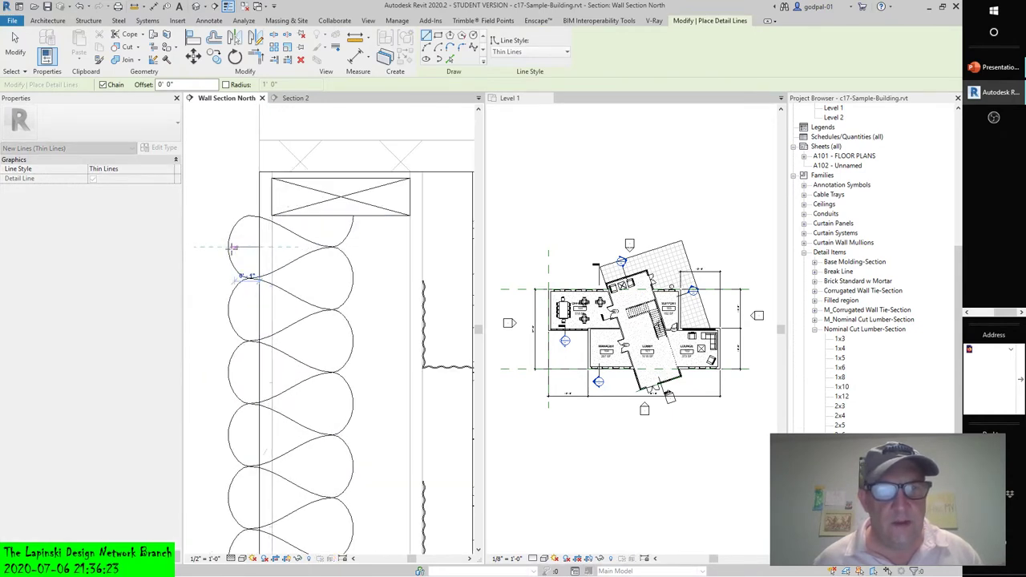
{"action": "scroll", "coordinate": [232, 248], "scroll_direction": "up", "scroll_amount": 3}
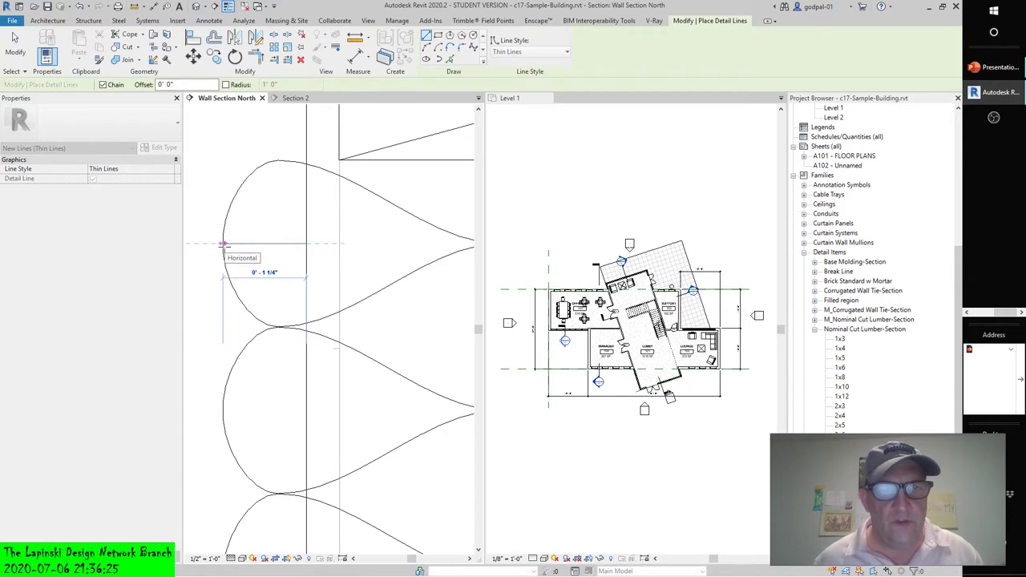
{"action": "key", "text": "Escape"}
{"action": "key", "text": "Escape"}
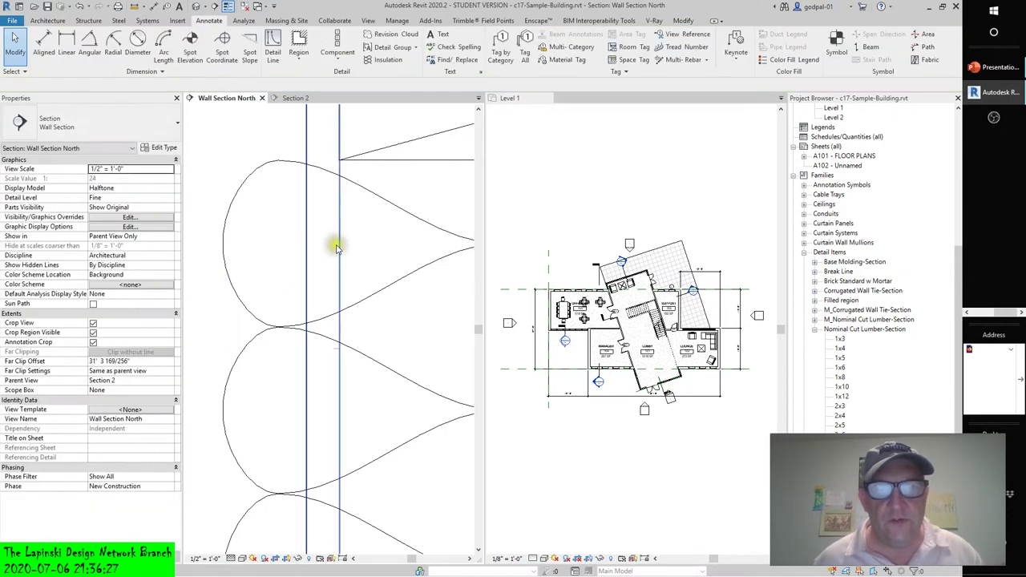
Step: Repeat the trial detail line to measure from the lumber plate's interior edge to the outer edge of the insulation loop
{"action": "right_click", "coordinate": [335, 243]}
{"action": "left_click", "coordinate": [362, 267]}
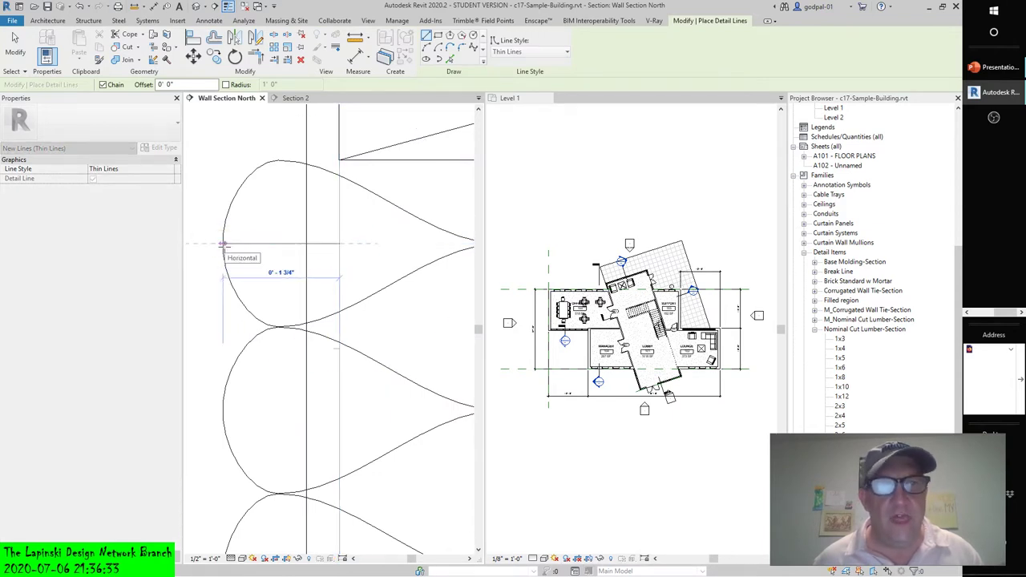
{"action": "scroll", "coordinate": [224, 245], "scroll_direction": "down", "scroll_amount": 3}
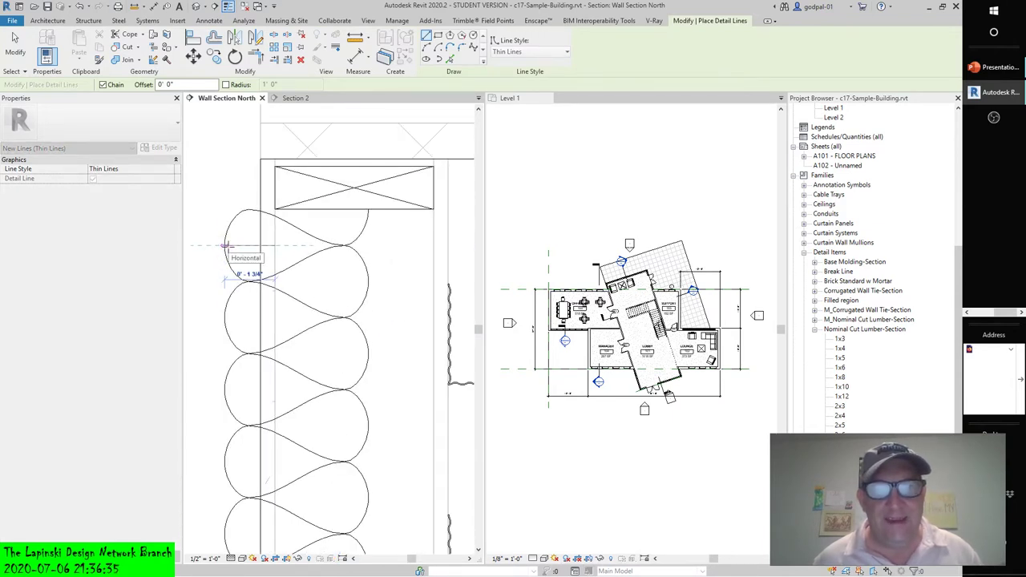
{"action": "key", "text": "Escape"}
{"action": "key", "text": "Escape"}
Step: Select the -2" offset insulation and turn its temporary length dimension into a permanent one
{"action": "left_click", "coordinate": [355, 235]}
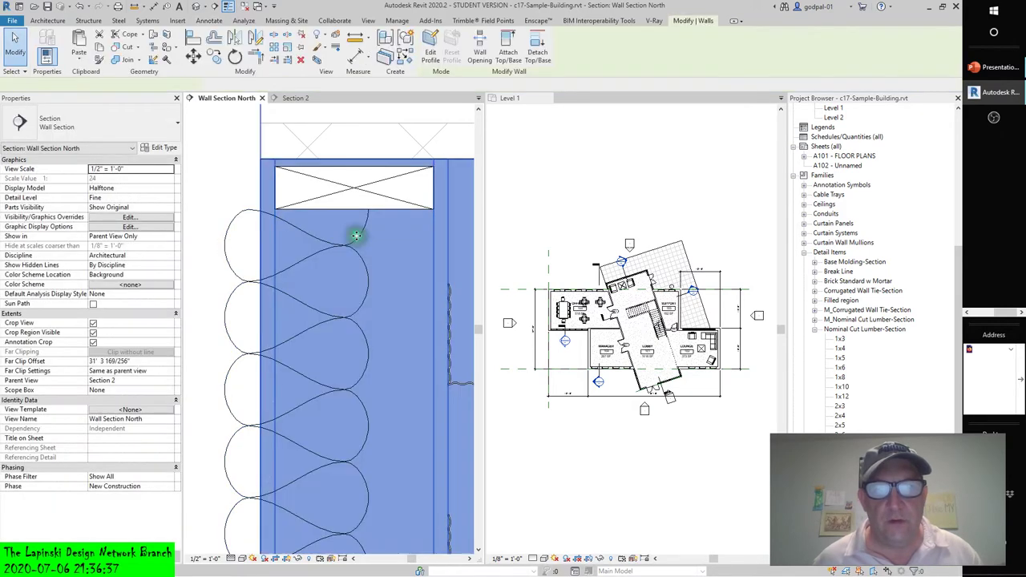
{"action": "key", "text": "Escape"}
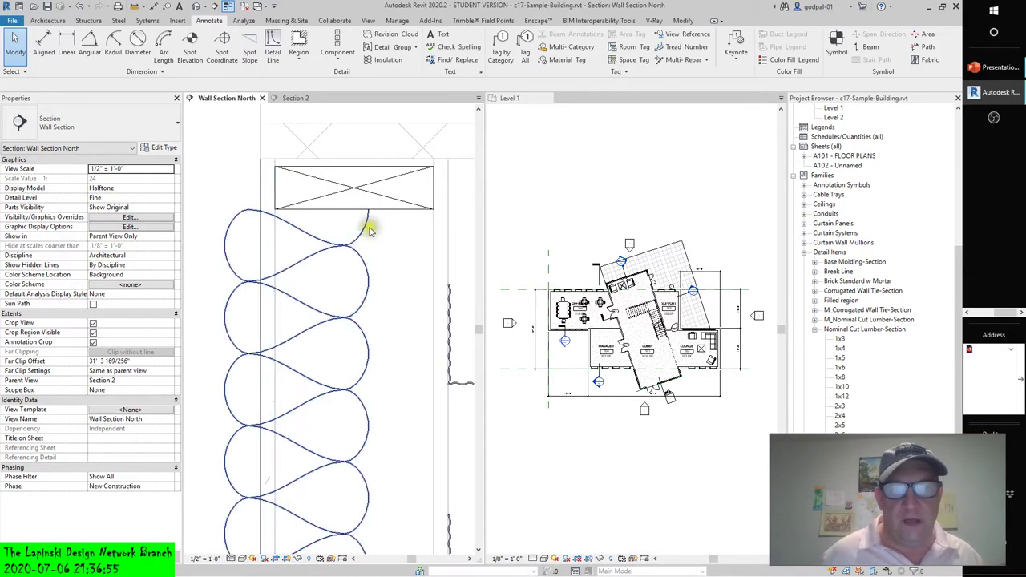
{"action": "left_click", "coordinate": [366, 229]}
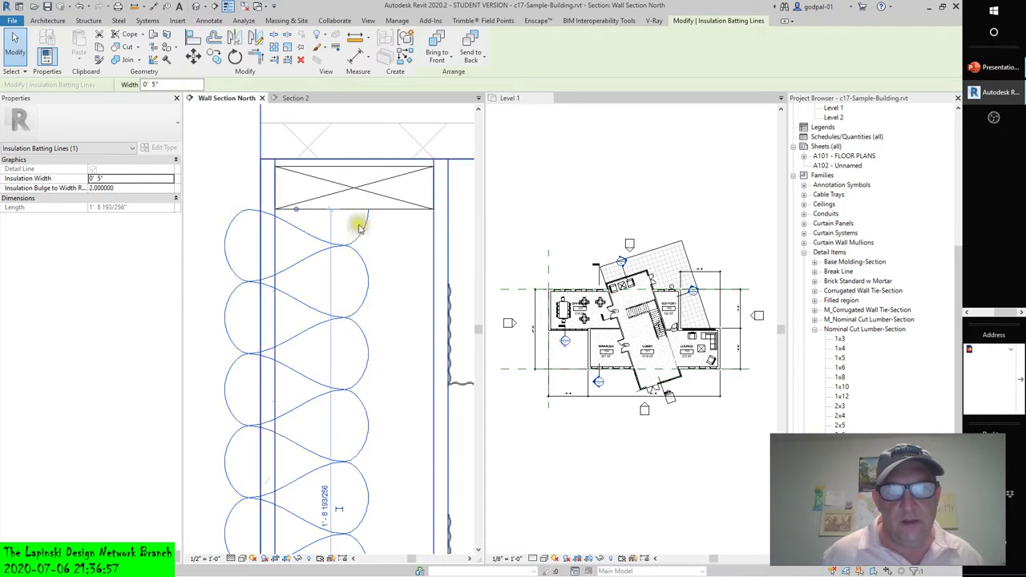
{"action": "left_click", "coordinate": [296, 210]}
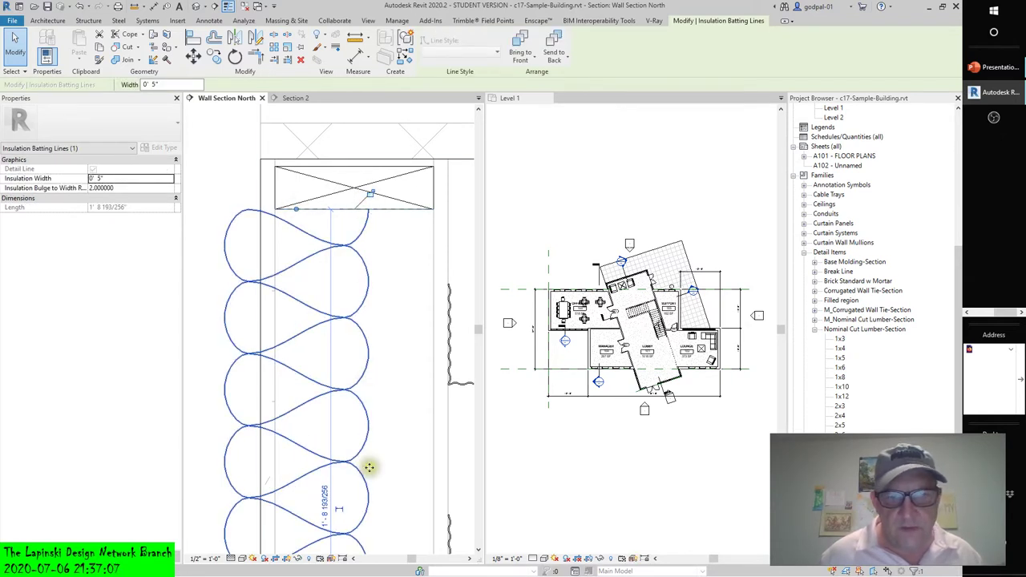
{"action": "left_click_drag", "start_coordinate": [341, 511], "coordinate": [321, 242]}
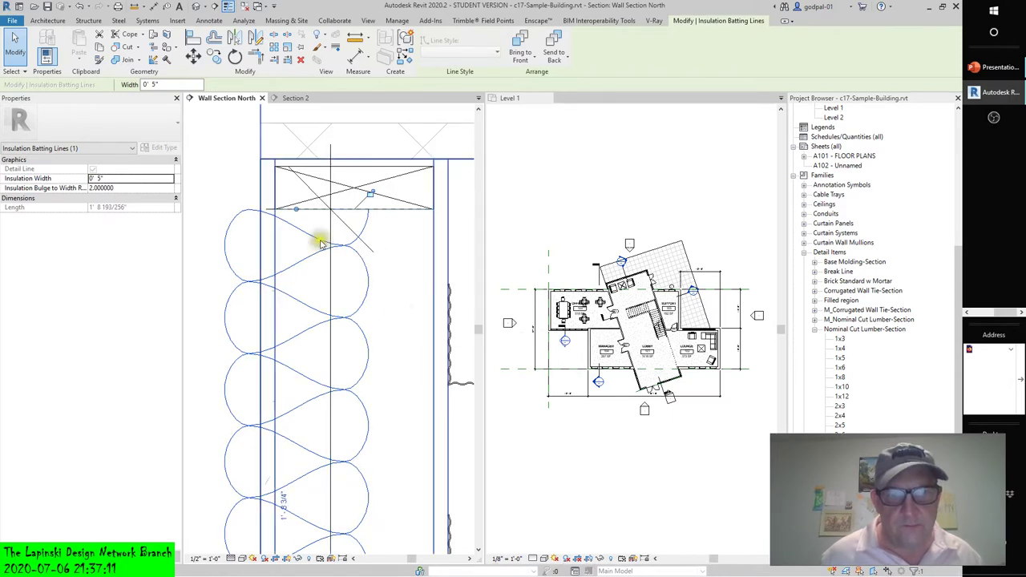
{"action": "left_click", "coordinate": [212, 164]}
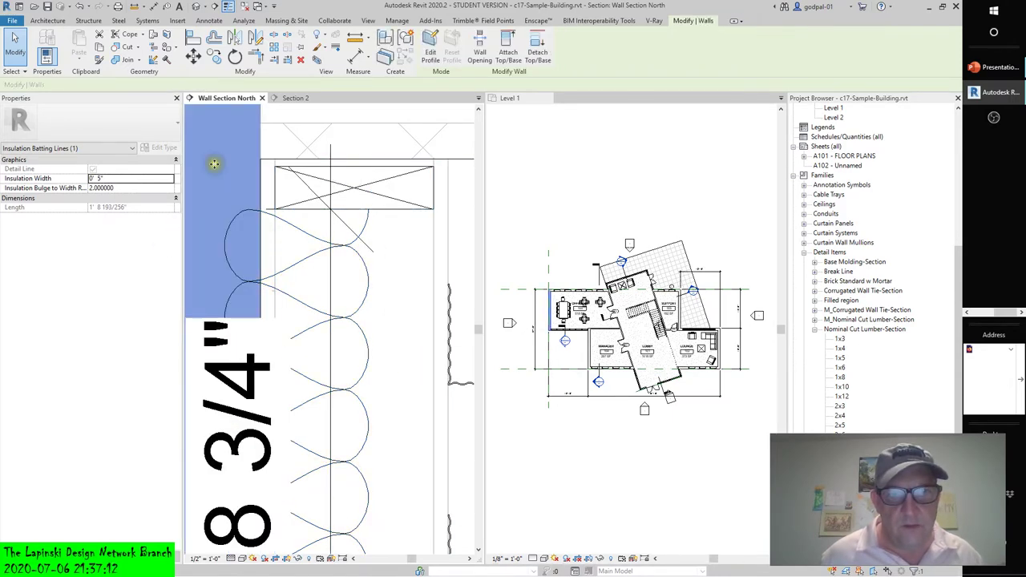
{"action": "left_click", "coordinate": [348, 247]}
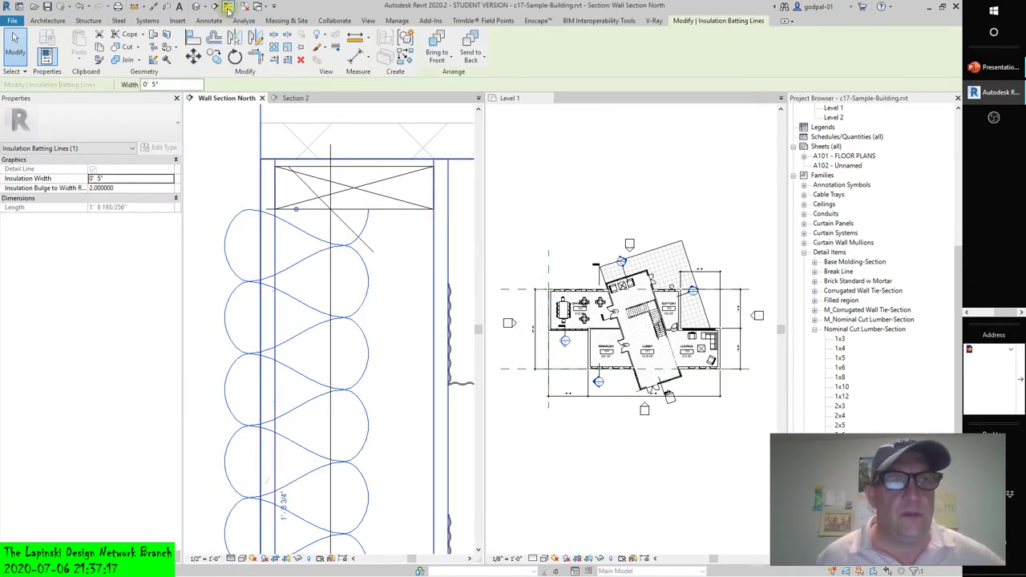
Step: Measure from the insulation's location line to its interior loop edge and to the upper plate's midpoint
{"action": "left_click", "coordinate": [135, 6]}
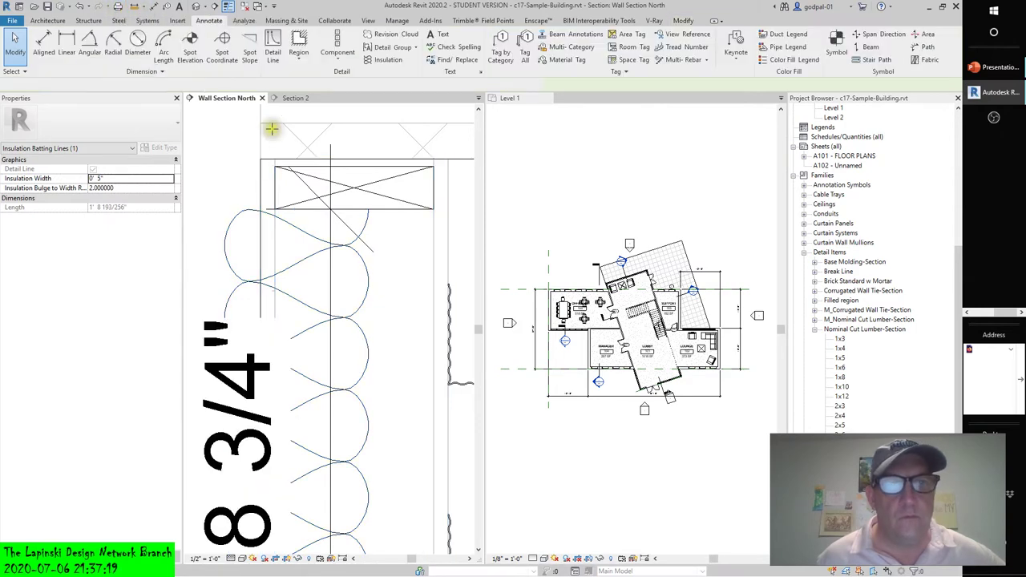
{"action": "left_click", "coordinate": [297, 210]}
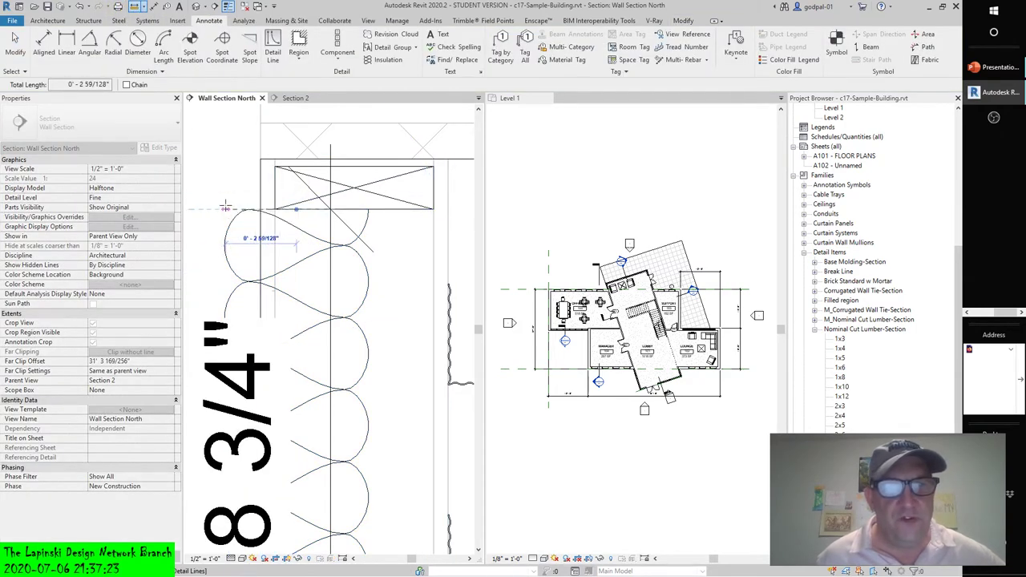
{"action": "left_click", "coordinate": [350, 207]}
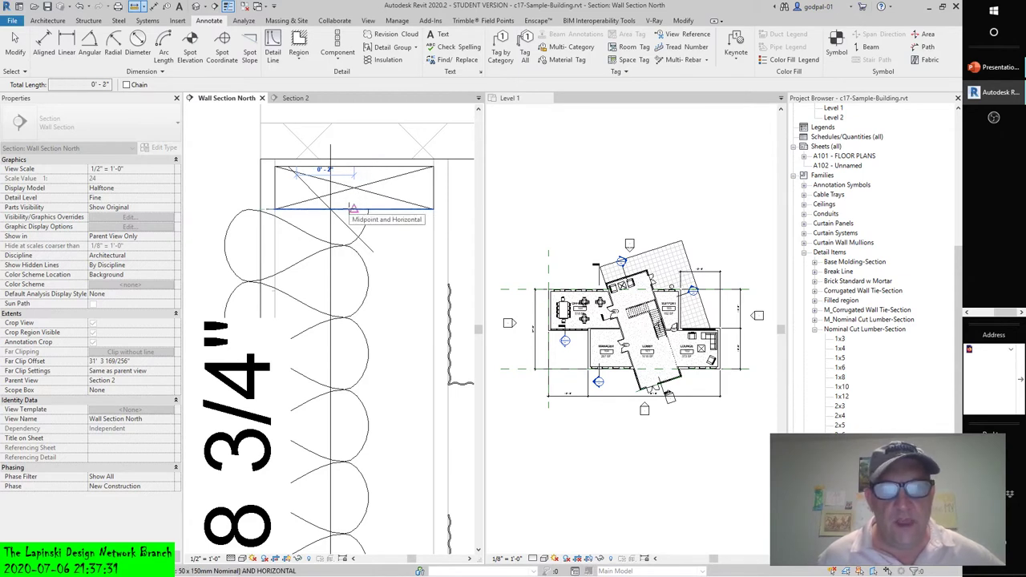
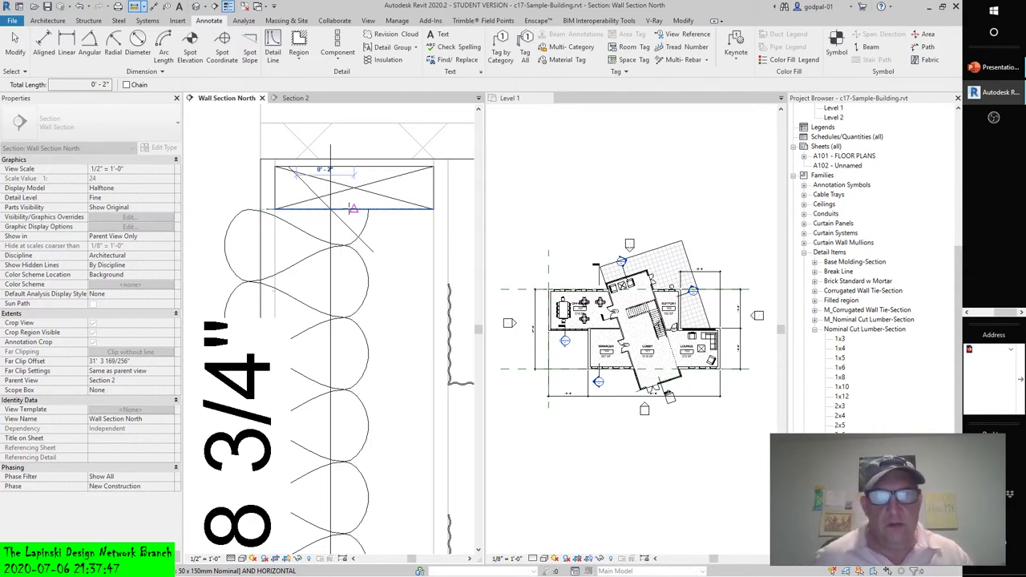
{"action": "key", "text": "Escape"}
{"action": "key", "text": "Escape"}
Step: End the measurement and undo the last batt insulation placement along with its length dimension
{"action": "left_click", "coordinate": [80, 5]}
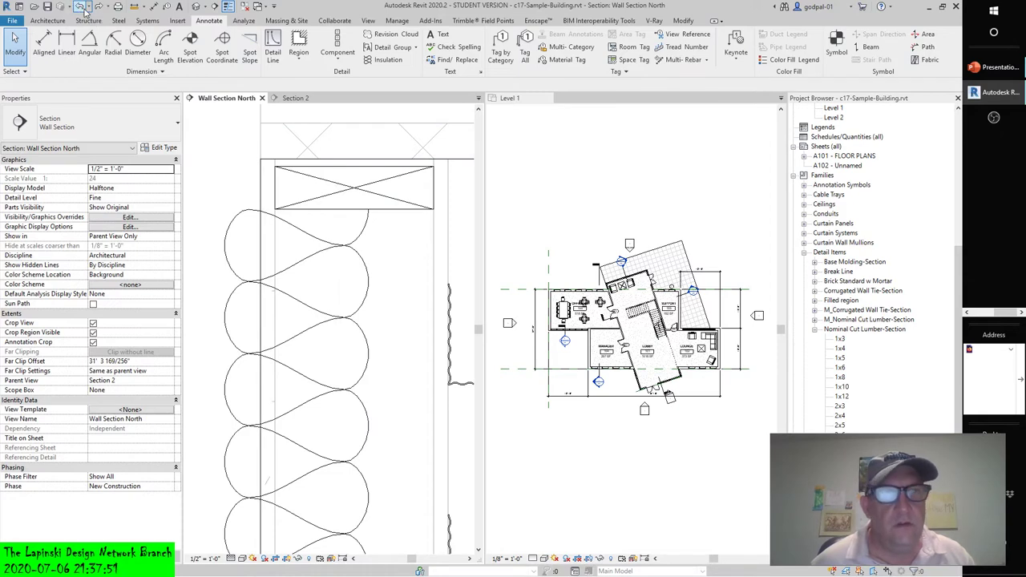
{"action": "left_click", "coordinate": [79, 6]}
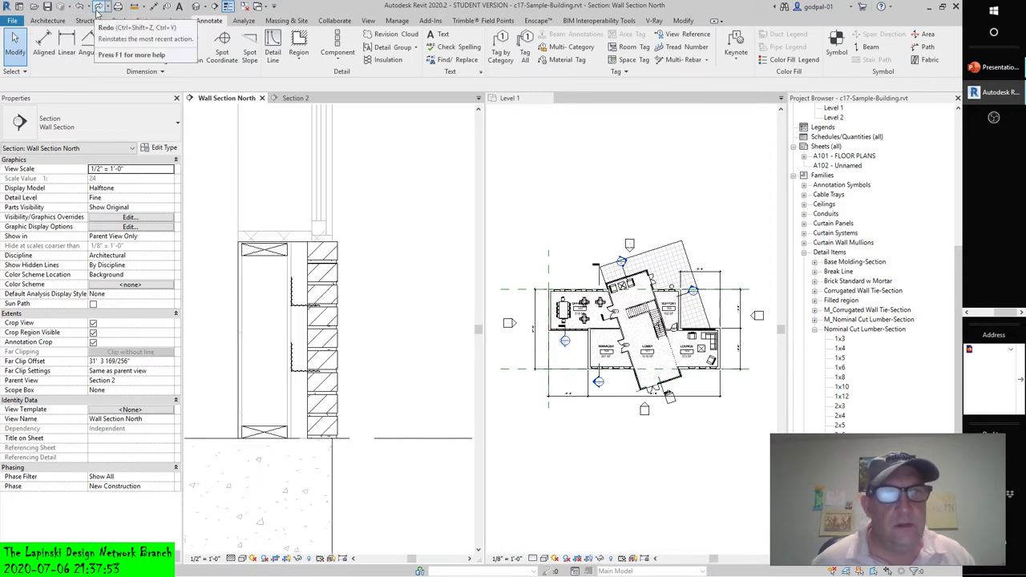
{"action": "left_click", "coordinate": [97, 6]}
Step: Place 5" wide batt insulation from the upper to the lower lumber plate with a -2" offset, aligned to near side
{"action": "left_click", "coordinate": [375, 61]}
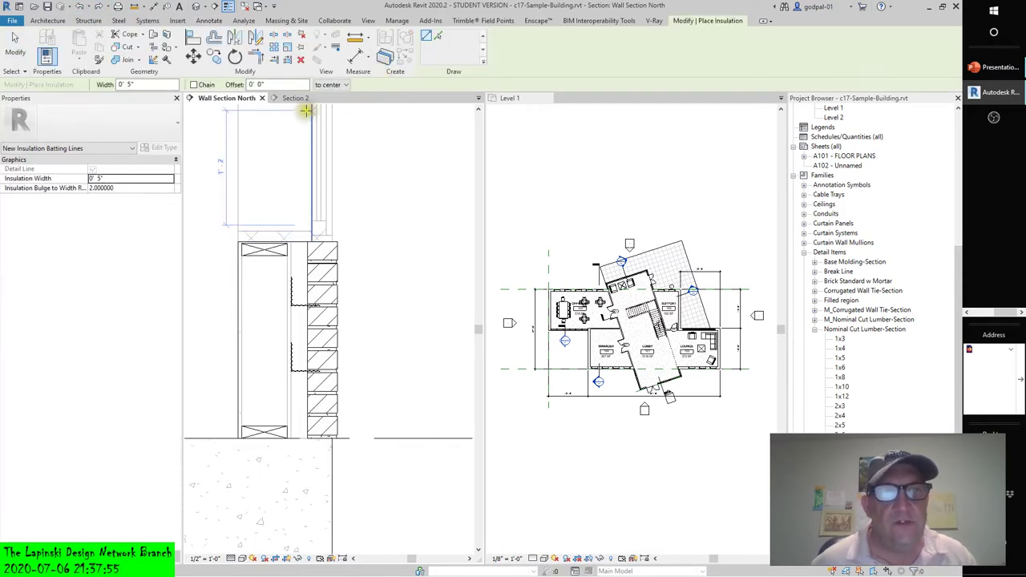
{"action": "left_click", "coordinate": [273, 84]}
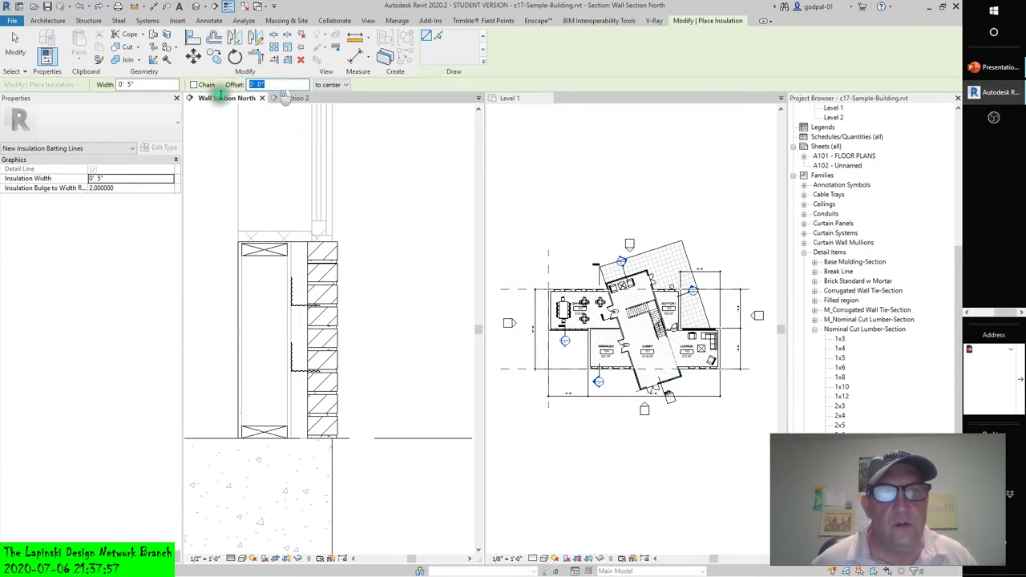
{"action": "key", "text": "BackSpace"}
{"action": "type", "text": "-2'"}
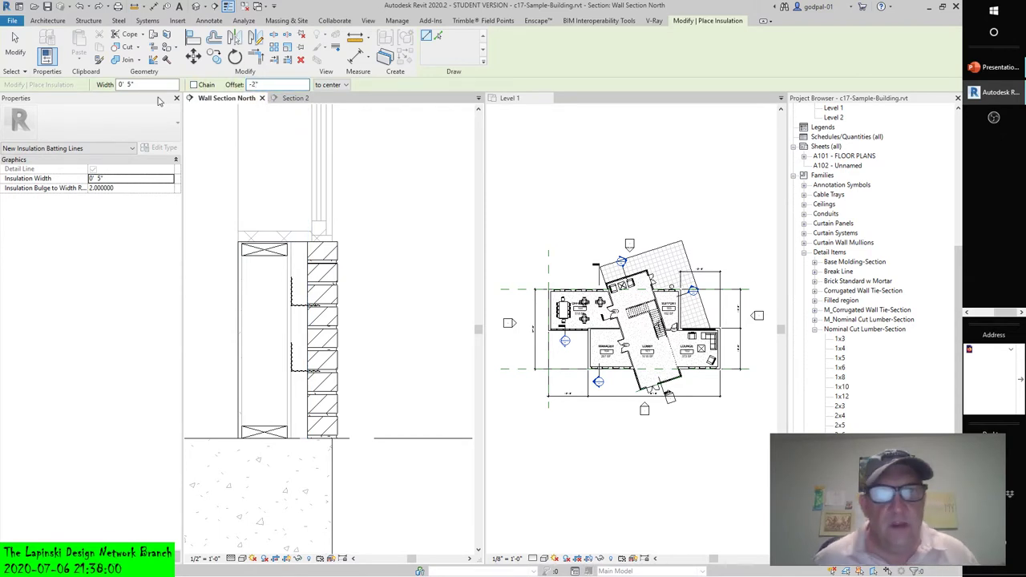
{"action": "left_click", "coordinate": [347, 85]}
{"action": "left_click", "coordinate": [331, 104]}
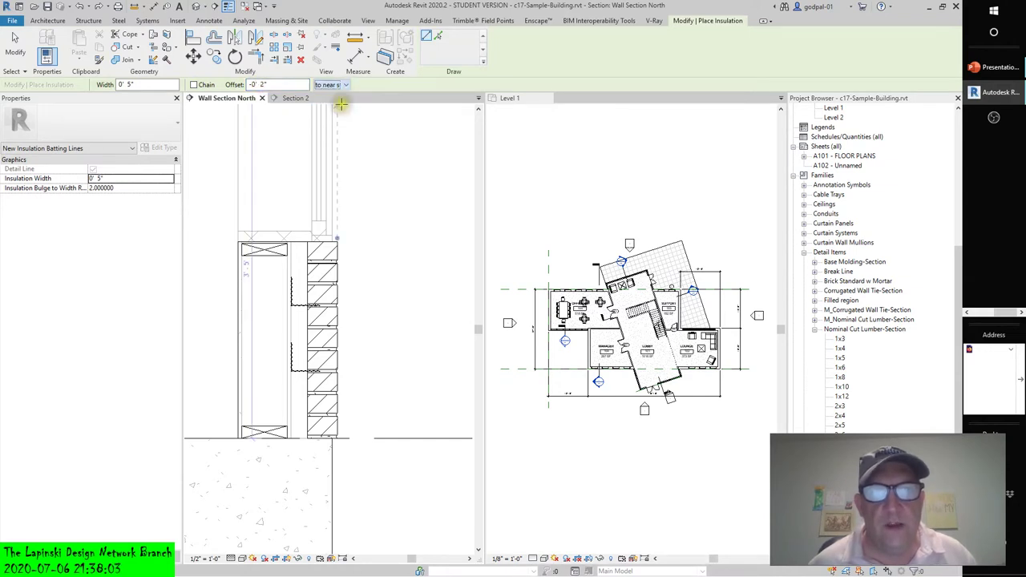
{"action": "left_click", "coordinate": [262, 255]}
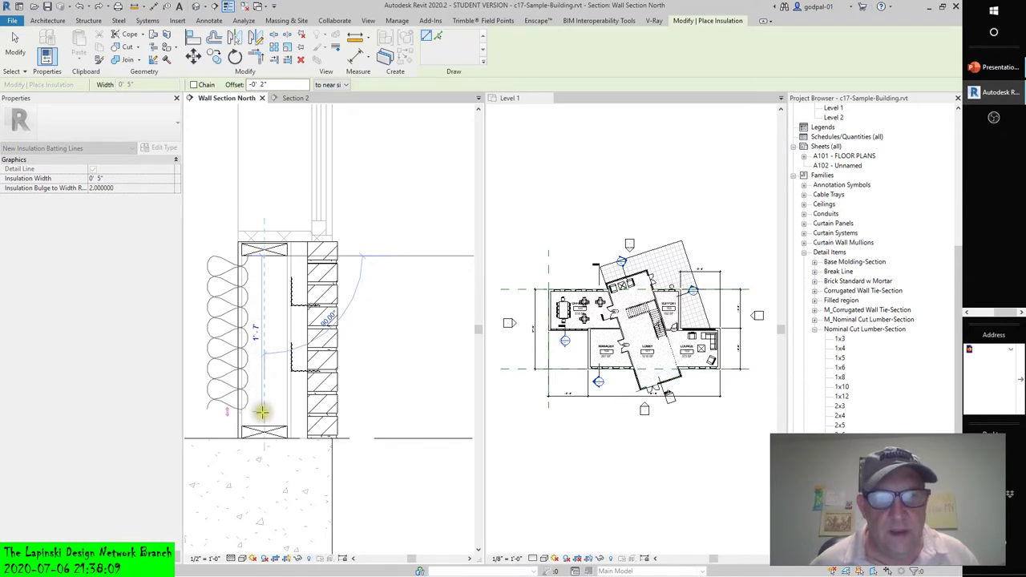
{"action": "left_click", "coordinate": [262, 420]}
{"action": "key", "text": "Escape"}
{"action": "key", "text": "Escape"}
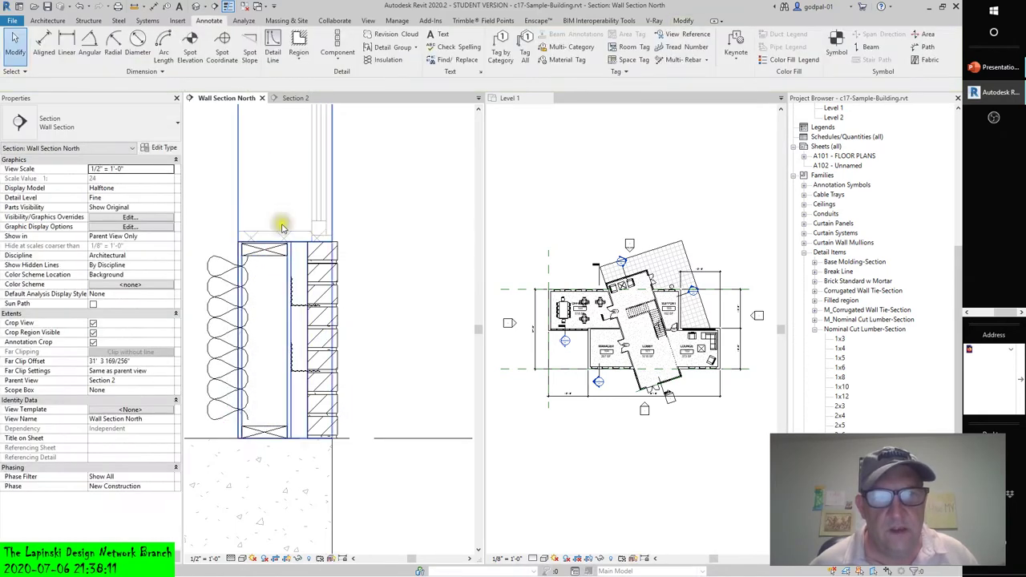
Step: Measure from the upper plate's bottom midpoint to the point where the offset insulation's curve meets the plate
{"action": "left_click", "coordinate": [133, 6]}
{"action": "left_click", "coordinate": [262, 270]}
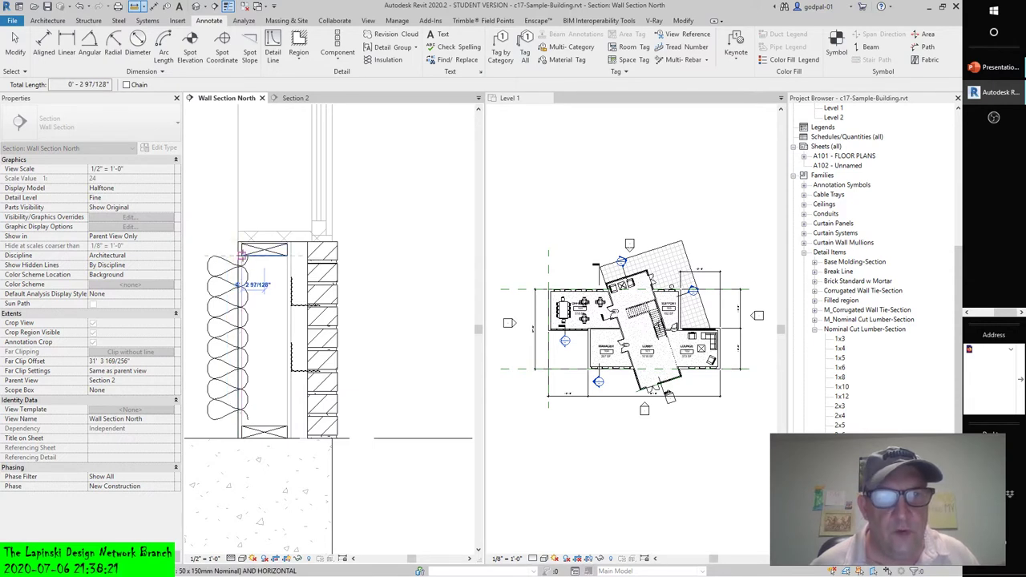
{"action": "scroll", "coordinate": [244, 256], "scroll_direction": "up", "scroll_amount": 5}
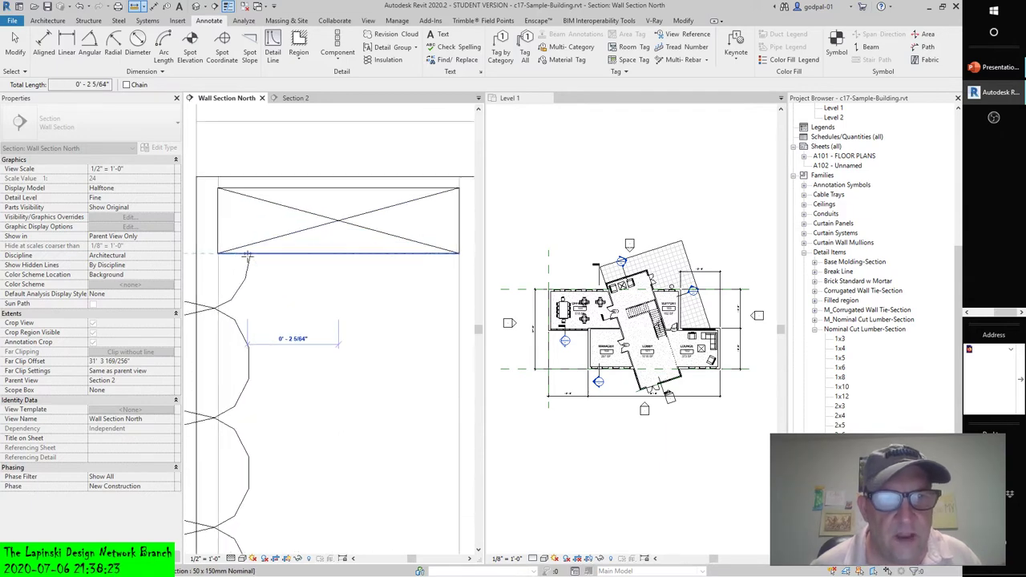
{"action": "scroll", "coordinate": [249, 253], "scroll_direction": "up", "scroll_amount": 4}
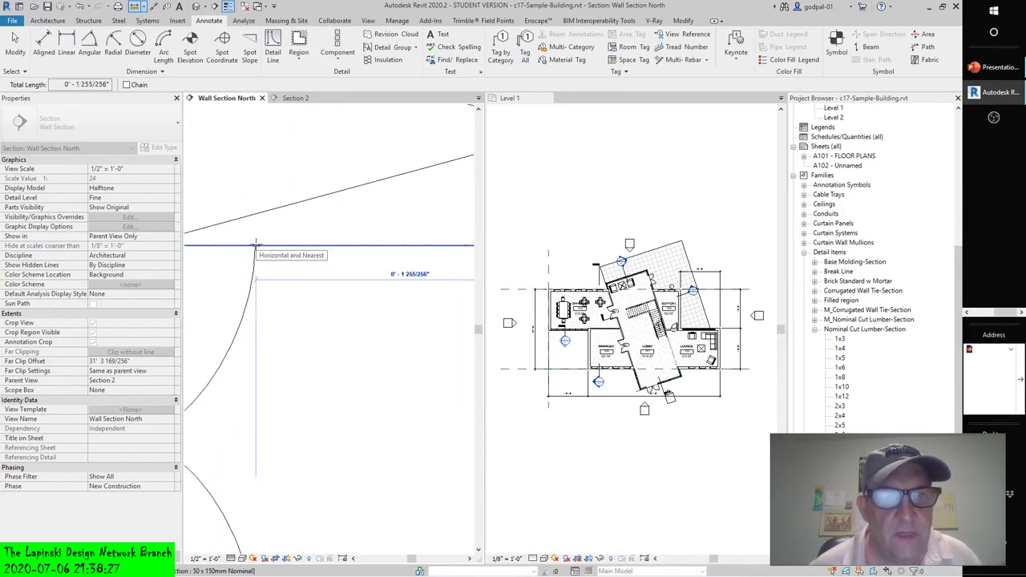
{"action": "scroll", "coordinate": [255, 240], "scroll_direction": "down", "scroll_amount": 1}
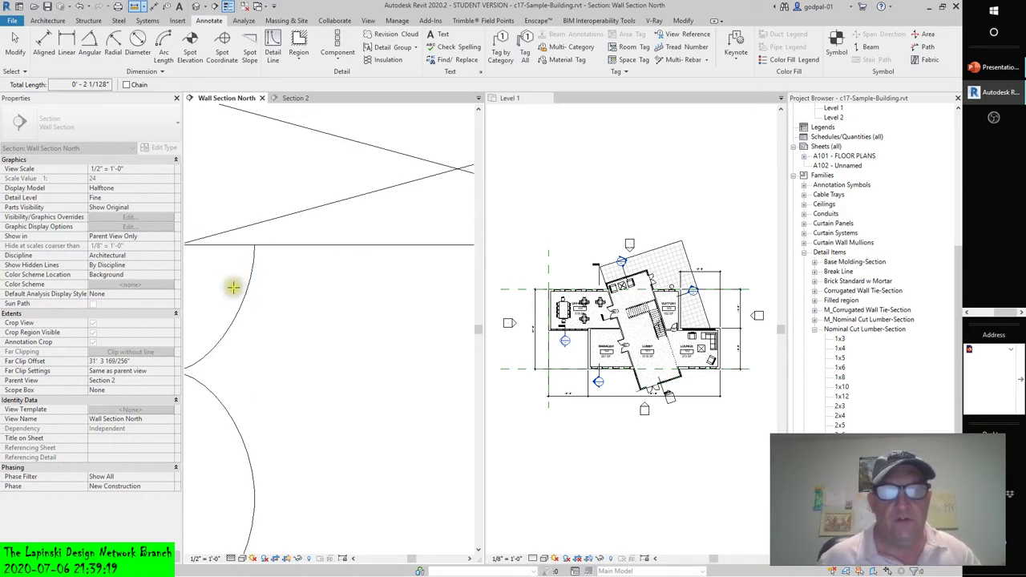
{"action": "key", "text": "Escape"}
{"action": "key", "text": "Escape"}
{"action": "scroll", "coordinate": [239, 290], "scroll_direction": "down", "scroll_amount": 3}
{"action": "scroll", "coordinate": [239, 293], "scroll_direction": "down", "scroll_amount": 2}
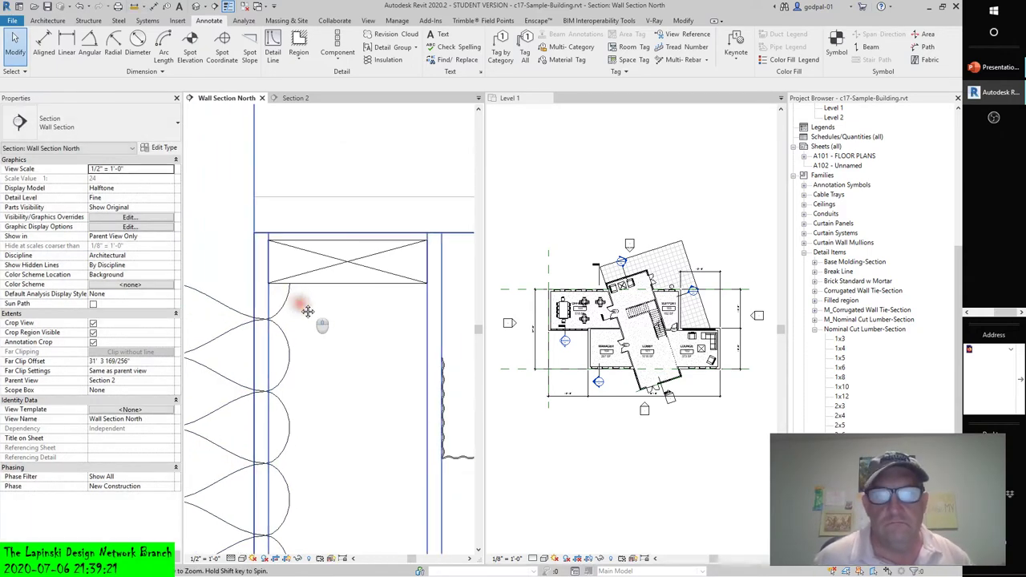
Step: Undo the near-side insulation with the -2" offset, leaving nothing selected
{"action": "left_click", "coordinate": [237, 313]}
{"action": "middle_click_drag", "start_coordinate": [237, 312], "coordinate": [435, 286]}
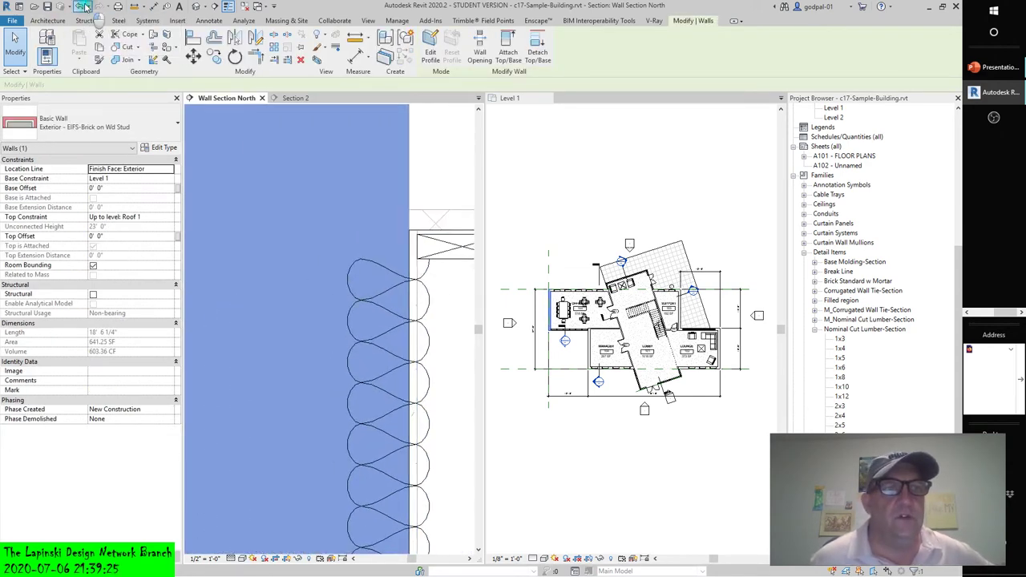
{"action": "left_click", "coordinate": [81, 7]}
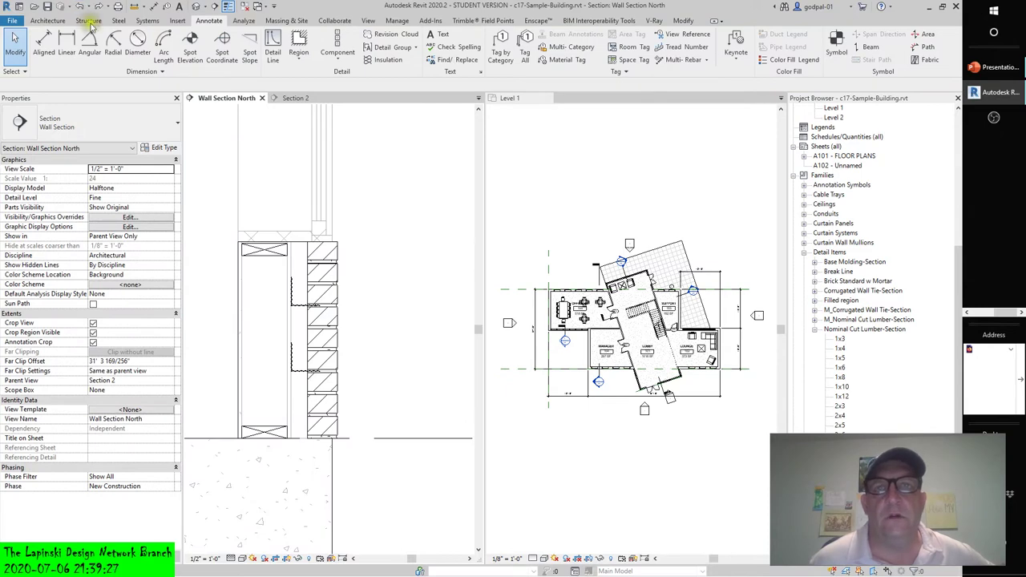
{"action": "scroll", "coordinate": [320, 290], "scroll_direction": "down", "scroll_amount": 3}
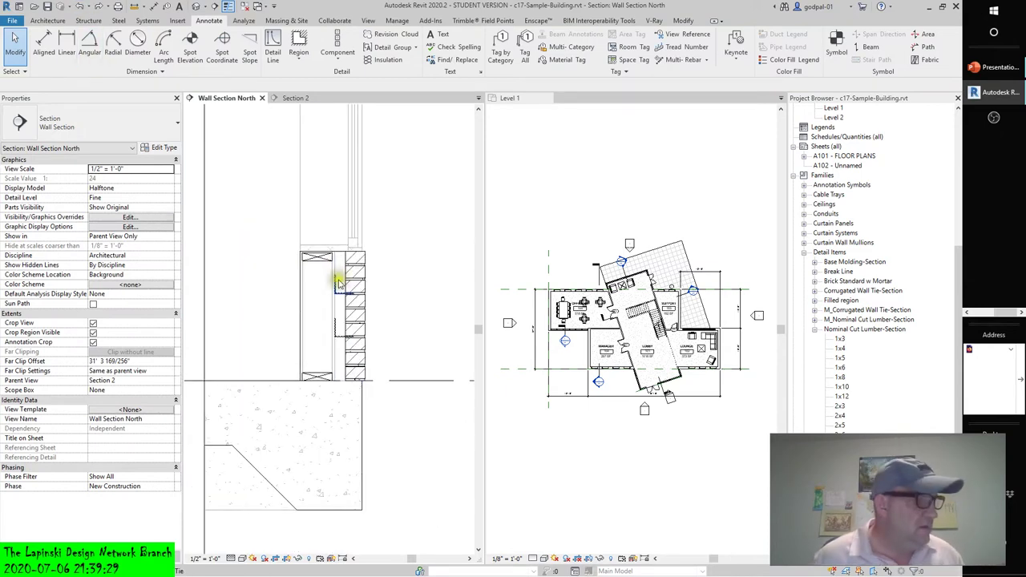
{"action": "left_click", "coordinate": [335, 255]}
{"action": "left_click", "coordinate": [412, 218]}
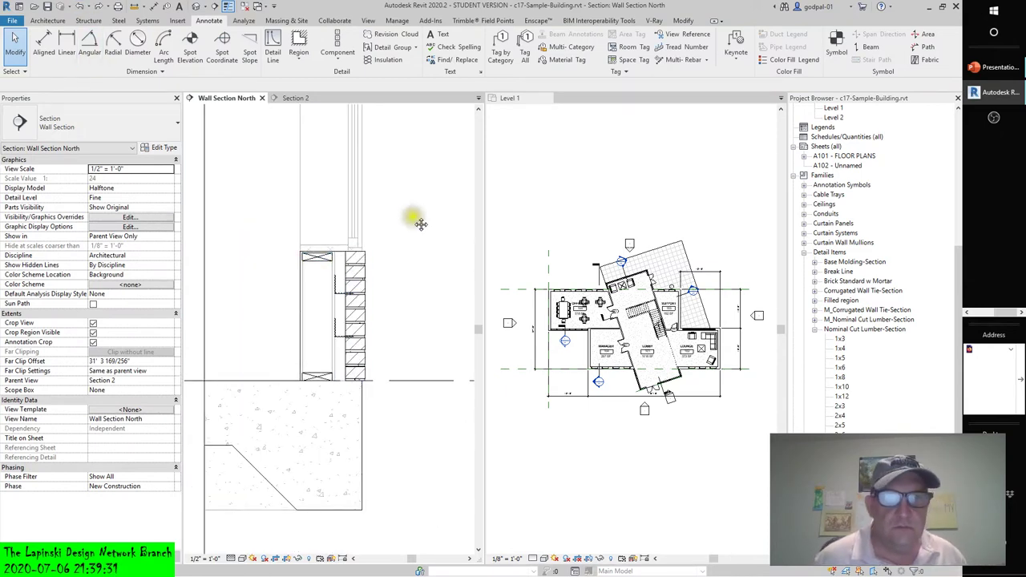
{"action": "middle_click_drag", "start_coordinate": [412, 217], "coordinate": [430, 209]}
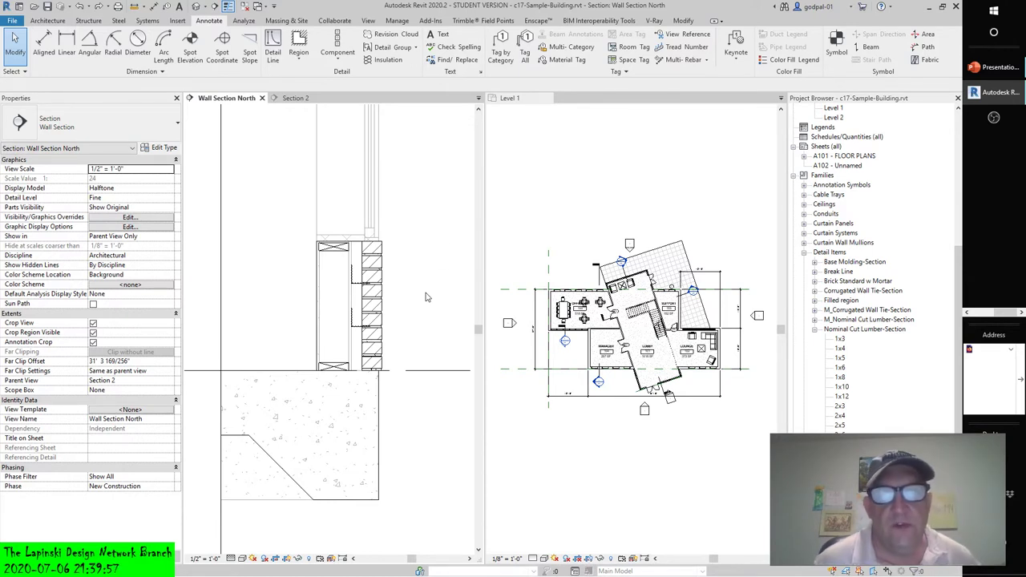
Step: Place 5" wide batt insulation with zero offset, aligned to center, between the midpoints of the lower and upper lumber plates
{"action": "left_click", "coordinate": [377, 60]}
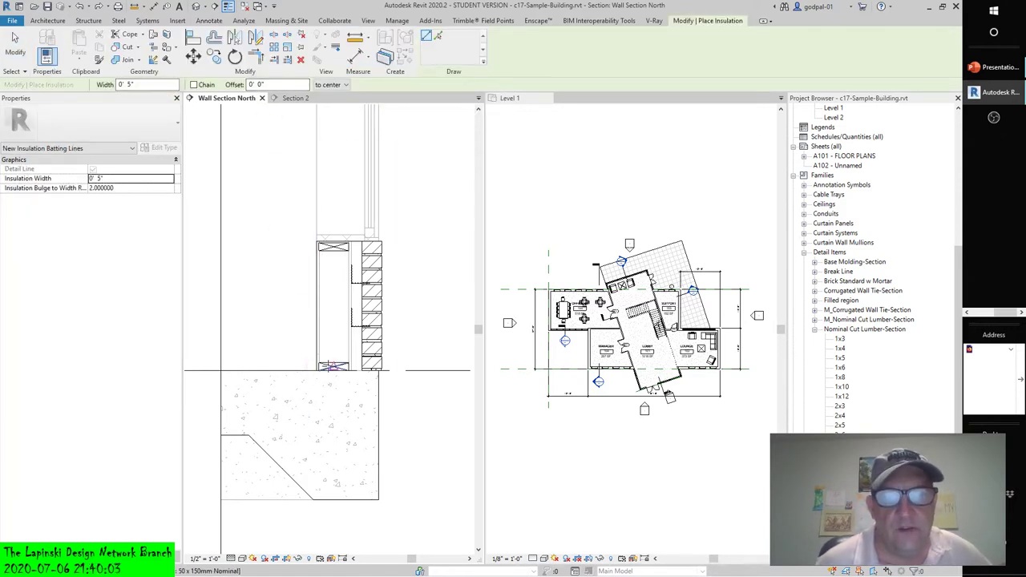
{"action": "left_click", "coordinate": [331, 360]}
{"action": "left_click", "coordinate": [331, 245]}
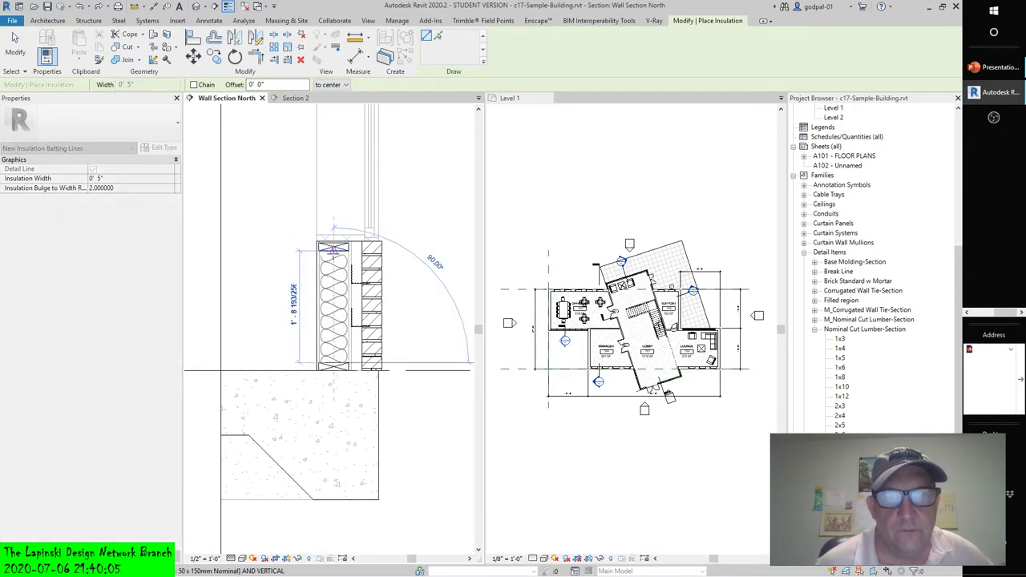
{"action": "scroll", "coordinate": [333, 241], "scroll_direction": "down", "scroll_amount": 2}
{"action": "scroll", "coordinate": [340, 242], "scroll_direction": "down", "scroll_amount": 3}
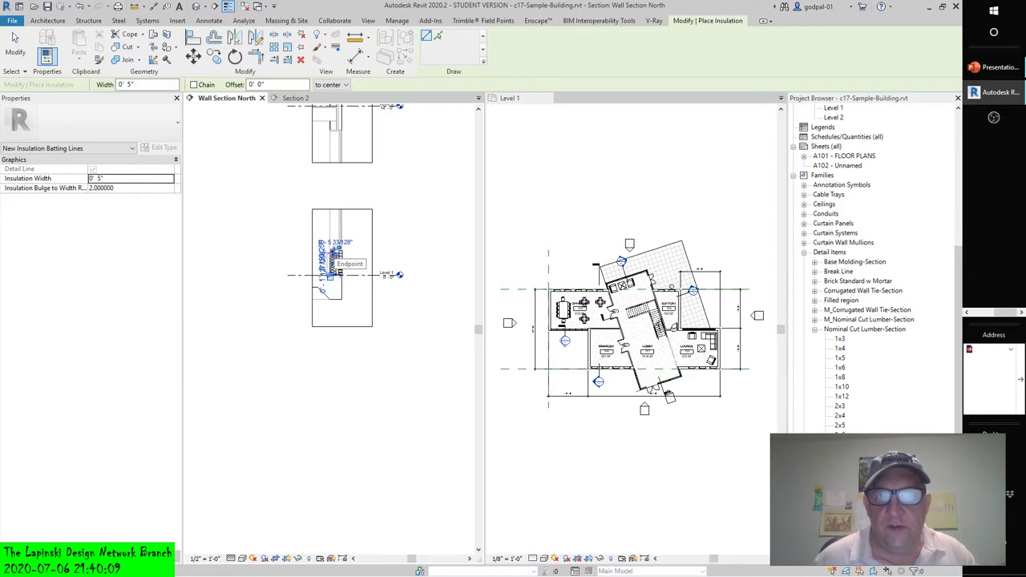
{"action": "middle_click_drag", "start_coordinate": [332, 258], "coordinate": [344, 309]}
{"action": "scroll", "coordinate": [347, 305], "scroll_direction": "up", "scroll_amount": 3}
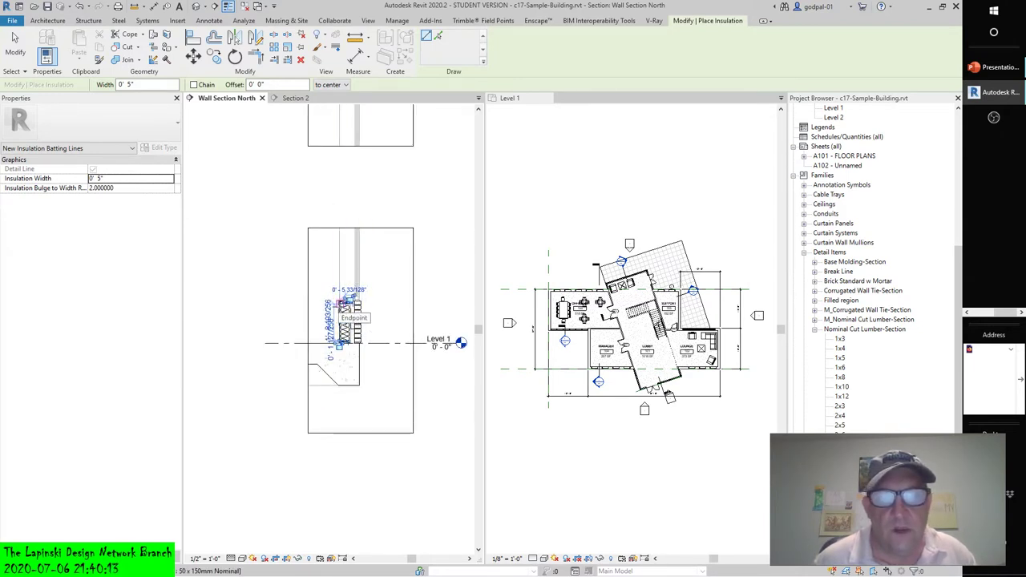
{"action": "scroll", "coordinate": [340, 308], "scroll_direction": "up", "scroll_amount": 4}
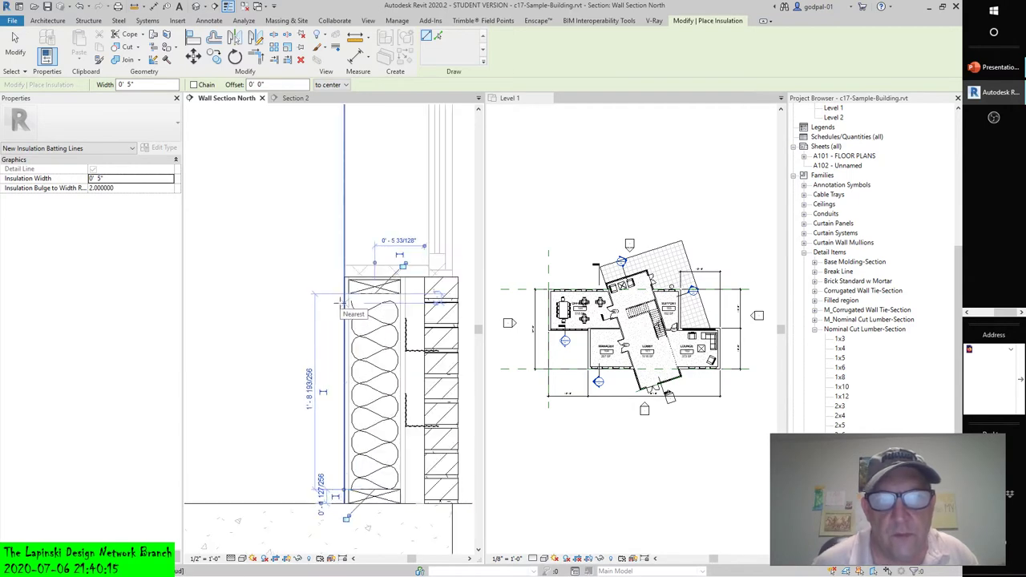
{"action": "scroll", "coordinate": [359, 367], "scroll_direction": "down", "scroll_amount": 6}
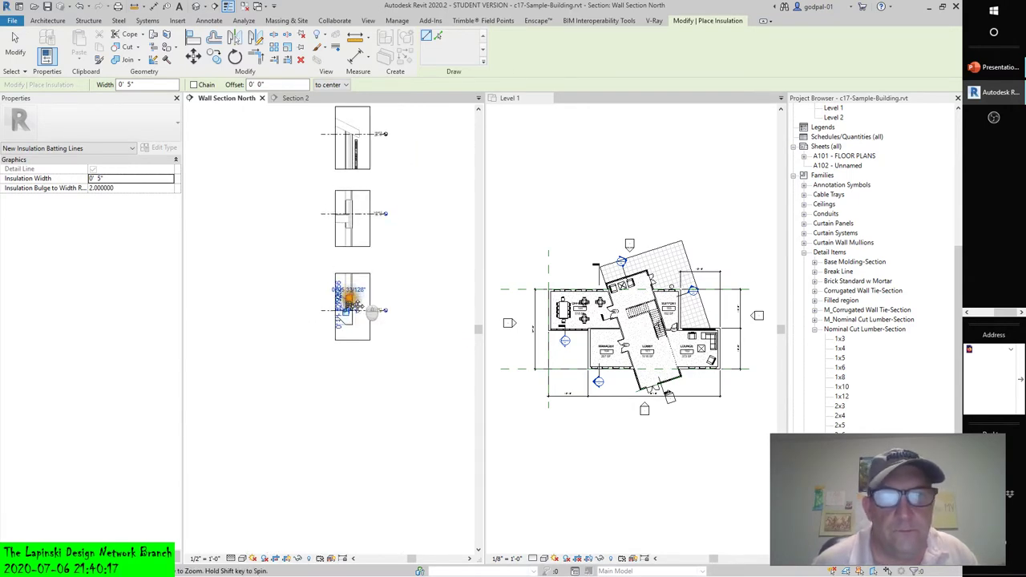
{"action": "key", "text": "Escape"}
{"action": "key", "text": "Escape"}
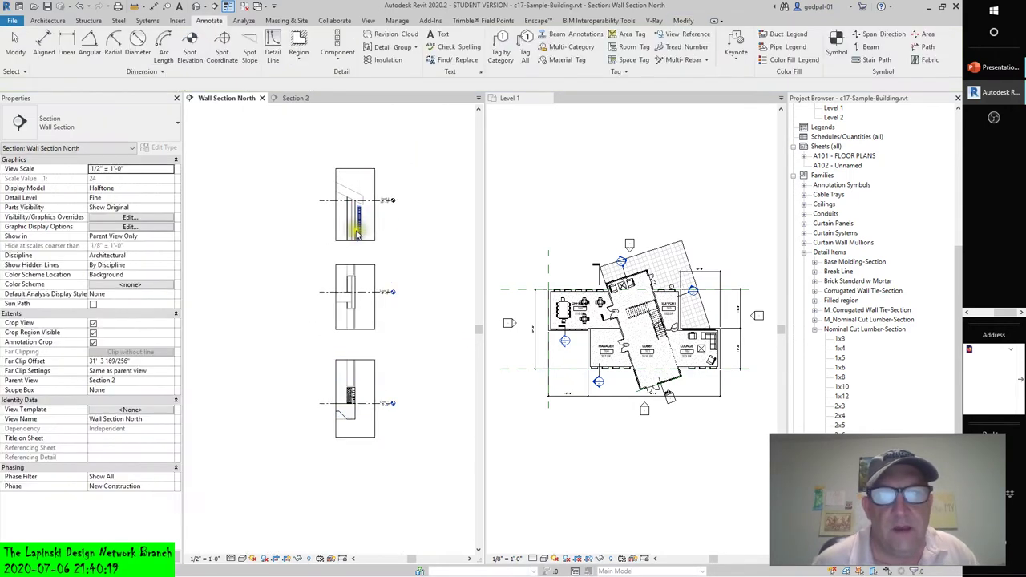
Step: Extend the lower edges of the upper and middle crop regions downward to narrow the gaps in the broken wall section
{"action": "scroll", "coordinate": [351, 250], "scroll_direction": "up", "scroll_amount": 5}
{"action": "scroll", "coordinate": [353, 252], "scroll_direction": "up", "scroll_amount": 2}
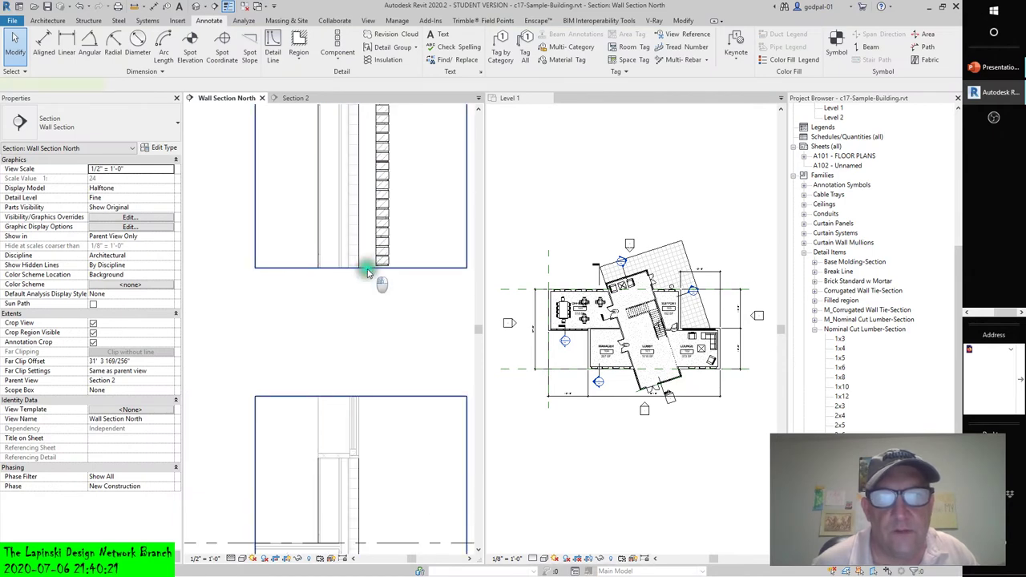
{"action": "left_click", "coordinate": [363, 268]}
{"action": "left_click", "coordinate": [360, 305]}
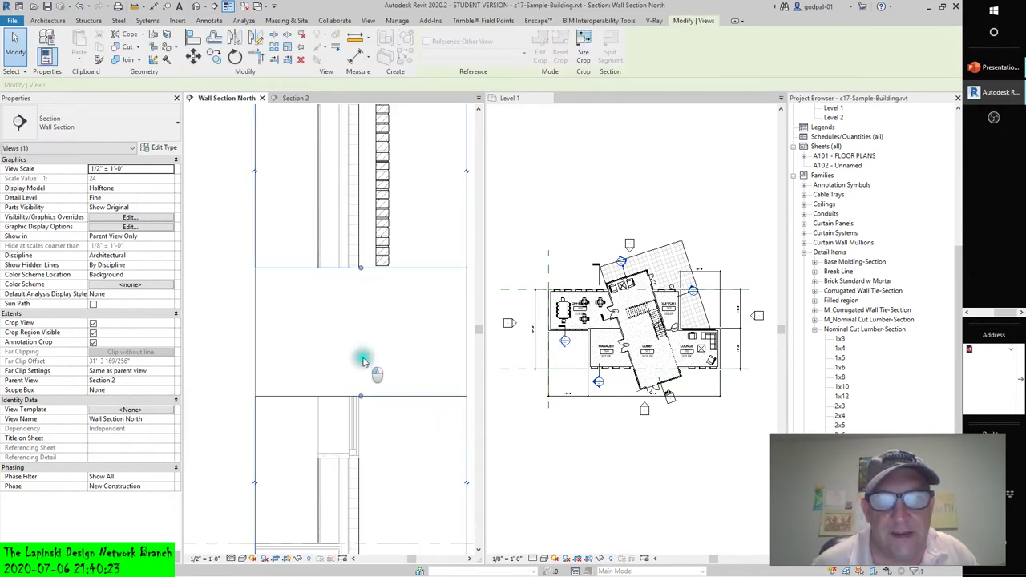
{"action": "scroll", "coordinate": [362, 300], "scroll_direction": "down", "scroll_amount": 5}
{"action": "left_click", "coordinate": [364, 306]}
{"action": "scroll", "coordinate": [364, 315], "scroll_direction": "down", "scroll_amount": 2}
{"action": "left_click_drag", "start_coordinate": [362, 415], "coordinate": [363, 437]}
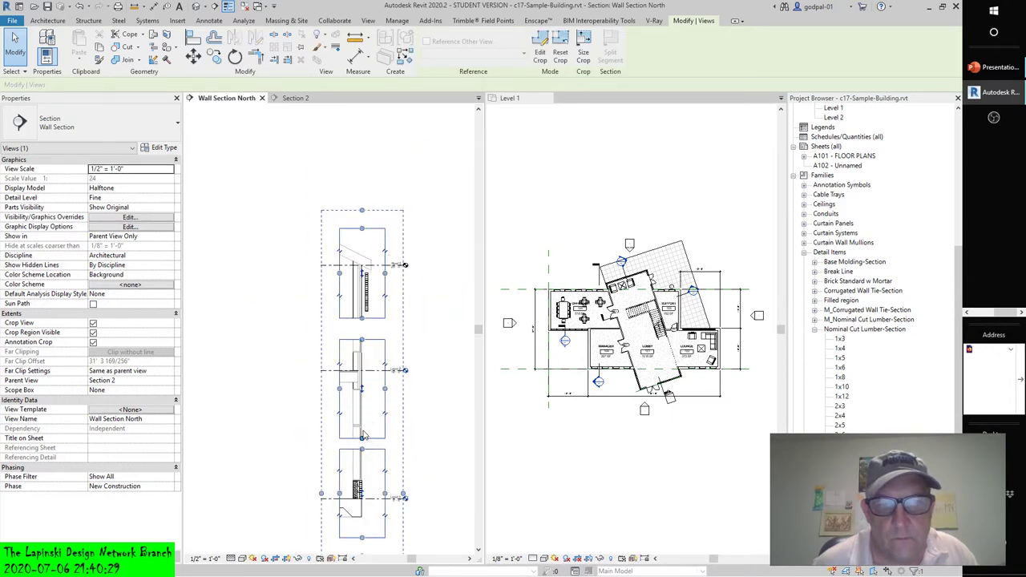
Step: Examine where the wall section cuts the building on the Level 1 plan by selecting its section marker
{"action": "scroll", "coordinate": [359, 420], "scroll_direction": "up", "scroll_amount": 3}
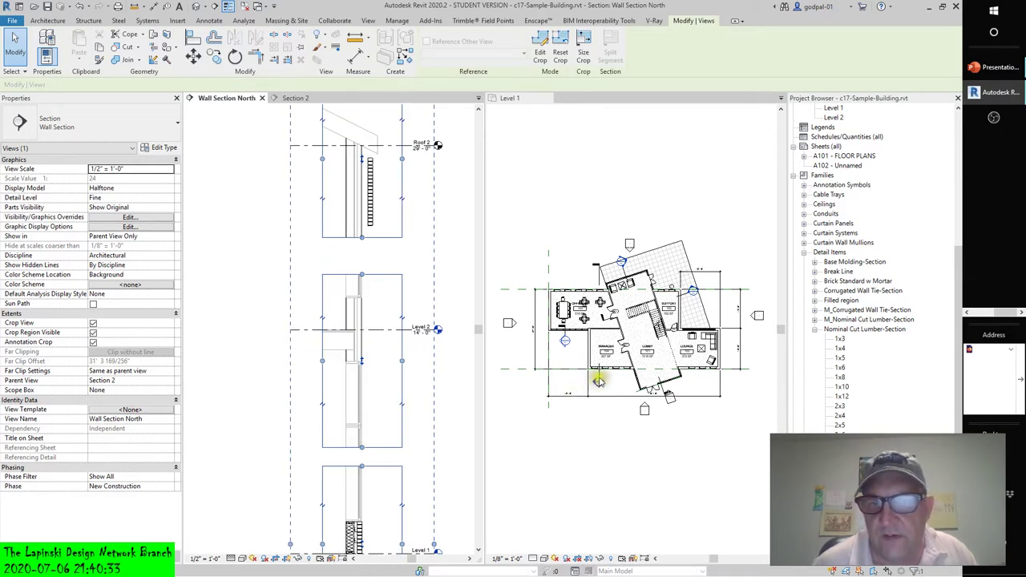
{"action": "scroll", "coordinate": [597, 292], "scroll_direction": "up", "scroll_amount": 2}
{"action": "scroll", "coordinate": [597, 293], "scroll_direction": "up", "scroll_amount": 2}
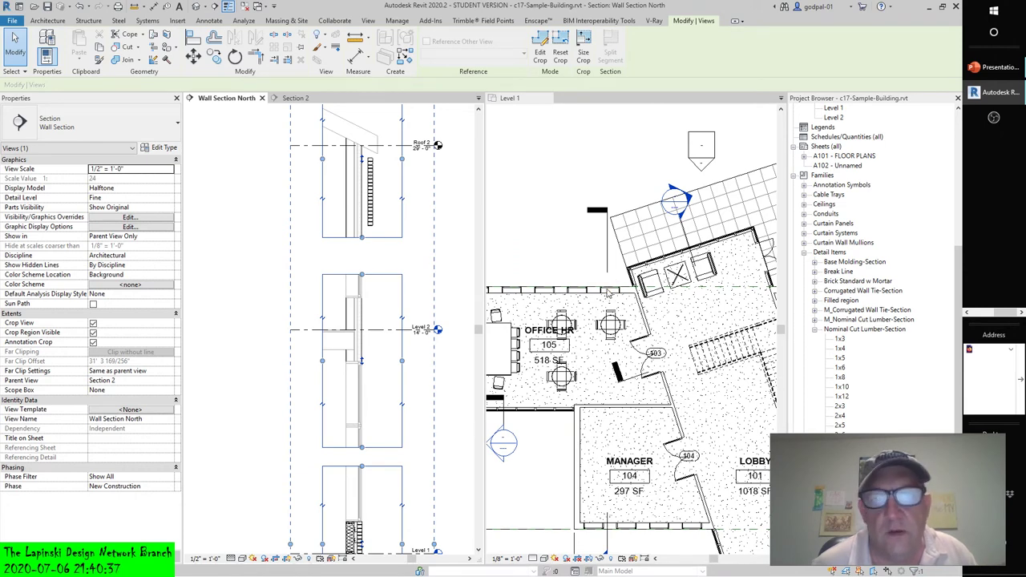
{"action": "left_click", "coordinate": [599, 492]}
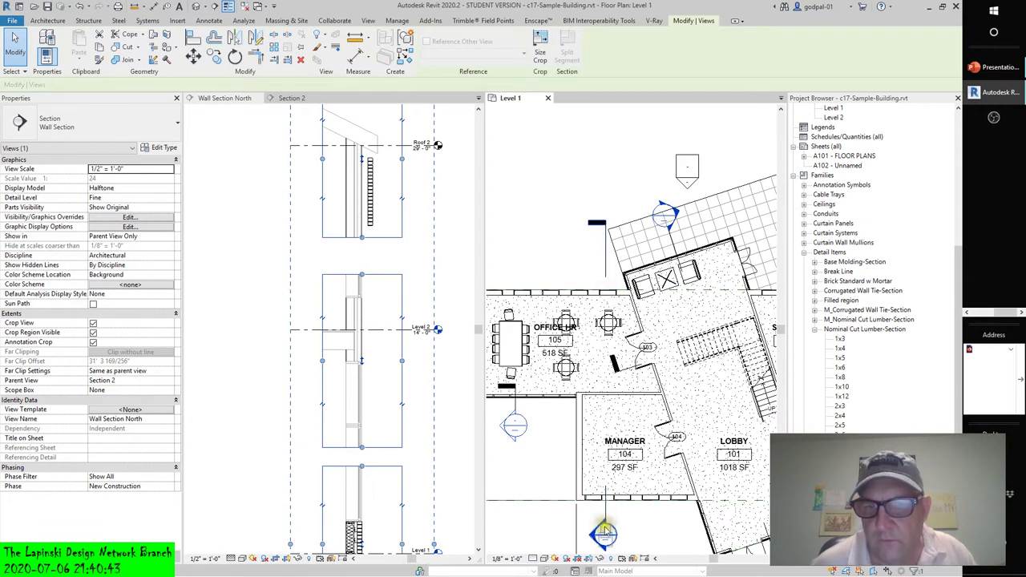
{"action": "scroll", "coordinate": [545, 457], "scroll_direction": "down", "scroll_amount": 5}
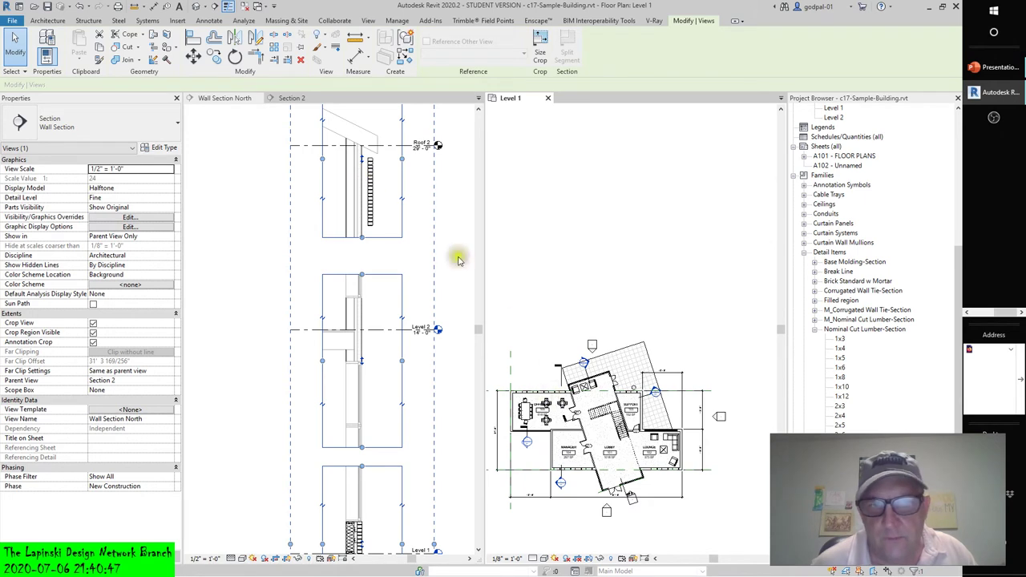
Step: Select the EIFS-Brick on Wd Stud wall in the wall section and locate it on the Level 1 plan
{"action": "left_click", "coordinate": [337, 189]}
{"action": "left_click", "coordinate": [351, 196]}
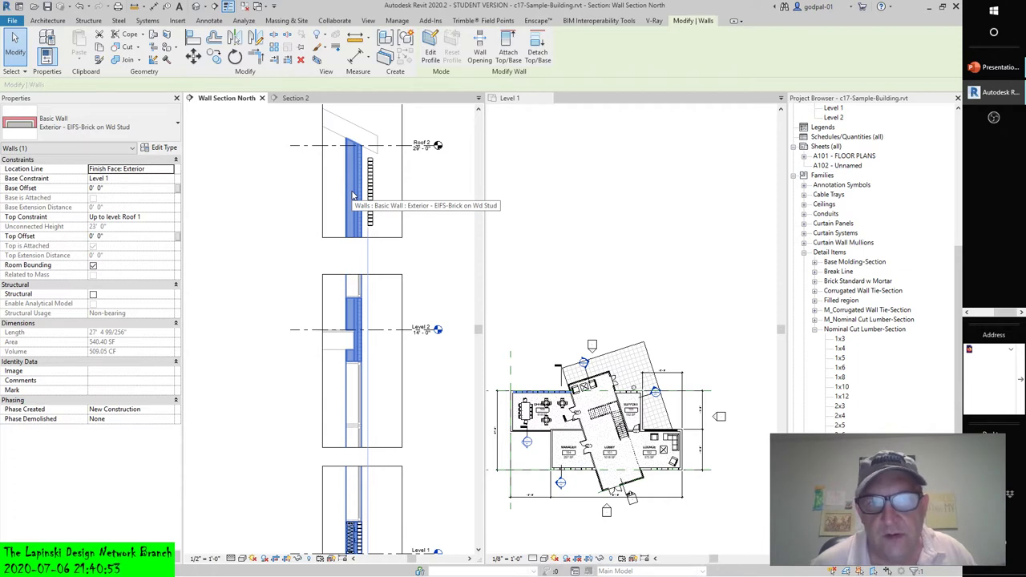
{"action": "left_click", "coordinate": [565, 393]}
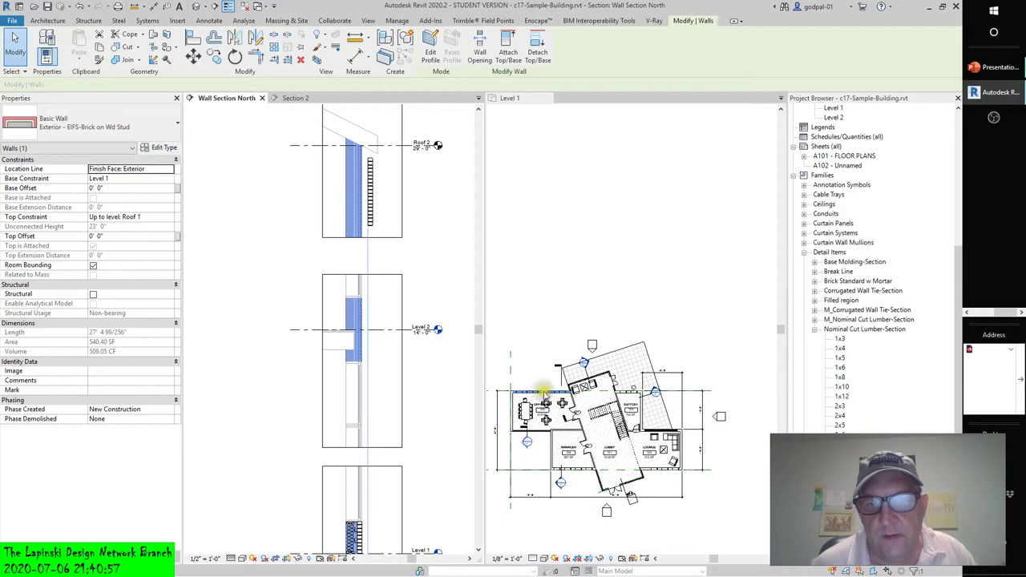
{"action": "left_click", "coordinate": [532, 394]}
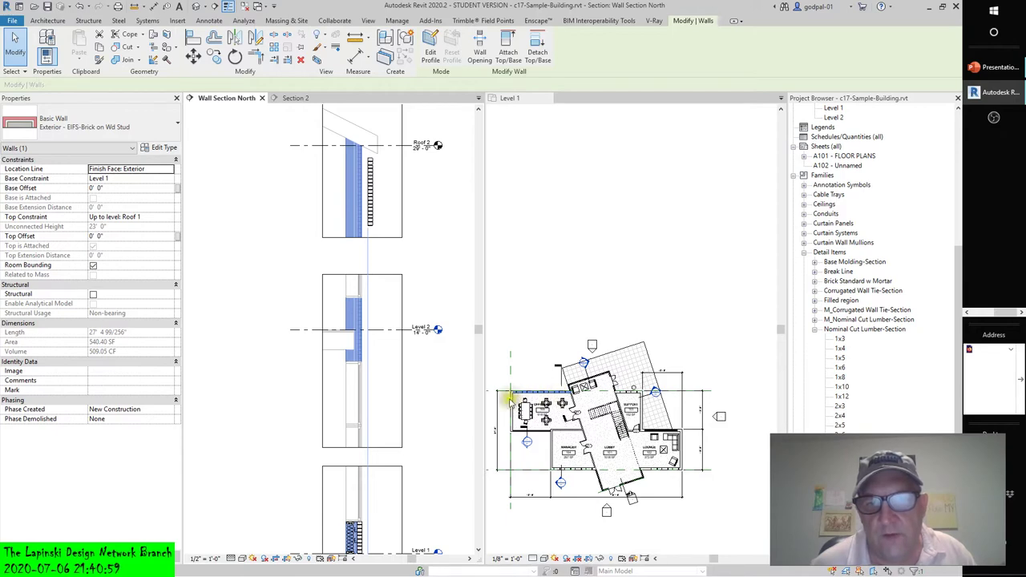
Step: Examine where the Section 2 building section cuts the Level 1 plan by deselecting the wall and selecting the section marker
{"action": "left_click", "coordinate": [548, 383]}
{"action": "key", "text": "Escape"}
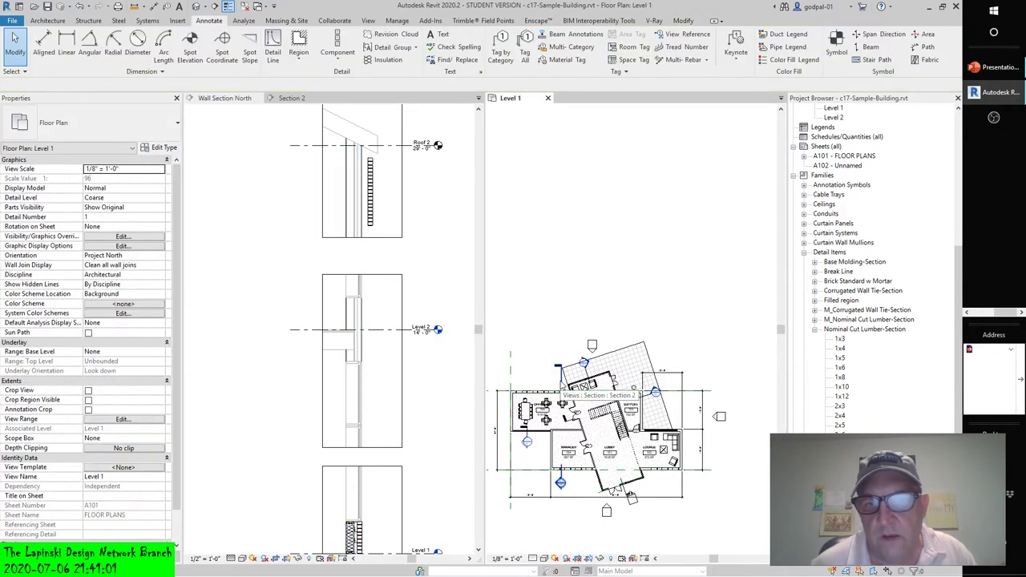
{"action": "left_click", "coordinate": [559, 377]}
{"action": "scroll", "coordinate": [589, 425], "scroll_direction": "up", "scroll_amount": 5}
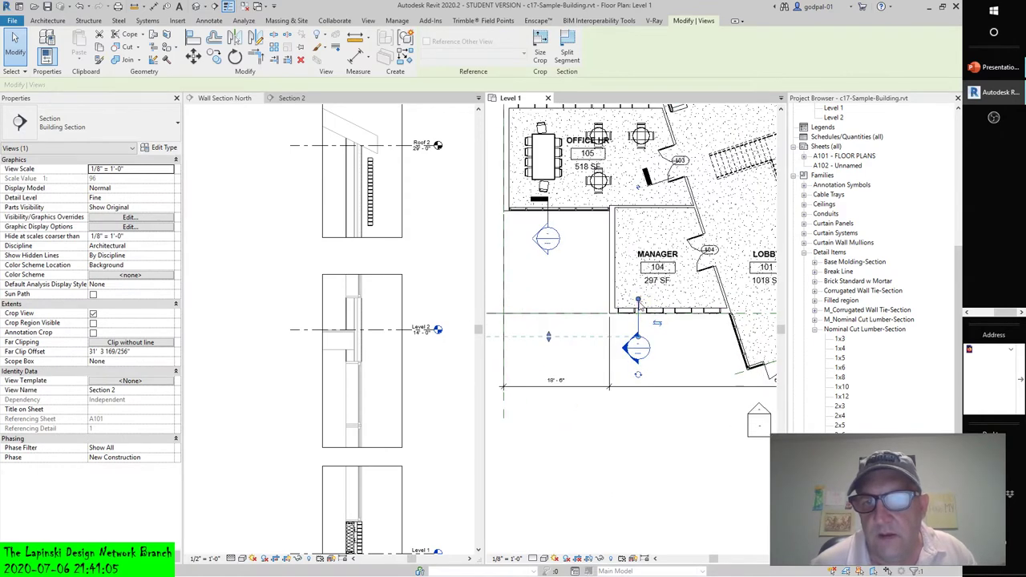
{"action": "middle_click_drag", "start_coordinate": [613, 378], "coordinate": [644, 387]}
{"action": "scroll", "coordinate": [644, 386], "scroll_direction": "down", "scroll_amount": 1}
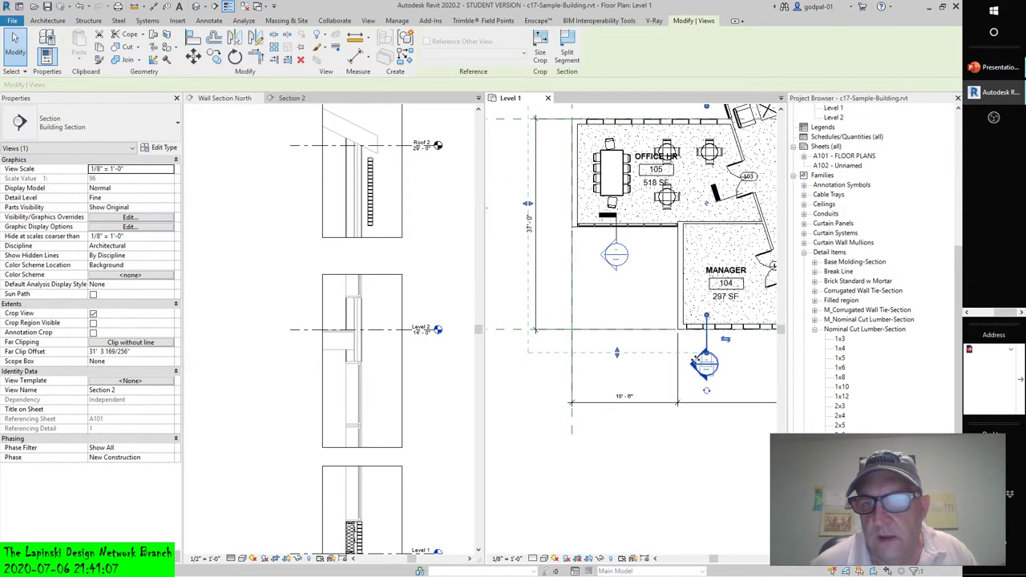
{"action": "scroll", "coordinate": [527, 292], "scroll_direction": "down", "scroll_amount": 1}
{"action": "scroll", "coordinate": [527, 292], "scroll_direction": "down", "scroll_amount": 4}
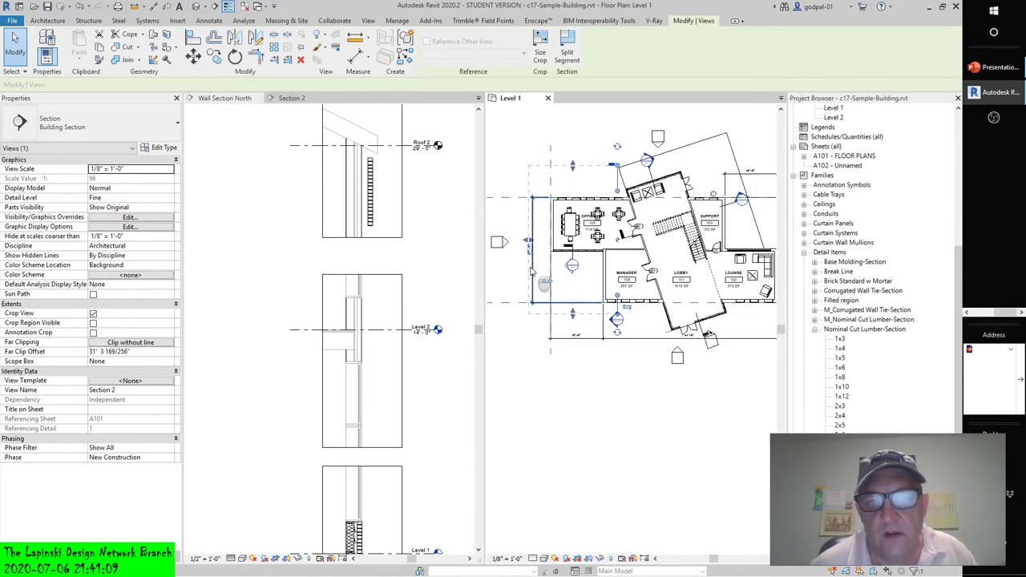
Step: Inspect the crop regions of the Wall Section North view and dismiss the save reminder without saving
{"action": "left_click", "coordinate": [322, 193]}
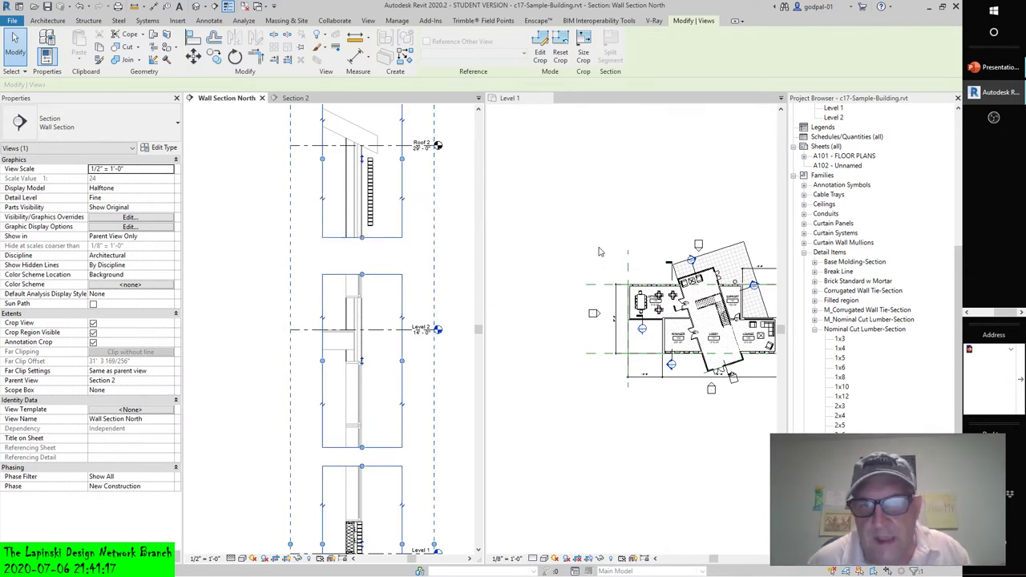
{"action": "key", "text": "Escape"}
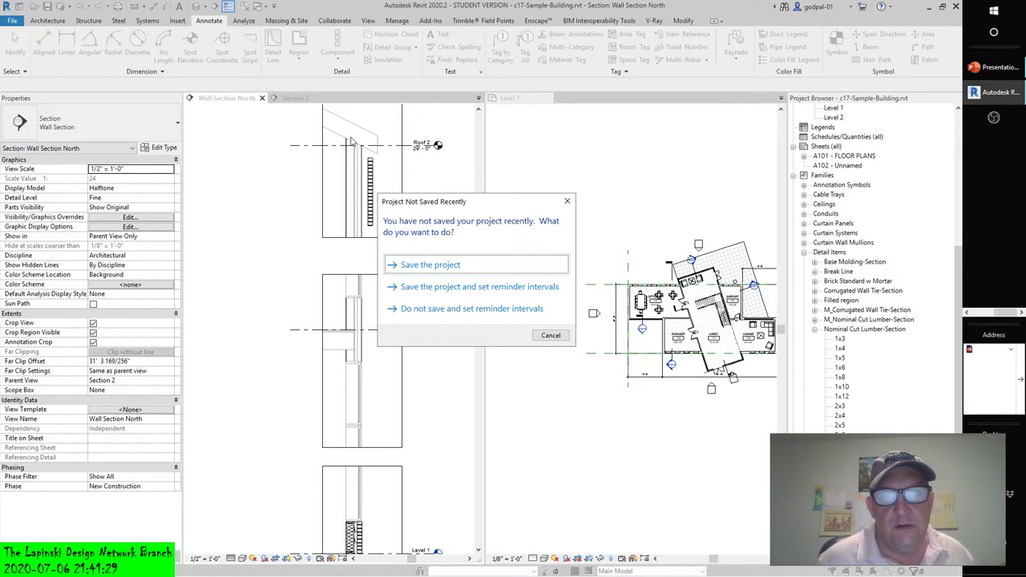
{"action": "left_click", "coordinate": [550, 335]}
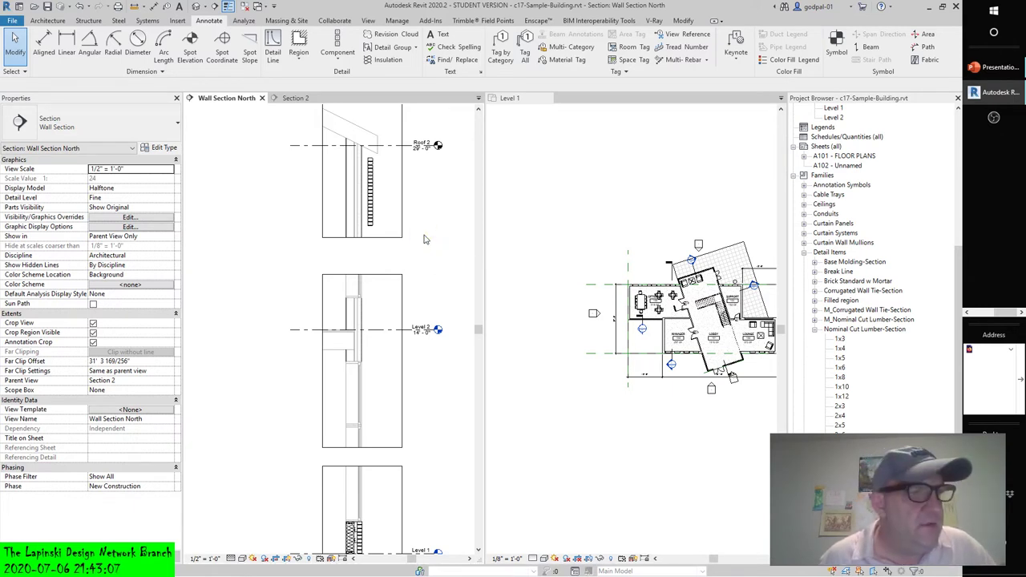
{"action": "scroll", "coordinate": [425, 239], "scroll_direction": "down", "scroll_amount": 4}
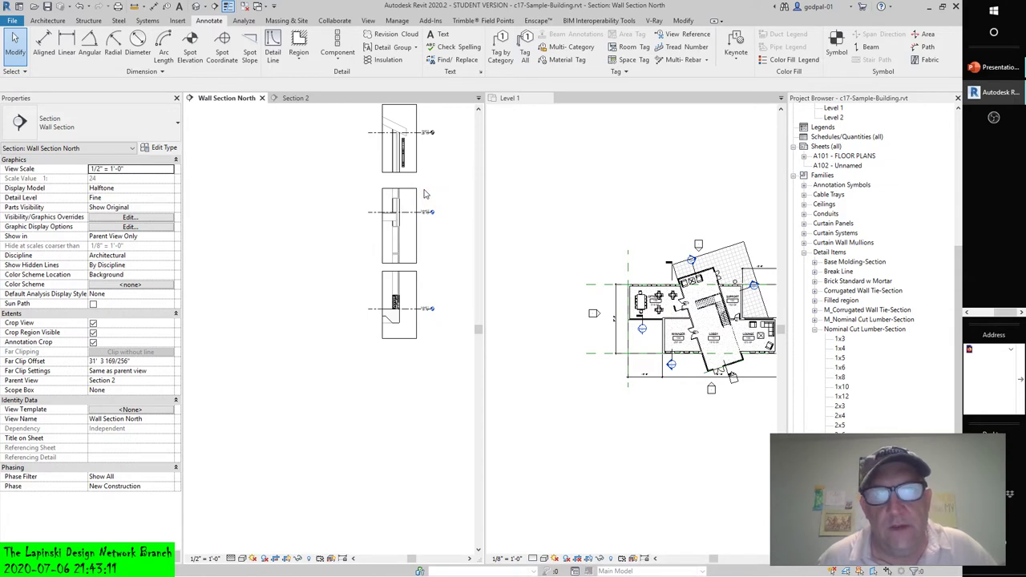
{"action": "scroll", "coordinate": [424, 197], "scroll_direction": "up", "scroll_amount": 2}
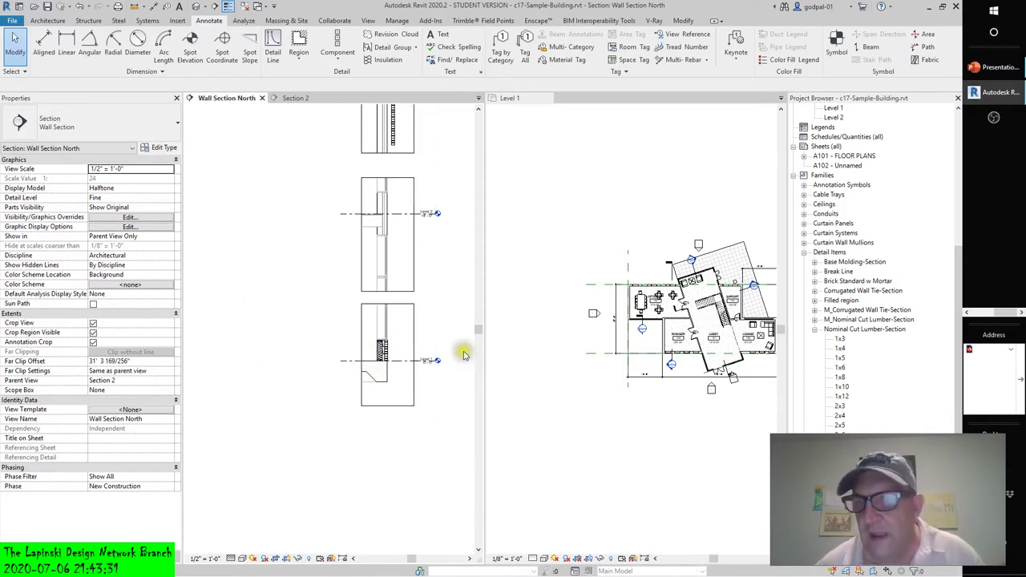
{"action": "scroll", "coordinate": [685, 367], "scroll_direction": "down", "scroll_amount": 2}
Step: Draw a horizontal wall section line on the Level 1 plan, just outside and parallel to the Manager room's exterior window wall
{"action": "middle_click_drag", "start_coordinate": [595, 352], "coordinate": [564, 358]}
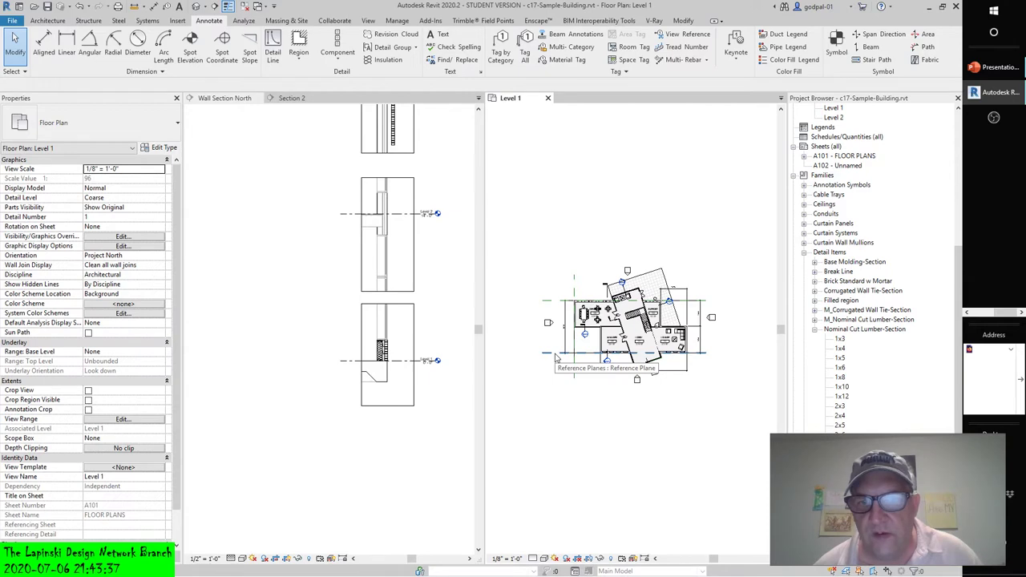
{"action": "scroll", "coordinate": [556, 358], "scroll_direction": "up", "scroll_amount": 6}
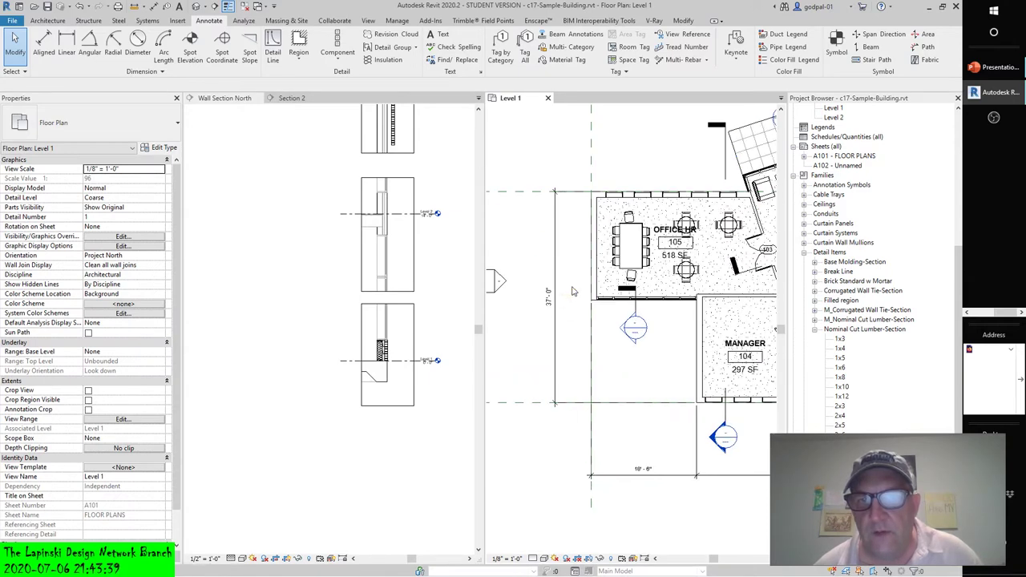
{"action": "middle_click_drag", "start_coordinate": [656, 303], "coordinate": [537, 305]}
{"action": "scroll", "coordinate": [593, 401], "scroll_direction": "up", "scroll_amount": 3}
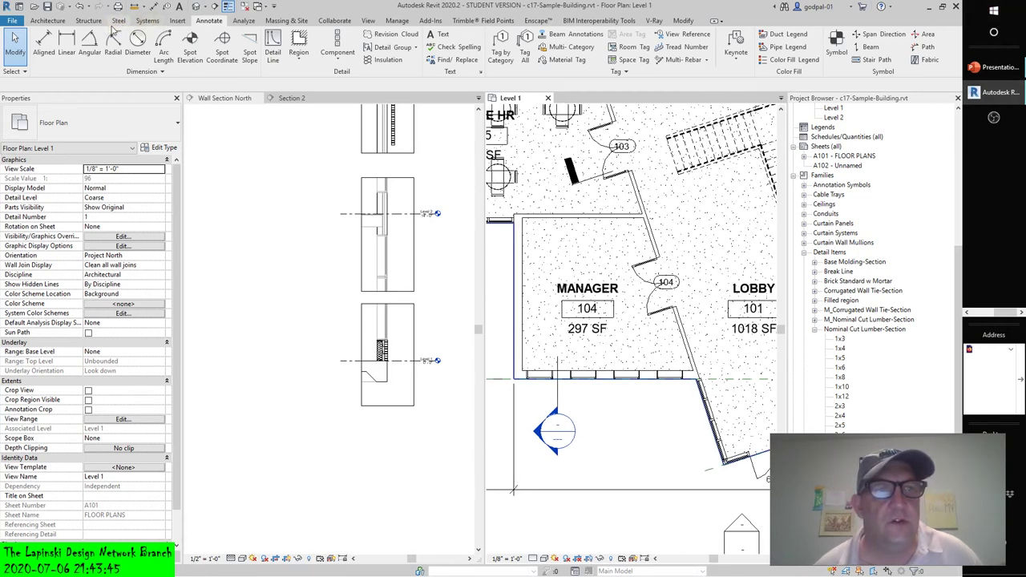
{"action": "left_click", "coordinate": [368, 20]}
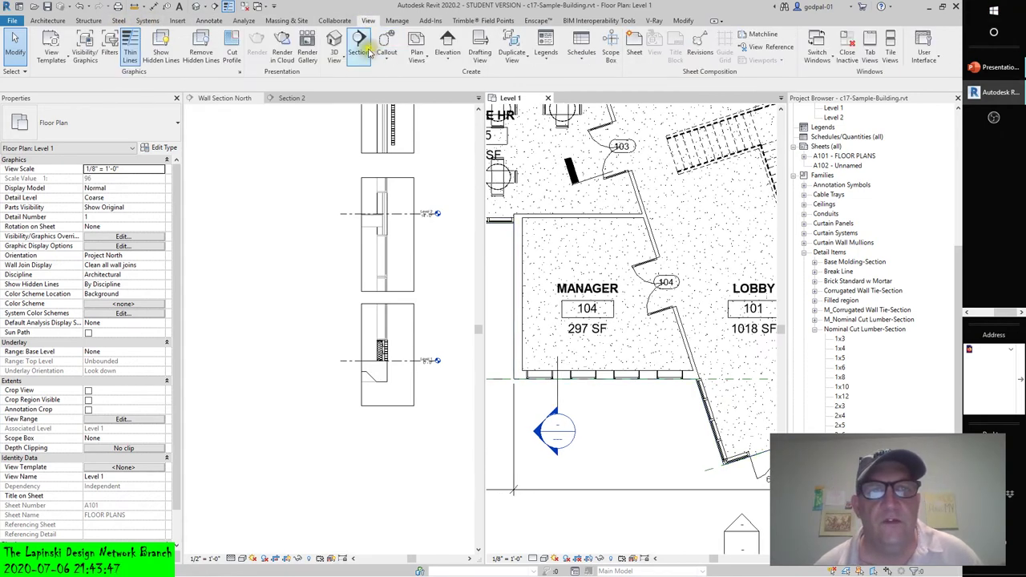
{"action": "left_click", "coordinate": [369, 50]}
{"action": "scroll", "coordinate": [616, 369], "scroll_direction": "up", "scroll_amount": 4}
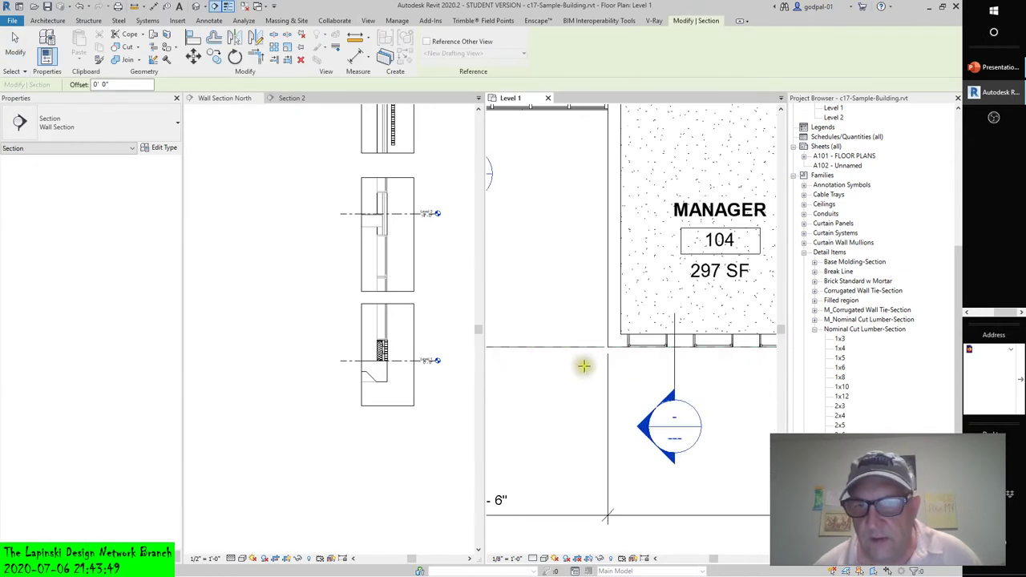
{"action": "left_click", "coordinate": [583, 366]}
{"action": "scroll", "coordinate": [584, 369], "scroll_direction": "down", "scroll_amount": 3}
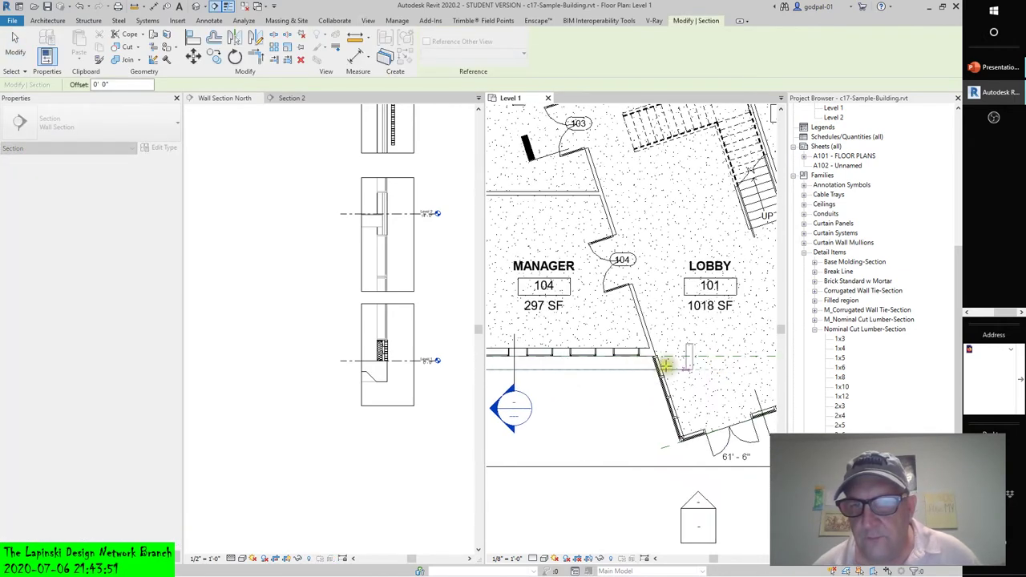
{"action": "left_click", "coordinate": [646, 369]}
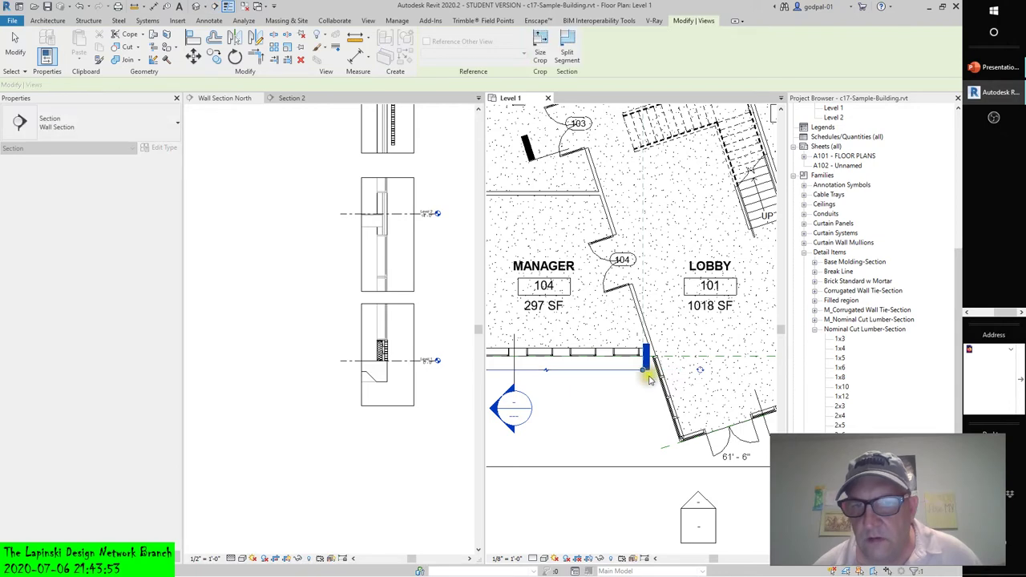
Step: Shorten the new section's far clip offset to about 4' 4" on the plan and open its section view
{"action": "scroll", "coordinate": [649, 376], "scroll_direction": "down", "scroll_amount": 5}
{"action": "left_click_drag", "start_coordinate": [624, 174], "coordinate": [633, 376]}
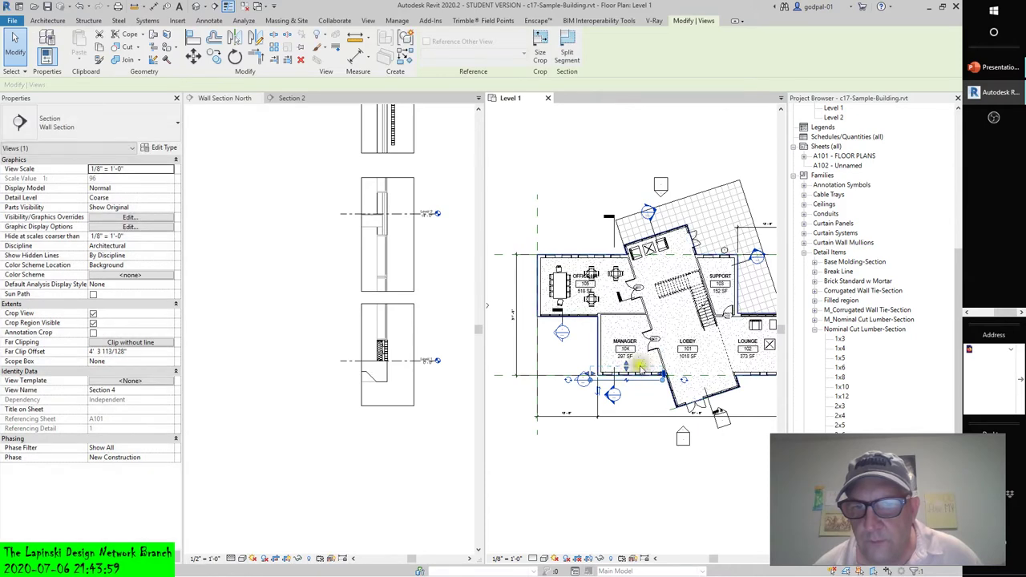
{"action": "right_click", "coordinate": [638, 380]}
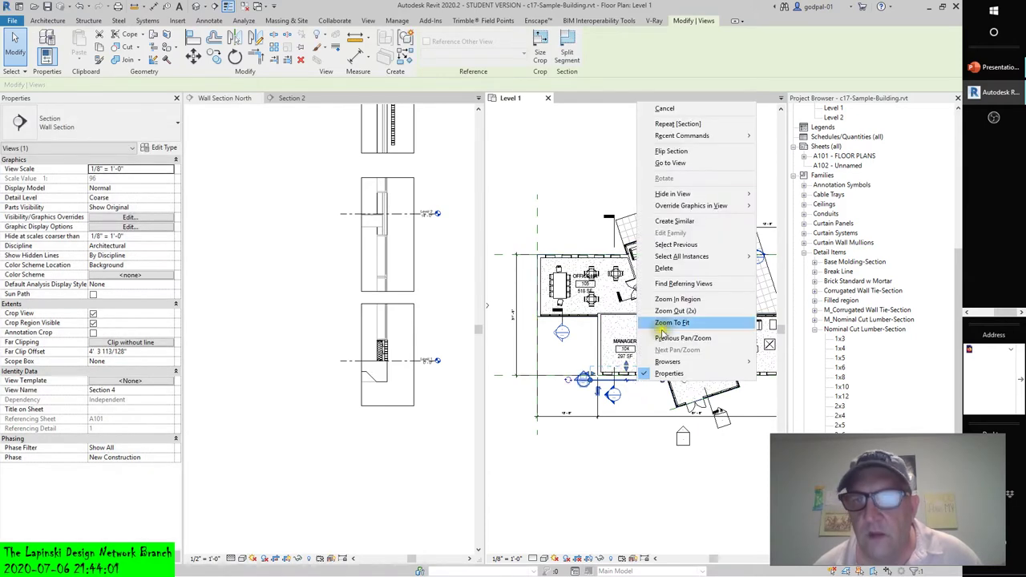
{"action": "left_click", "coordinate": [662, 164]}
{"action": "scroll", "coordinate": [643, 433], "scroll_direction": "up", "scroll_amount": 2}
{"action": "scroll", "coordinate": [633, 429], "scroll_direction": "down", "scroll_amount": 4}
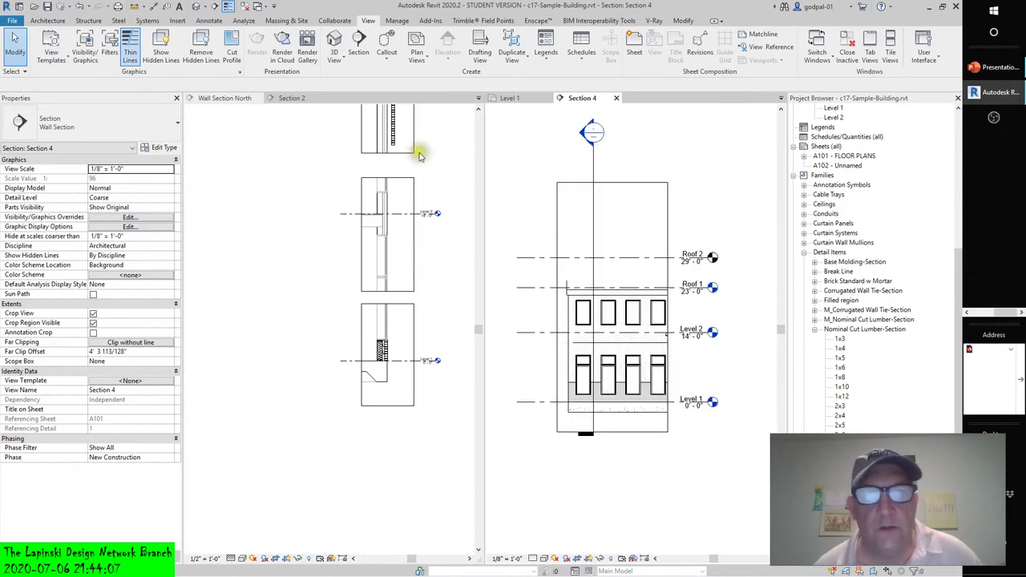
Step: Move the section line into the Manager room's exterior window wall on the Level 1 plan and return to the Section 4 view
{"action": "left_click", "coordinate": [510, 98]}
{"action": "scroll", "coordinate": [617, 401], "scroll_direction": "up", "scroll_amount": 3}
{"action": "left_click", "coordinate": [631, 373]}
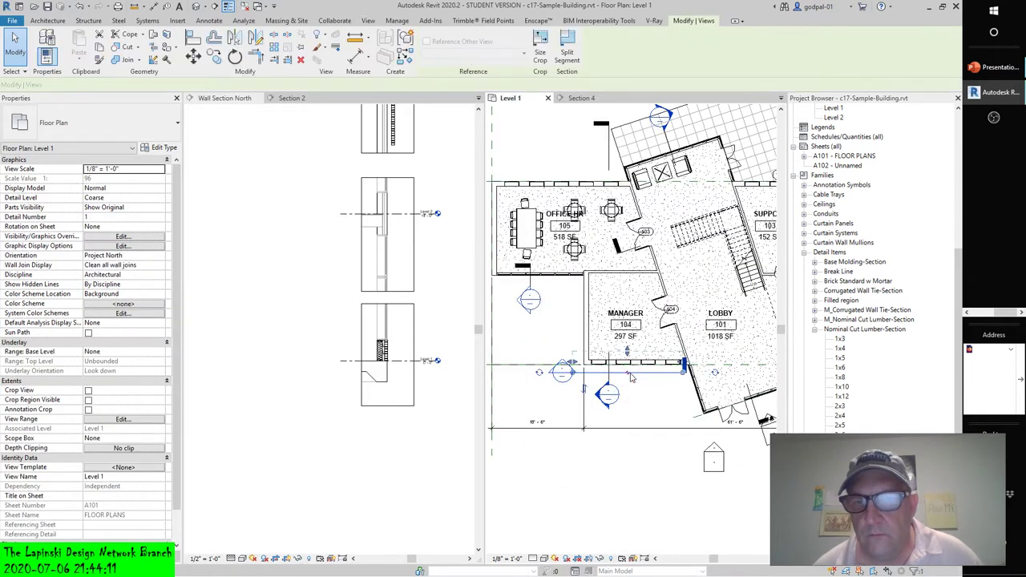
{"action": "mouse_move", "coordinate": [626, 361]}
{"action": "left_mouse_down"}
{"action": "mouse_move", "coordinate": [617, 370]}
{"action": "mouse_move", "coordinate": [624, 363]}
{"action": "left_mouse_up"}
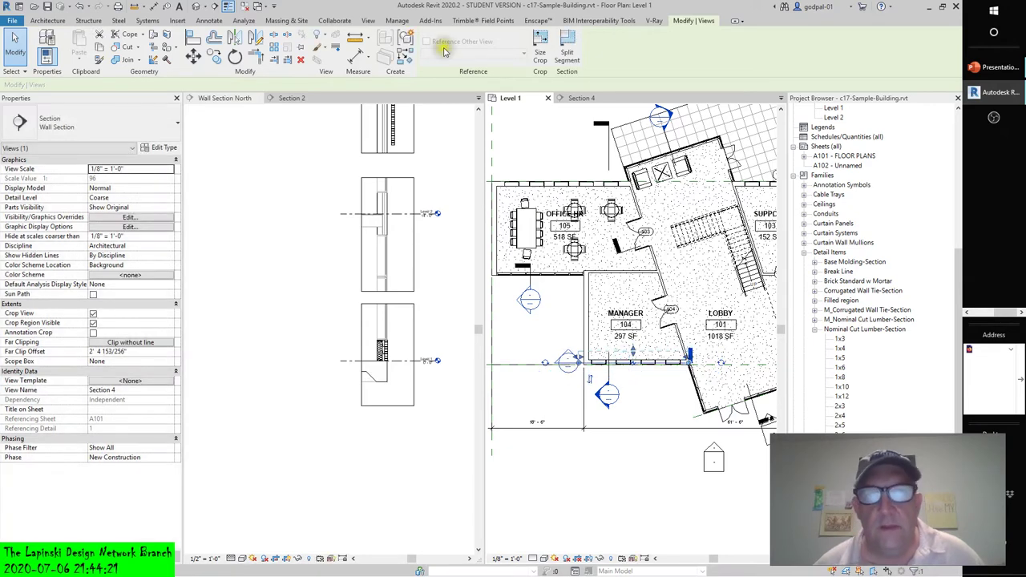
{"action": "left_click", "coordinate": [582, 98]}
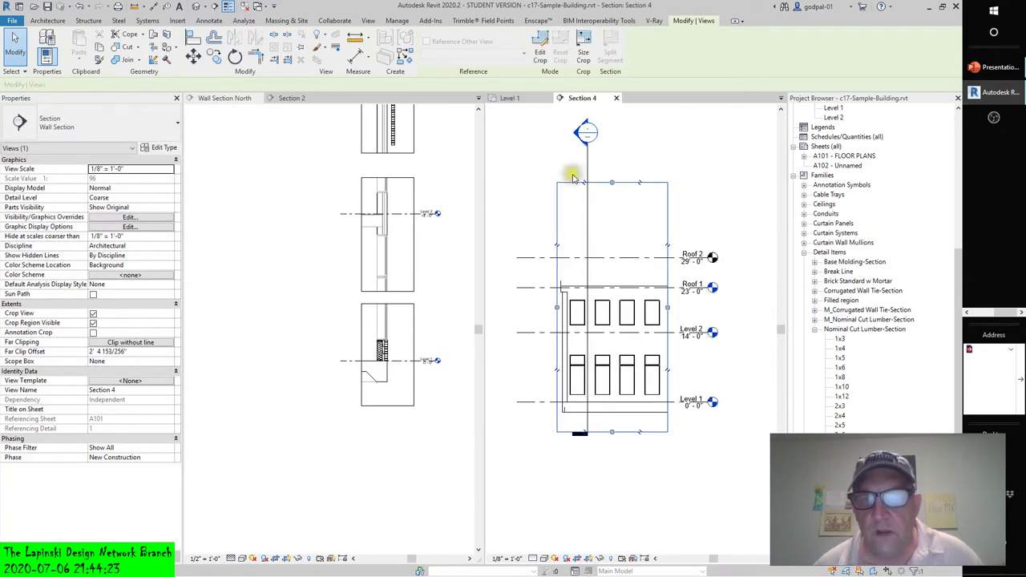
Step: Set the Section 4 view's detail level to Fine
{"action": "scroll", "coordinate": [545, 408], "scroll_direction": "up", "scroll_amount": 2}
{"action": "left_click", "coordinate": [533, 559]}
{"action": "left_click", "coordinate": [548, 550]}
{"action": "scroll", "coordinate": [587, 404], "scroll_direction": "up", "scroll_amount": 2}
{"action": "scroll", "coordinate": [587, 405], "scroll_direction": "up", "scroll_amount": 1}
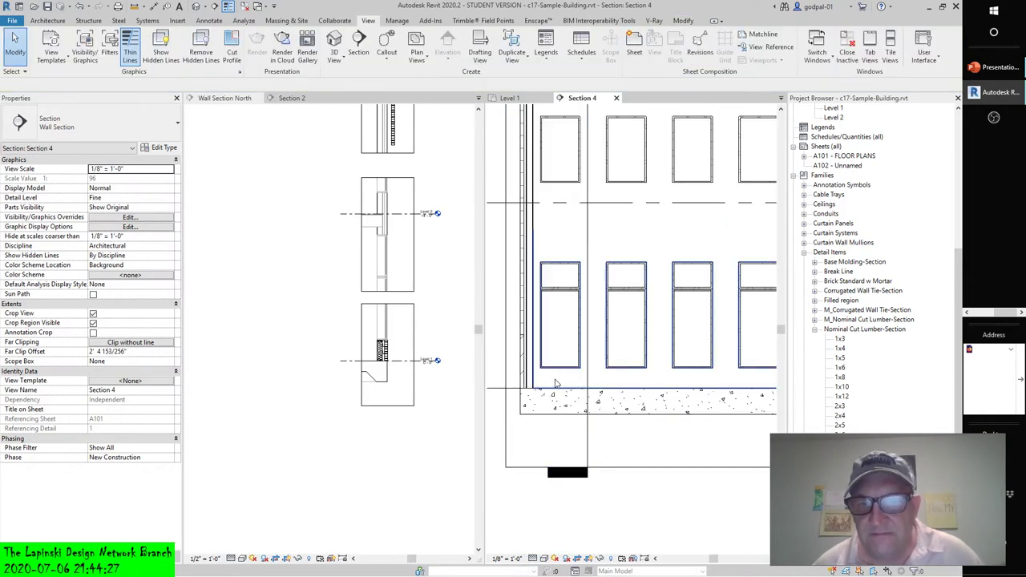
Step: Examine the windows, the wall cut and the concrete slab at Level 1 in the Section 4 view
{"action": "scroll", "coordinate": [552, 380], "scroll_direction": "down", "scroll_amount": 3}
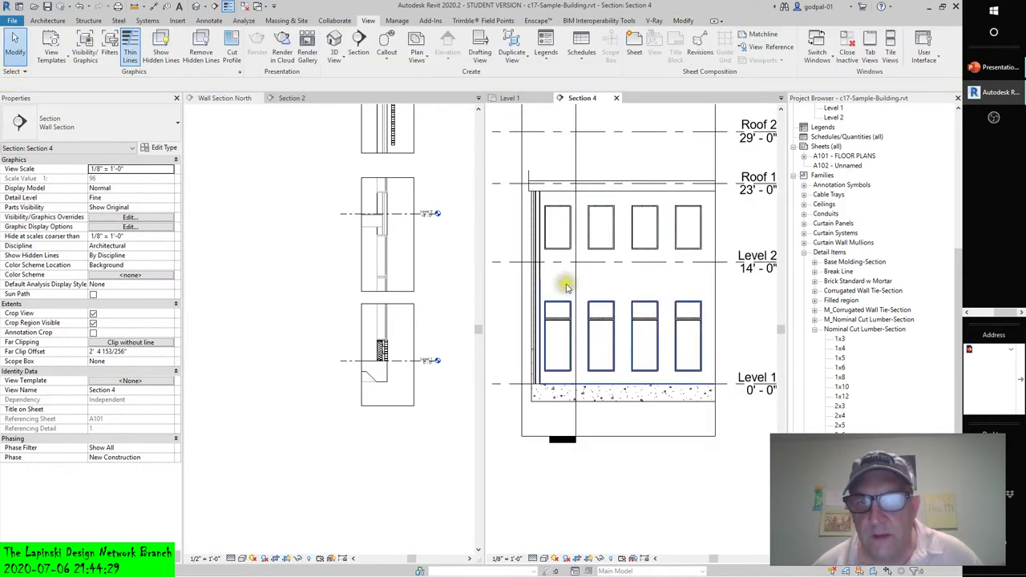
{"action": "scroll", "coordinate": [546, 393], "scroll_direction": "up", "scroll_amount": 3}
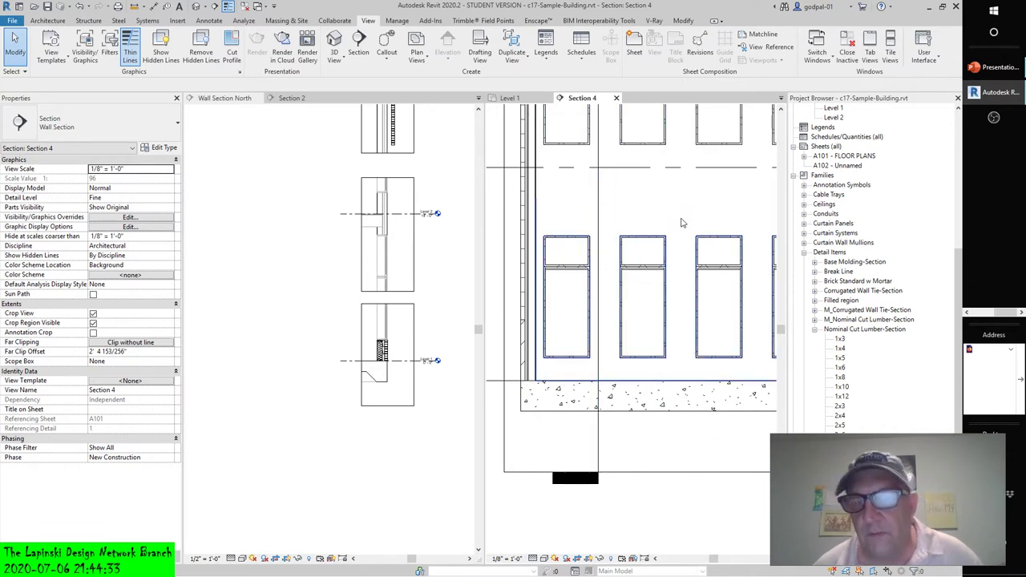
{"action": "scroll", "coordinate": [681, 222], "scroll_direction": "down", "scroll_amount": 2}
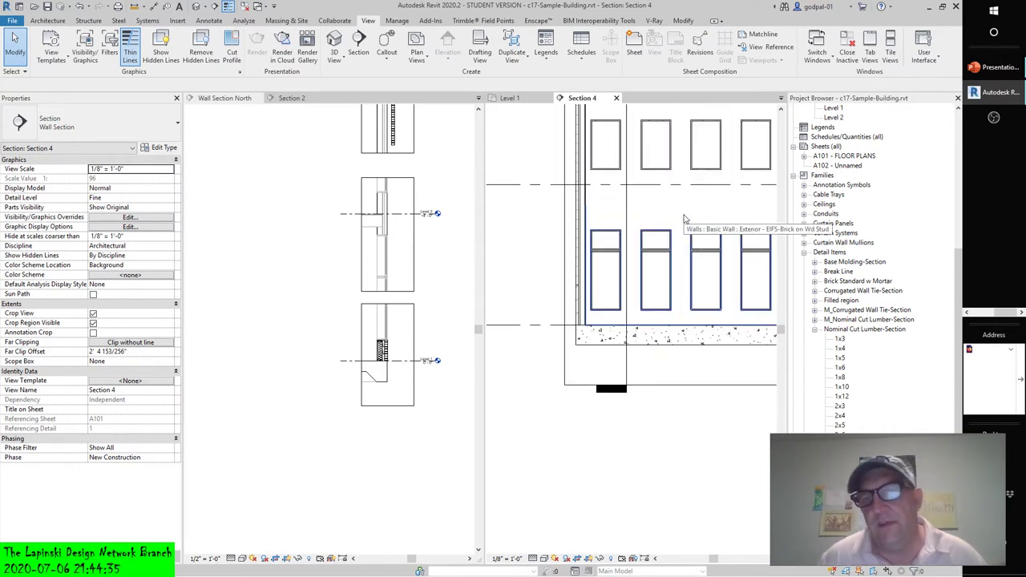
{"action": "left_click", "coordinate": [685, 215]}
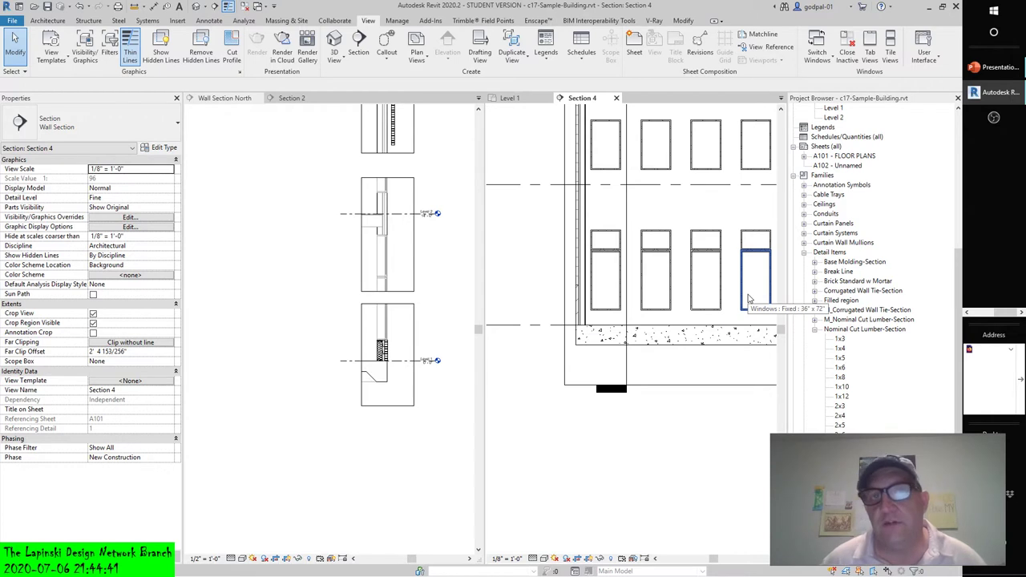
{"action": "scroll", "coordinate": [721, 298], "scroll_direction": "down", "scroll_amount": 4}
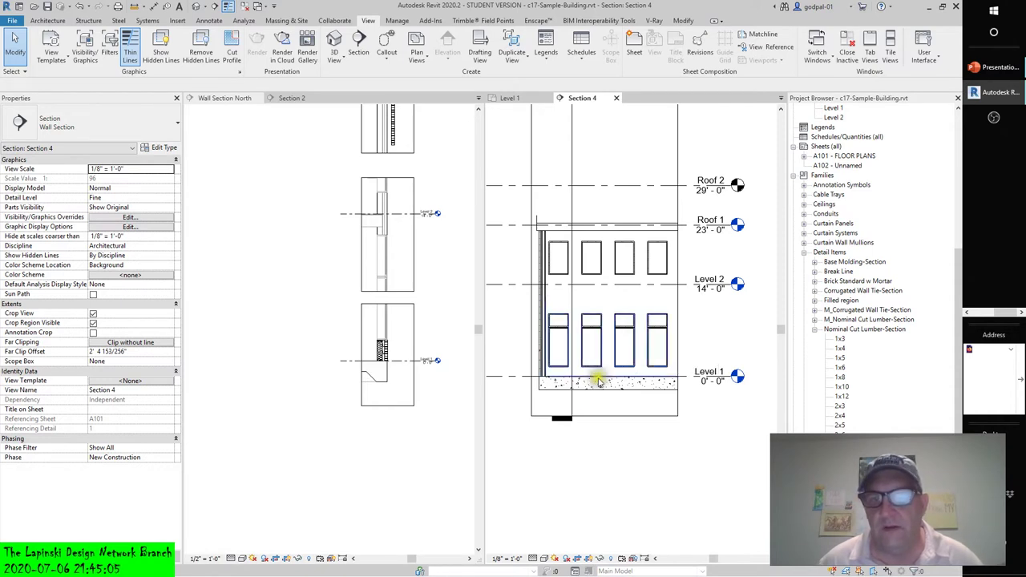
{"action": "scroll", "coordinate": [560, 367], "scroll_direction": "up", "scroll_amount": 5}
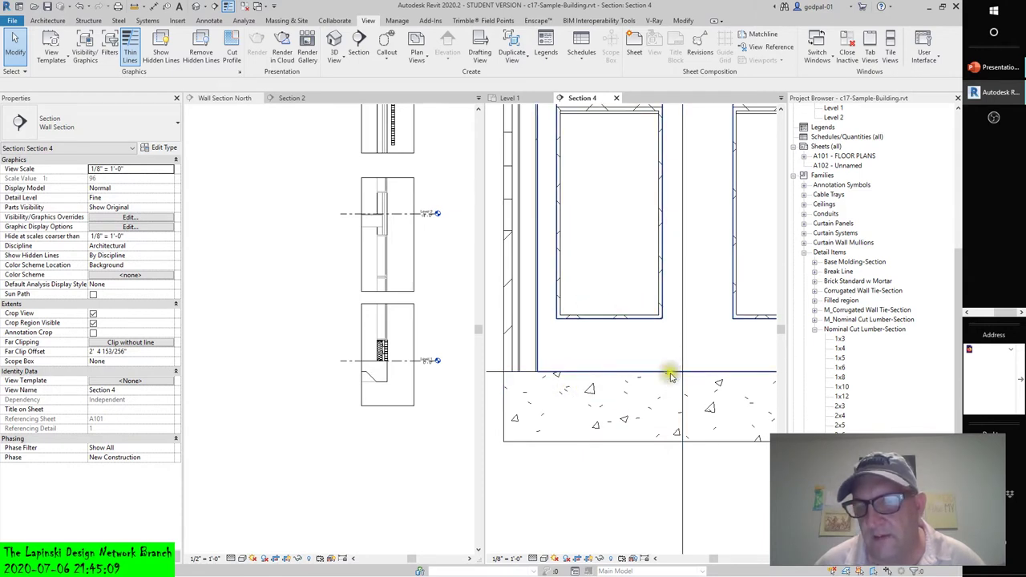
{"action": "scroll", "coordinate": [607, 473], "scroll_direction": "down", "scroll_amount": 3}
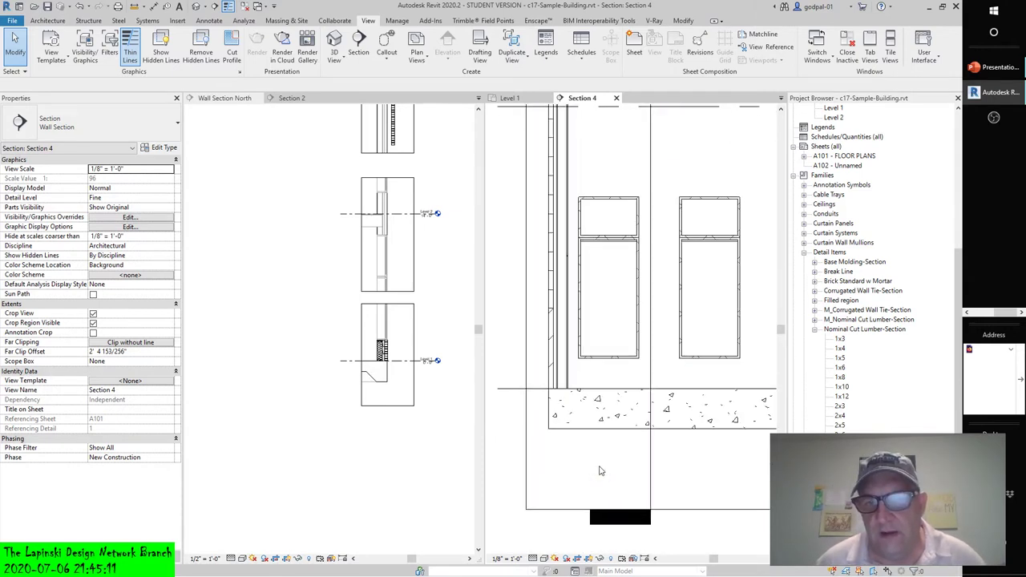
{"action": "middle_click_drag", "start_coordinate": [607, 465], "coordinate": [589, 474]}
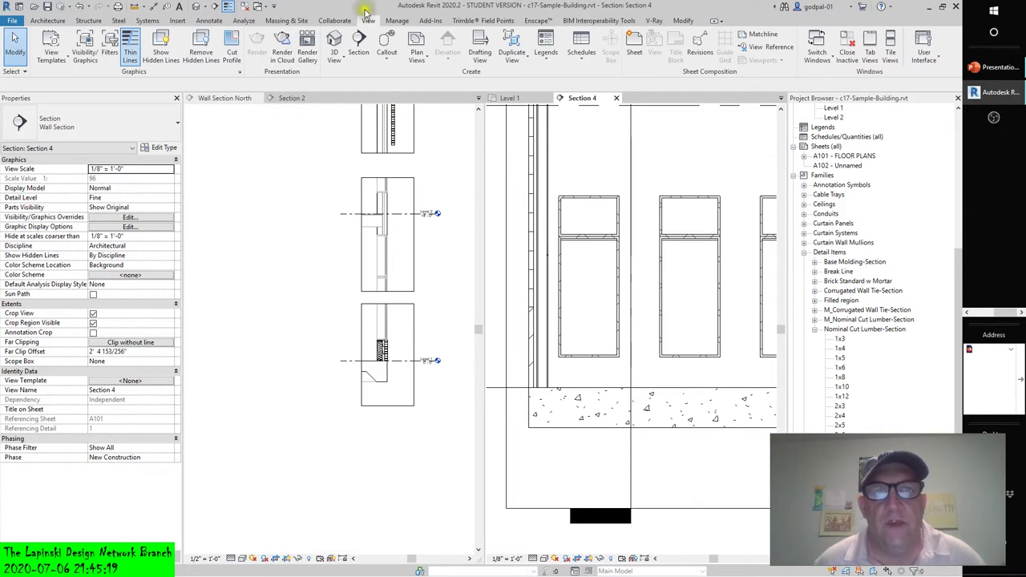
Step: Start a detail component in the Section 4 view using the Nominal Cut Lumber-Section 2x4 type
{"action": "left_click", "coordinate": [208, 20]}
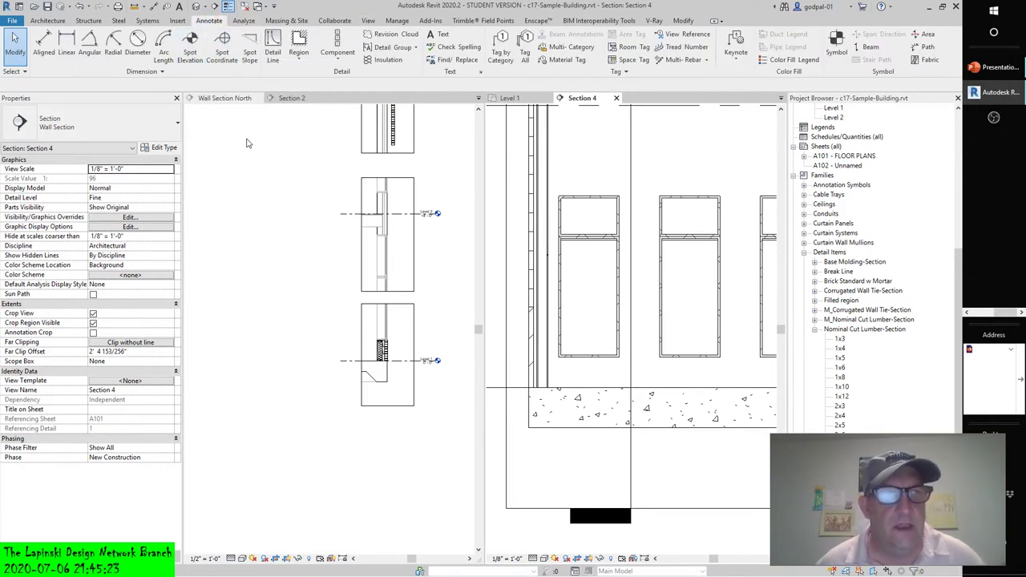
{"action": "left_click", "coordinate": [336, 58]}
{"action": "left_click", "coordinate": [339, 78]}
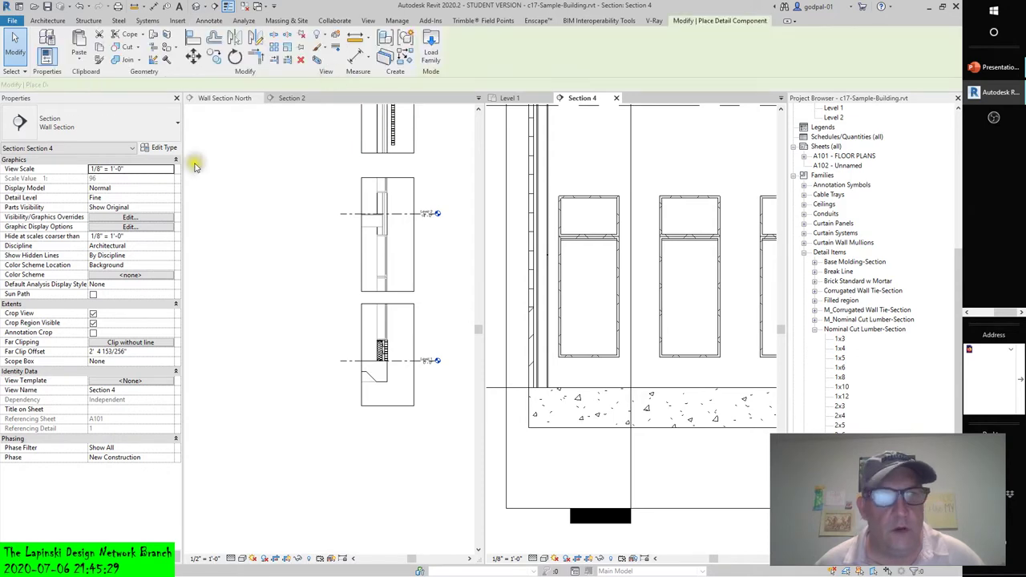
{"action": "left_click", "coordinate": [175, 133]}
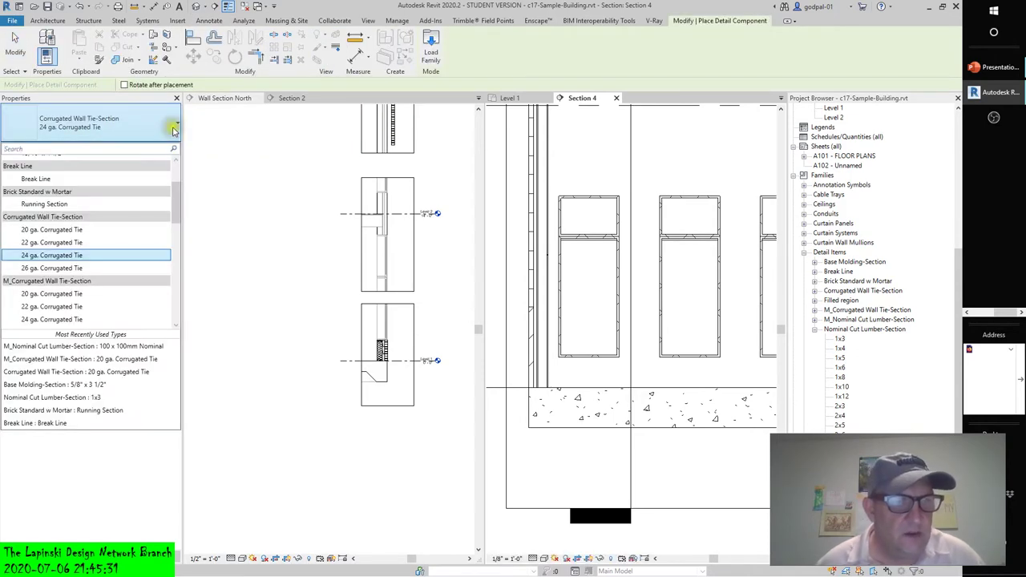
{"action": "scroll", "coordinate": [115, 260], "scroll_direction": "down", "scroll_amount": 9}
{"action": "scroll", "coordinate": [115, 256], "scroll_direction": "up", "scroll_amount": 2}
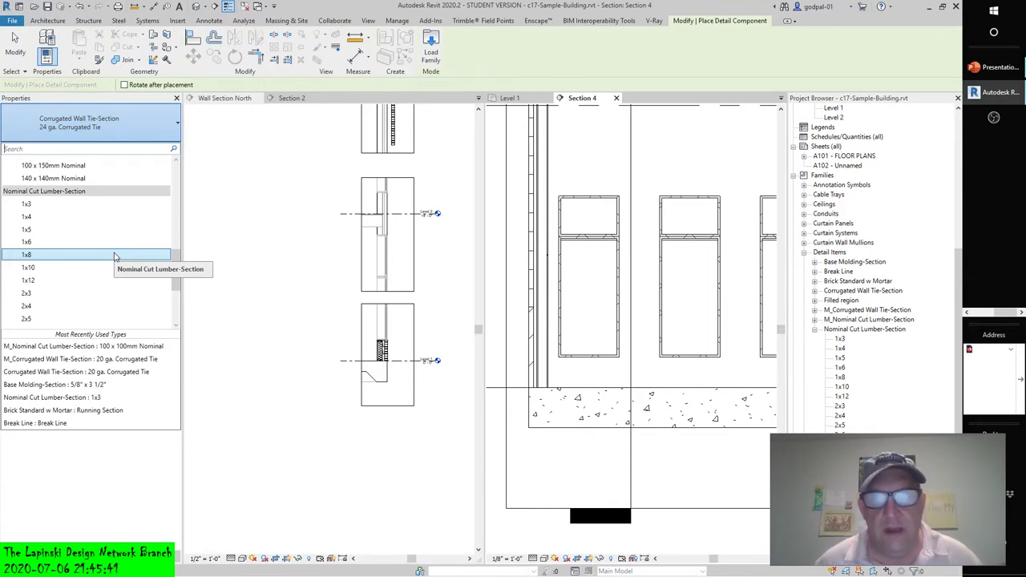
{"action": "scroll", "coordinate": [378, 349], "scroll_direction": "up", "scroll_amount": 5}
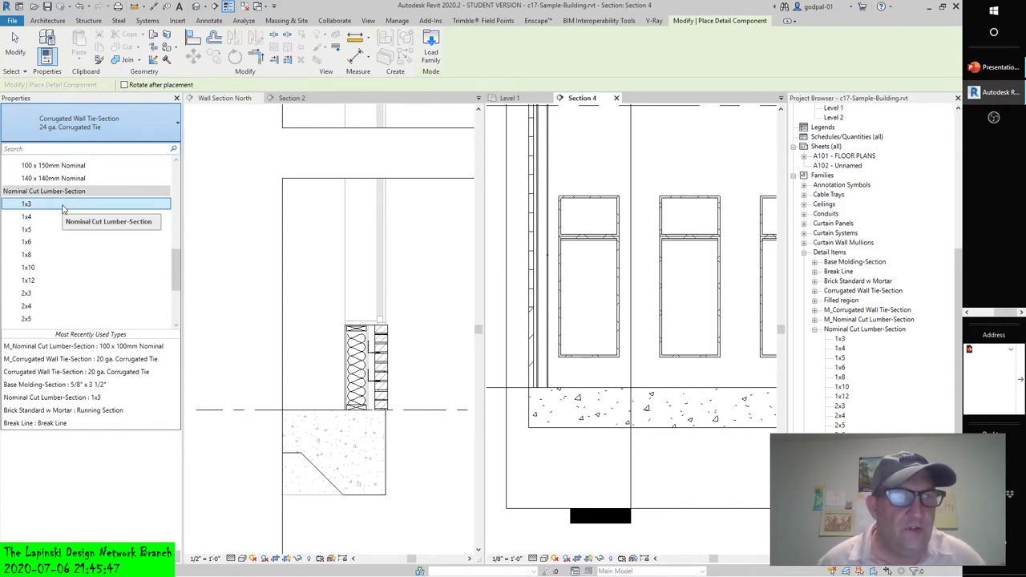
{"action": "scroll", "coordinate": [61, 273], "scroll_direction": "down", "scroll_amount": 1}
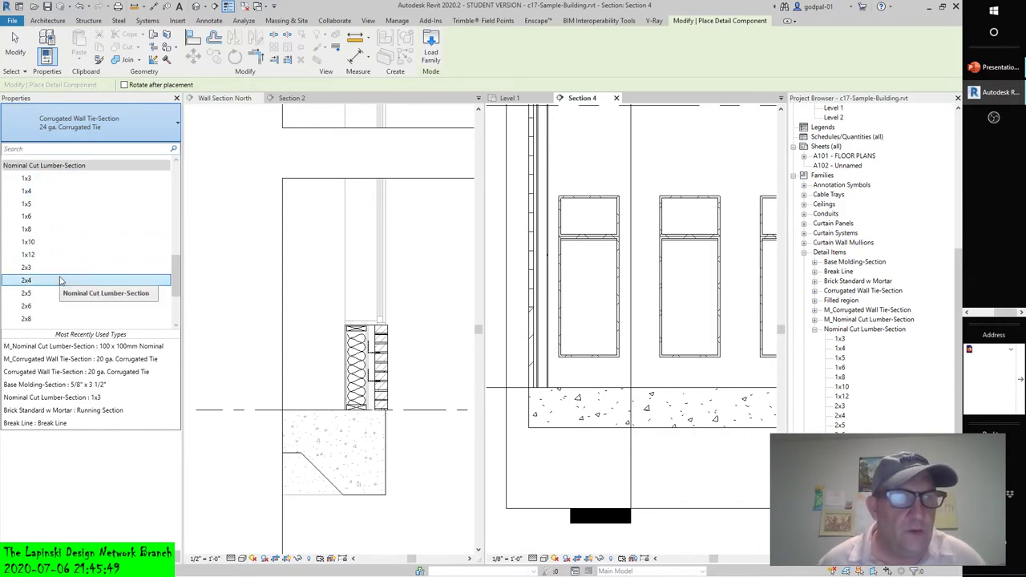
{"action": "left_click", "coordinate": [61, 279]}
Step: Place three 2x4 lumber sections below the first window's sill: two upright ones stacked at the corner and one laid flat beside them
{"action": "scroll", "coordinate": [577, 356], "scroll_direction": "up", "scroll_amount": 3}
{"action": "scroll", "coordinate": [570, 354], "scroll_direction": "up", "scroll_amount": 3}
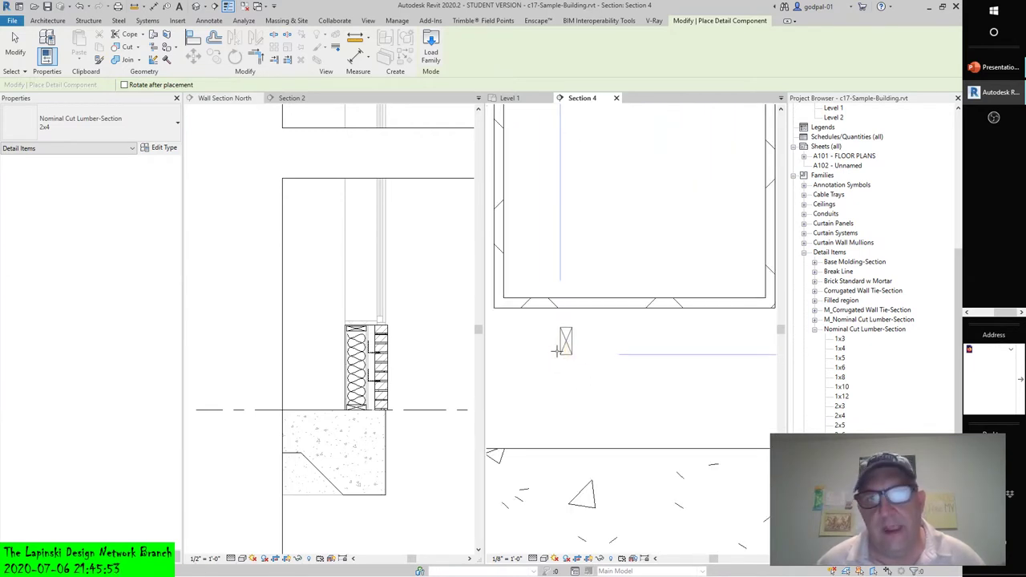
{"action": "scroll", "coordinate": [568, 350], "scroll_direction": "up", "scroll_amount": 3}
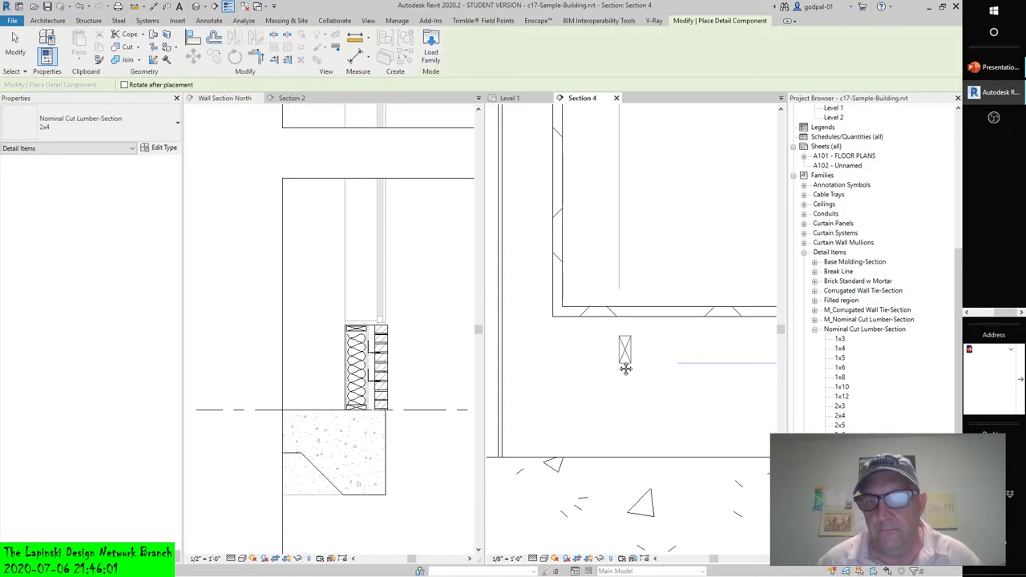
{"action": "scroll", "coordinate": [550, 361], "scroll_direction": "up", "scroll_amount": 5}
{"action": "left_click", "coordinate": [558, 301]}
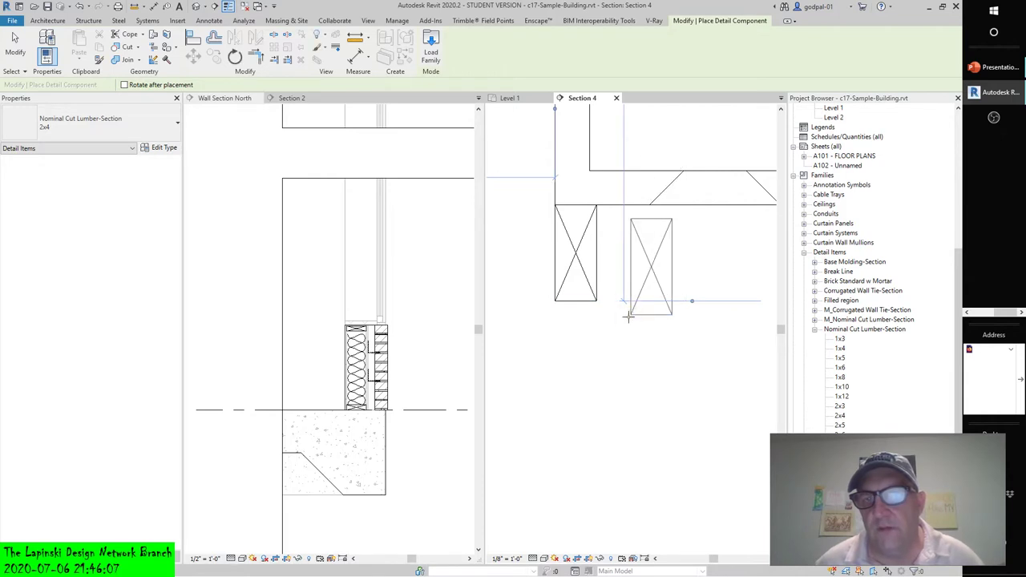
{"action": "key", "text": "space"}
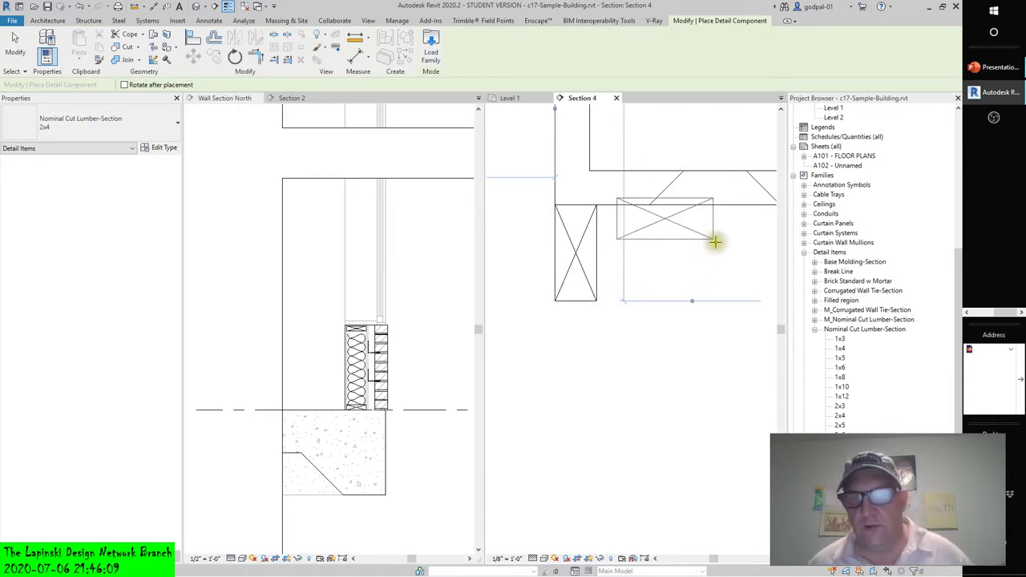
{"action": "left_click", "coordinate": [693, 245]}
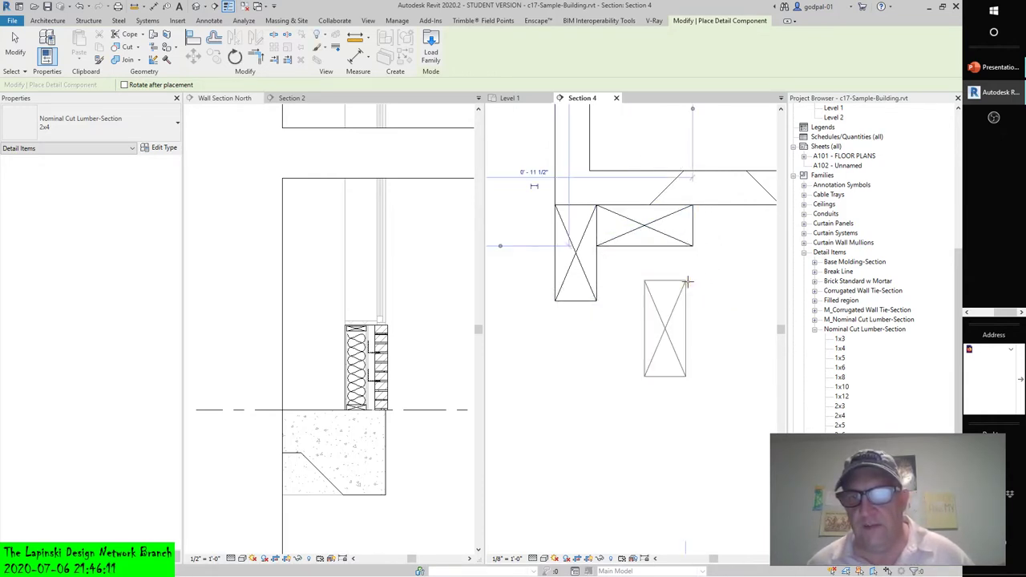
{"action": "left_click", "coordinate": [596, 303]}
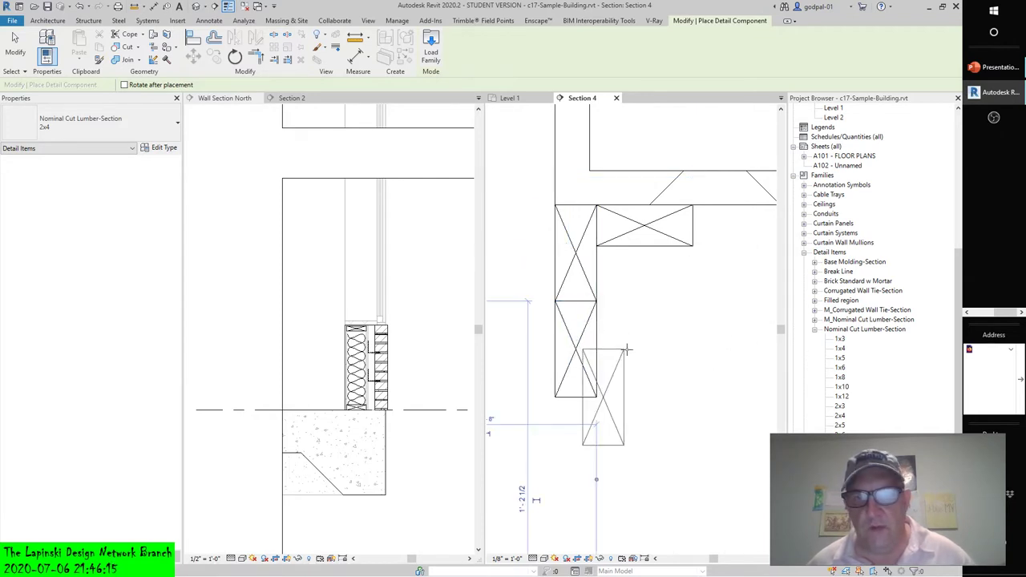
{"action": "key", "text": "Escape"}
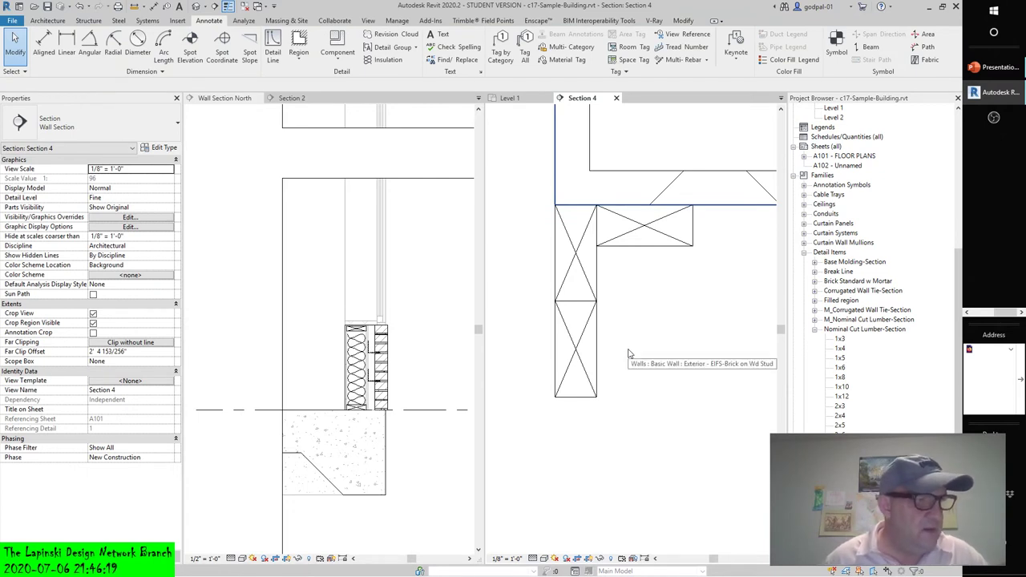
Step: Select the three 2x4 lumber sections below the window together, without the wall behind them
{"action": "left_click", "coordinate": [629, 346]}
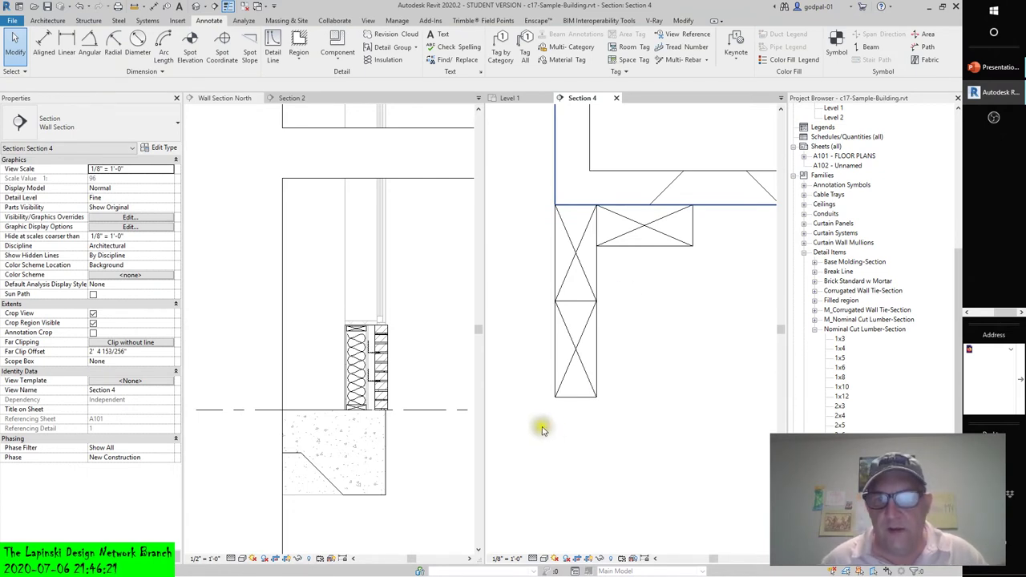
{"action": "left_click", "coordinate": [699, 215]}
{"action": "left_click", "coordinate": [694, 421]}
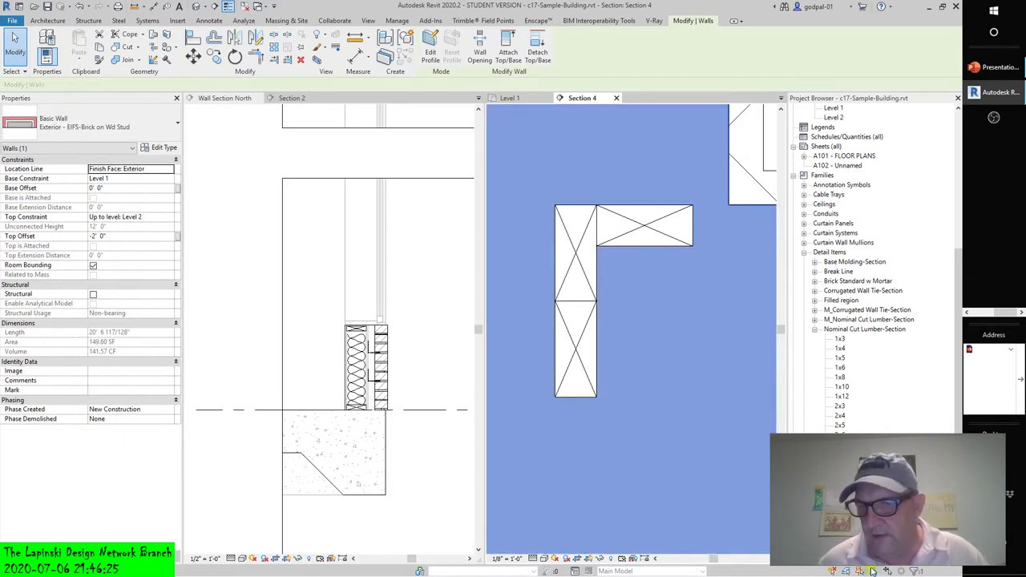
{"action": "scroll", "coordinate": [885, 409], "scroll_direction": "down", "scroll_amount": 2}
{"action": "scroll", "coordinate": [689, 393], "scroll_direction": "down", "scroll_amount": 6}
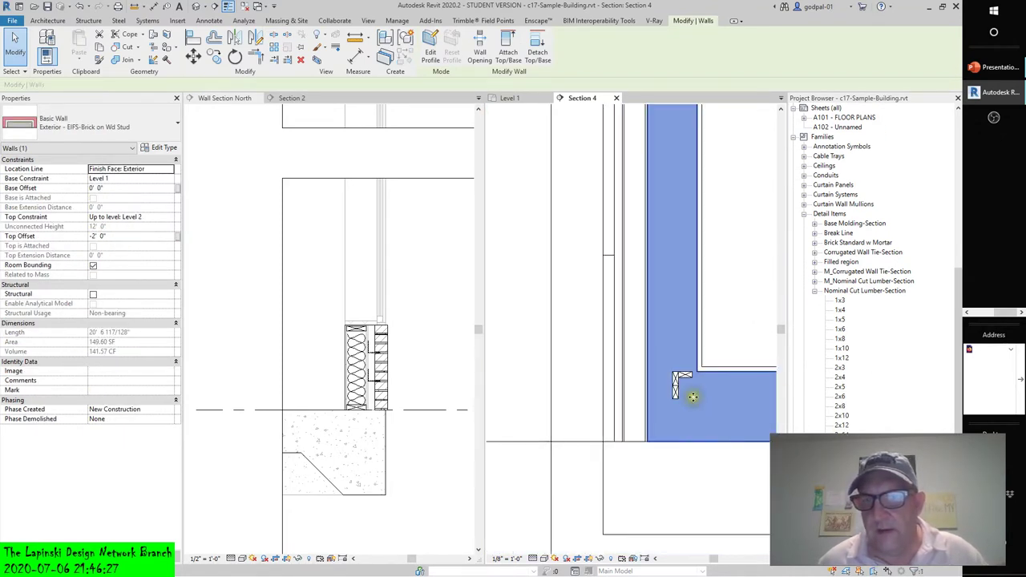
{"action": "left_click", "coordinate": [740, 319]}
{"action": "left_click_drag", "start_coordinate": [575, 329], "coordinate": [696, 433]}
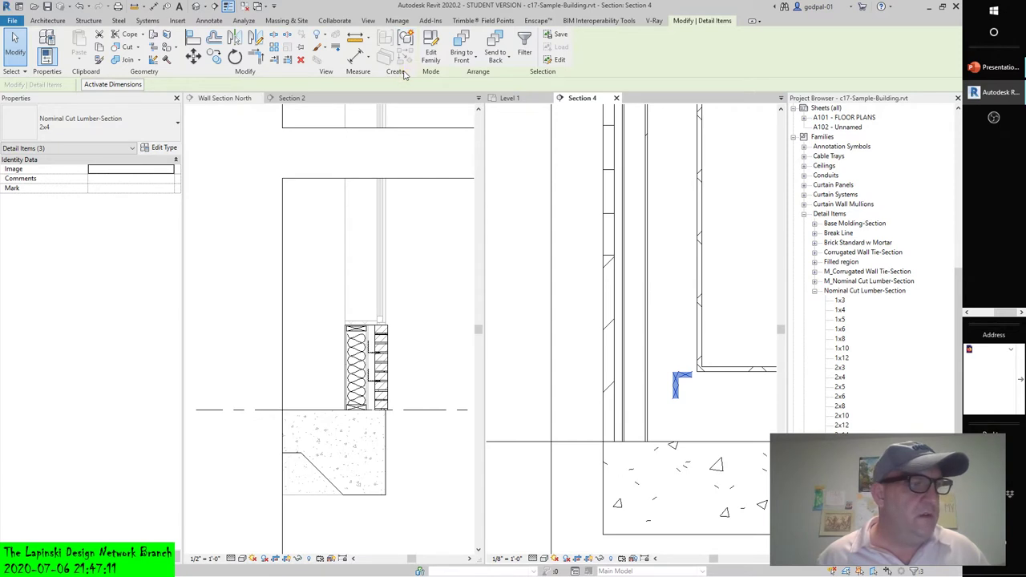
{"action": "left_click", "coordinate": [251, 157]}
{"action": "left_click", "coordinate": [208, 20]}
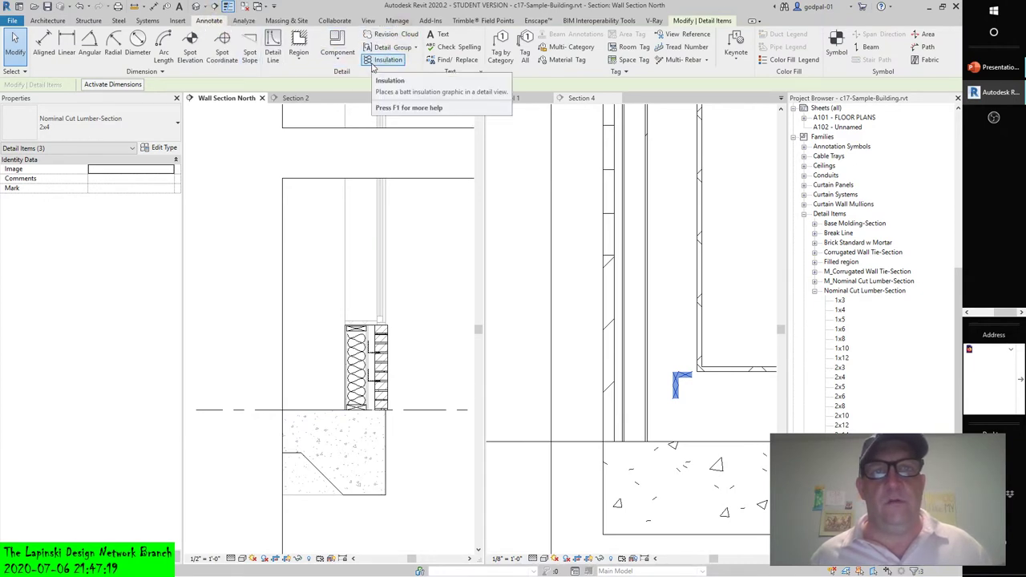
{"action": "left_click", "coordinate": [416, 50]}
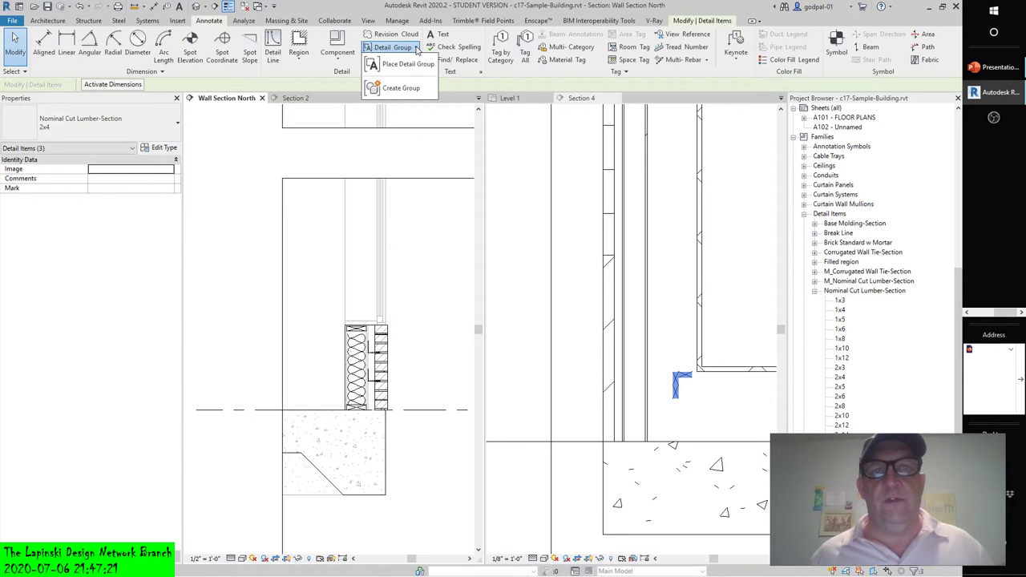
{"action": "left_click", "coordinate": [397, 89]}
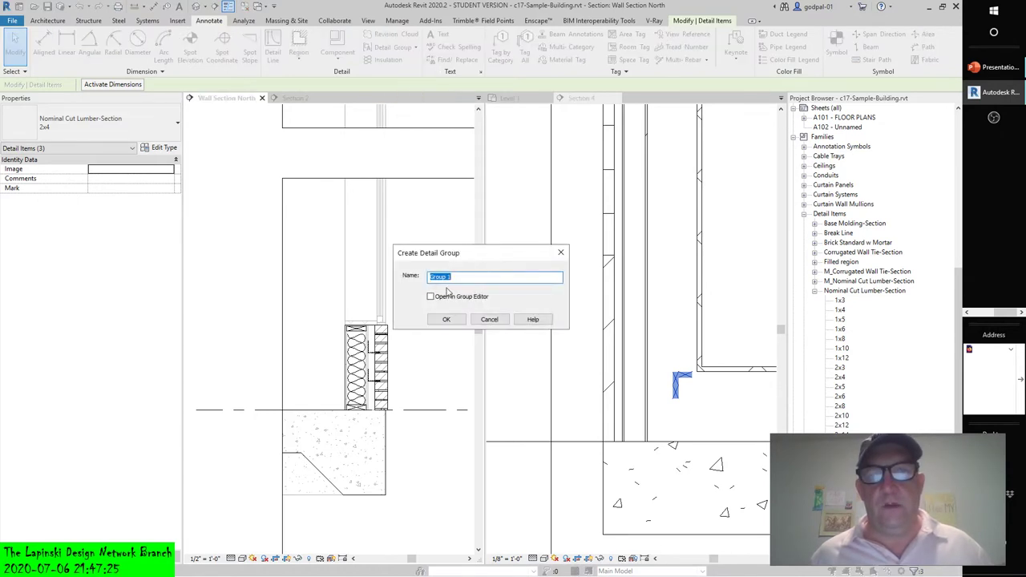
{"action": "left_click", "coordinate": [488, 319]}
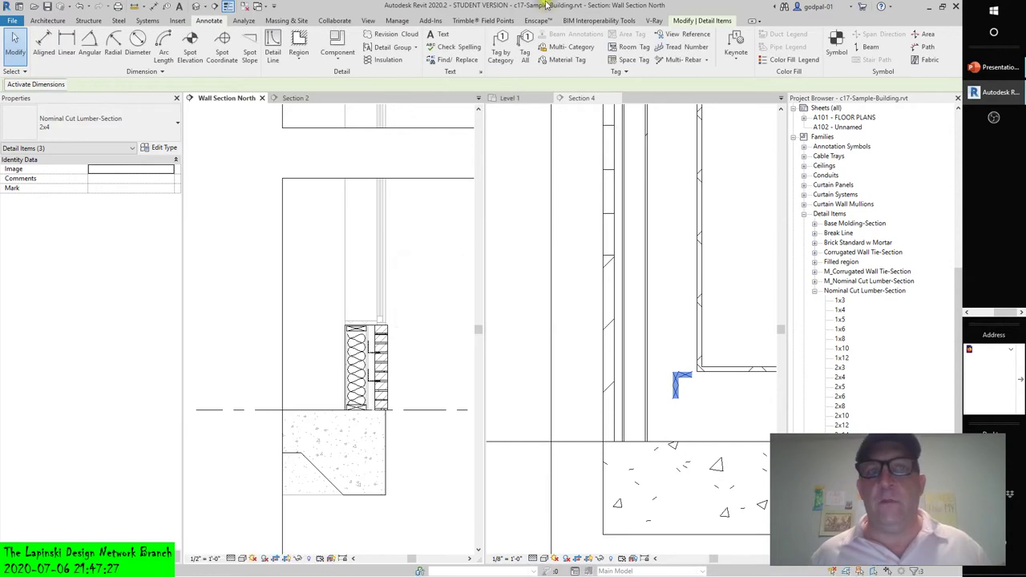
Step: Try to place a detail group in the Wall Section North view
{"action": "left_click", "coordinate": [393, 47]}
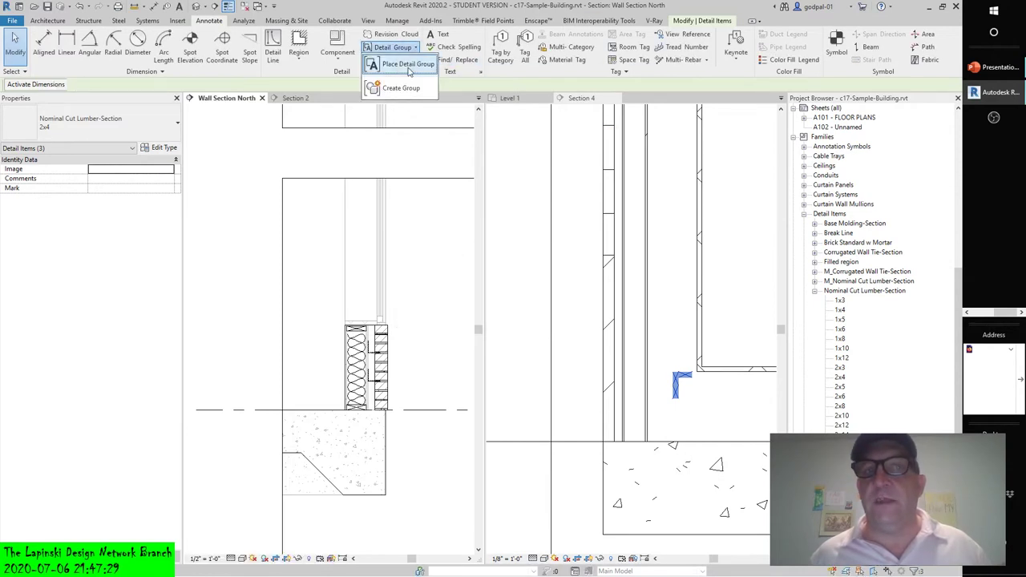
{"action": "left_click", "coordinate": [408, 66]}
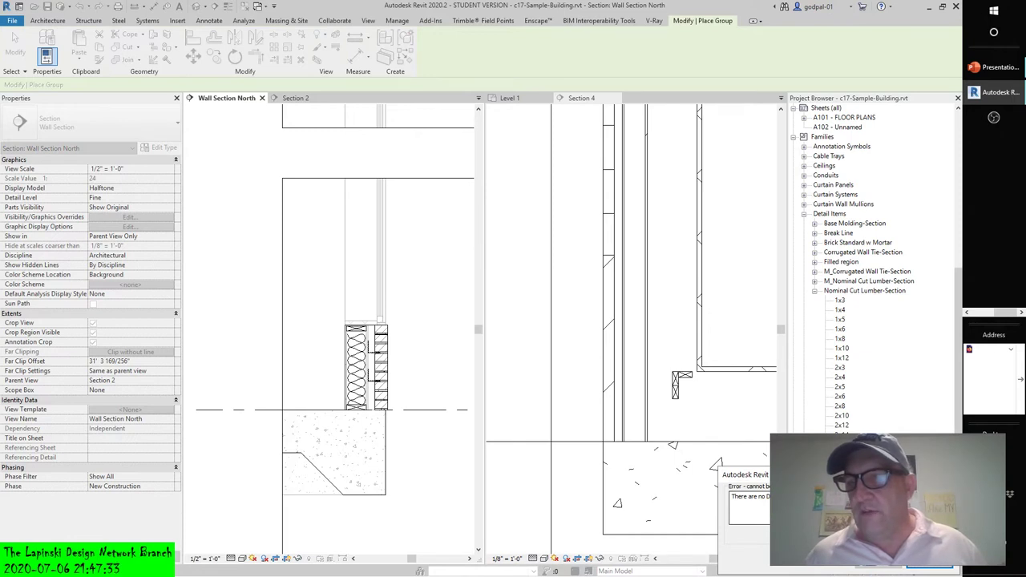
{"action": "left_click", "coordinate": [922, 569]}
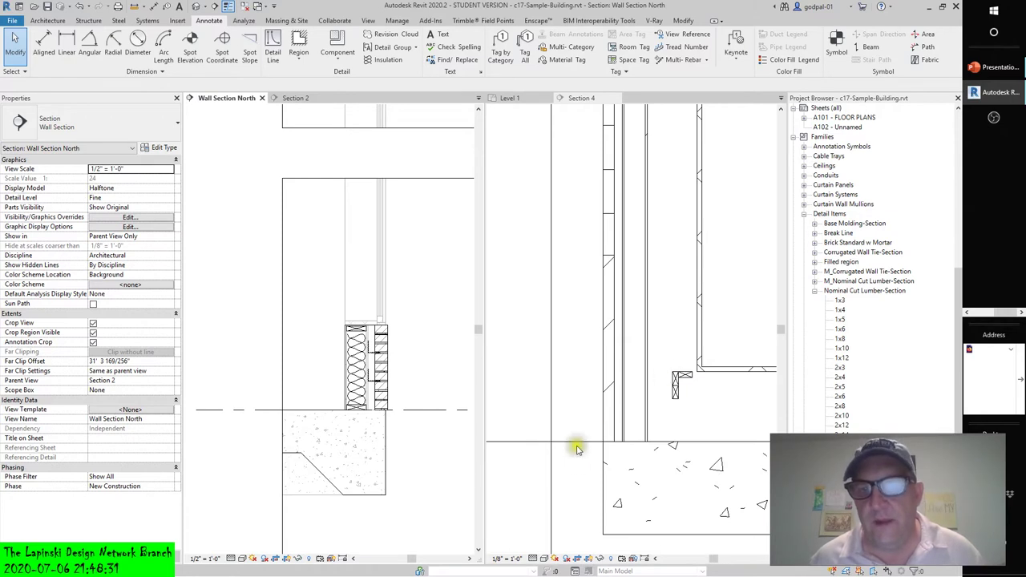
Step: Delete the three 2x4 lumber sections below the window in the Section 4 view
{"action": "left_click", "coordinate": [577, 477]}
{"action": "left_click_drag", "start_coordinate": [581, 337], "coordinate": [694, 425]}
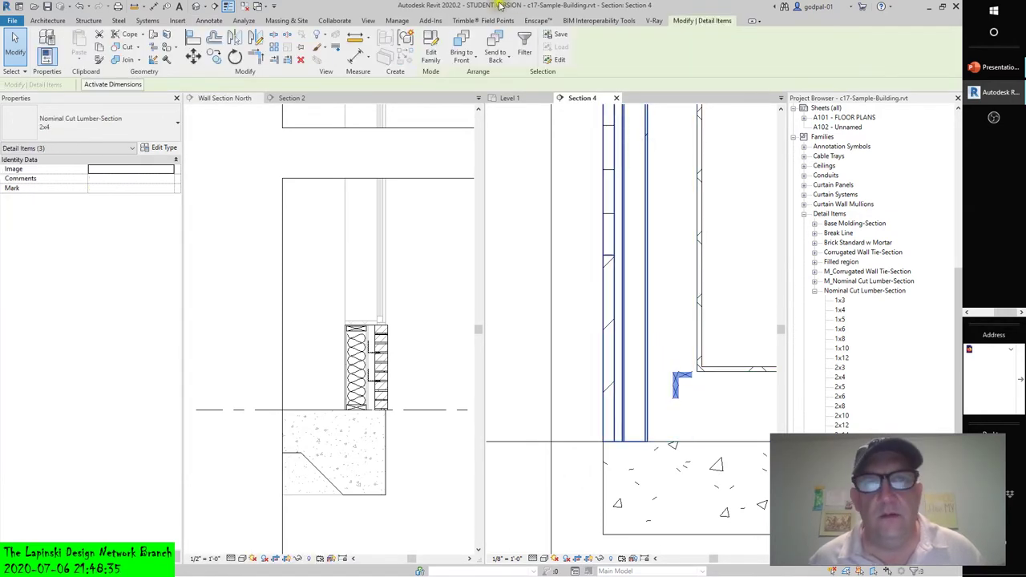
{"action": "left_click", "coordinate": [300, 62]}
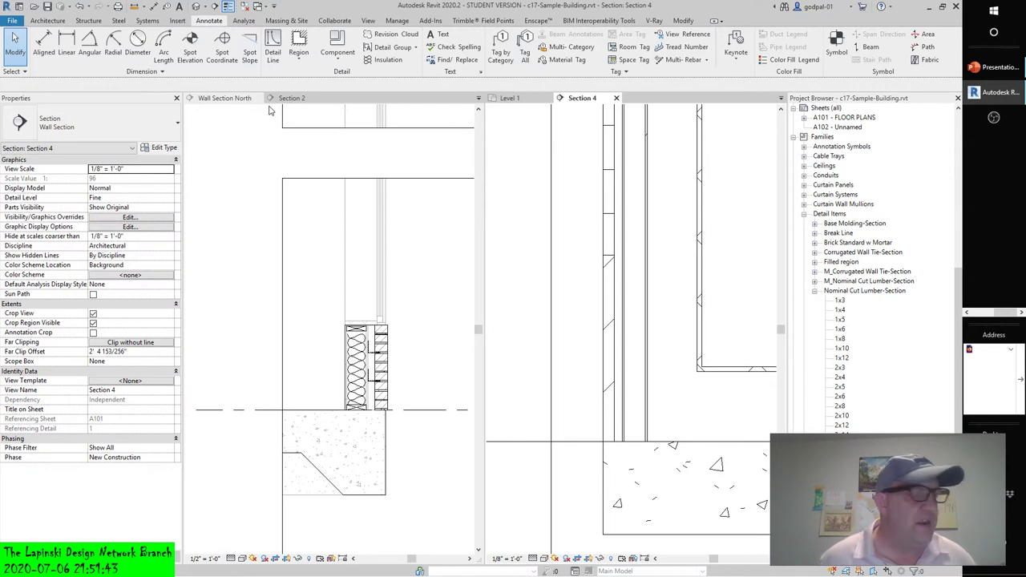
Step: Open the Section at Curtain Wall view and tile all open views, each zoomed to fit
{"action": "left_click", "coordinate": [815, 292]}
{"action": "scroll", "coordinate": [793, 198], "scroll_direction": "up", "scroll_amount": 10}
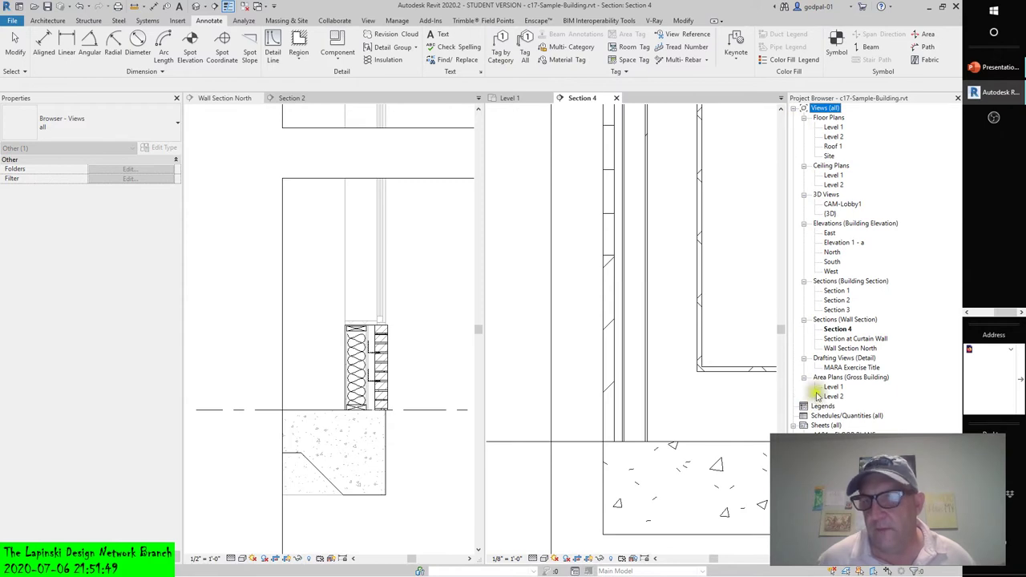
{"action": "double_click", "coordinate": [835, 339]}
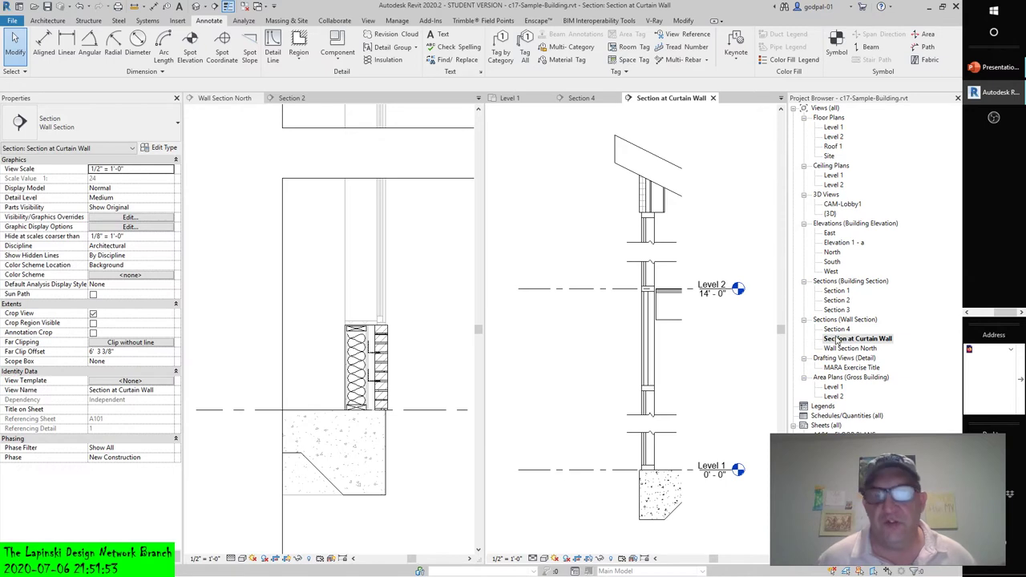
{"action": "key", "text": "w"}
{"action": "key", "text": "t"}
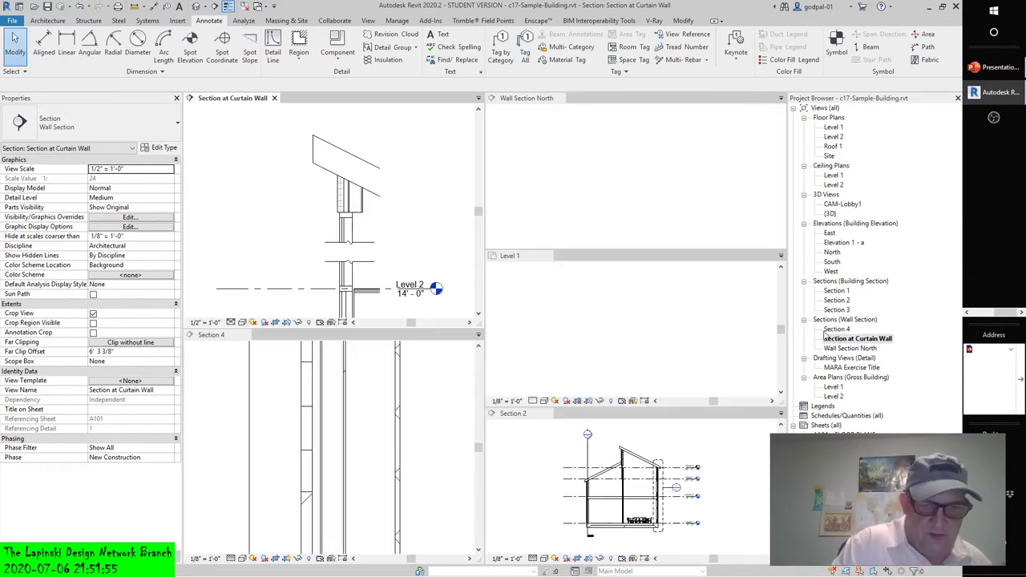
{"action": "key", "text": "z"}
{"action": "key", "text": "a"}
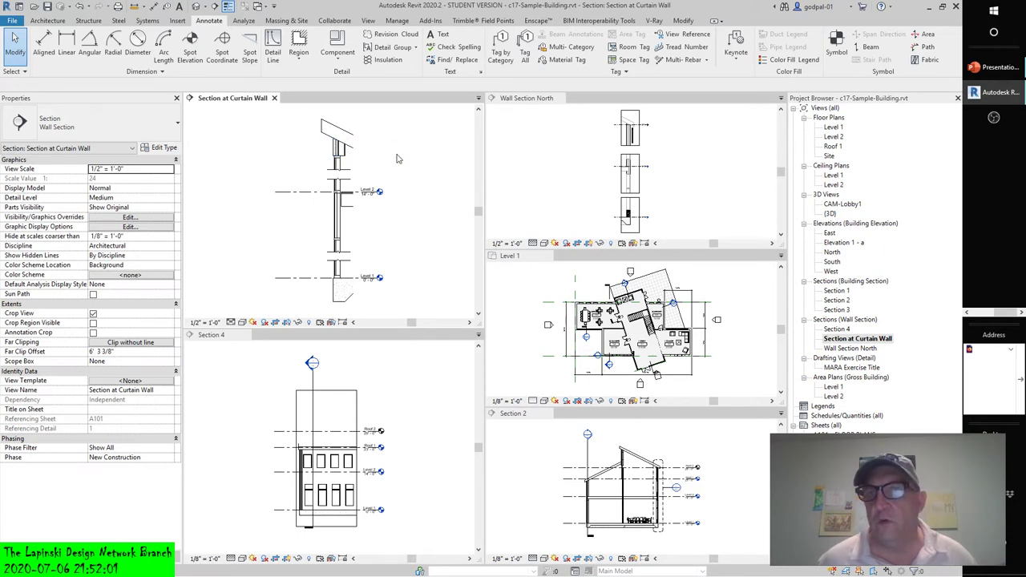
Step: Close all inactive views, fit the Section at Curtain Wall view to the window, and select its curtain wall
{"action": "left_click", "coordinate": [368, 21]}
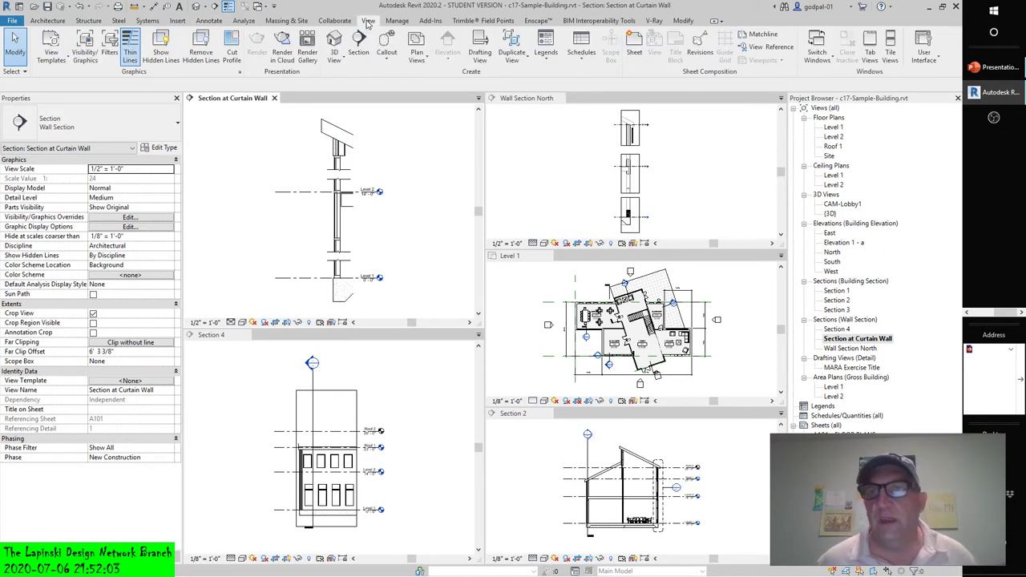
{"action": "left_click", "coordinate": [871, 44]}
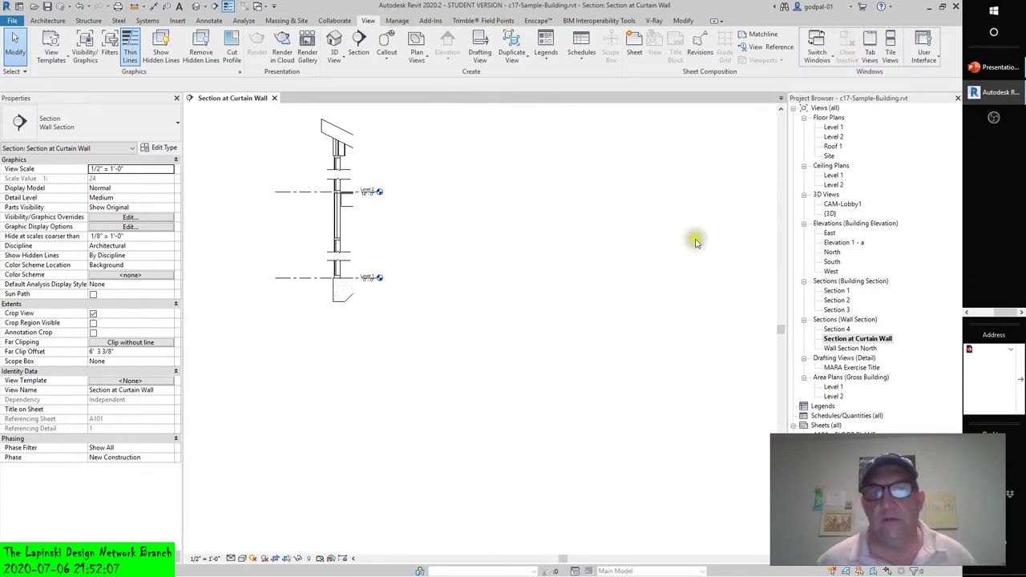
{"action": "key", "text": "z"}
{"action": "key", "text": "f"}
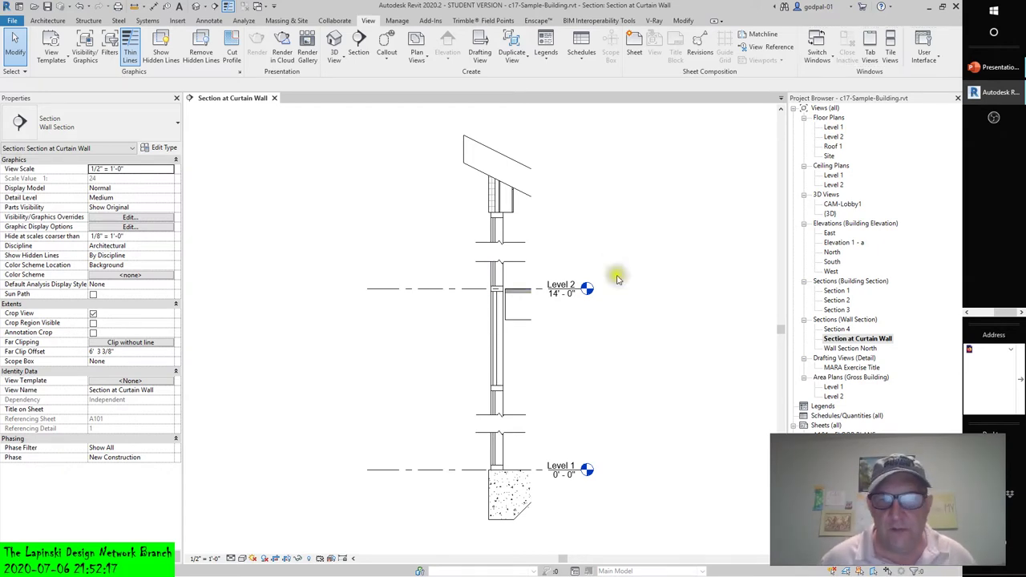
{"action": "scroll", "coordinate": [589, 381], "scroll_direction": "up", "scroll_amount": 2}
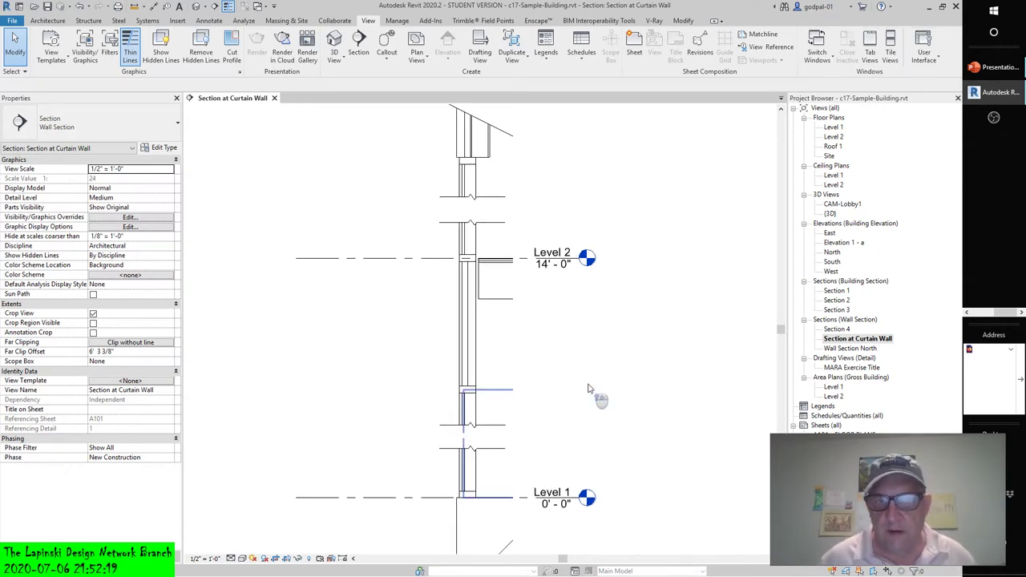
{"action": "left_click", "coordinate": [453, 332]}
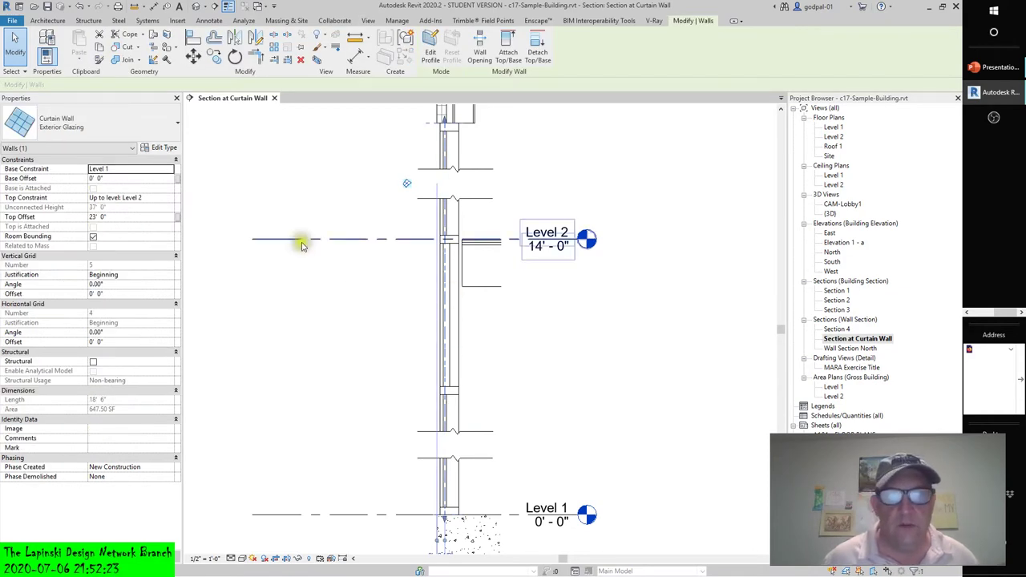
Step: Review the Exterior Glazing curtain wall's type properties, including its grid and mullion settings, without changing them
{"action": "left_click", "coordinate": [160, 150]}
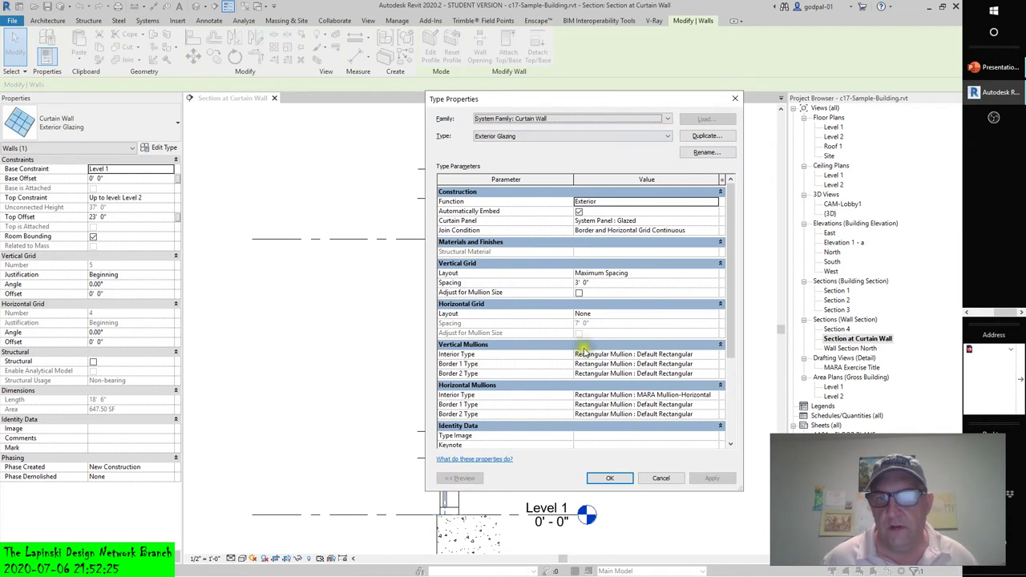
{"action": "left_click_drag", "start_coordinate": [727, 282], "coordinate": [726, 345]}
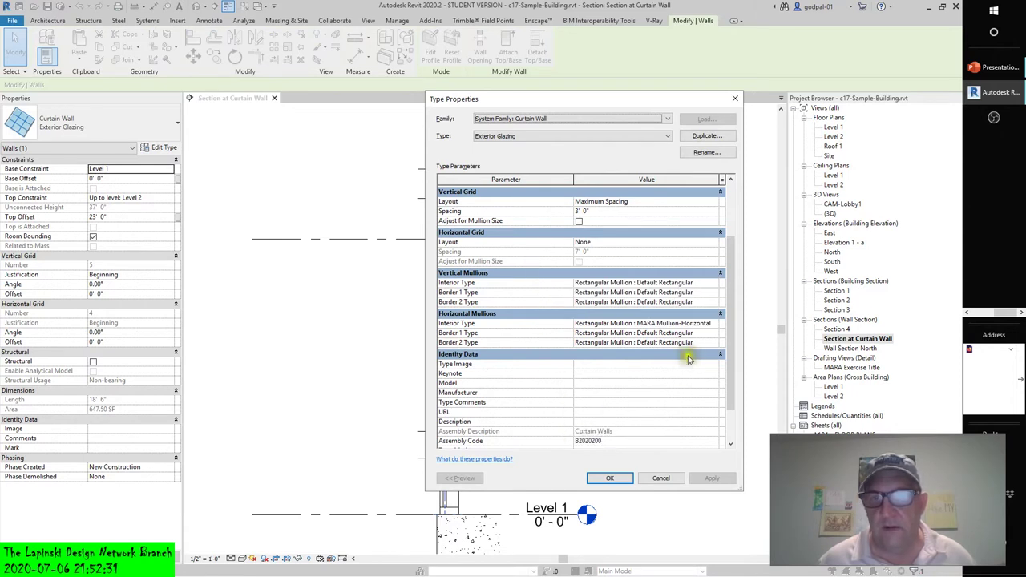
{"action": "left_click_drag", "start_coordinate": [727, 351], "coordinate": [743, 298]}
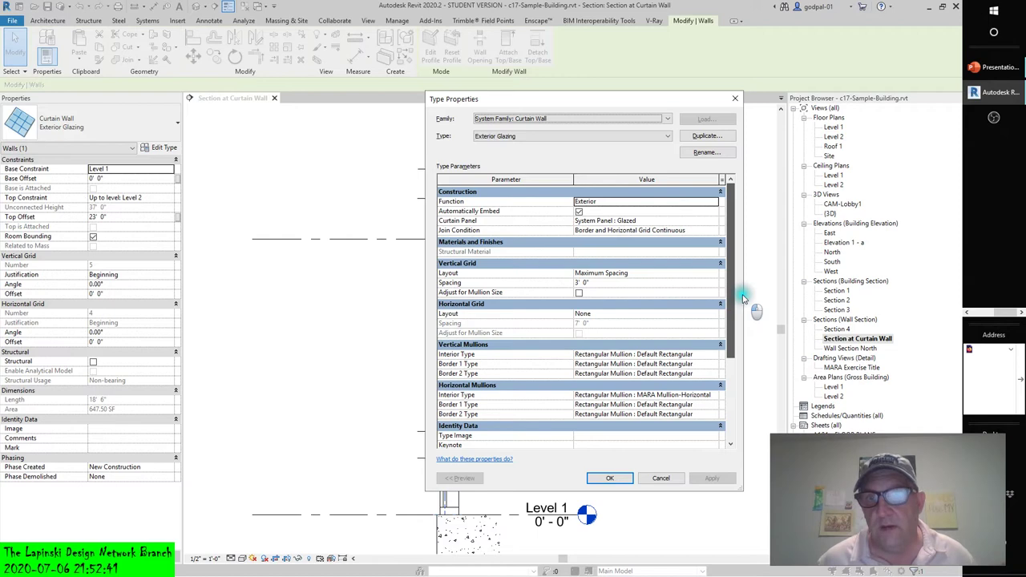
{"action": "left_click_drag", "start_coordinate": [744, 298], "coordinate": [744, 375]}
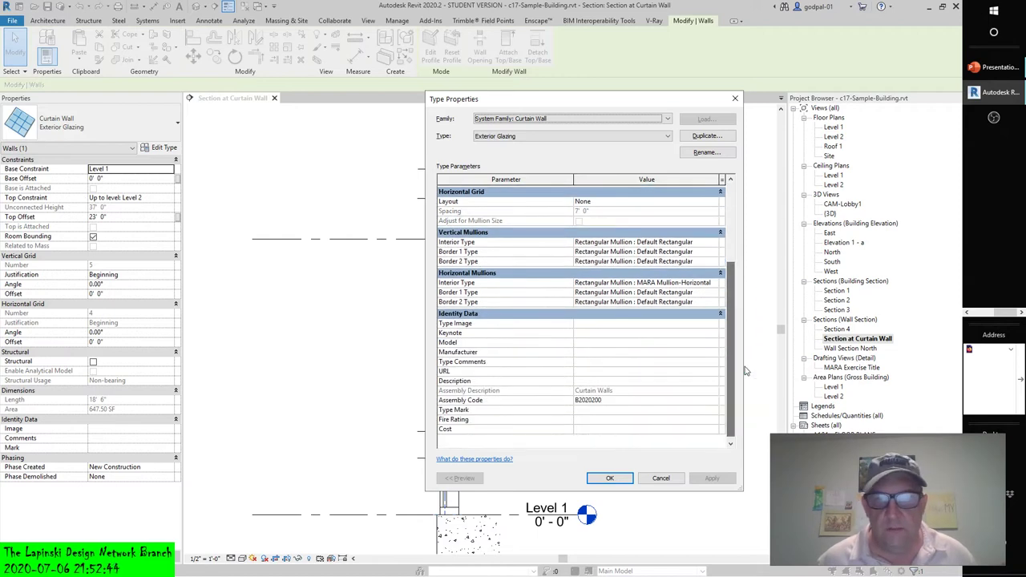
{"action": "left_click", "coordinate": [661, 478]}
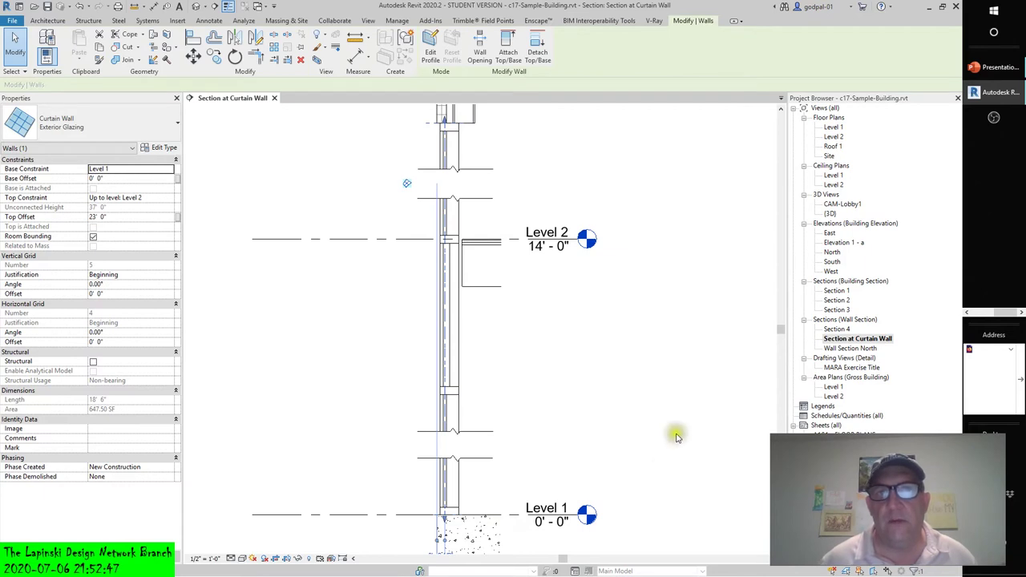
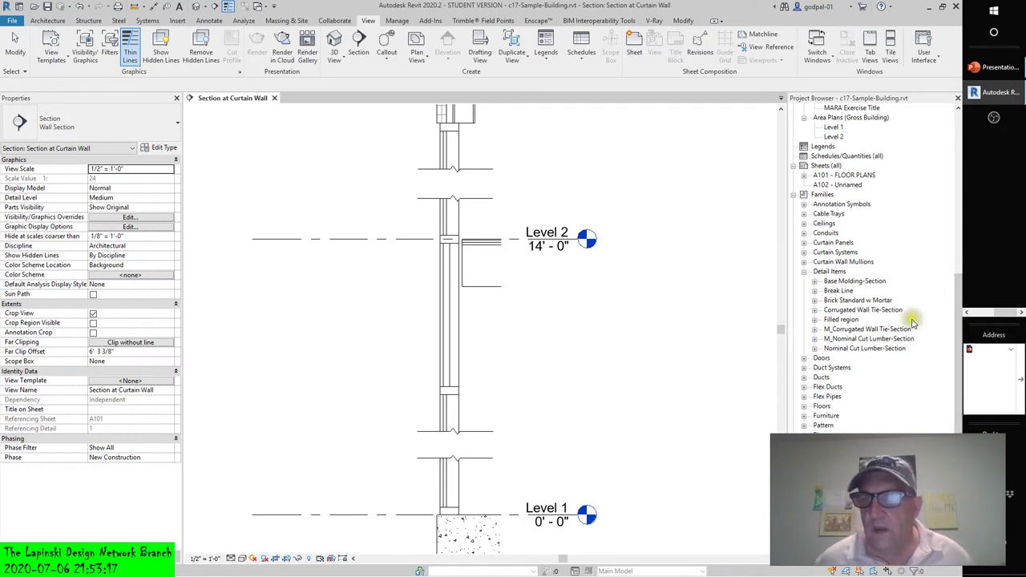
Step: Locate the Pr-Mullion-Horizontal profile among the project's loaded families and open it for editing
{"action": "left_click", "coordinate": [816, 270]}
{"action": "left_click", "coordinate": [804, 263]}
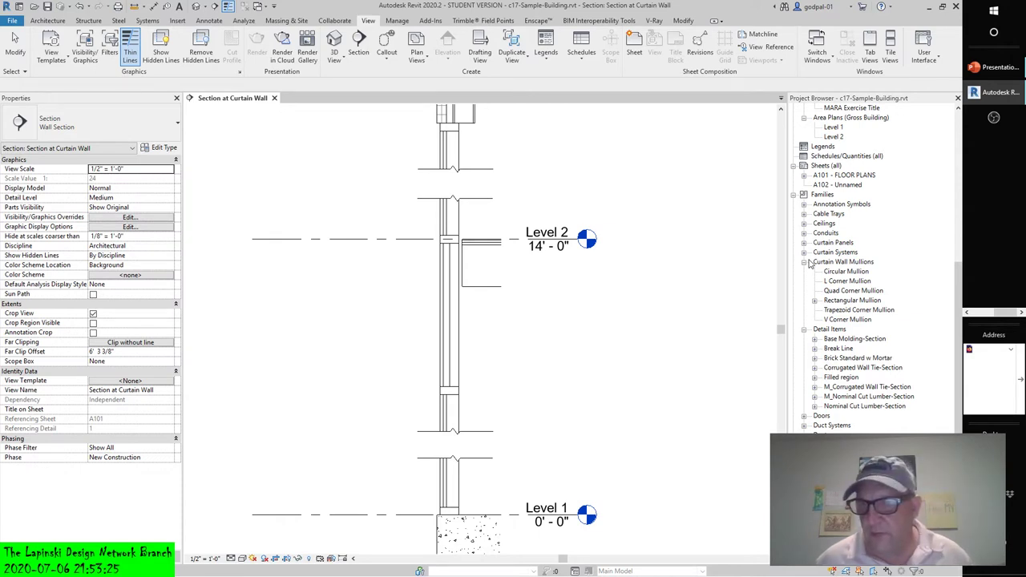
{"action": "left_click", "coordinate": [804, 262]}
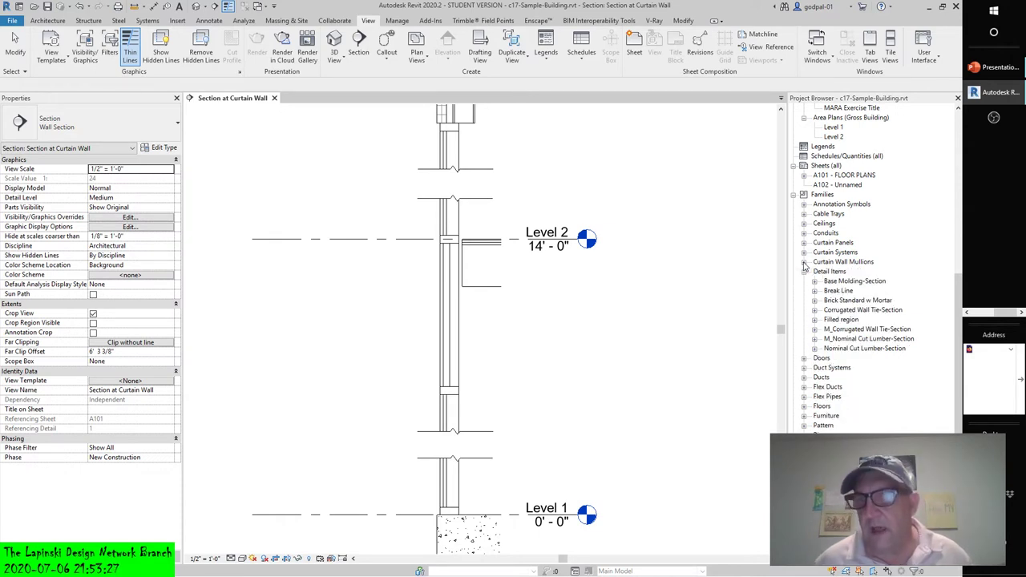
{"action": "left_click", "coordinate": [804, 271]}
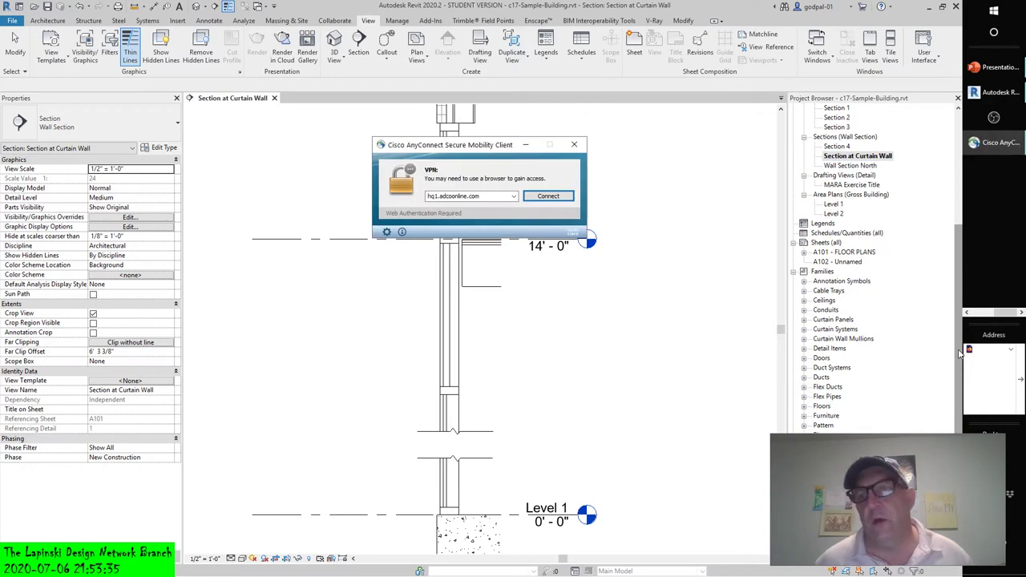
{"action": "left_click", "coordinate": [961, 354]}
{"action": "scroll", "coordinate": [961, 353], "scroll_direction": "down", "scroll_amount": 3}
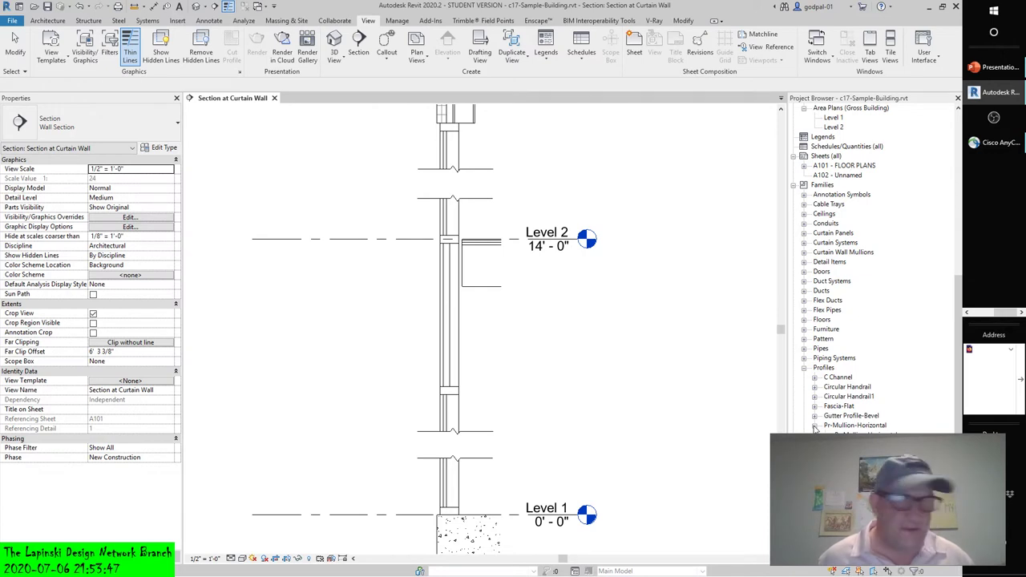
{"action": "left_click", "coordinate": [838, 433]}
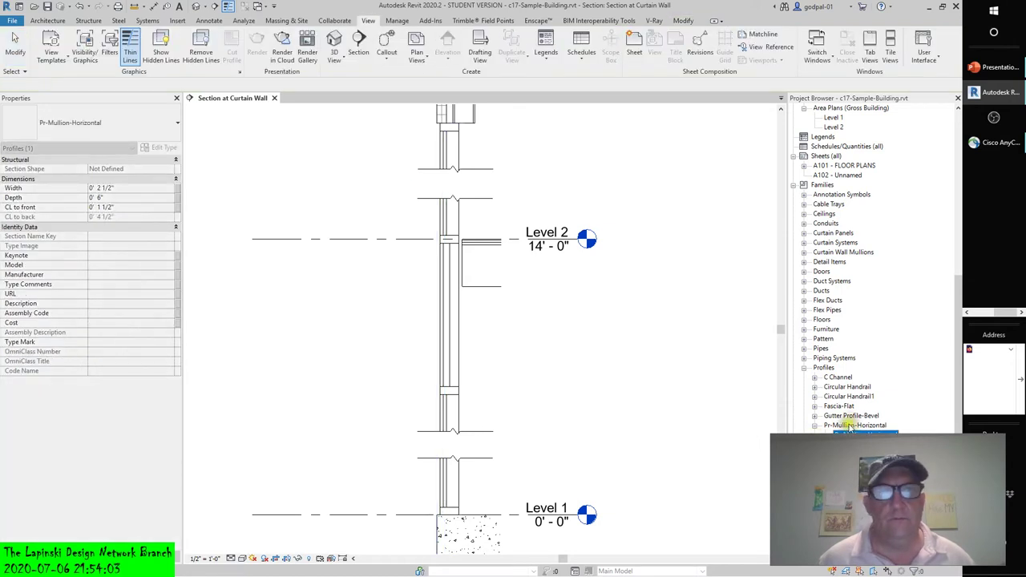
{"action": "left_click", "coordinate": [682, 21]}
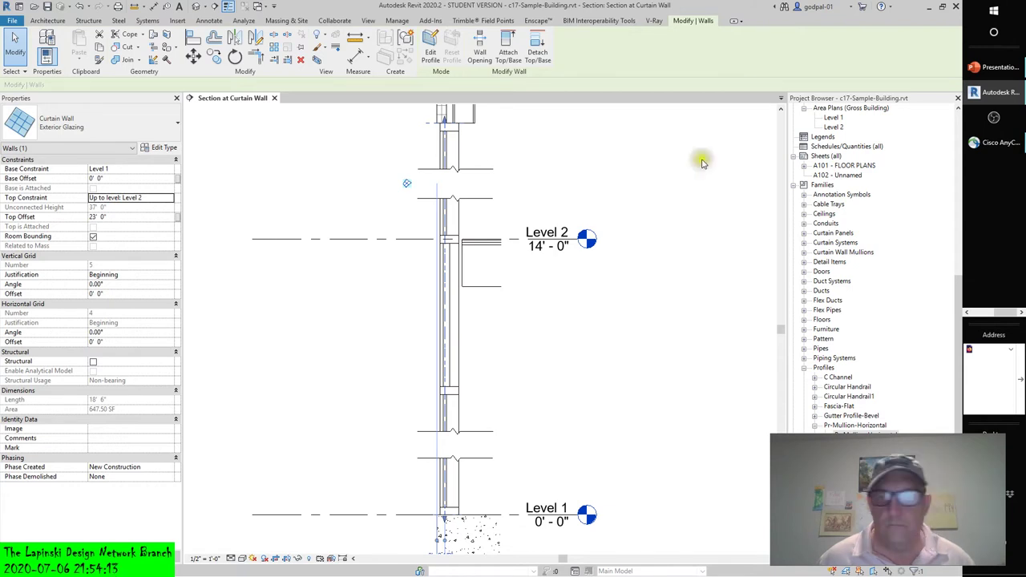
{"action": "left_click", "coordinate": [865, 434]}
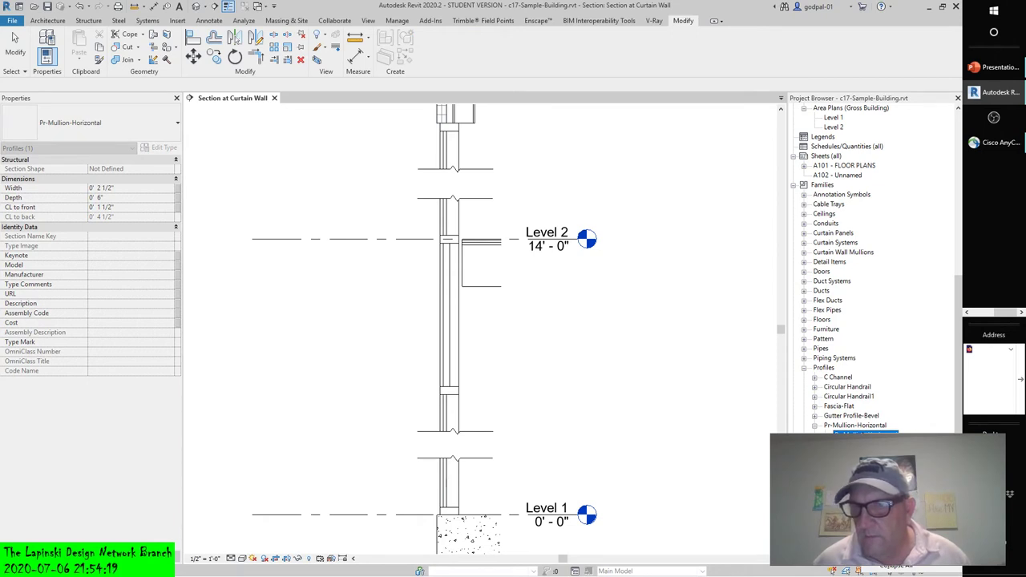
{"action": "left_click", "coordinate": [851, 426]}
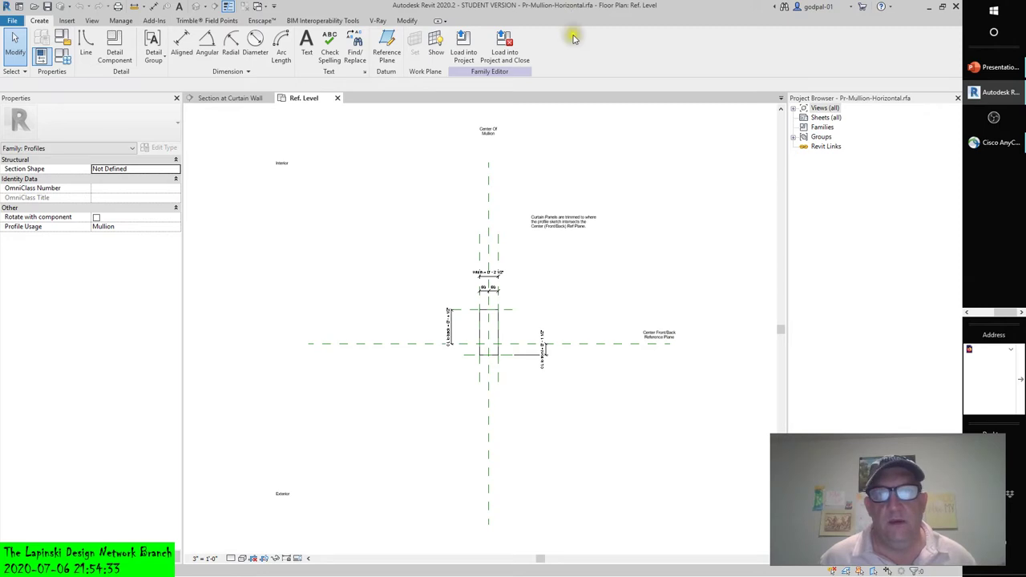
Step: Examine the mullion profile's notes, reference planes and rectangular outline, and the parameters available for labelling its width dimension
{"action": "left_click", "coordinate": [490, 132]}
{"action": "scroll", "coordinate": [494, 135], "scroll_direction": "up", "scroll_amount": 2}
{"action": "left_click", "coordinate": [570, 265]}
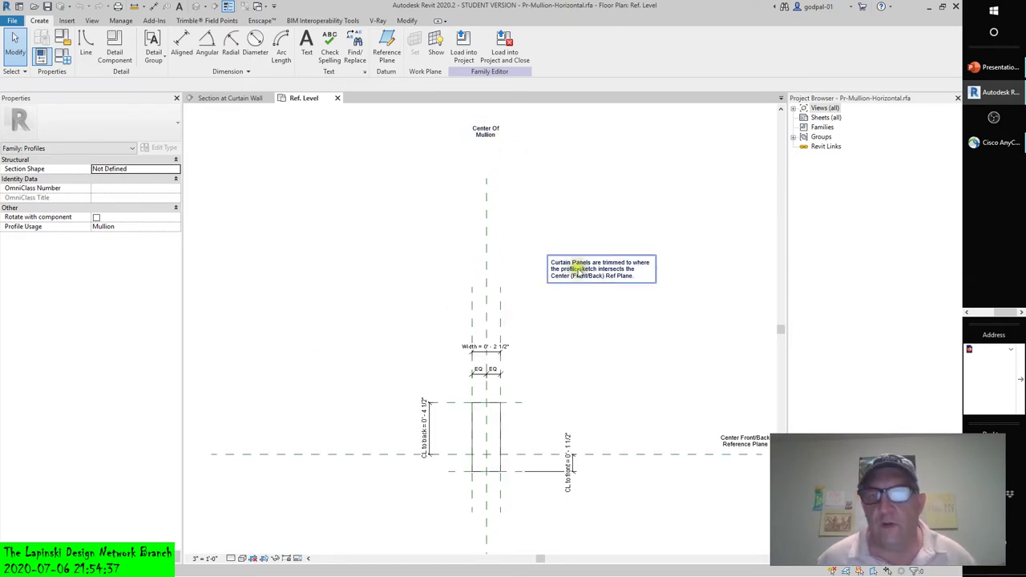
{"action": "middle_click_drag", "start_coordinate": [628, 276], "coordinate": [630, 247]}
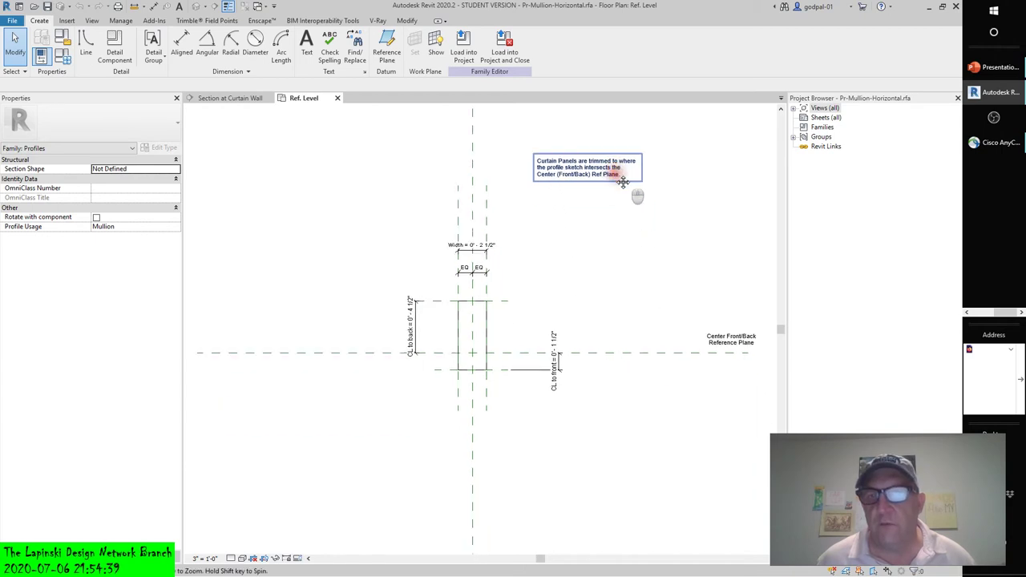
{"action": "scroll", "coordinate": [631, 272], "scroll_direction": "up", "scroll_amount": 1}
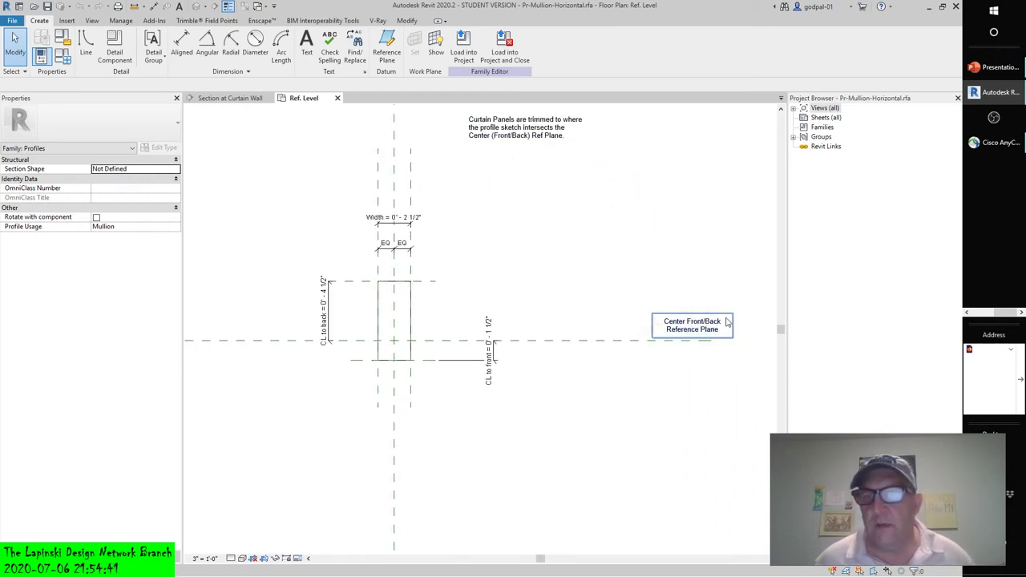
{"action": "middle_click_drag", "start_coordinate": [607, 378], "coordinate": [645, 379]}
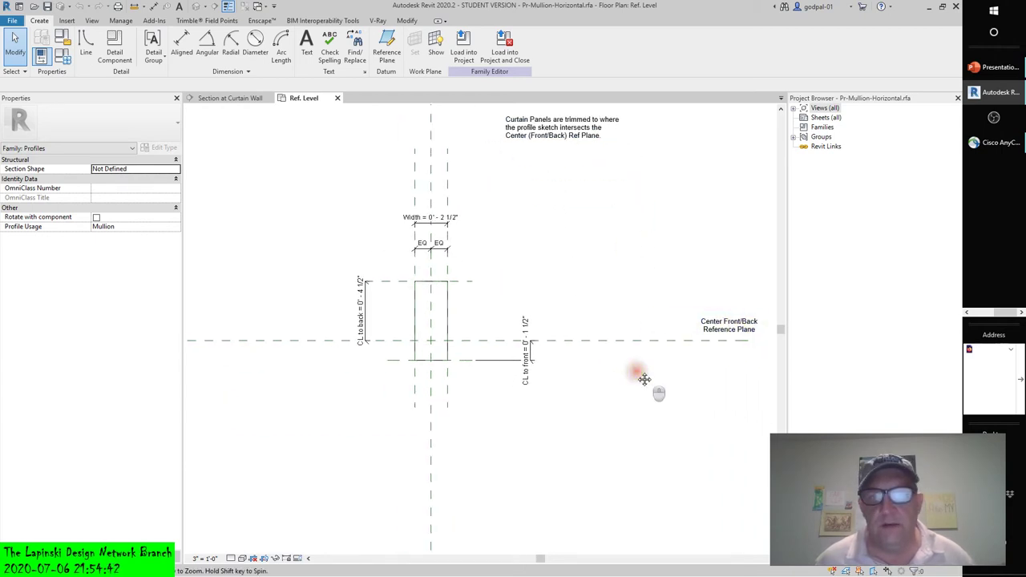
{"action": "left_click", "coordinate": [422, 222]}
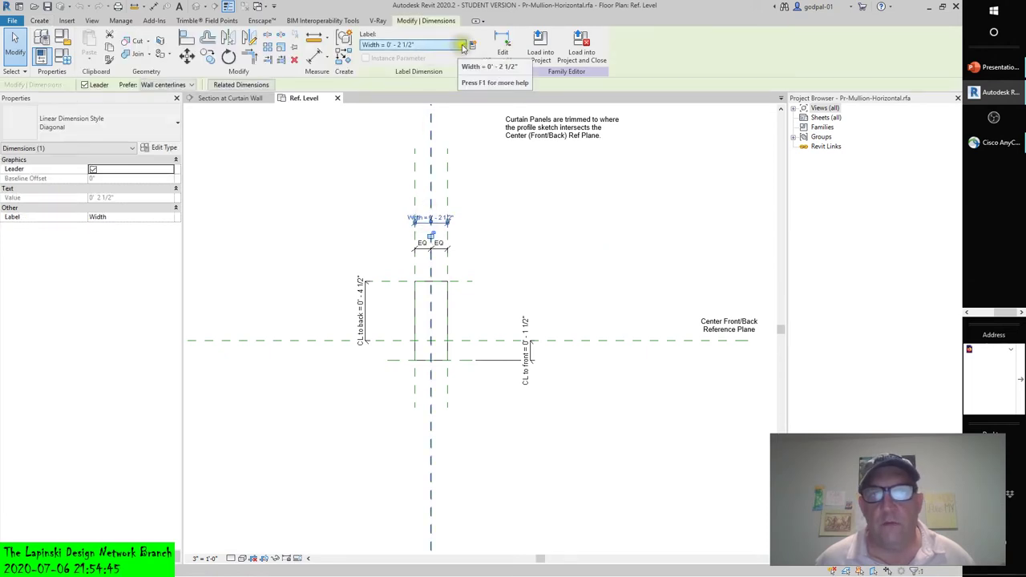
{"action": "left_click", "coordinate": [462, 45]}
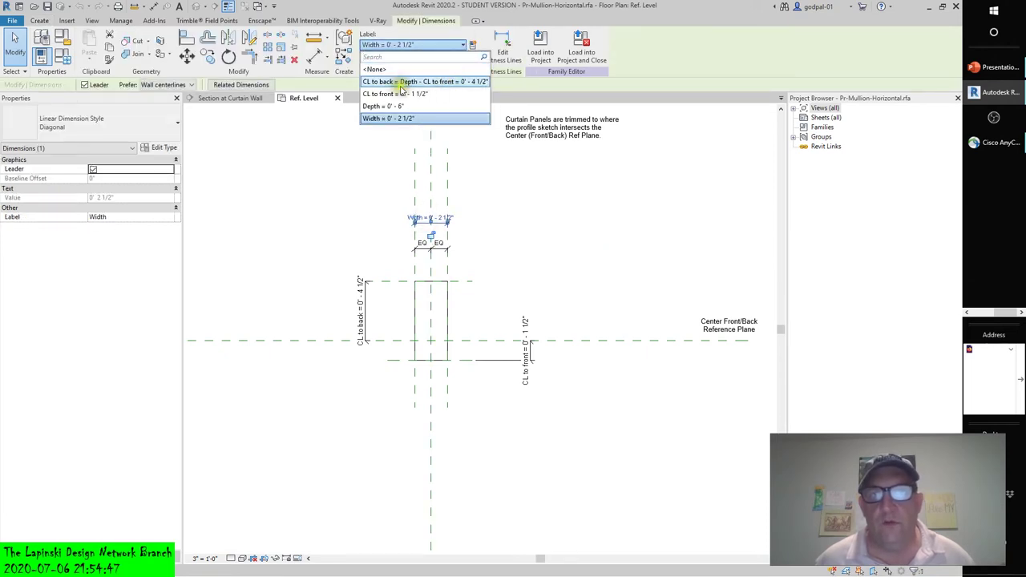
{"action": "left_click", "coordinate": [594, 251]}
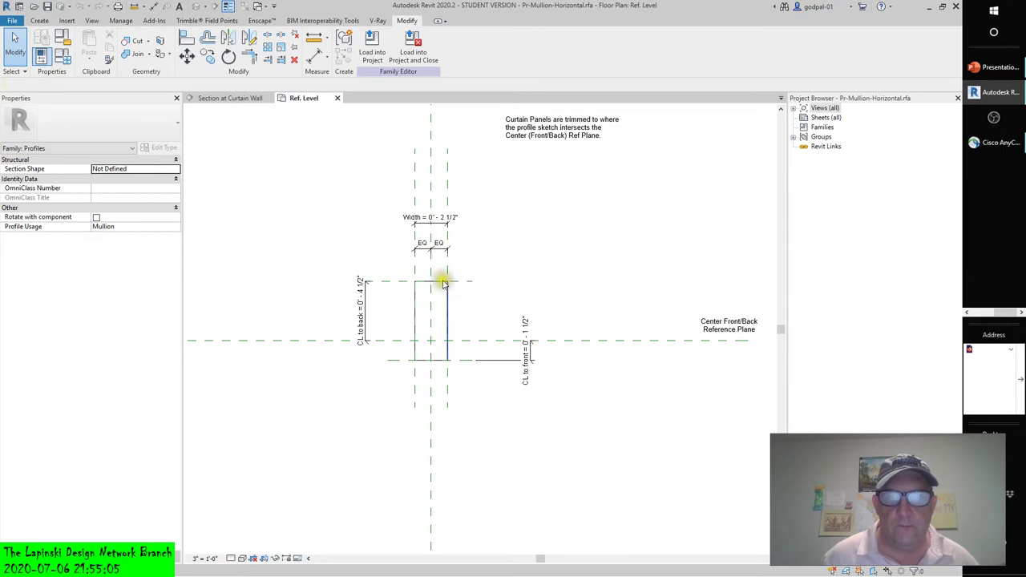
{"action": "mouse_move", "coordinate": [401, 275]}
{"action": "left_mouse_down"}
{"action": "mouse_move", "coordinate": [442, 355]}
{"action": "mouse_move", "coordinate": [464, 363]}
{"action": "left_mouse_up"}
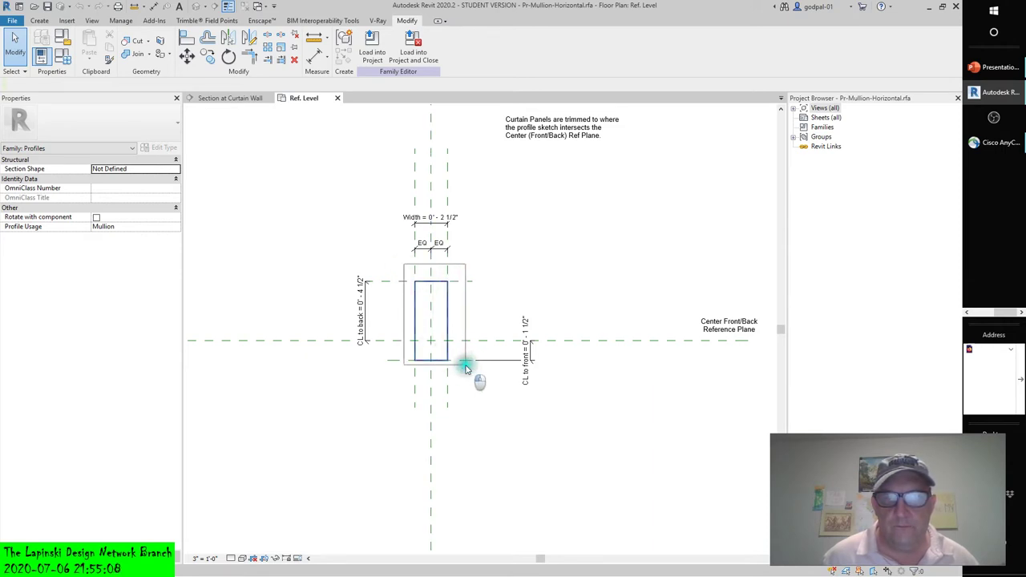
{"action": "left_click", "coordinate": [618, 251]}
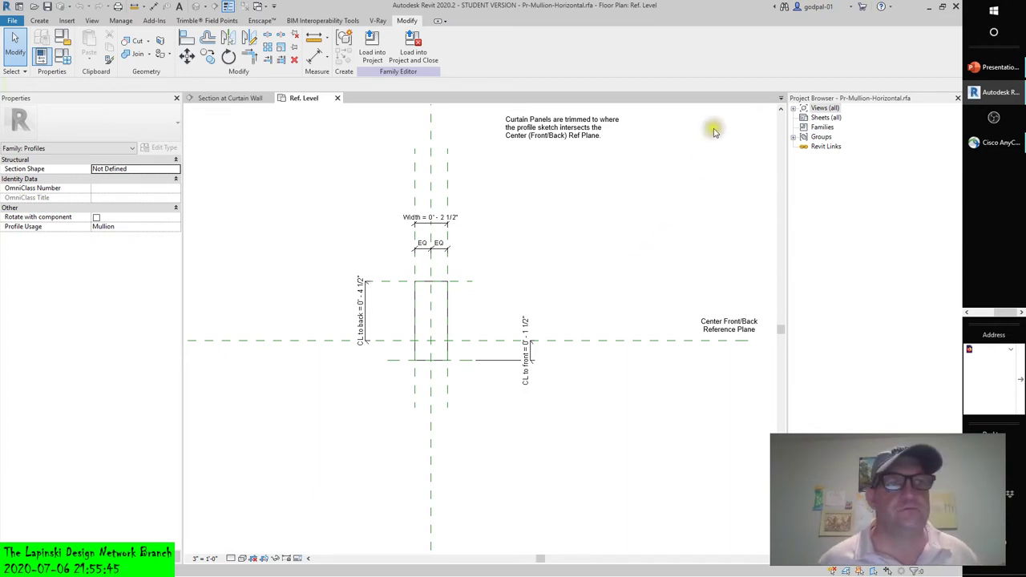
Step: Load the mullion profile family into the project, and return to the family's Ref. Level view
{"action": "left_click", "coordinate": [37, 22]}
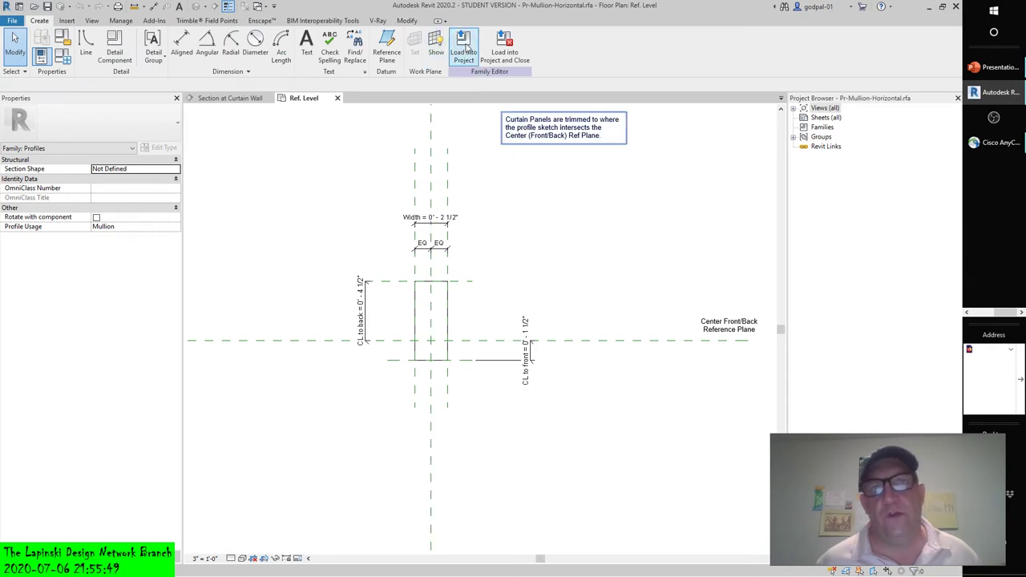
{"action": "left_click", "coordinate": [464, 49]}
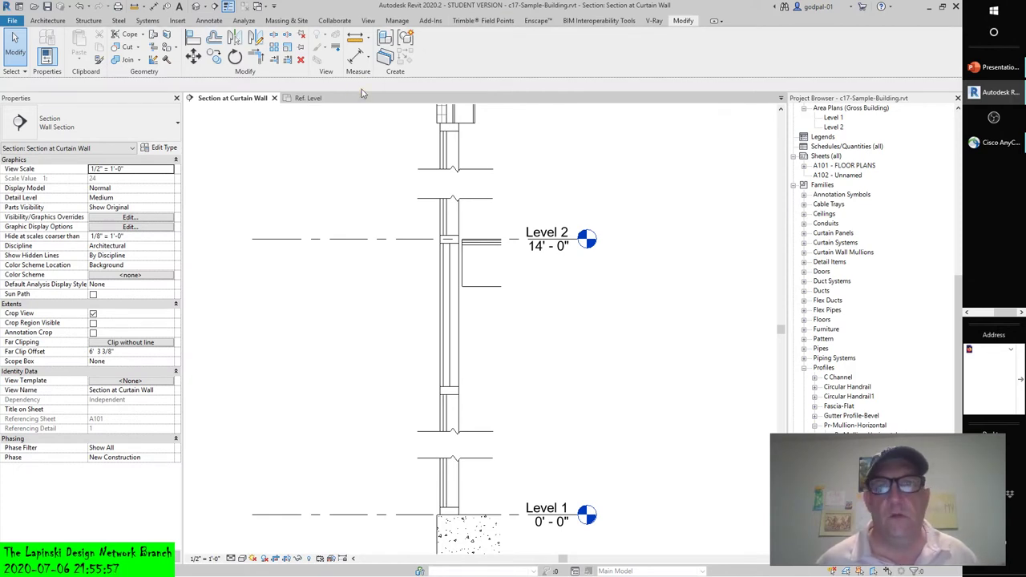
{"action": "left_click", "coordinate": [310, 97]}
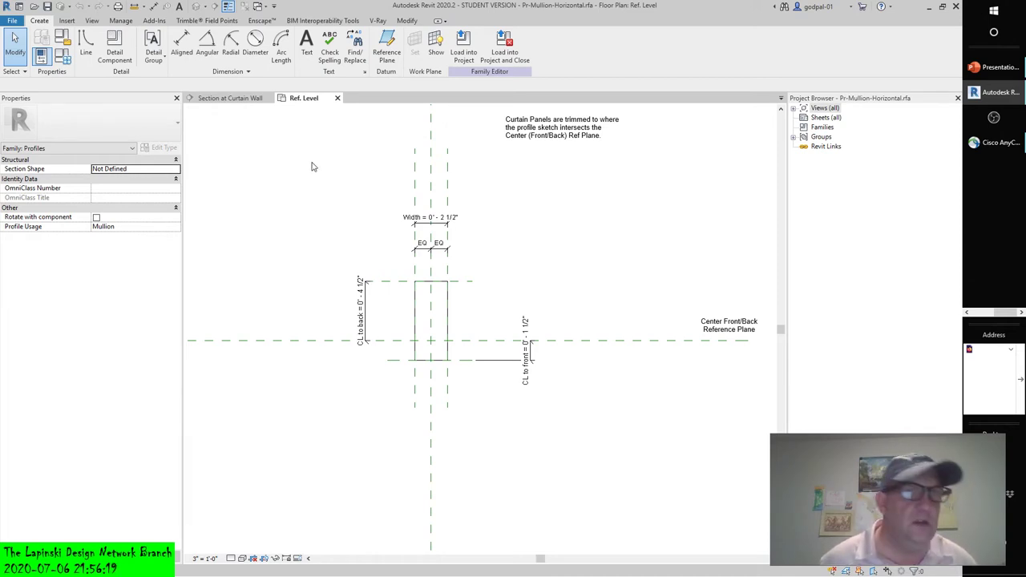
Step: Begin adding a detail component to the profile and browse to the c17 Detailing folder within 1_Revit Instructional Lecture & Lab Files
{"action": "left_click", "coordinate": [115, 44]}
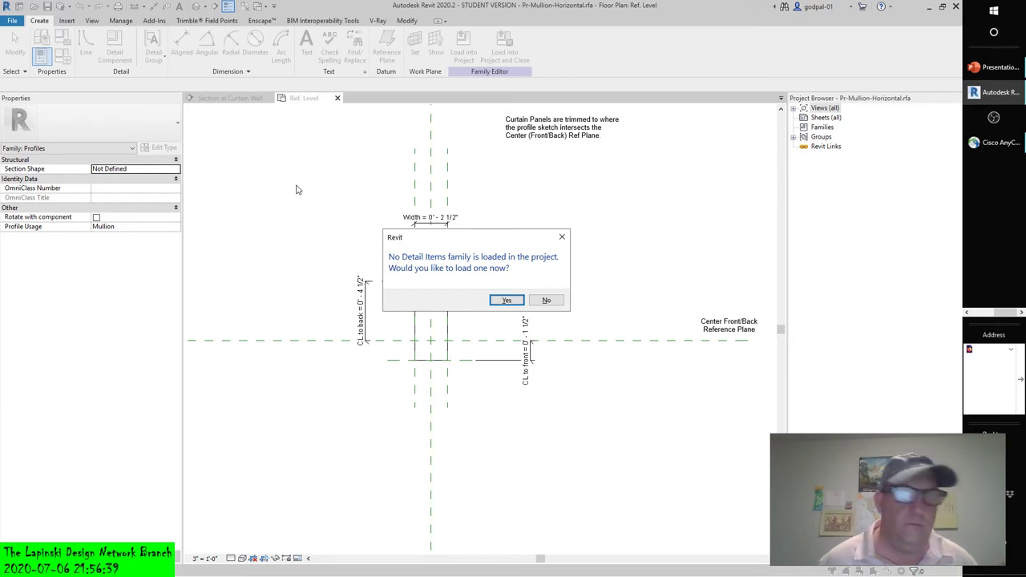
{"action": "left_click", "coordinate": [505, 299]}
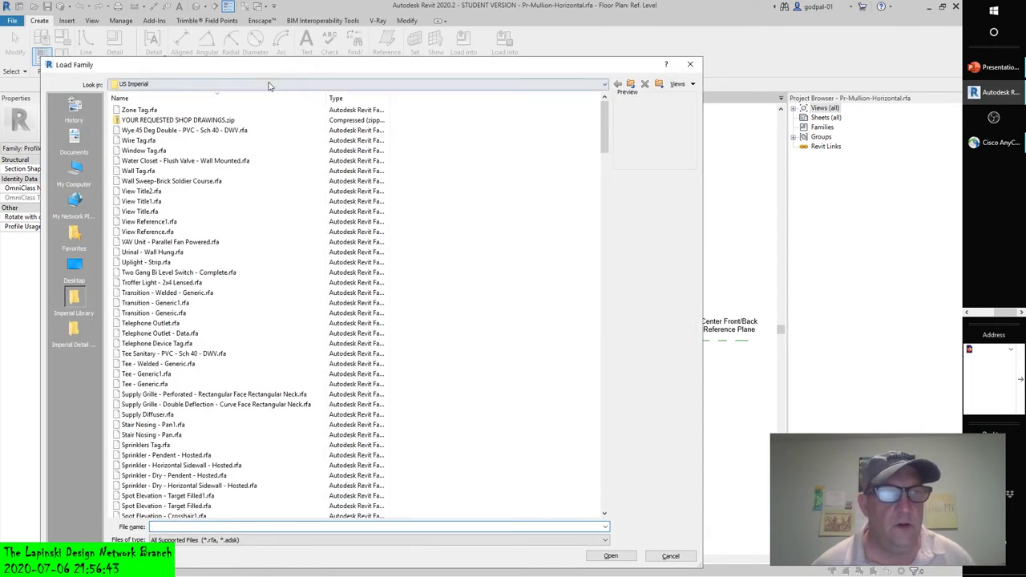
{"action": "left_click", "coordinate": [74, 172]}
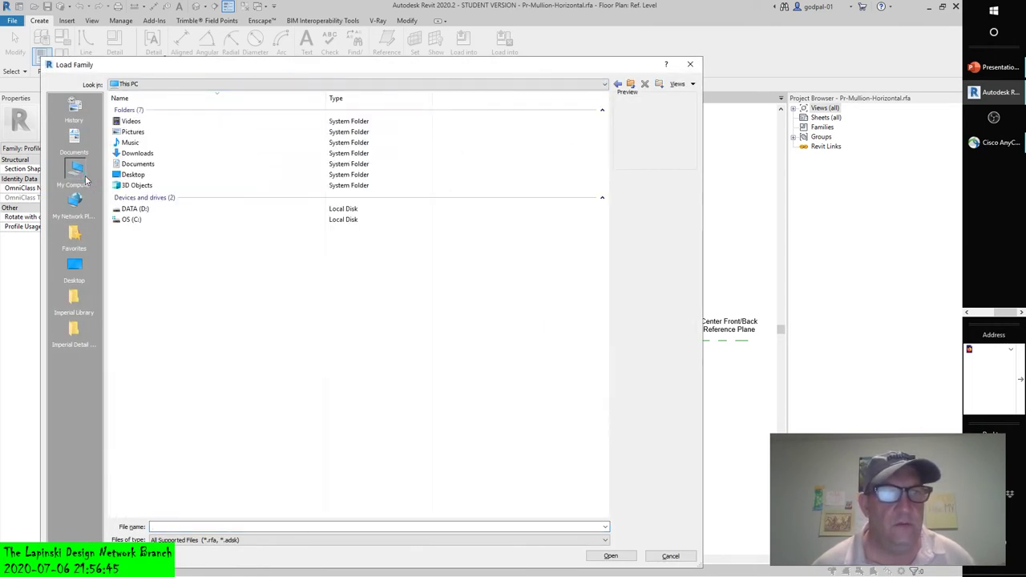
{"action": "double_click", "coordinate": [157, 210]}
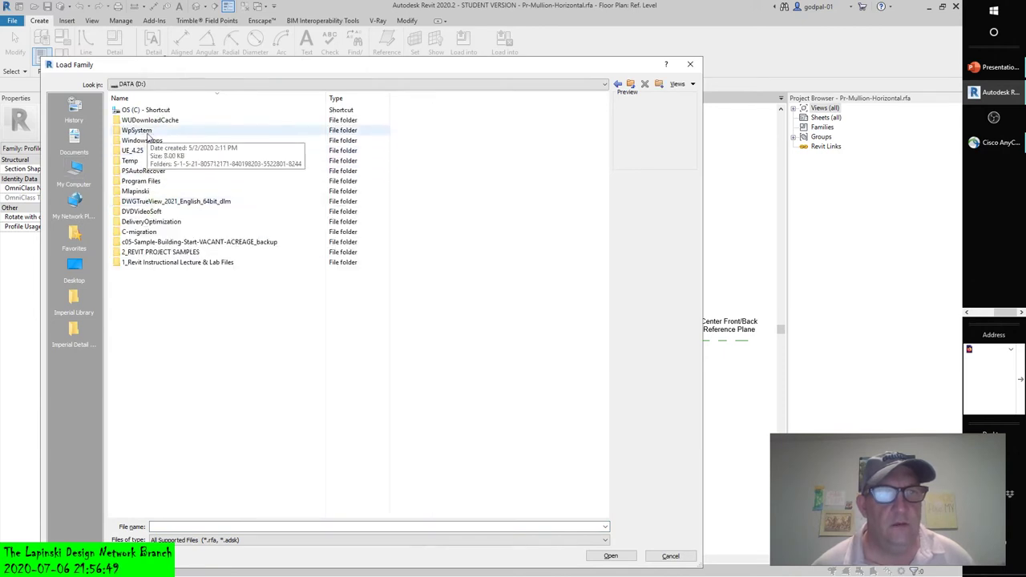
{"action": "double_click", "coordinate": [140, 193]}
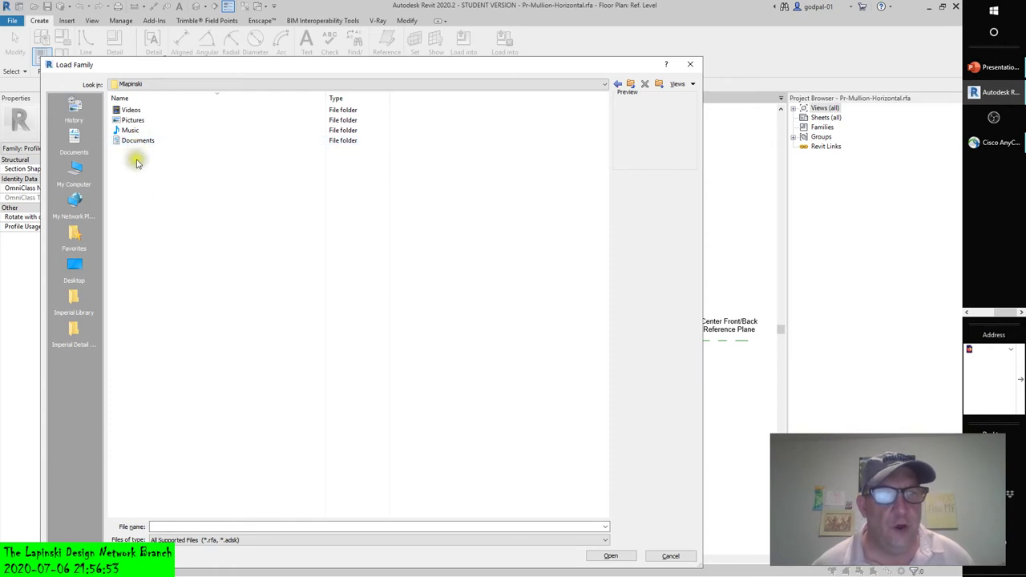
{"action": "left_click", "coordinate": [619, 84]}
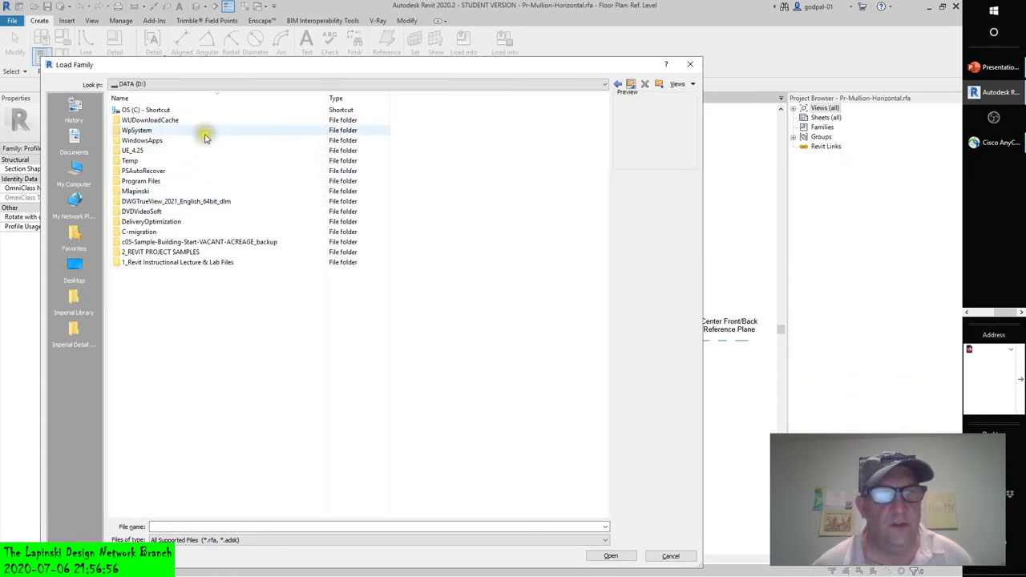
{"action": "left_click", "coordinate": [254, 98]}
{"action": "double_click", "coordinate": [210, 110]}
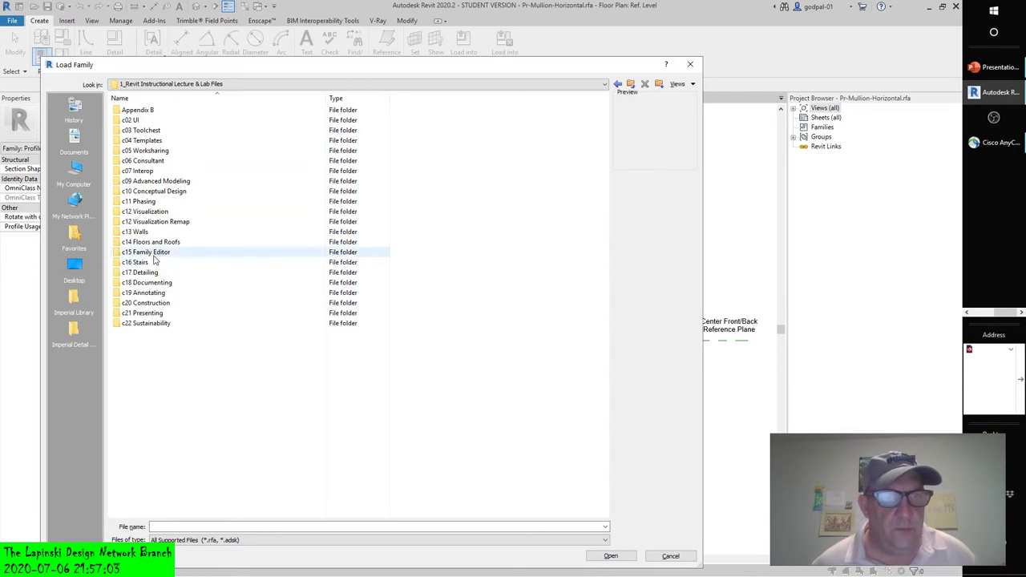
{"action": "double_click", "coordinate": [149, 273]}
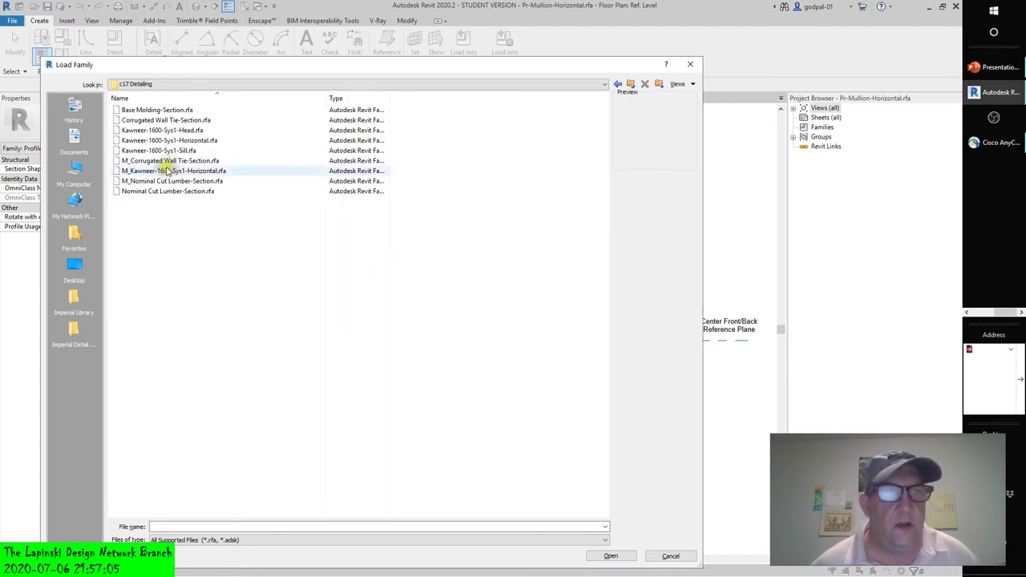
Step: Preview the Kawneer-1600-Sys1 Head, Horizontal and Sill families, and load Kawneer-1600-Sys1-Head.rfa
{"action": "left_click", "coordinate": [146, 131]}
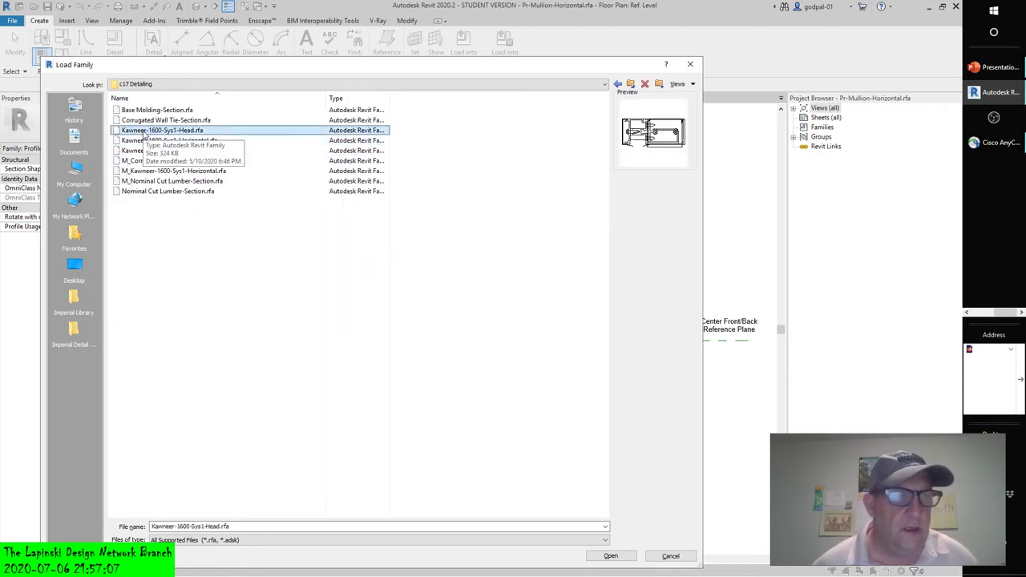
{"action": "left_click", "coordinate": [144, 142]}
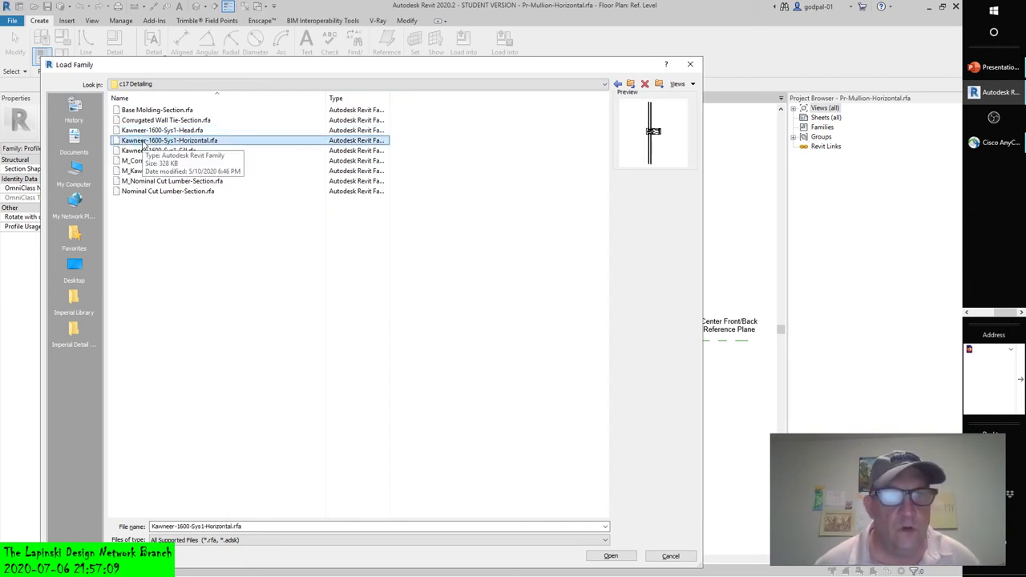
{"action": "left_click", "coordinate": [142, 151]}
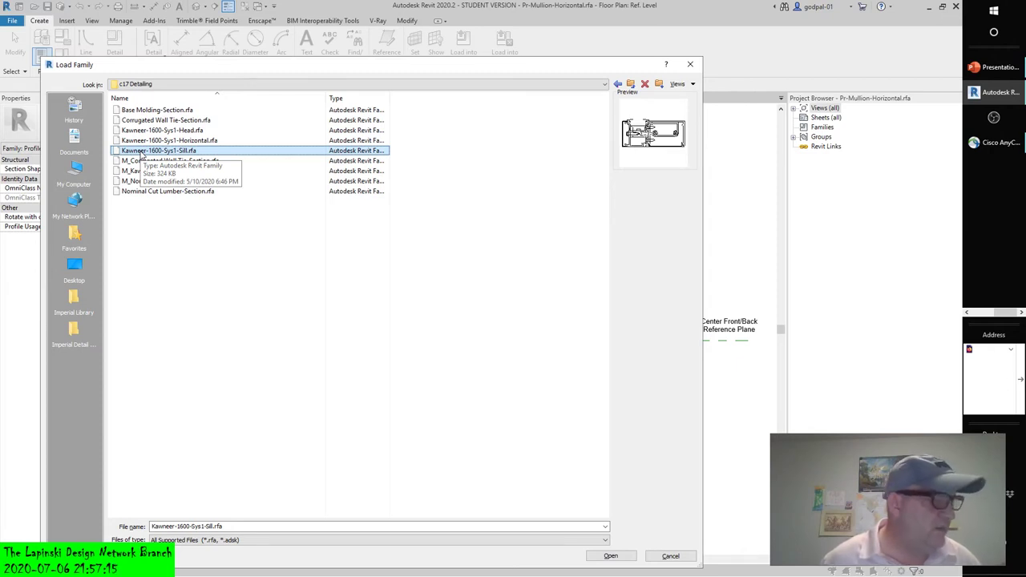
{"action": "left_click", "coordinate": [151, 130]}
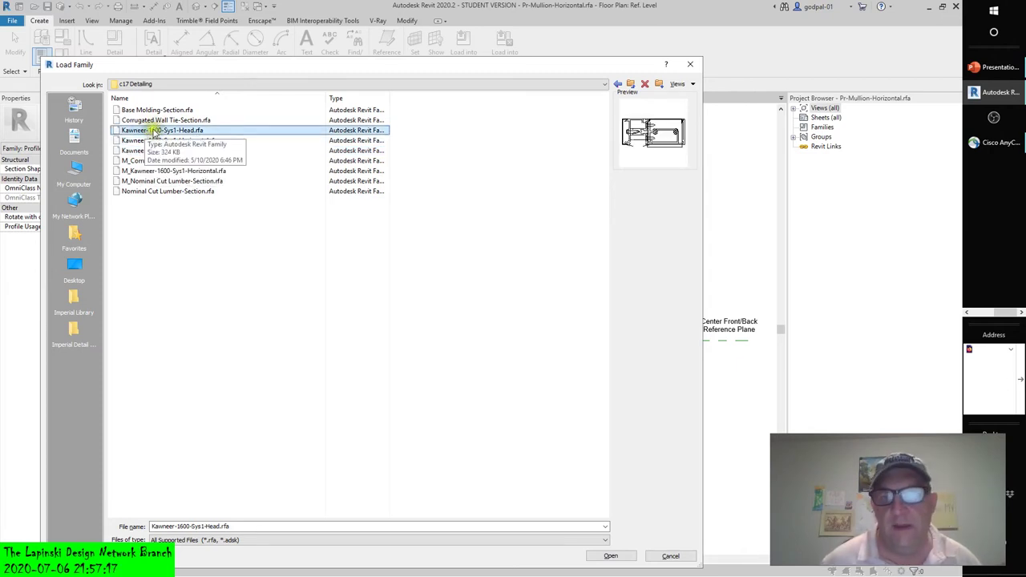
{"action": "left_click", "coordinate": [609, 556]}
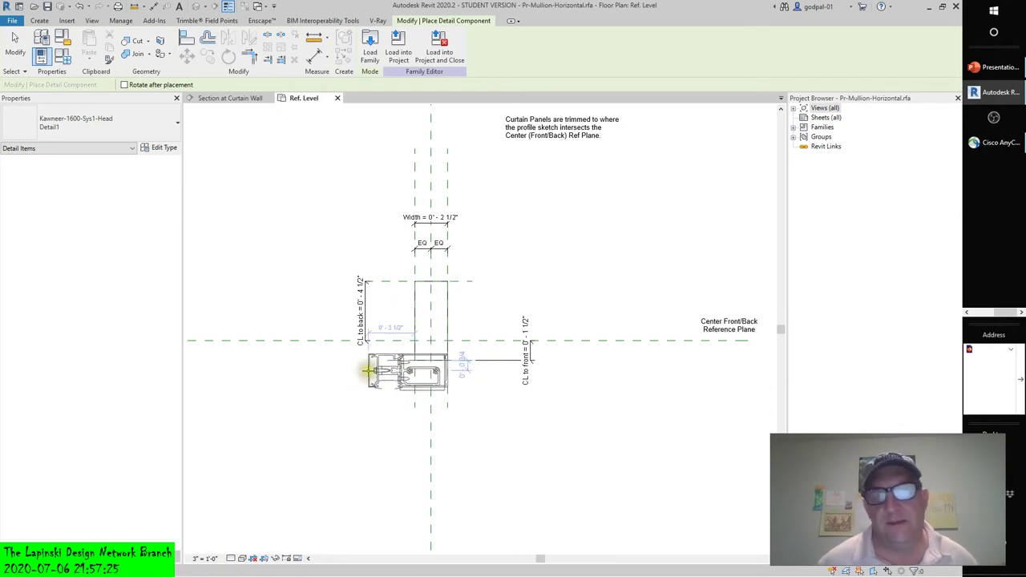
Step: Rotate the Kawneer head detail 90 degrees to stand upright and place it over the mullion's rectangular outline, with its base on the front reference plane
{"action": "scroll", "coordinate": [367, 371], "scroll_direction": "up", "scroll_amount": 3}
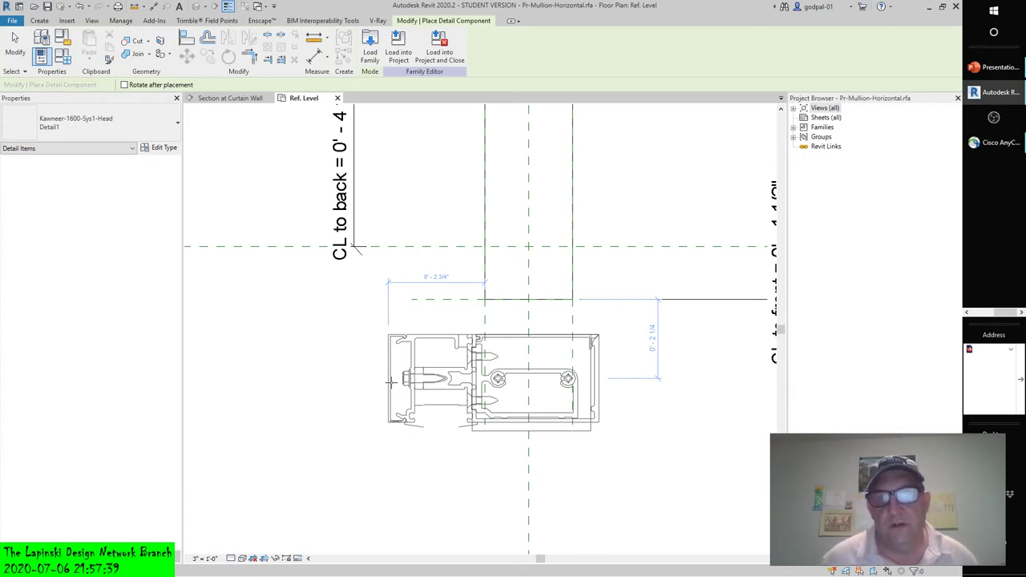
{"action": "scroll", "coordinate": [392, 383], "scroll_direction": "up", "scroll_amount": 2}
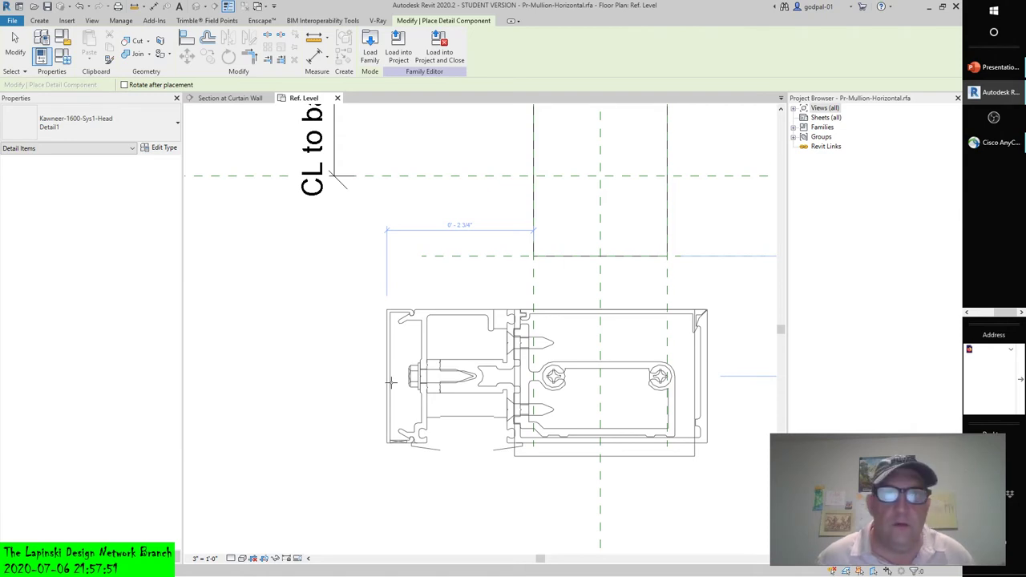
{"action": "scroll", "coordinate": [336, 389], "scroll_direction": "down", "scroll_amount": 4}
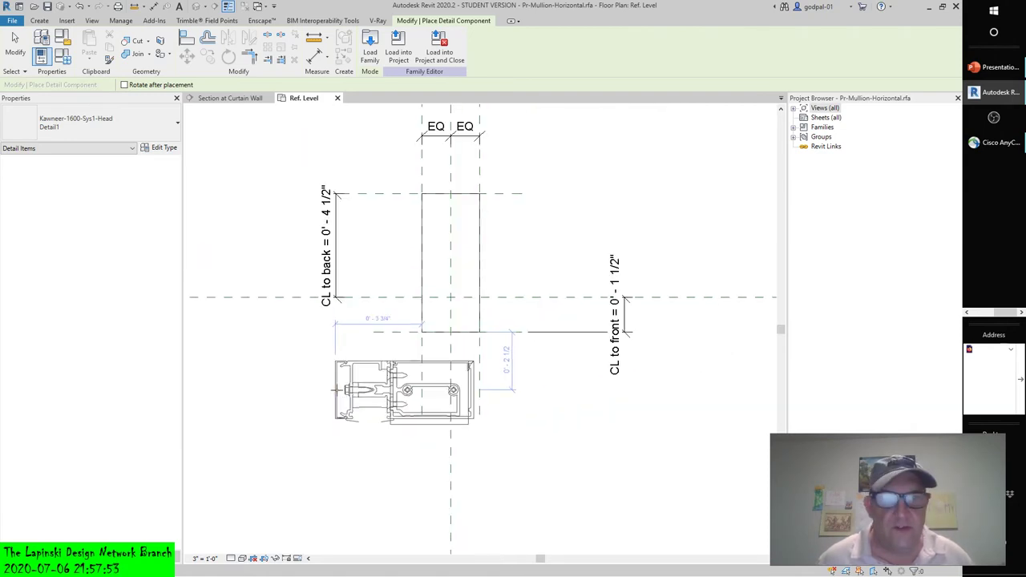
{"action": "scroll", "coordinate": [337, 391], "scroll_direction": "down", "scroll_amount": 3}
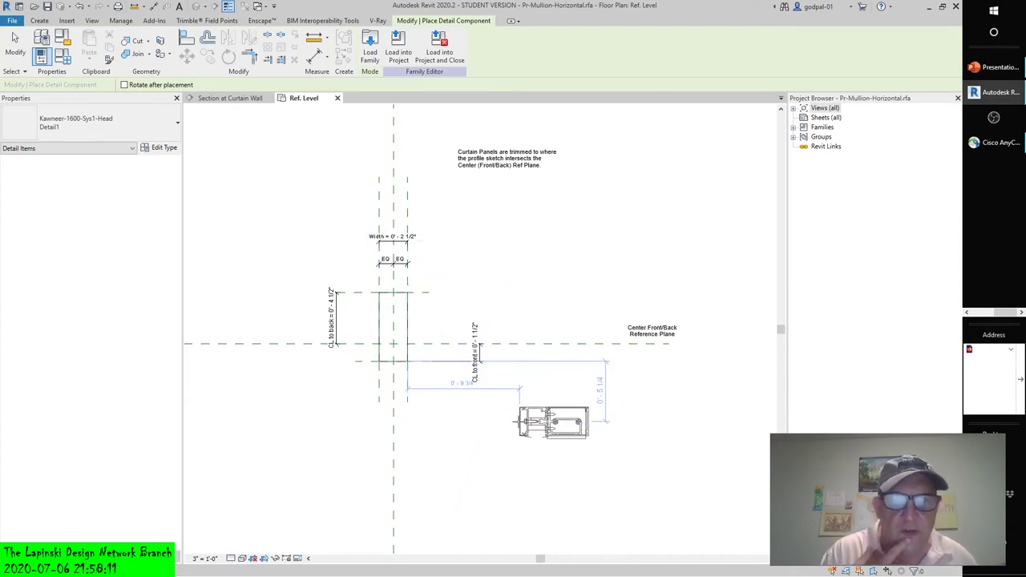
{"action": "key", "text": "space"}
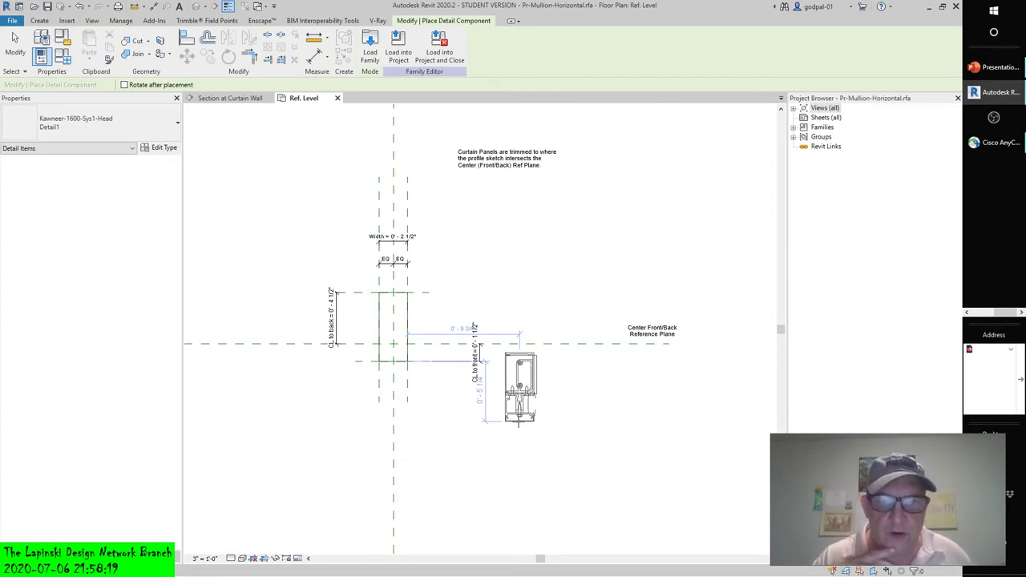
{"action": "left_click_drag", "start_coordinate": [521, 389], "coordinate": [395, 326]}
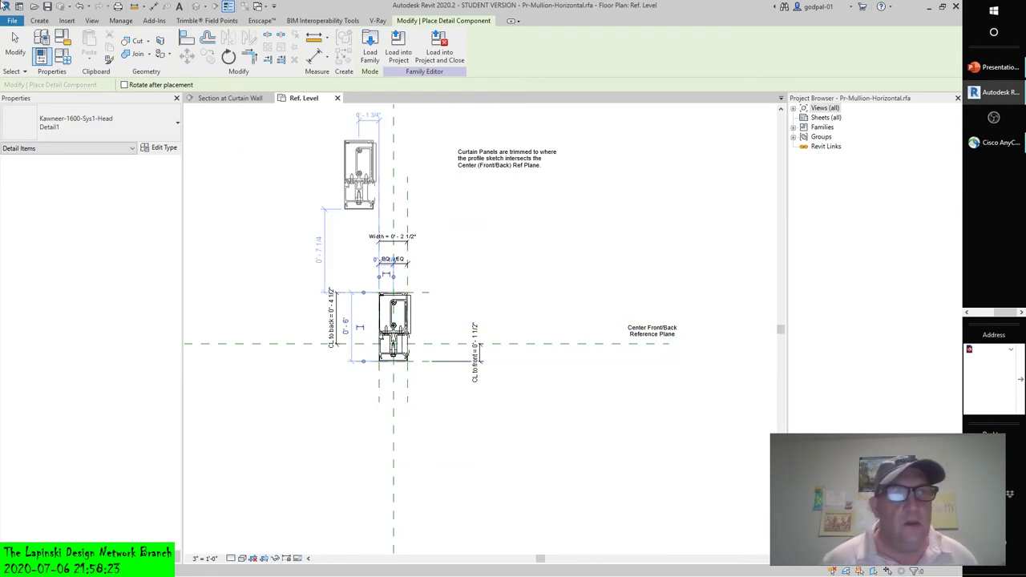
{"action": "key", "text": "Escape"}
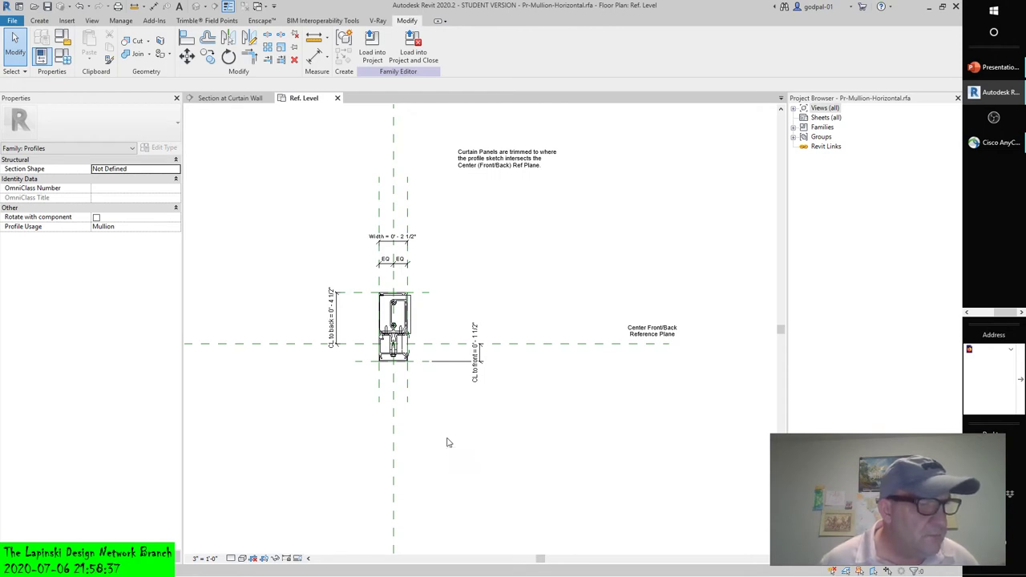
Step: Examine how the placed Kawneer head detail fits the mullion outline and the Center (Front/Back) reference plane
{"action": "left_click", "coordinate": [454, 474]}
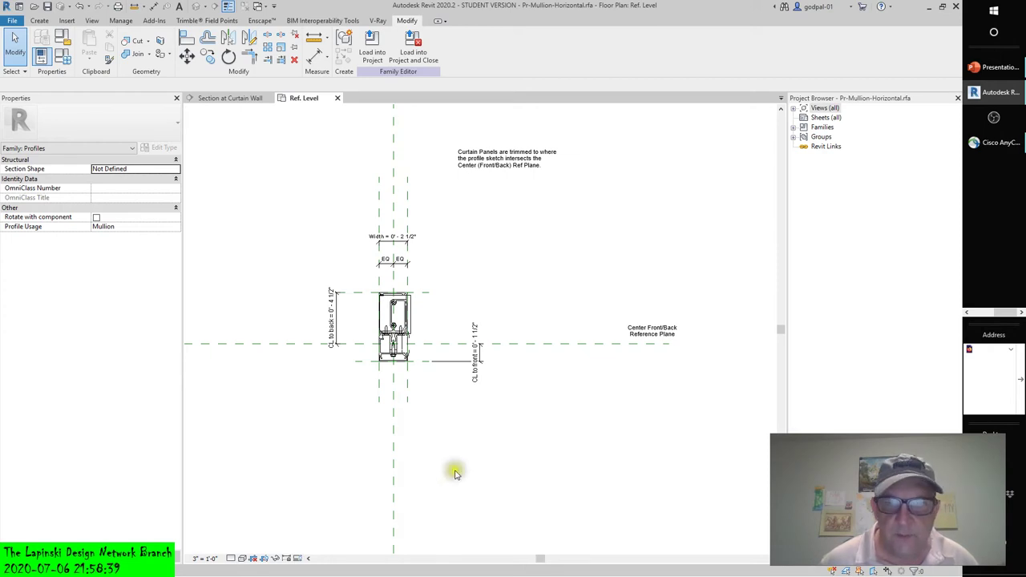
{"action": "left_click", "coordinate": [508, 347]}
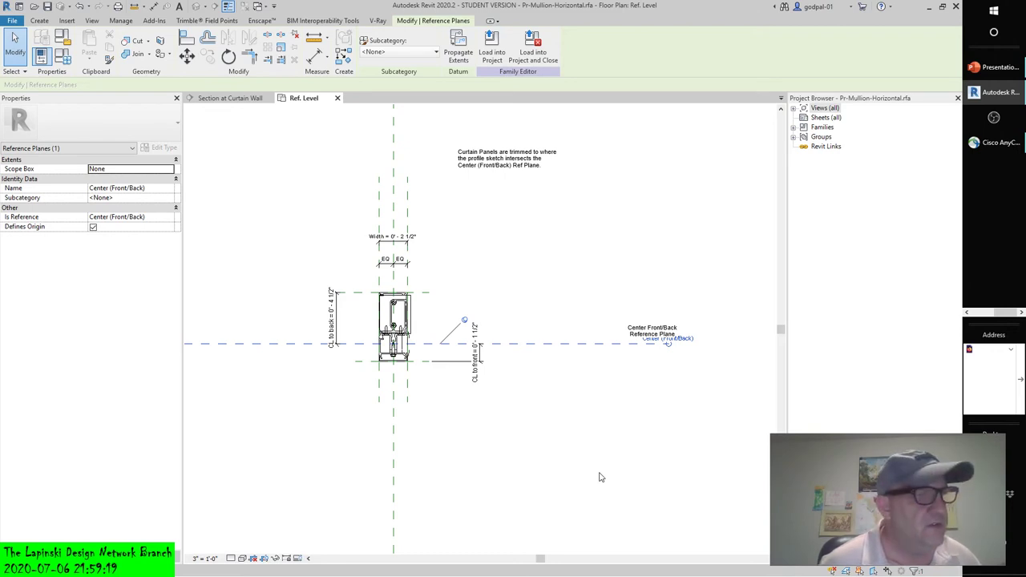
{"action": "left_click", "coordinate": [569, 408]}
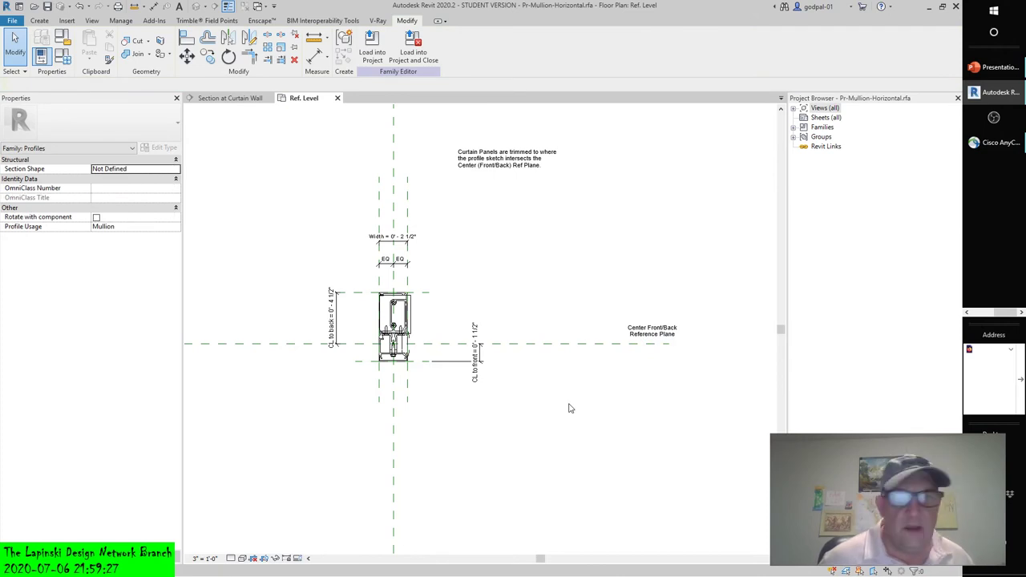
{"action": "scroll", "coordinate": [449, 329], "scroll_direction": "up", "scroll_amount": 5}
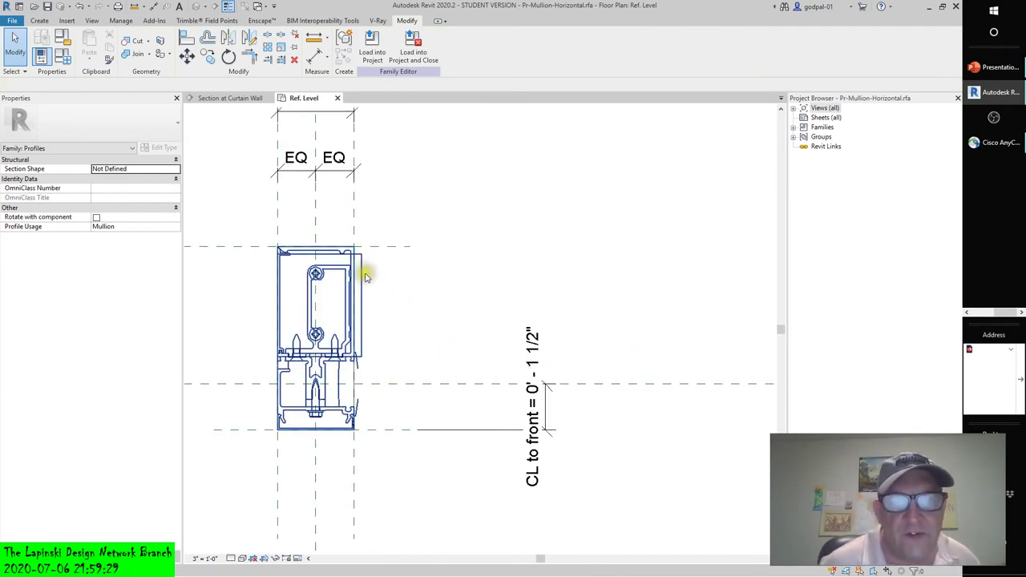
{"action": "left_click", "coordinate": [365, 277]}
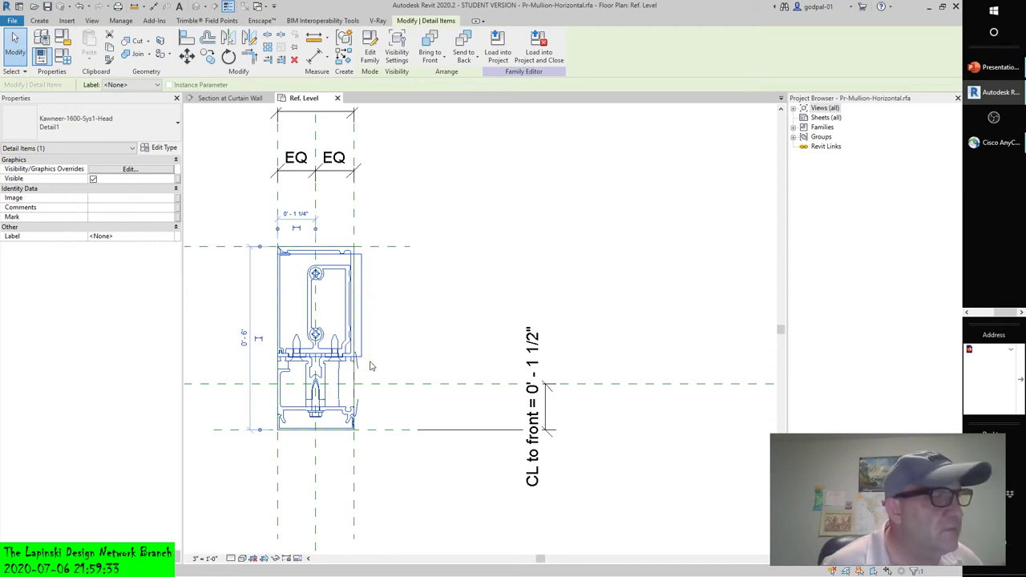
{"action": "left_click", "coordinate": [446, 340]}
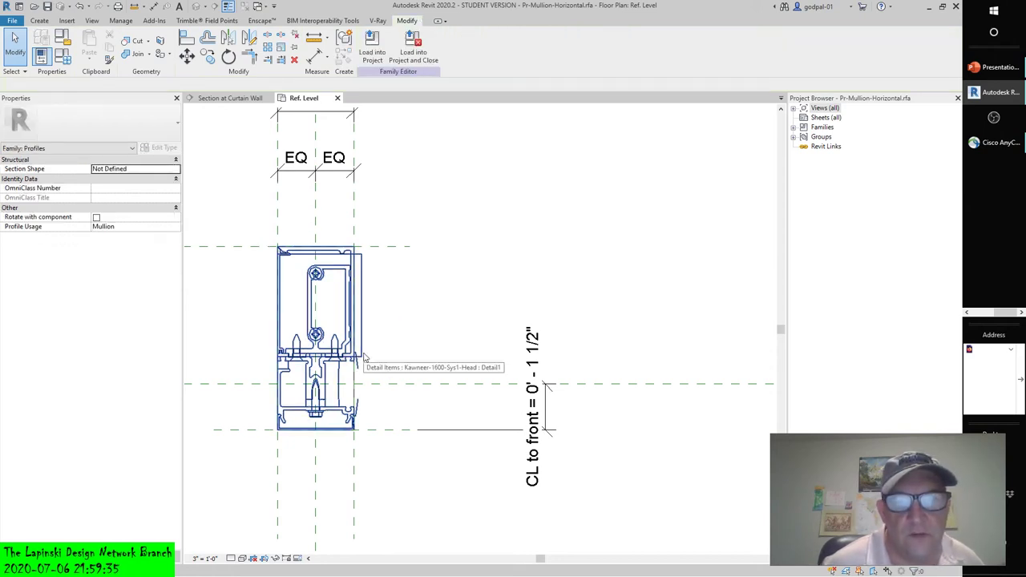
{"action": "scroll", "coordinate": [452, 476], "scroll_direction": "down", "scroll_amount": 2}
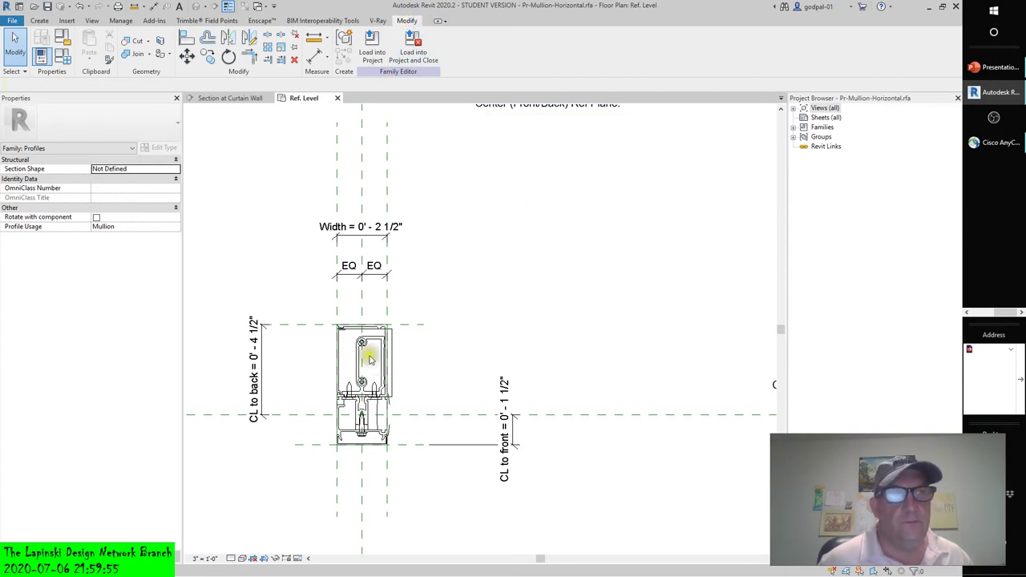
Step: Check the placed head detail's properties and the Ref. Level view's Visibility/Graphic Overrides without changing them
{"action": "left_click", "coordinate": [350, 362]}
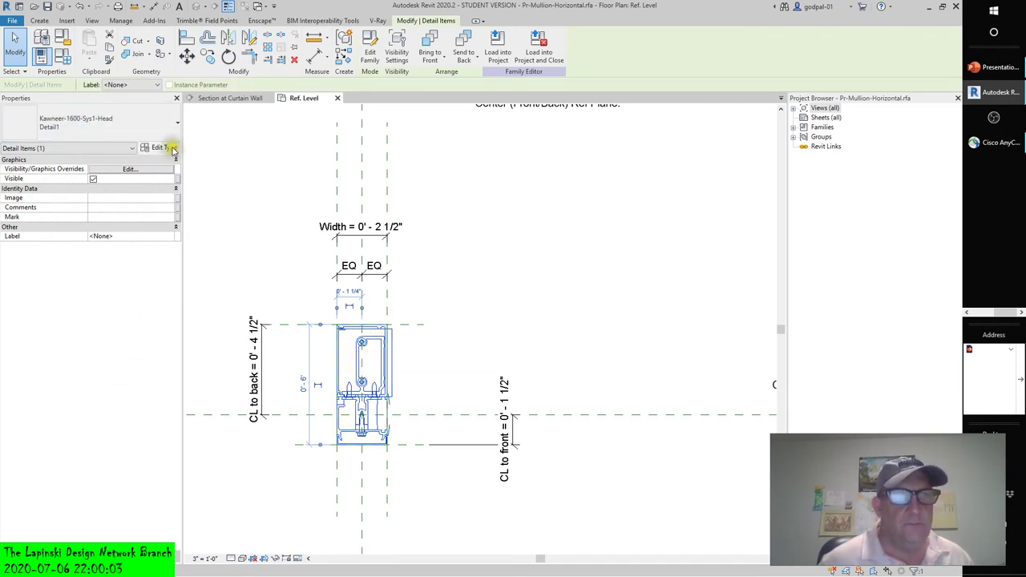
{"action": "left_click", "coordinate": [160, 124]}
{"action": "left_click", "coordinate": [135, 369]}
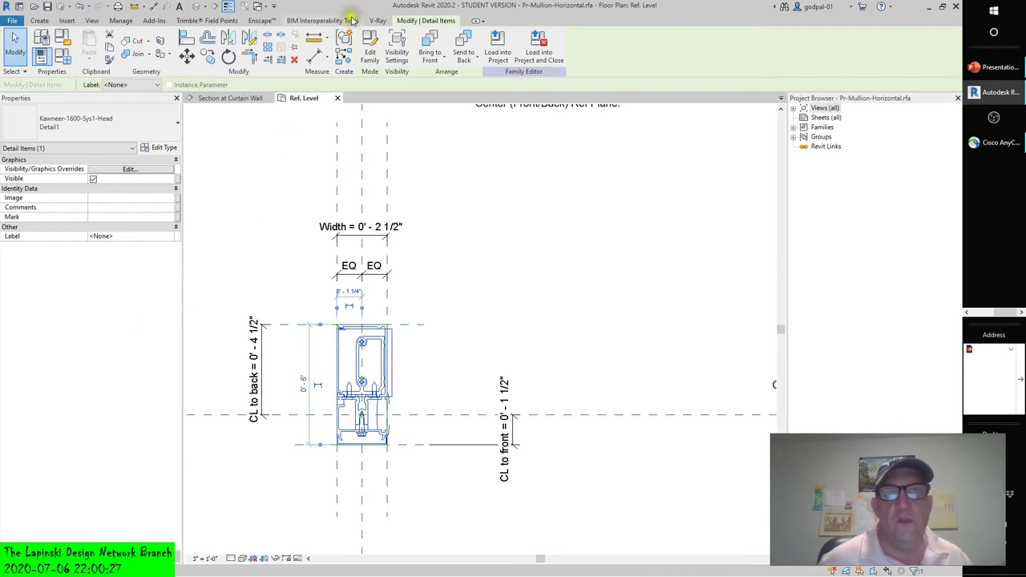
{"action": "left_click", "coordinate": [91, 20]}
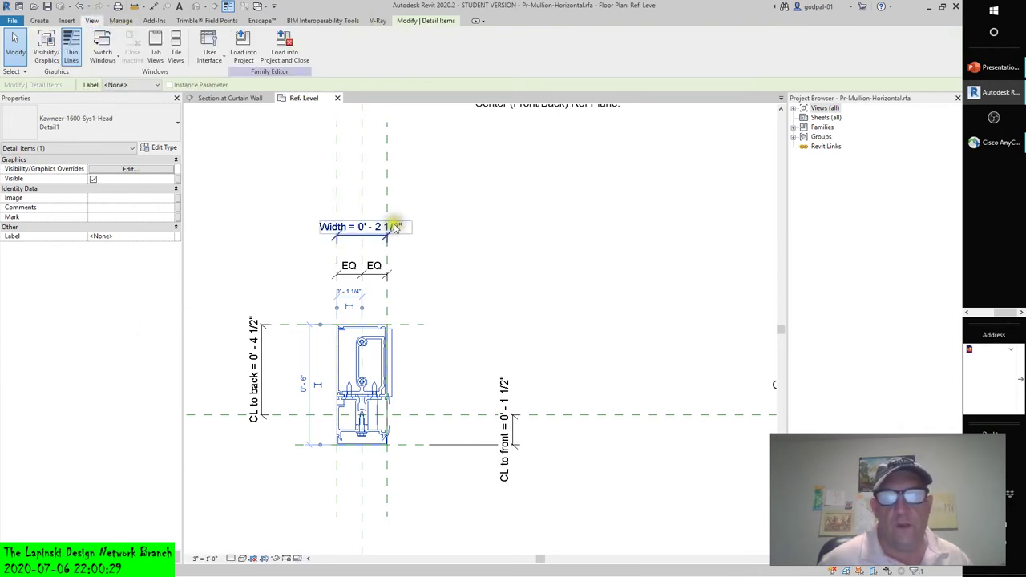
{"action": "left_click", "coordinate": [47, 48]}
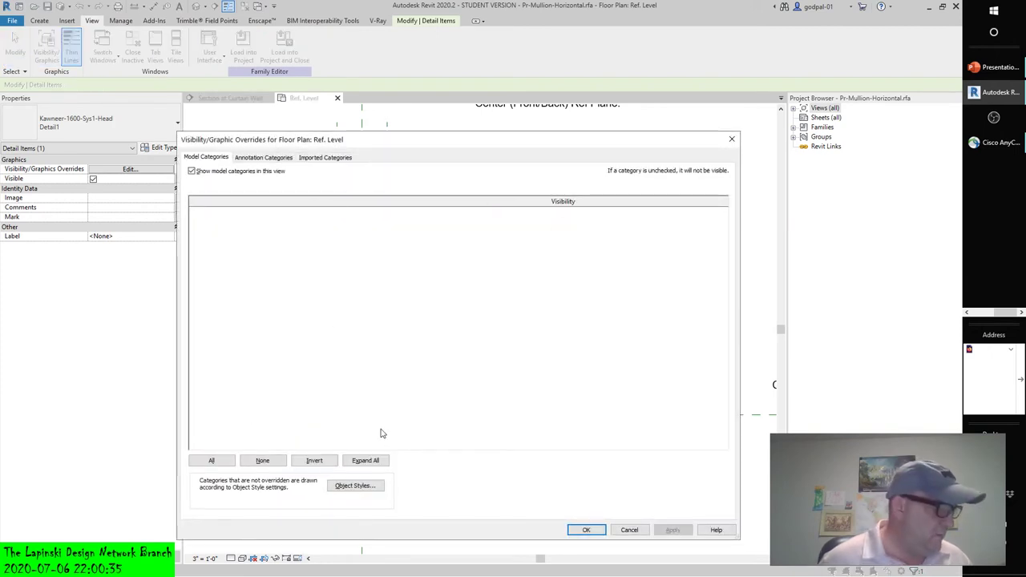
{"action": "left_click", "coordinate": [389, 411]}
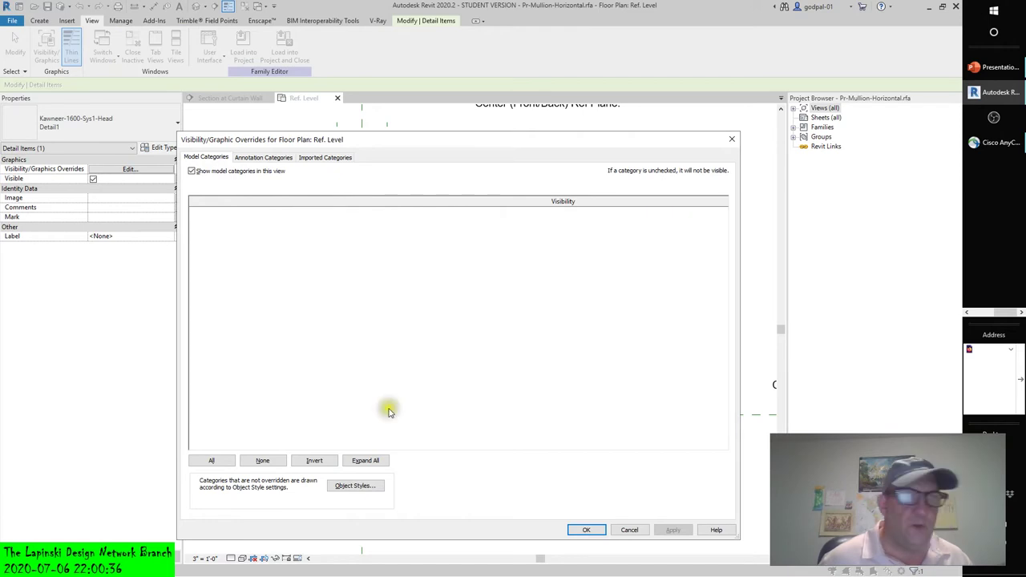
{"action": "left_click", "coordinate": [629, 530]}
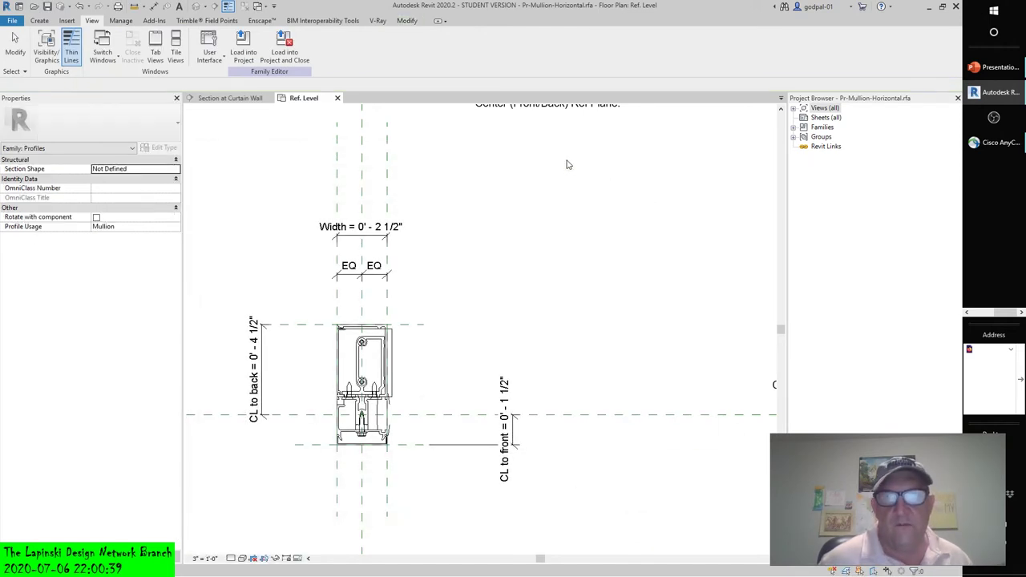
{"action": "left_click", "coordinate": [566, 211]}
{"action": "left_click", "coordinate": [532, 225]}
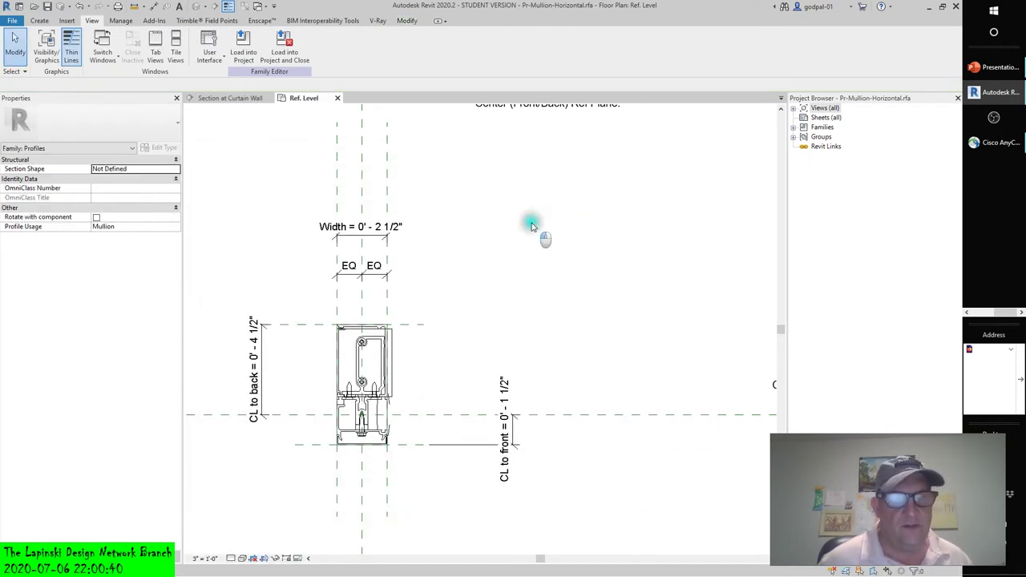
Step: Limit the Kawneer head detail's visibility to the Fine detail level by turning off Coarse and Medium
{"action": "left_click", "coordinate": [374, 345]}
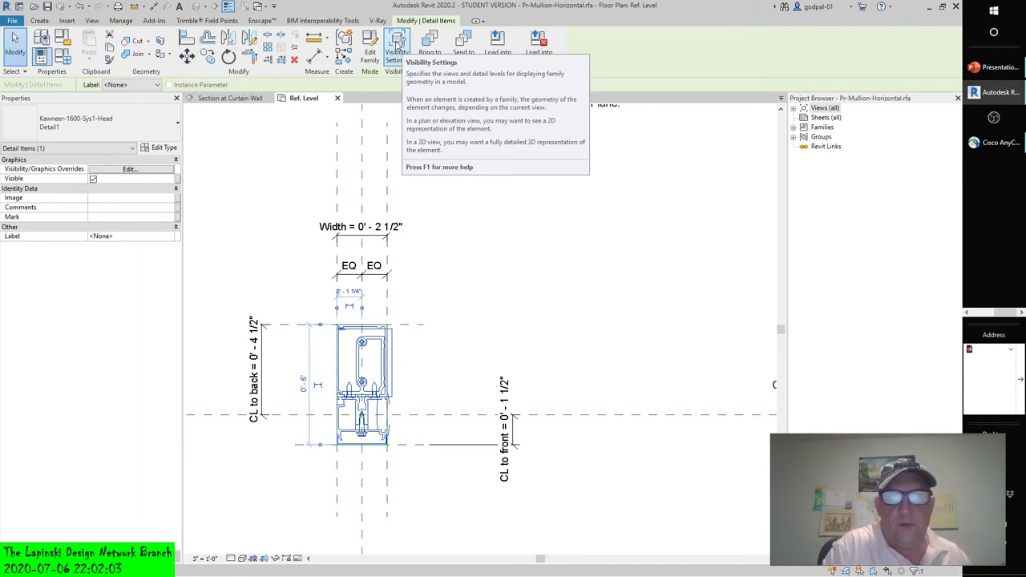
{"action": "left_click", "coordinate": [396, 44]}
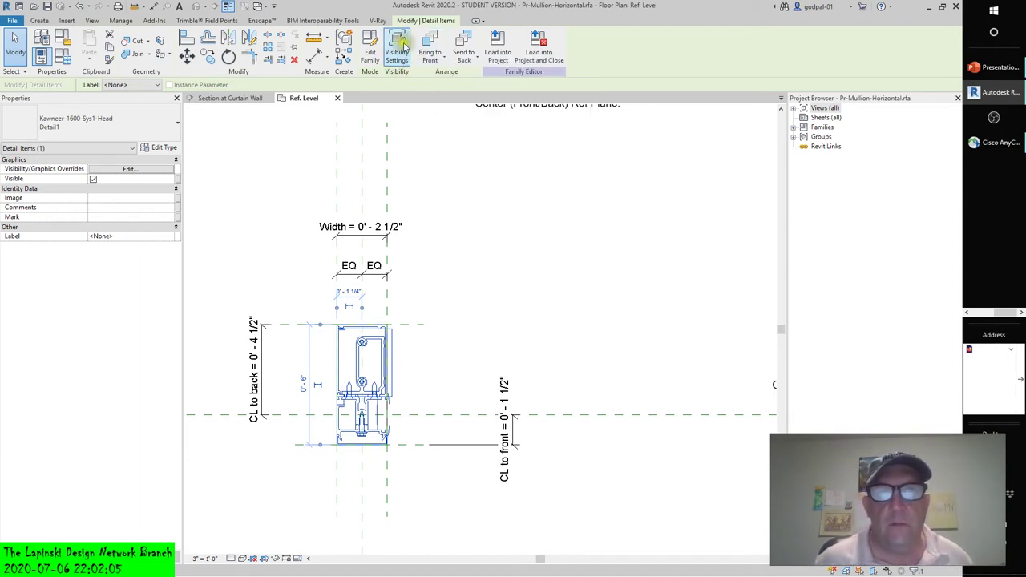
{"action": "left_click_drag", "start_coordinate": [518, 261], "coordinate": [577, 176]}
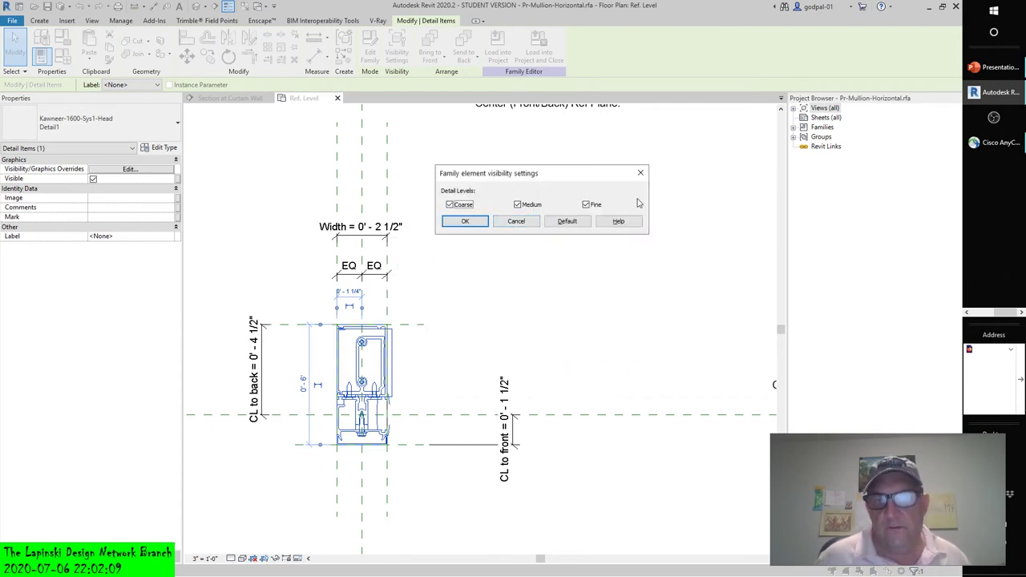
{"action": "left_click", "coordinate": [450, 205]}
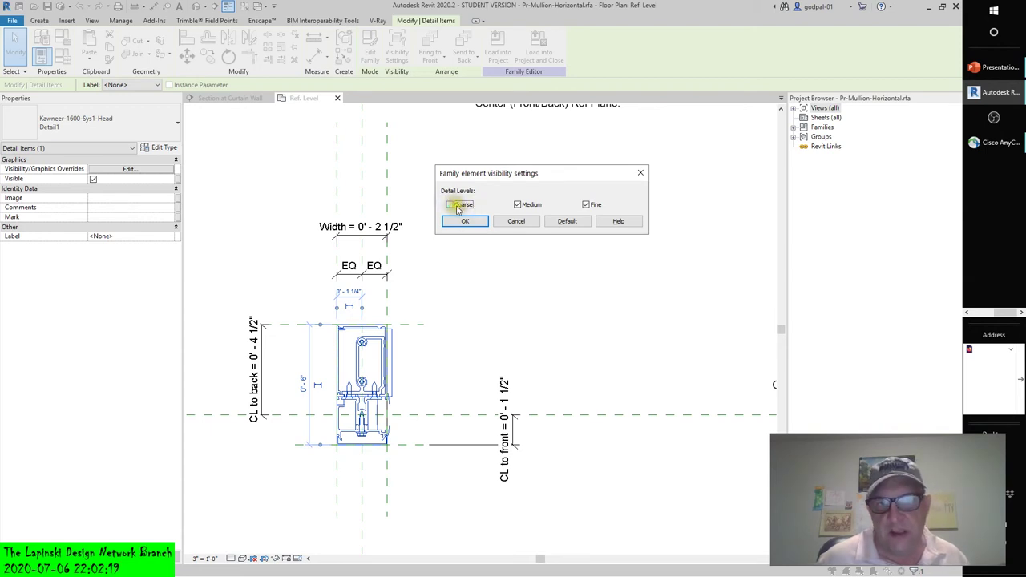
{"action": "left_click", "coordinate": [518, 205]}
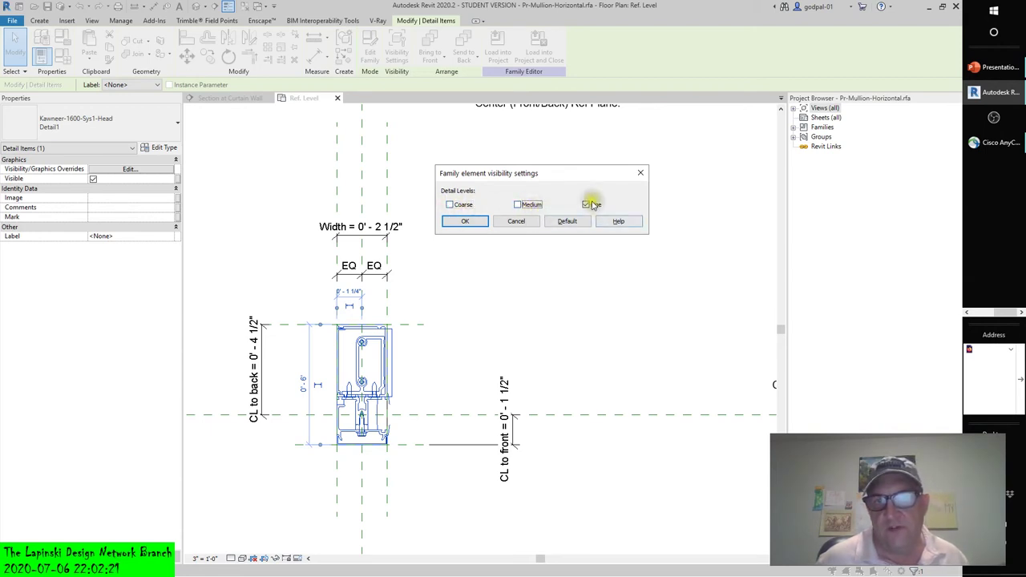
{"action": "left_click", "coordinate": [466, 221]}
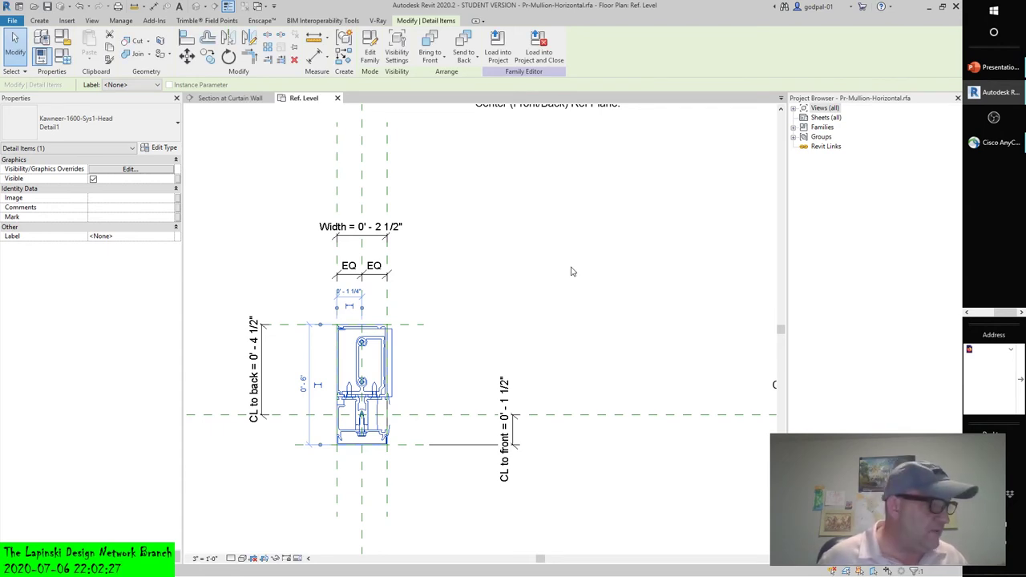
Step: Load the updated mullion profile into c17-Sample-Building and dismiss the reminder to save the project
{"action": "left_click", "coordinate": [498, 49]}
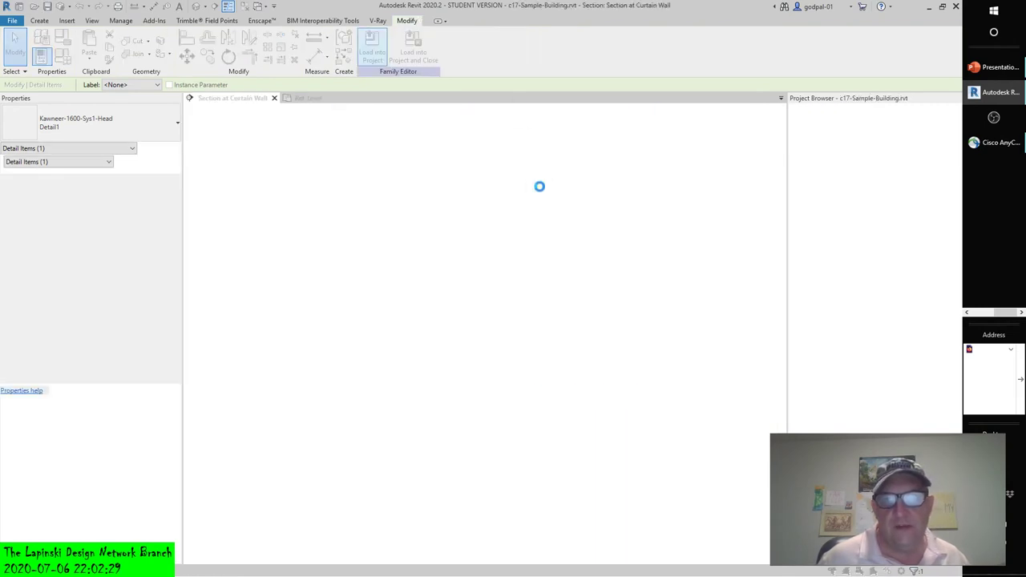
{"action": "left_click", "coordinate": [458, 296]}
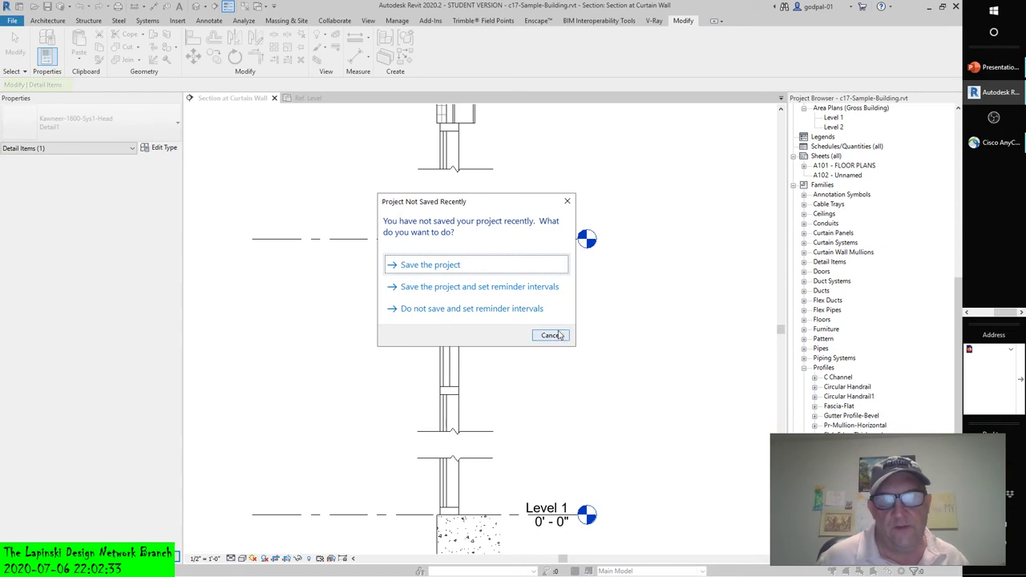
{"action": "left_click", "coordinate": [550, 334]}
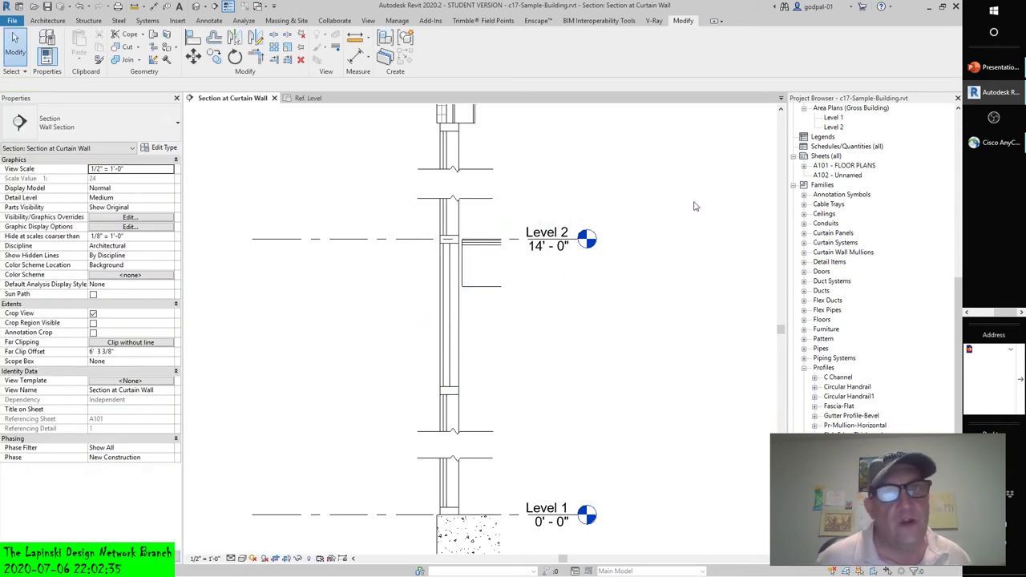
Step: Set the Section at Curtain Wall view's detail level to Fine and inspect the mullion at Level 2
{"action": "scroll", "coordinate": [695, 206], "scroll_direction": "down", "scroll_amount": 3}
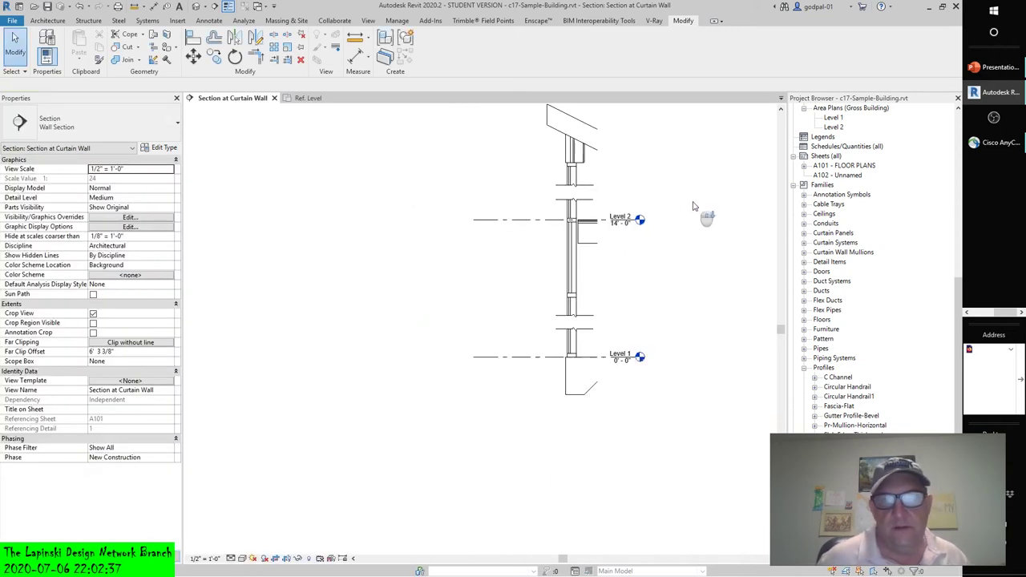
{"action": "middle_click_drag", "start_coordinate": [695, 206], "coordinate": [568, 290]}
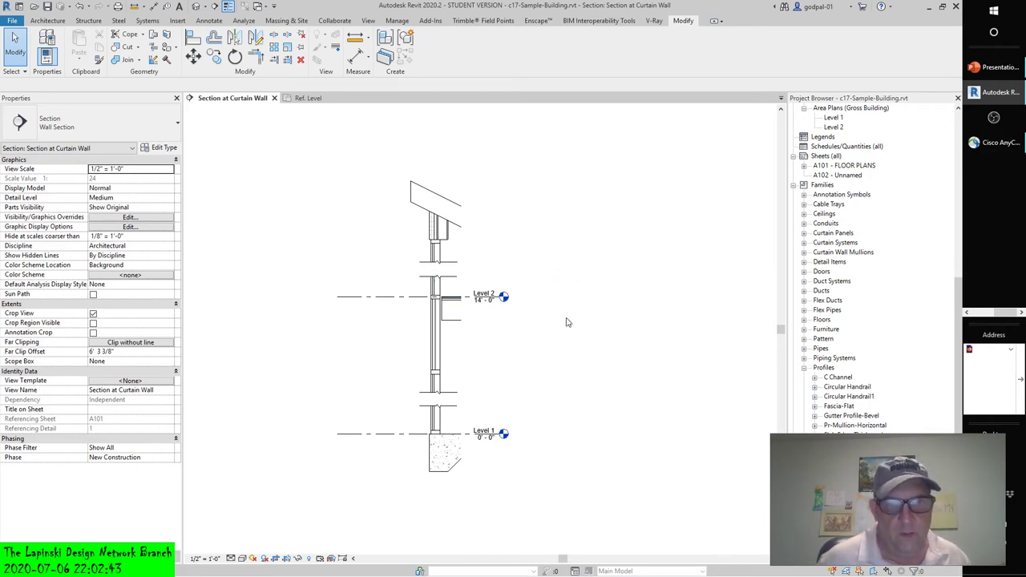
{"action": "left_click", "coordinate": [231, 558]}
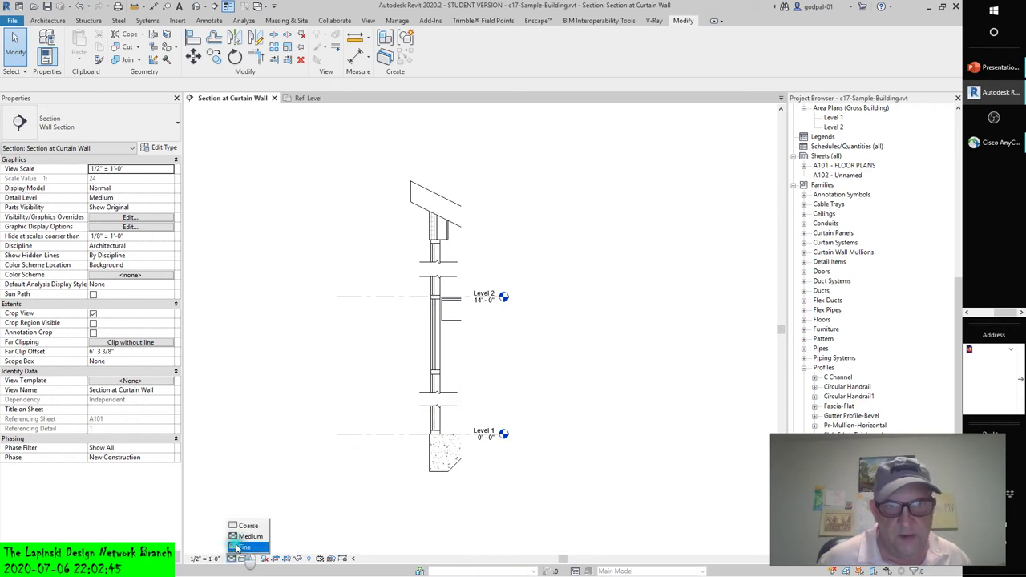
{"action": "left_click", "coordinate": [238, 547]}
{"action": "scroll", "coordinate": [437, 295], "scroll_direction": "up", "scroll_amount": 8}
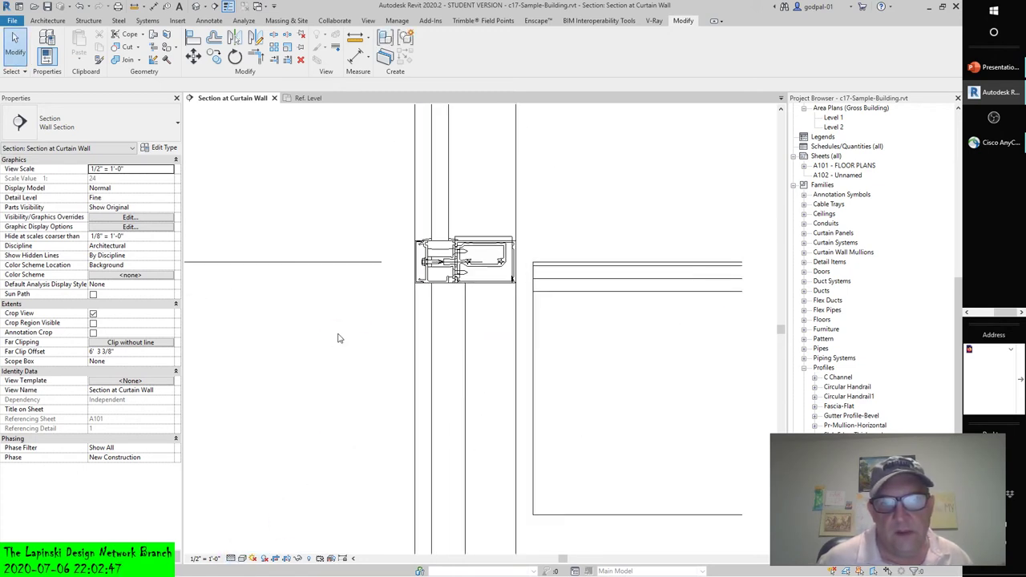
Step: Compare the Level 2 mullion at Coarse and Medium detail levels, finishing with the view at Fine
{"action": "scroll", "coordinate": [338, 338], "scroll_direction": "down", "scroll_amount": 4}
{"action": "left_click", "coordinate": [230, 558]}
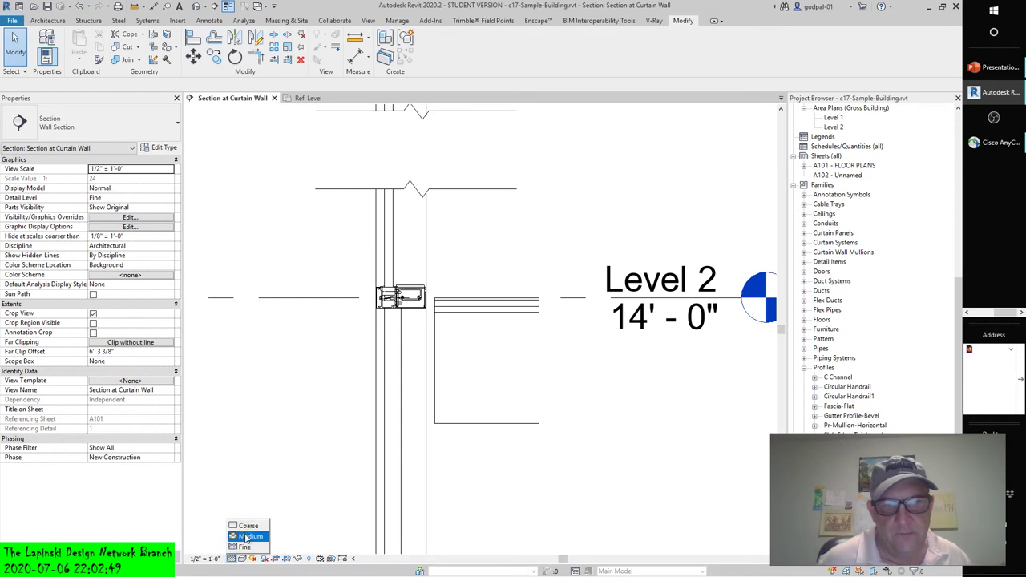
{"action": "left_click", "coordinate": [242, 525]}
{"action": "left_click", "coordinate": [231, 558]}
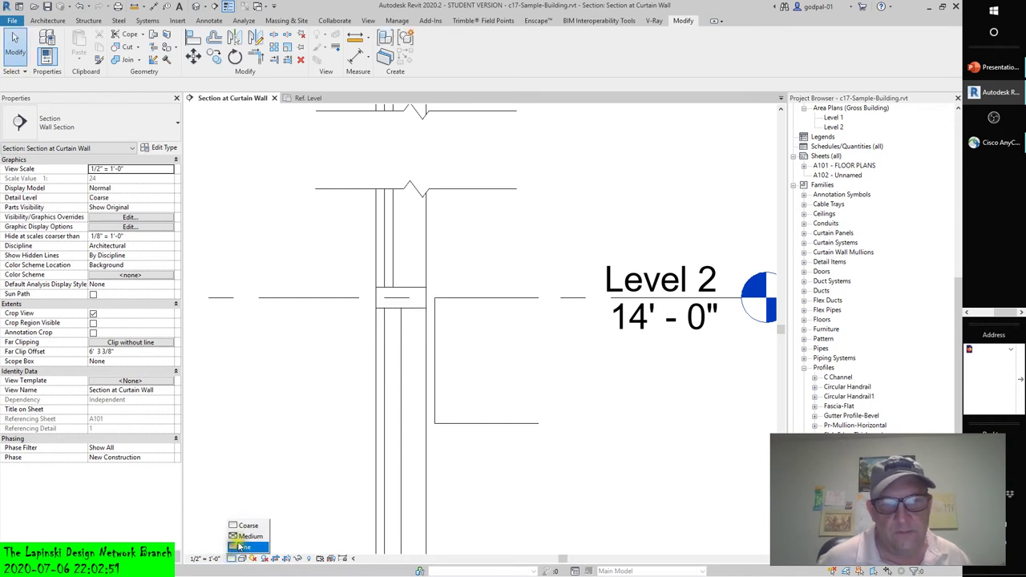
{"action": "left_click", "coordinate": [248, 536]}
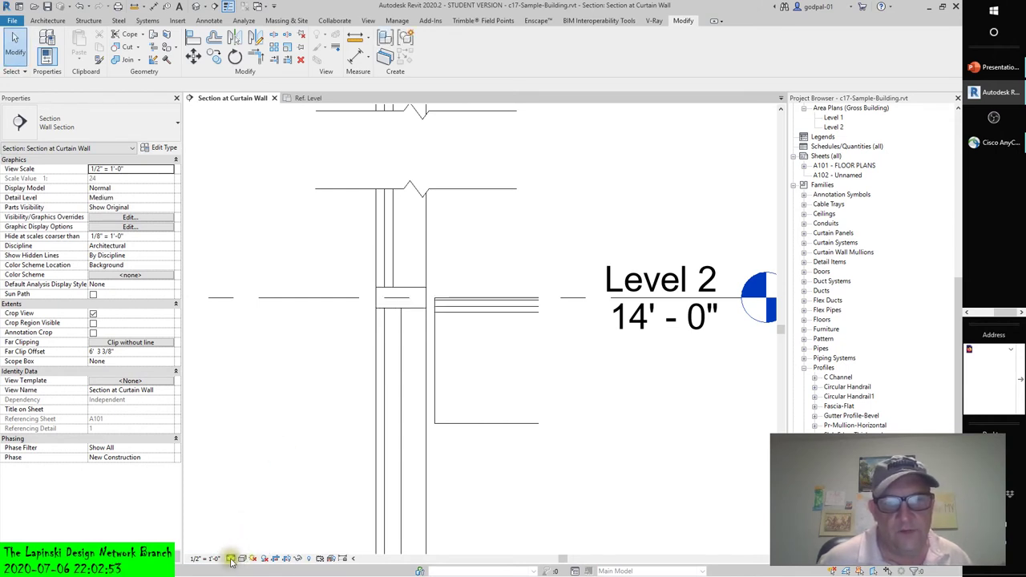
{"action": "left_click", "coordinate": [231, 558]}
{"action": "left_click", "coordinate": [240, 547]}
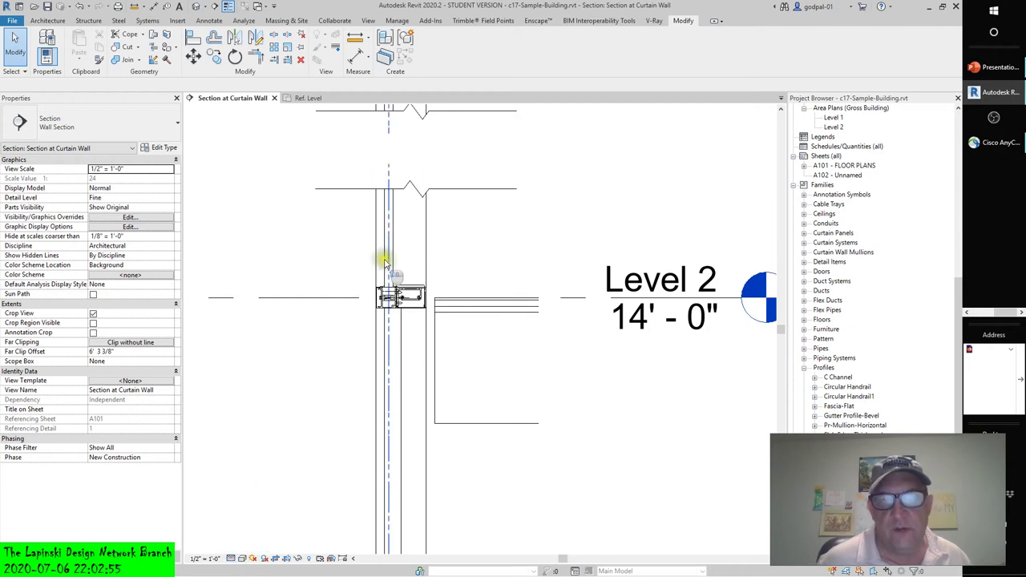
Step: Examine the Kawneer detail in the horizontal mullions along the curtain wall section
{"action": "scroll", "coordinate": [389, 277], "scroll_direction": "up", "scroll_amount": 4}
{"action": "scroll", "coordinate": [232, 425], "scroll_direction": "down", "scroll_amount": 8}
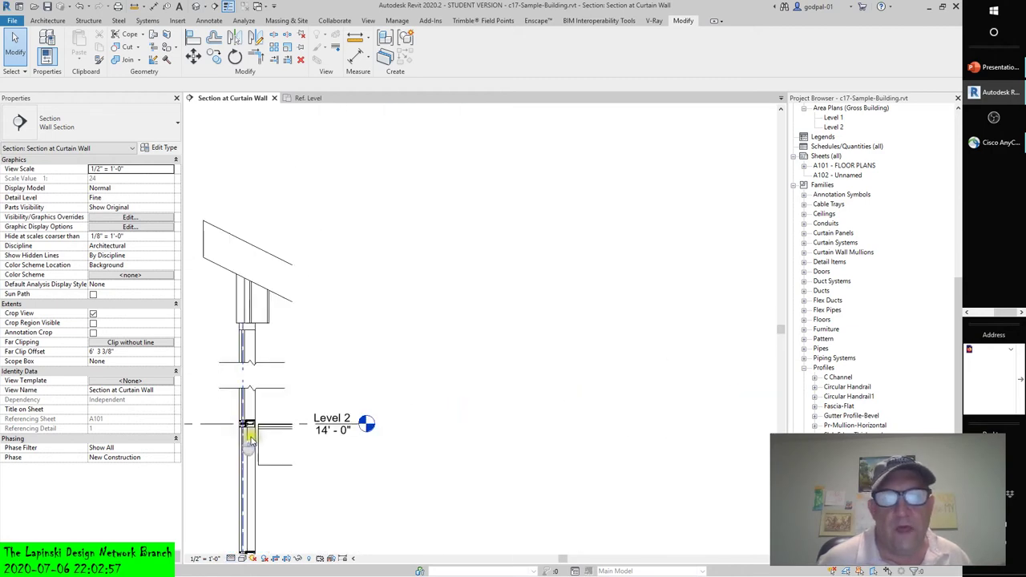
{"action": "scroll", "coordinate": [250, 439], "scroll_direction": "up", "scroll_amount": 4}
{"action": "left_click", "coordinate": [371, 319]}
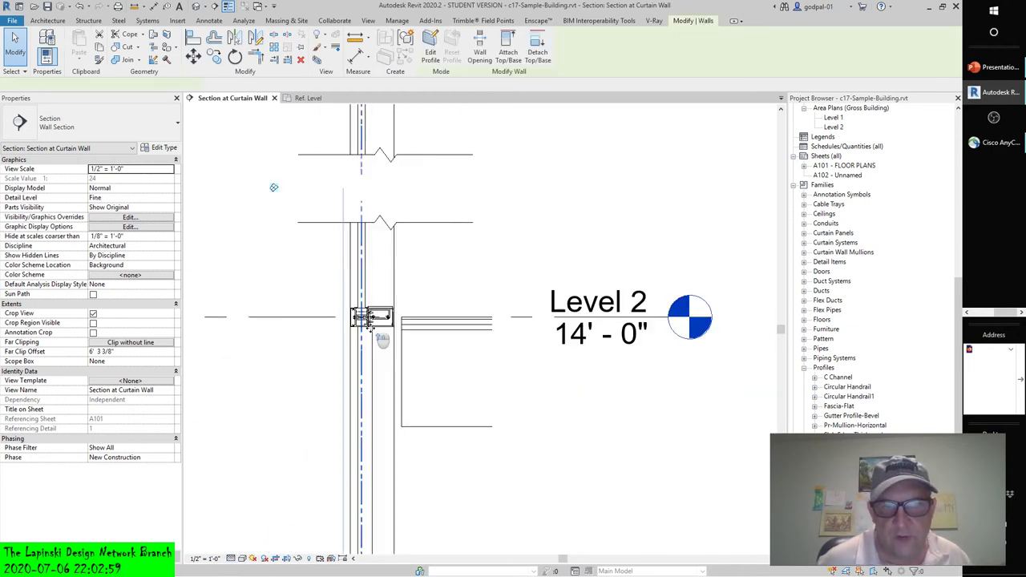
{"action": "scroll", "coordinate": [241, 393], "scroll_direction": "up", "scroll_amount": 1}
{"action": "scroll", "coordinate": [236, 390], "scroll_direction": "down", "scroll_amount": 3}
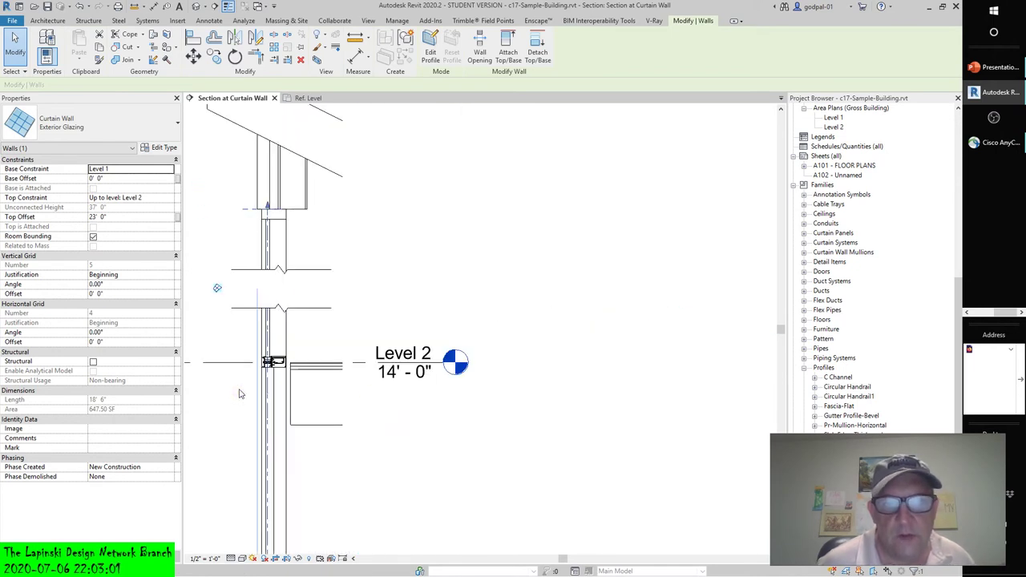
{"action": "left_click", "coordinate": [463, 464]}
{"action": "middle_click_drag", "start_coordinate": [463, 464], "coordinate": [653, 348]}
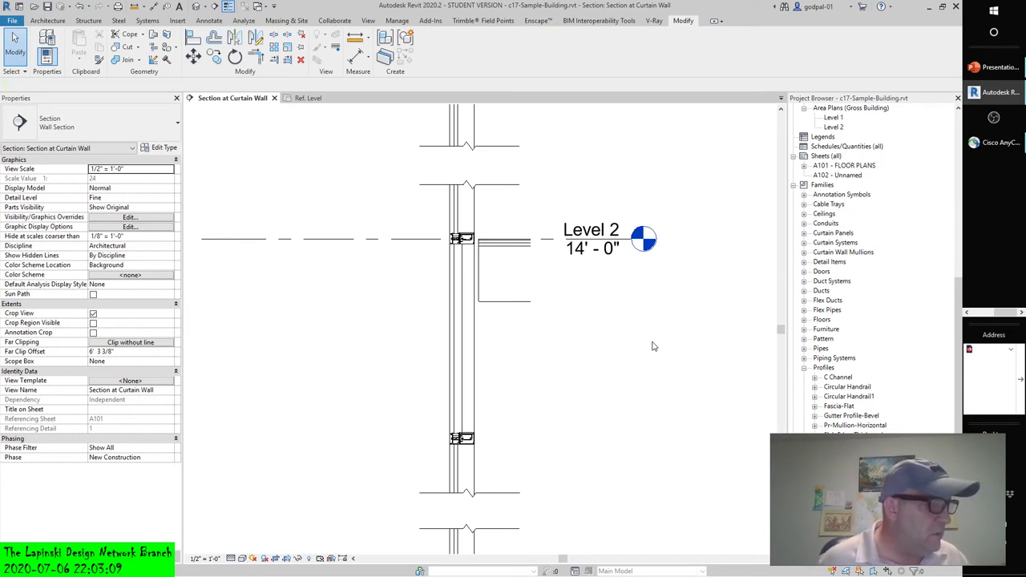
{"action": "left_click", "coordinate": [321, 223]}
{"action": "left_click", "coordinate": [336, 204]}
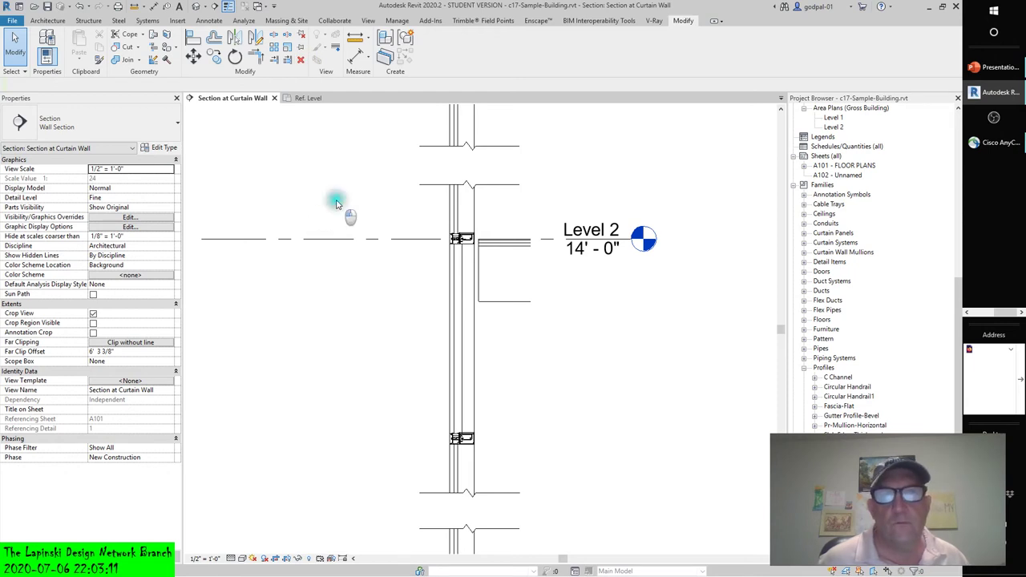
{"action": "left_click", "coordinate": [338, 202]}
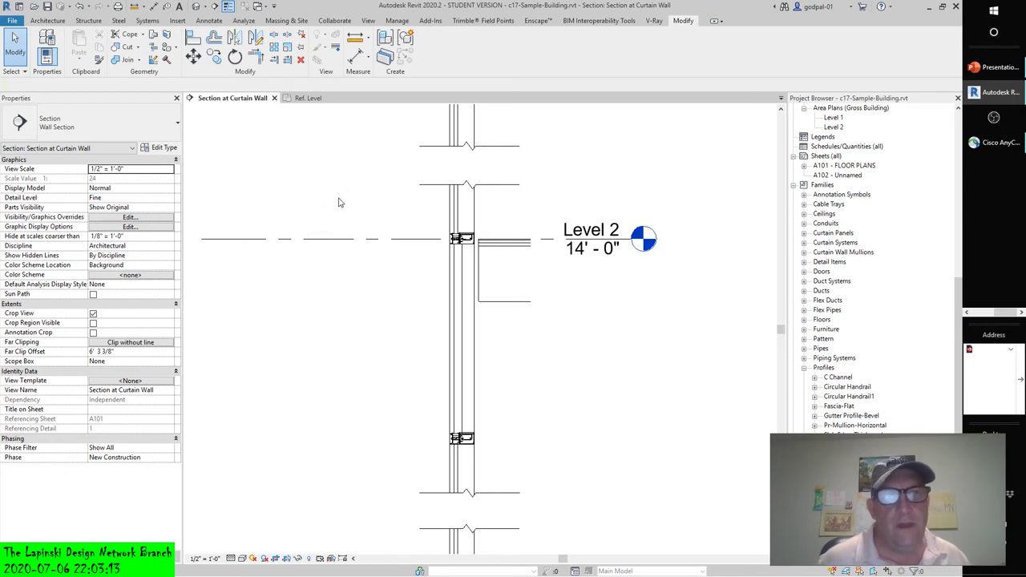
{"action": "left_click", "coordinate": [307, 100]}
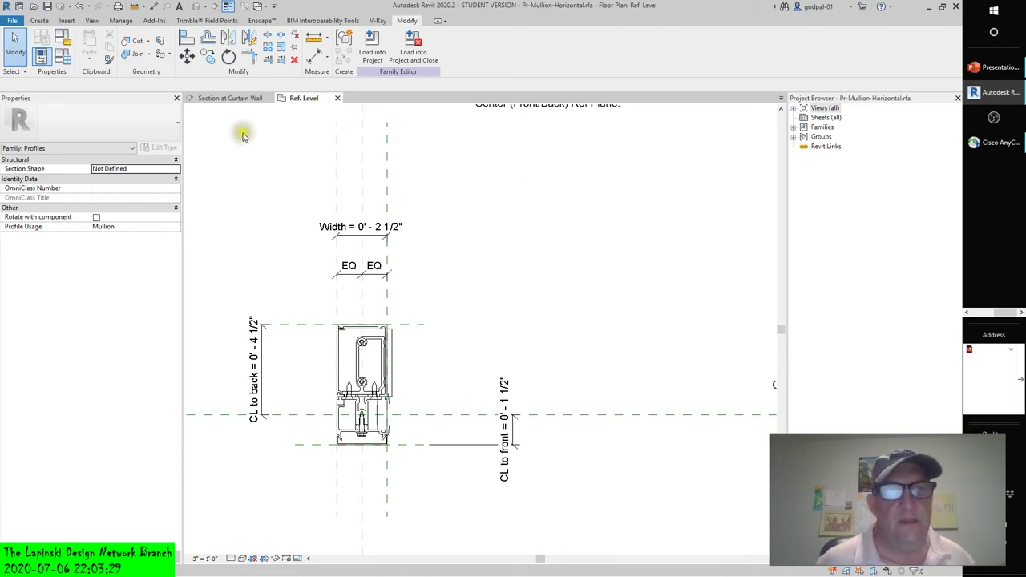
{"action": "left_click", "coordinate": [229, 97]}
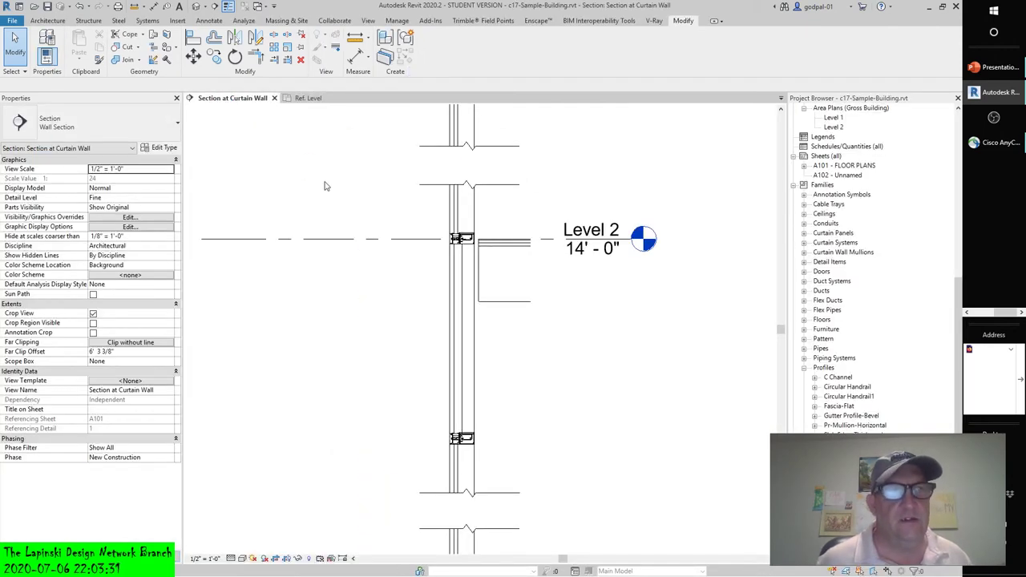
{"action": "middle_click_drag", "start_coordinate": [325, 186], "coordinate": [349, 230]}
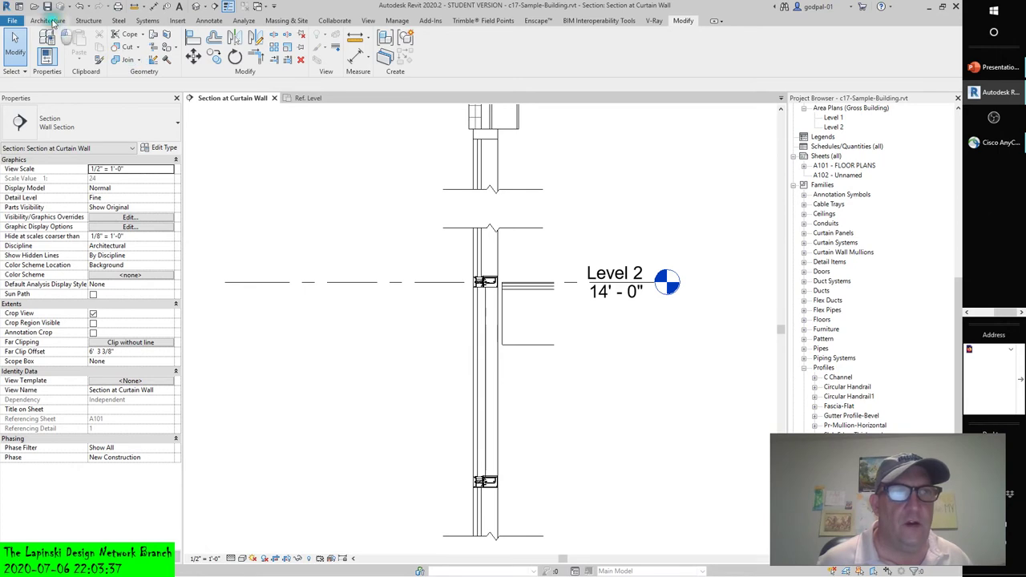
{"action": "left_click", "coordinate": [53, 20]}
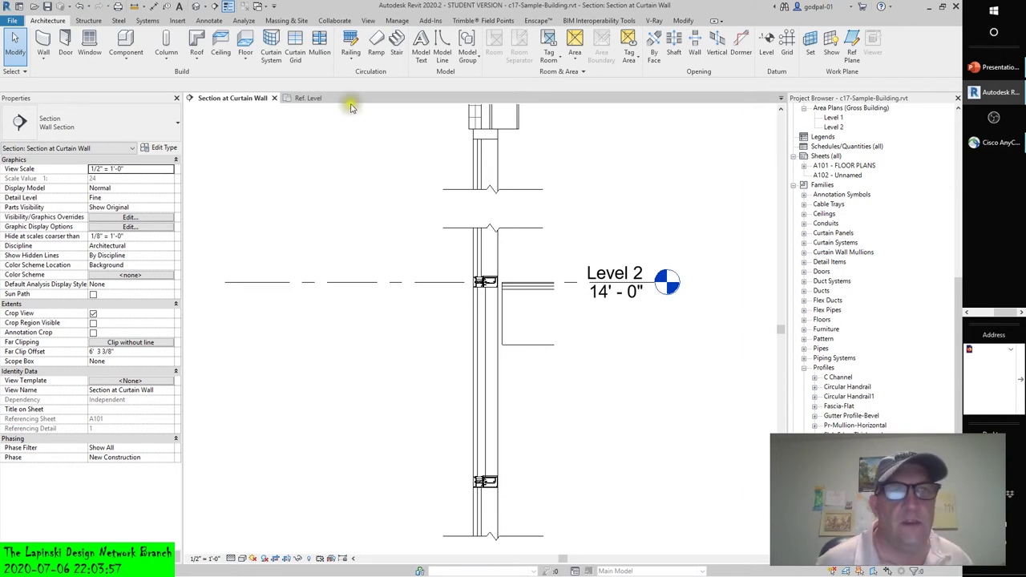
Step: Draw a rectangular callout around the curtain wall mullion and floor edge at Level 2
{"action": "left_click", "coordinate": [370, 21]}
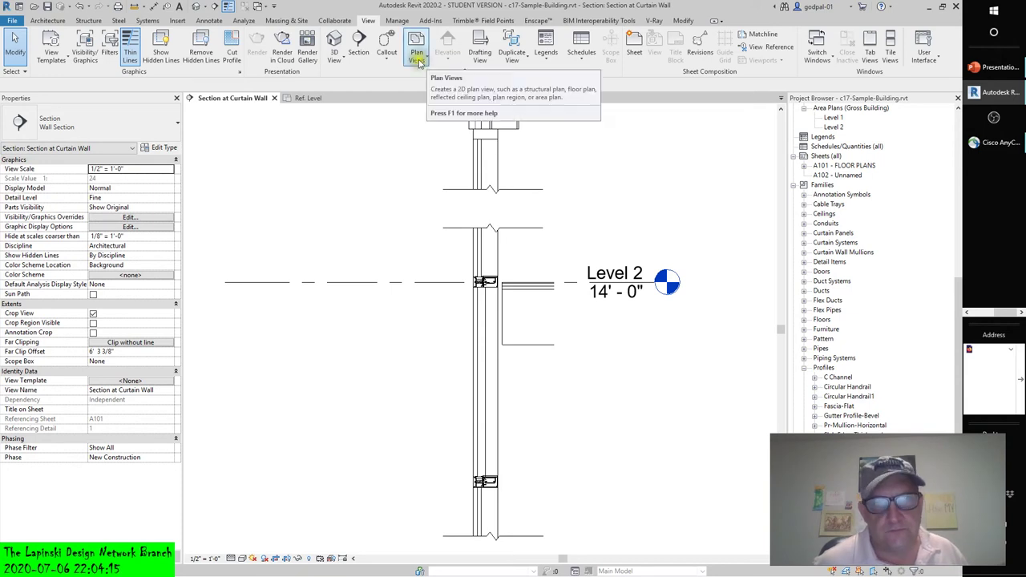
{"action": "left_click", "coordinate": [387, 58]}
{"action": "left_click", "coordinate": [401, 76]}
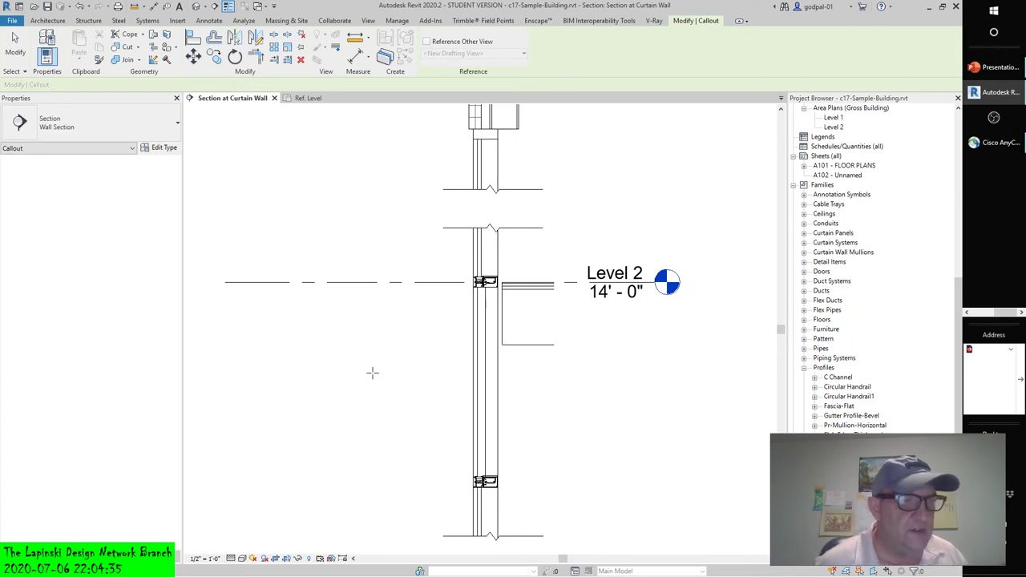
{"action": "left_click", "coordinate": [546, 247]}
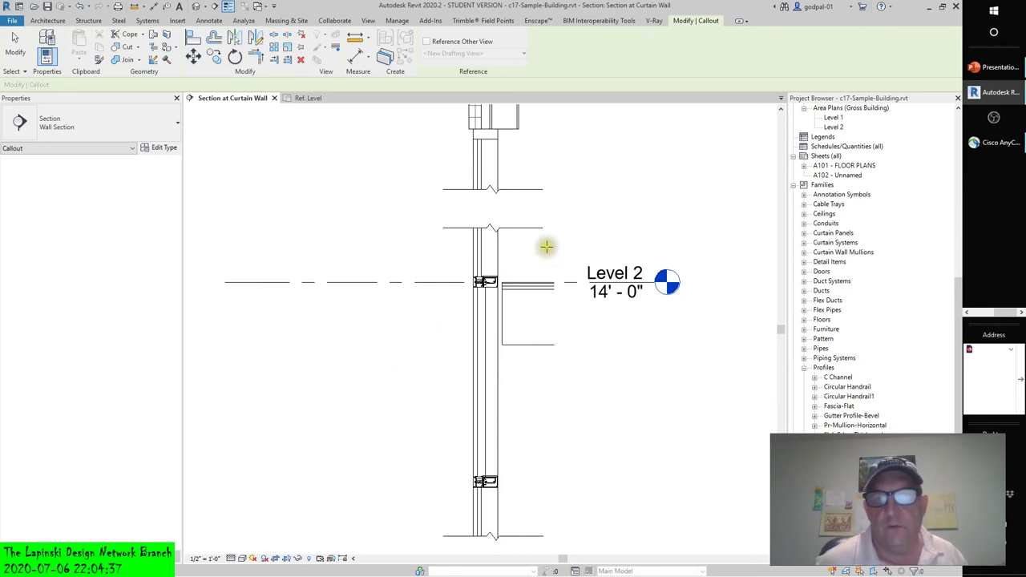
{"action": "left_click", "coordinate": [413, 381]}
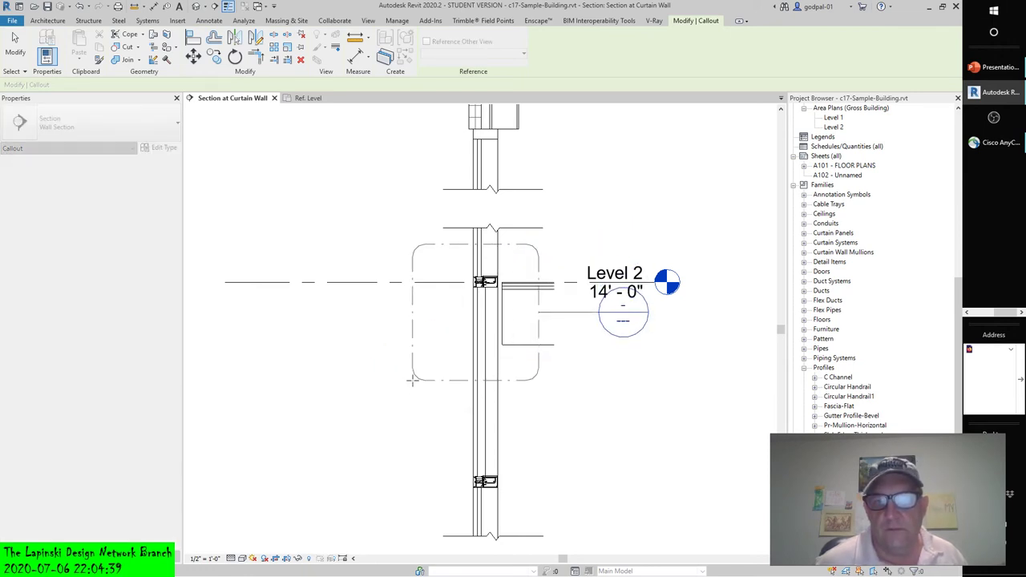
{"action": "key", "text": "Escape"}
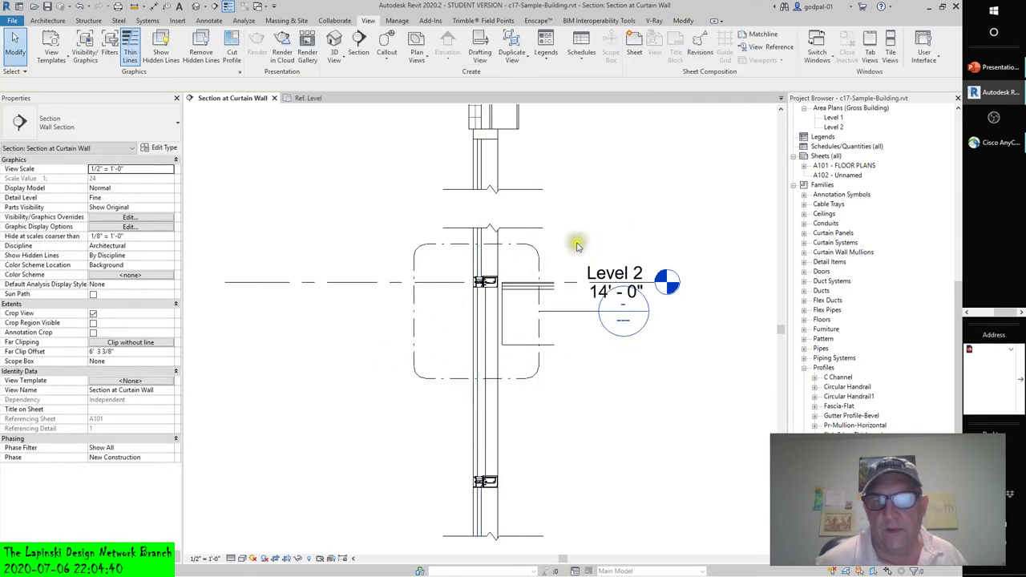
Step: Move the Level 2 callout's head to the opposite side of its boundary, clear of the level label
{"action": "left_click", "coordinate": [569, 315]}
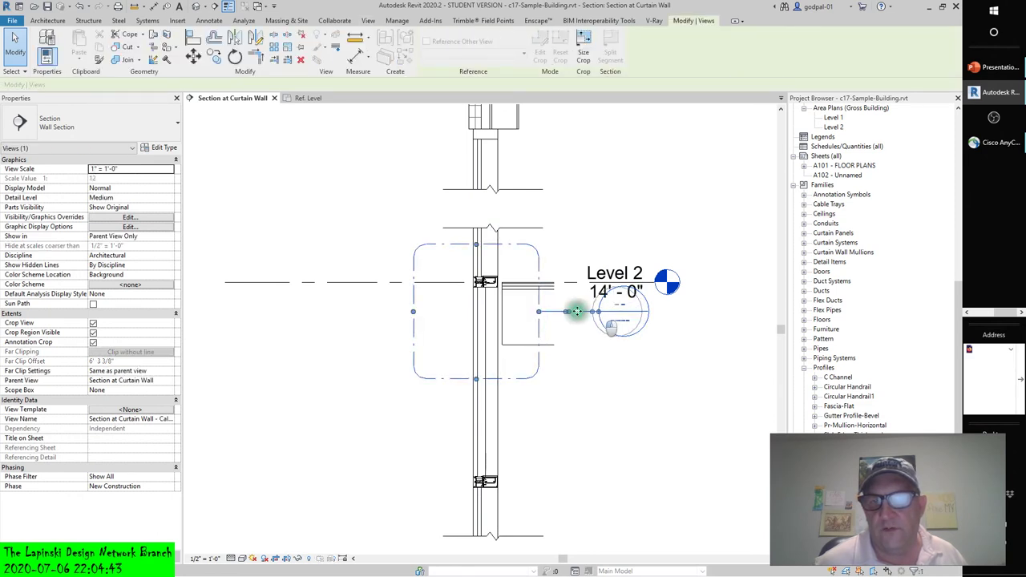
{"action": "left_click_drag", "start_coordinate": [576, 311], "coordinate": [346, 337]}
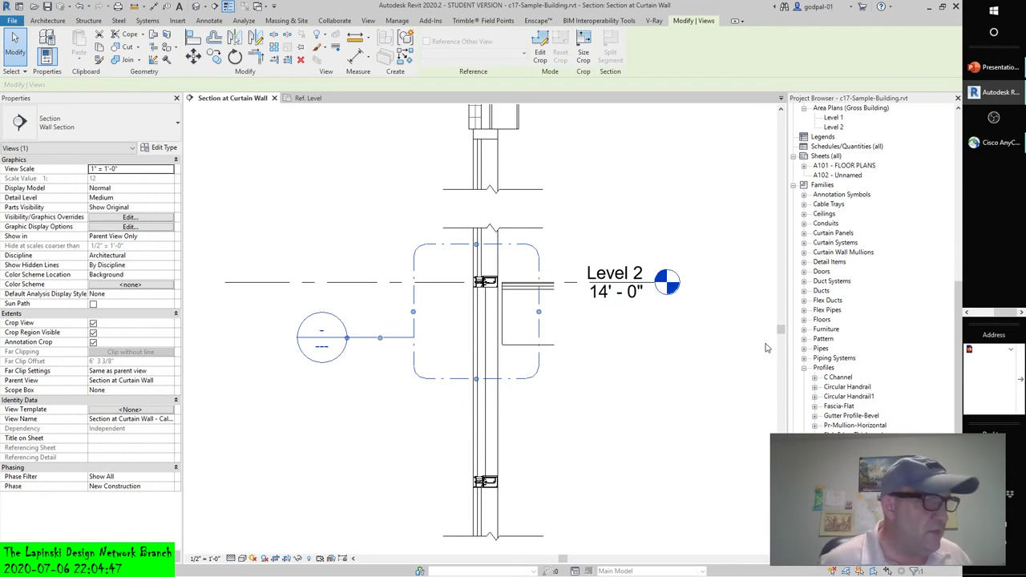
{"action": "double_click", "coordinate": [538, 357]}
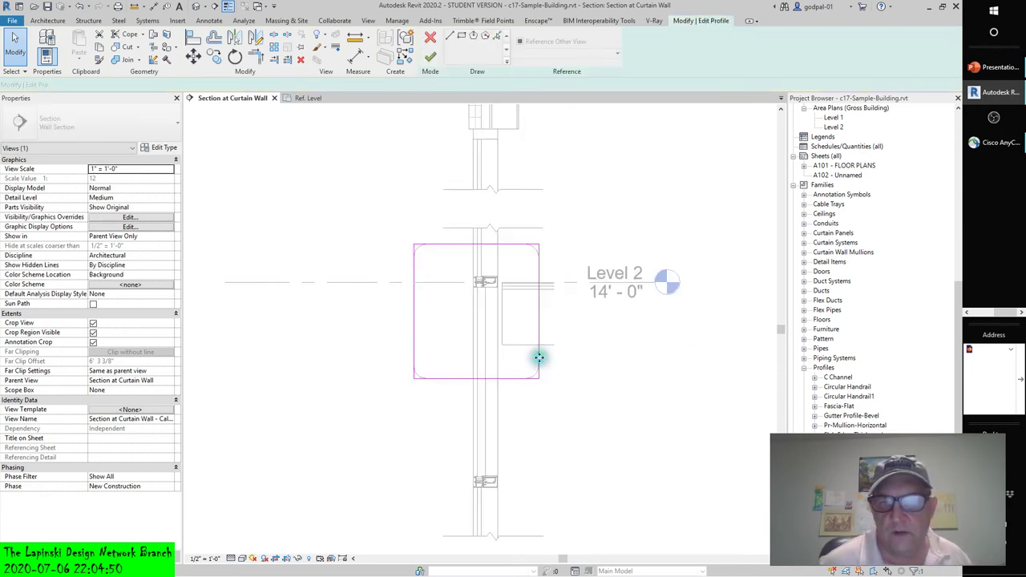
{"action": "left_click", "coordinate": [430, 38]}
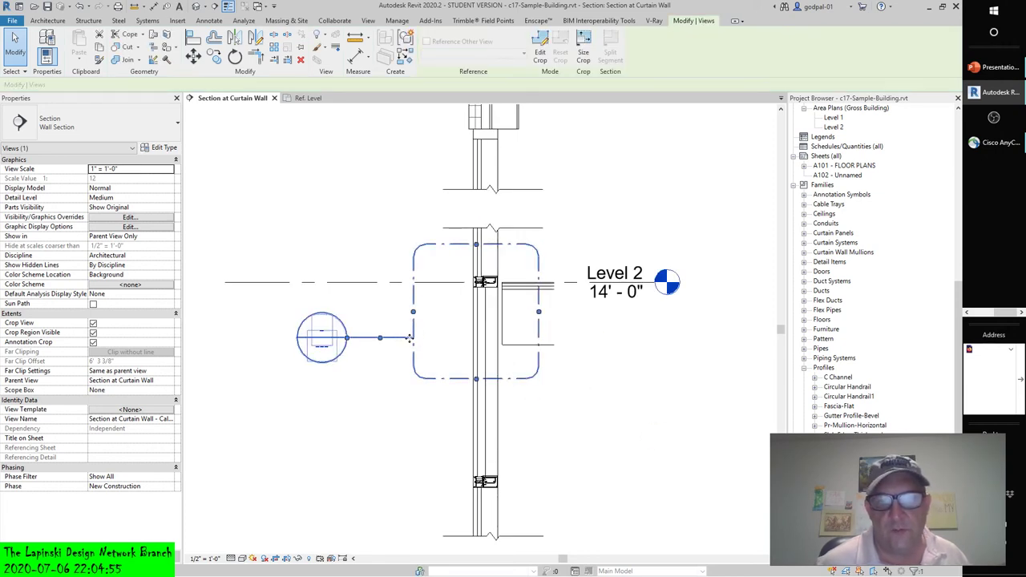
{"action": "right_click", "coordinate": [408, 339]}
{"action": "left_click", "coordinate": [401, 381]}
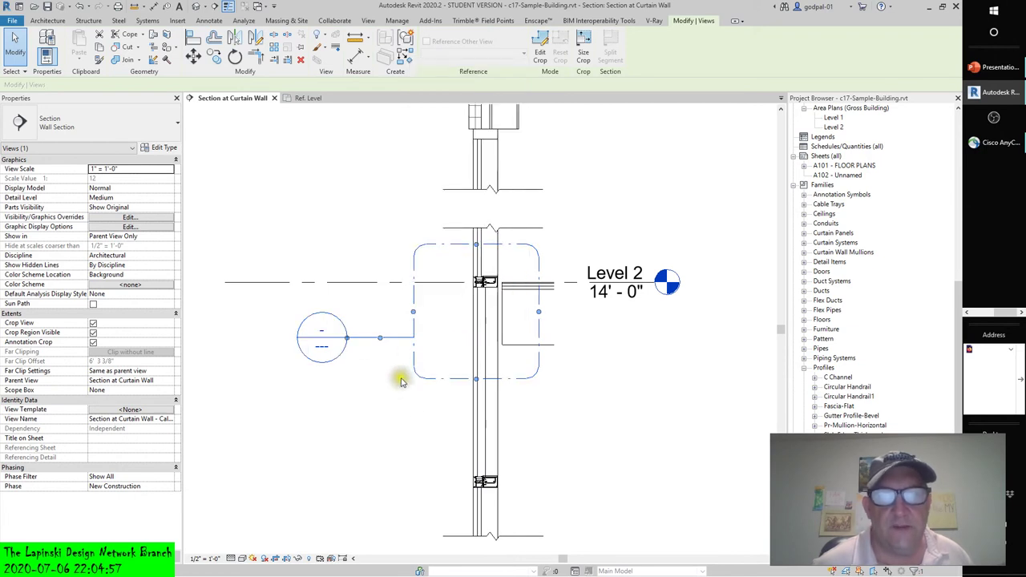
{"action": "double_click", "coordinate": [321, 334]}
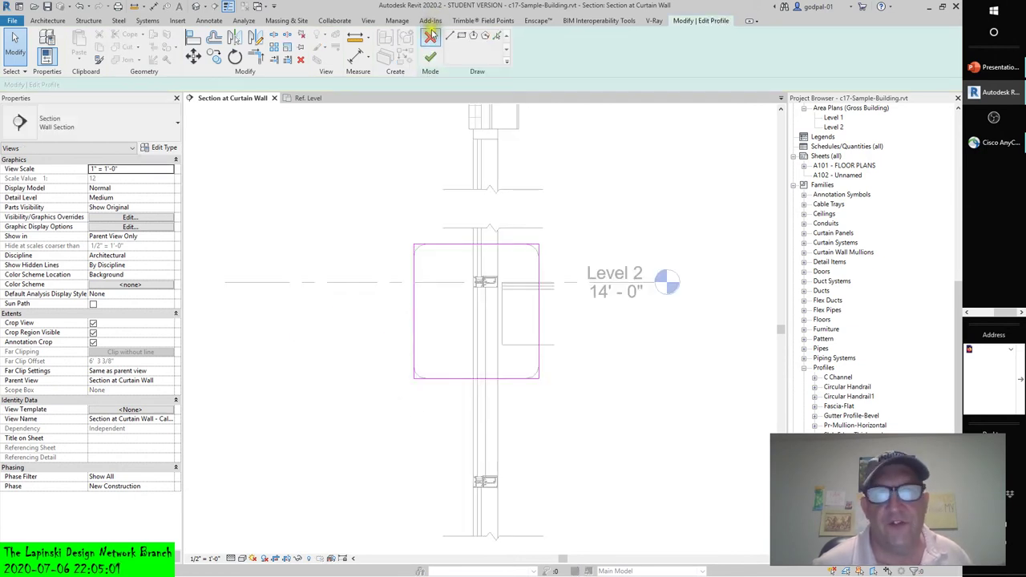
{"action": "left_click", "coordinate": [430, 35]}
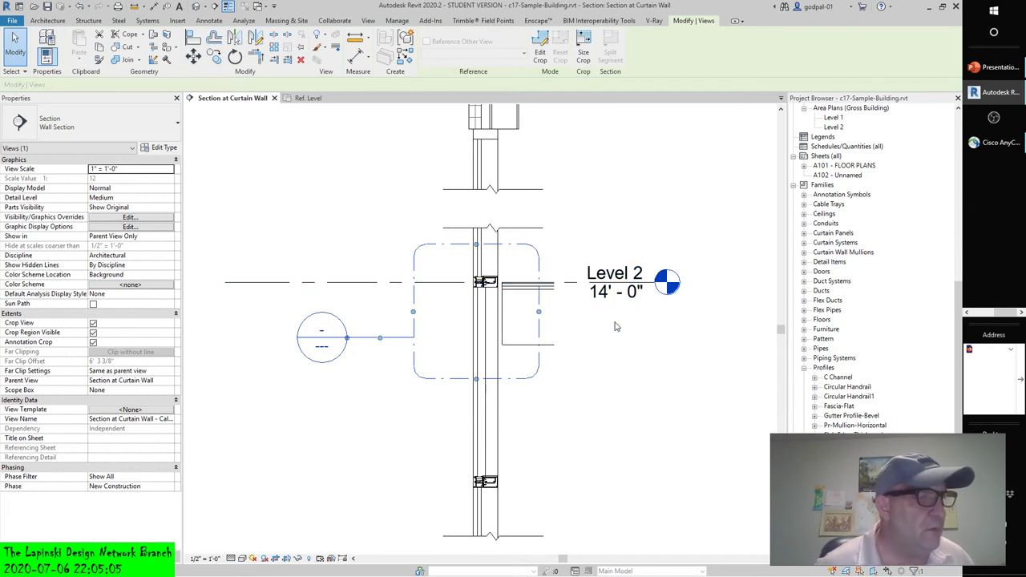
{"action": "double_click", "coordinate": [344, 348]}
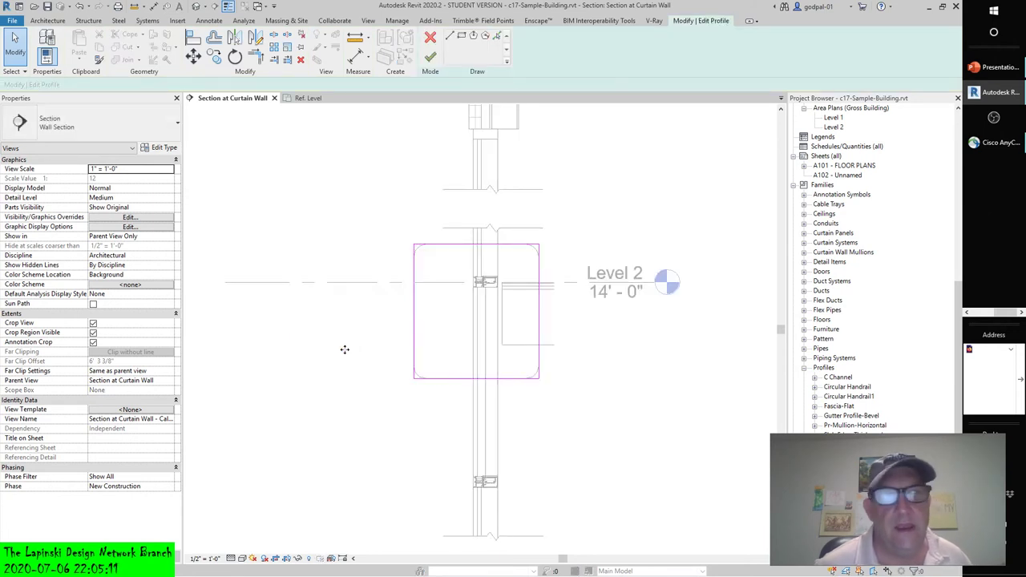
{"action": "left_click", "coordinate": [431, 57]}
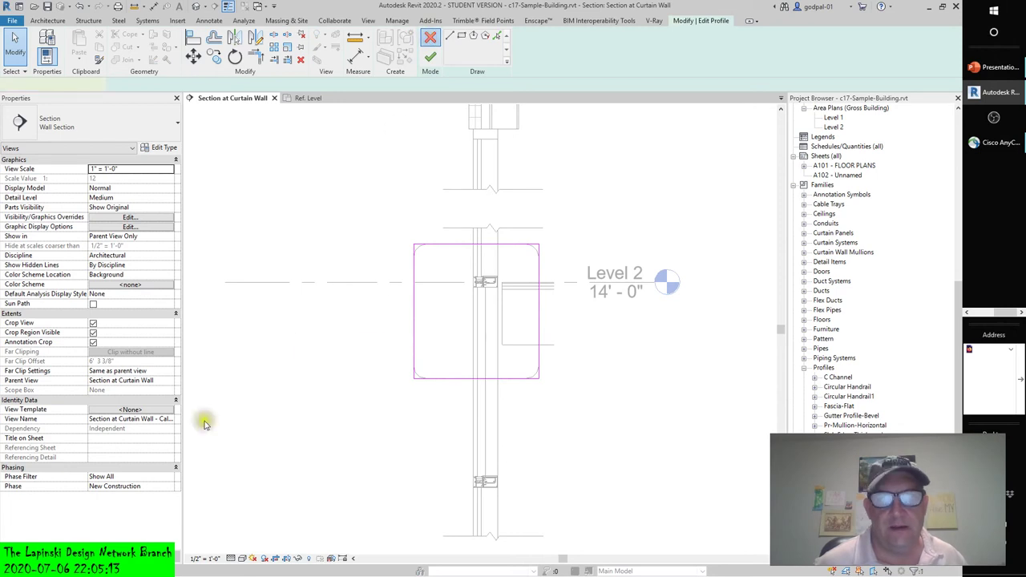
Step: Go to the view that the Level 2 callout refers to and fit its cropped detail comfortably on screen
{"action": "right_click", "coordinate": [422, 377]}
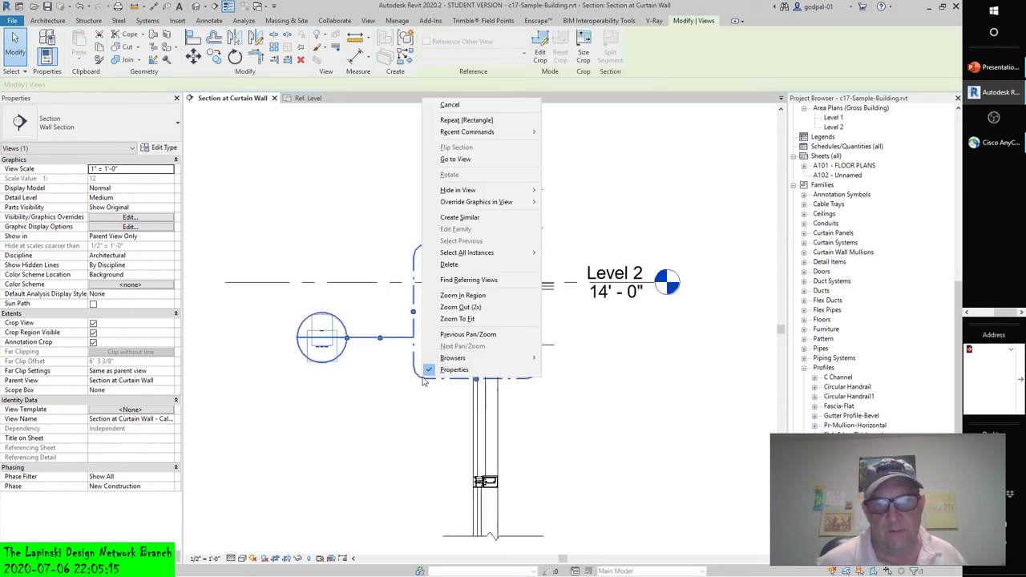
{"action": "left_click", "coordinate": [480, 160]}
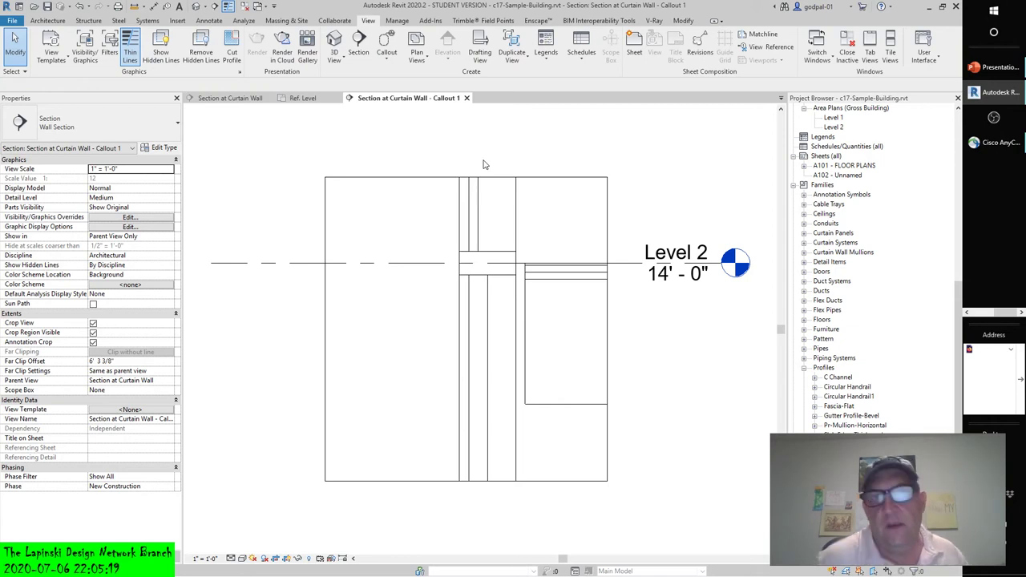
{"action": "scroll", "coordinate": [332, 360], "scroll_direction": "down", "scroll_amount": 2}
{"action": "scroll", "coordinate": [409, 311], "scroll_direction": "up", "scroll_amount": 1}
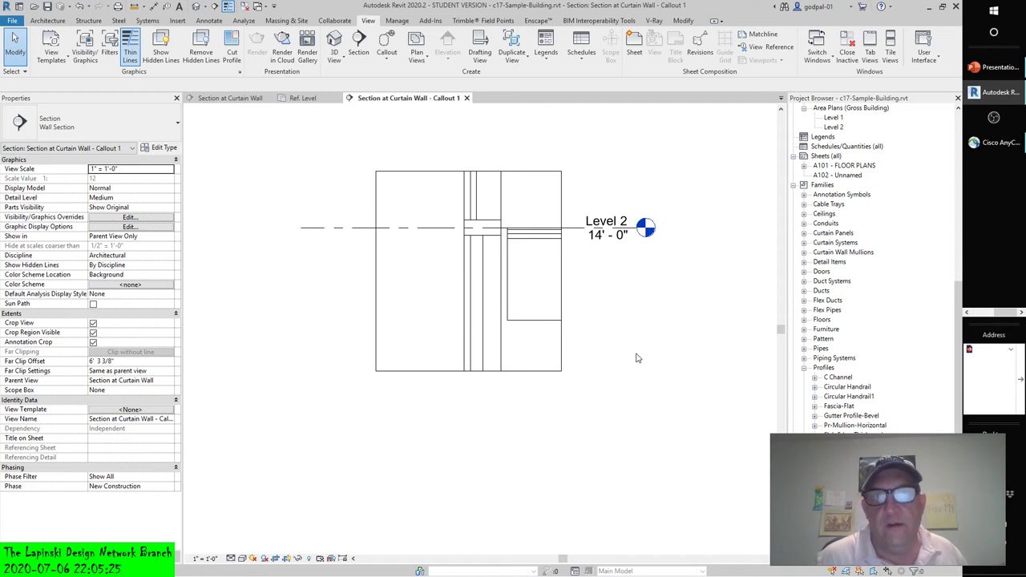
Step: Compare the callout boundary in the Section at Curtain Wall view with the crop region in the callout's own view
{"action": "left_click", "coordinate": [231, 98]}
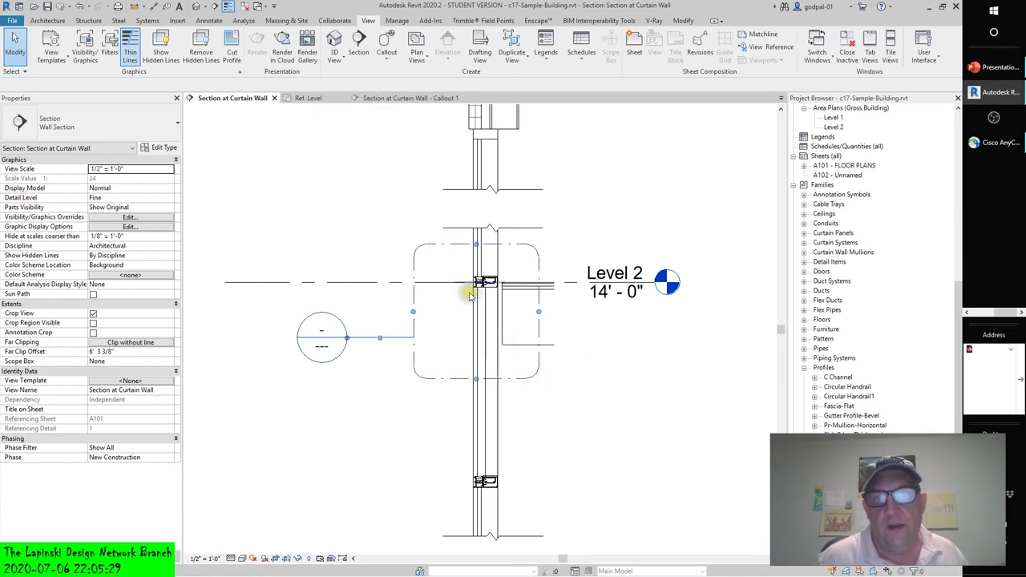
{"action": "left_click", "coordinate": [435, 246]}
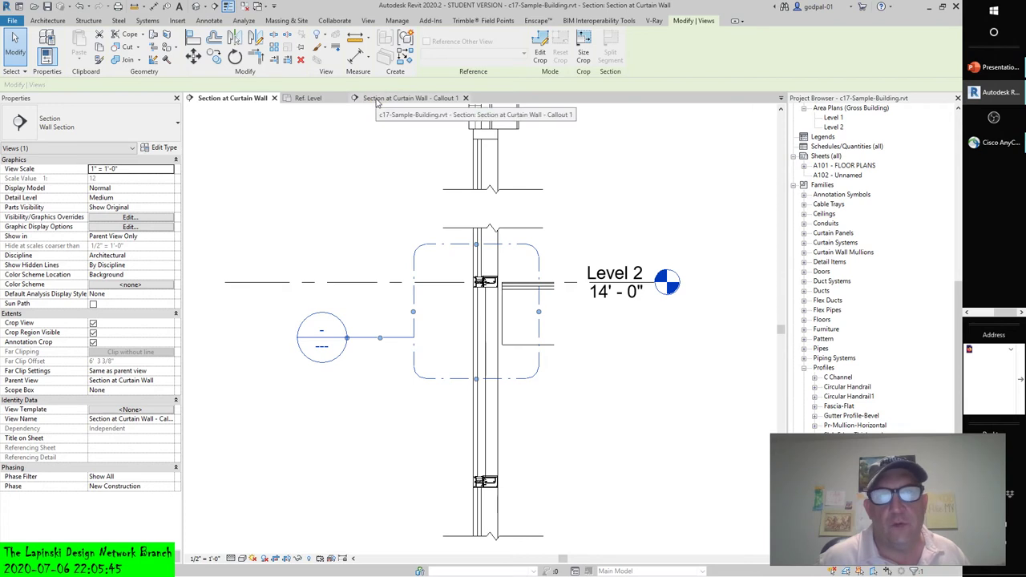
{"action": "left_click", "coordinate": [377, 102]}
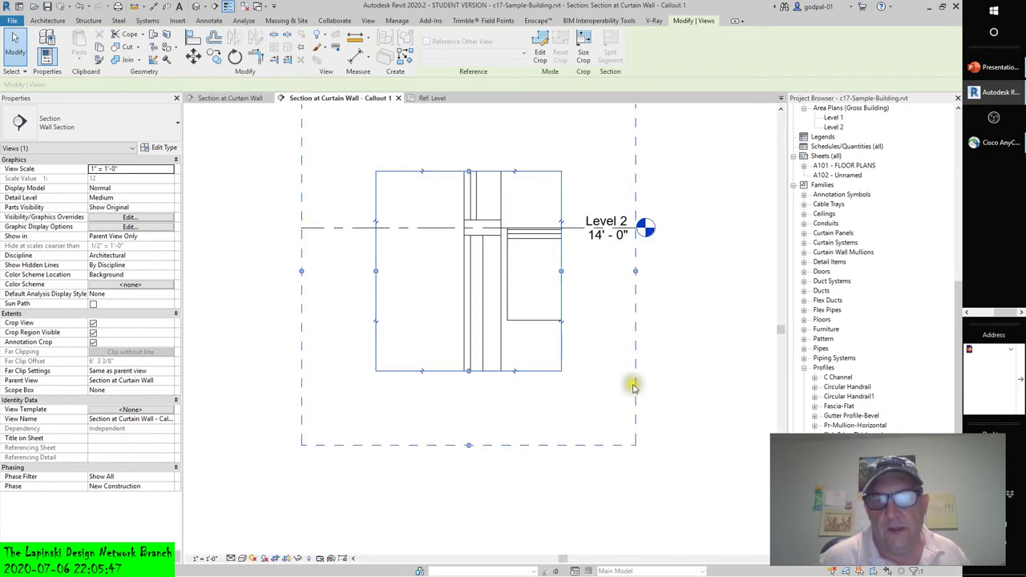
{"action": "left_click", "coordinate": [718, 371]}
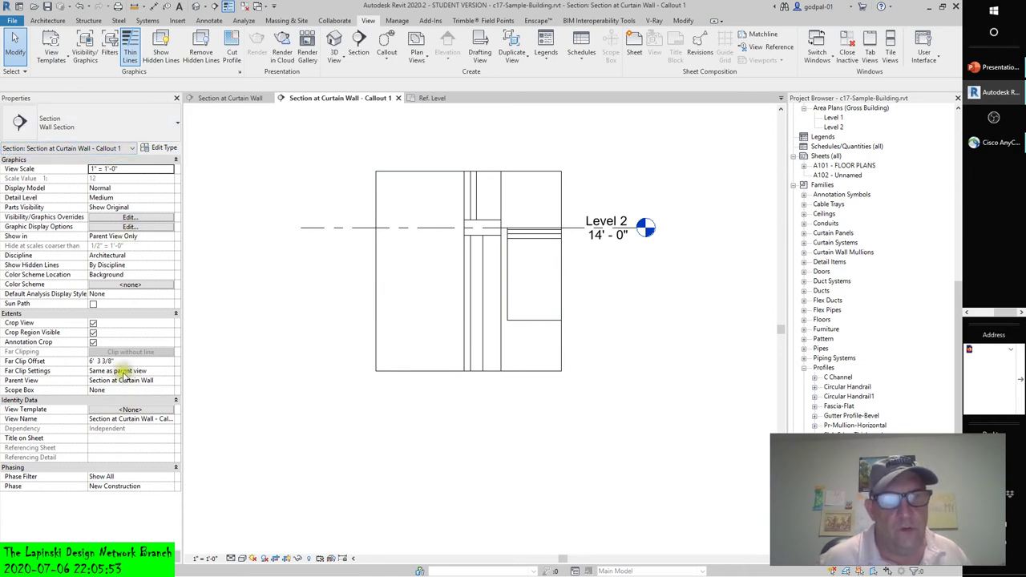
{"action": "left_click", "coordinate": [377, 340]}
{"action": "left_click", "coordinate": [618, 323]}
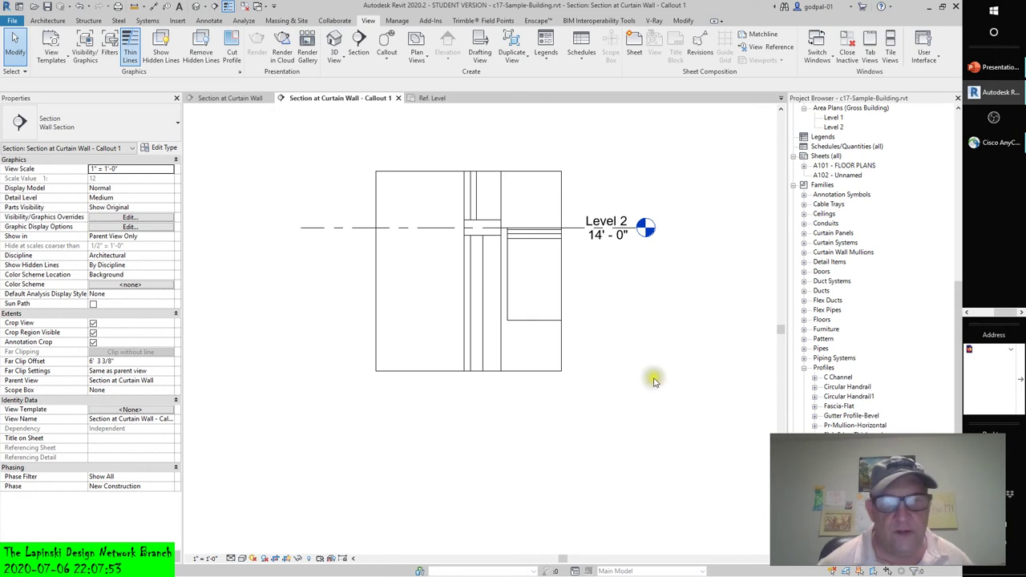
Step: Set the scale of the Section at Curtain Wall - Callout 1 view to 3" = 1'-0"
{"action": "left_click", "coordinate": [210, 558]}
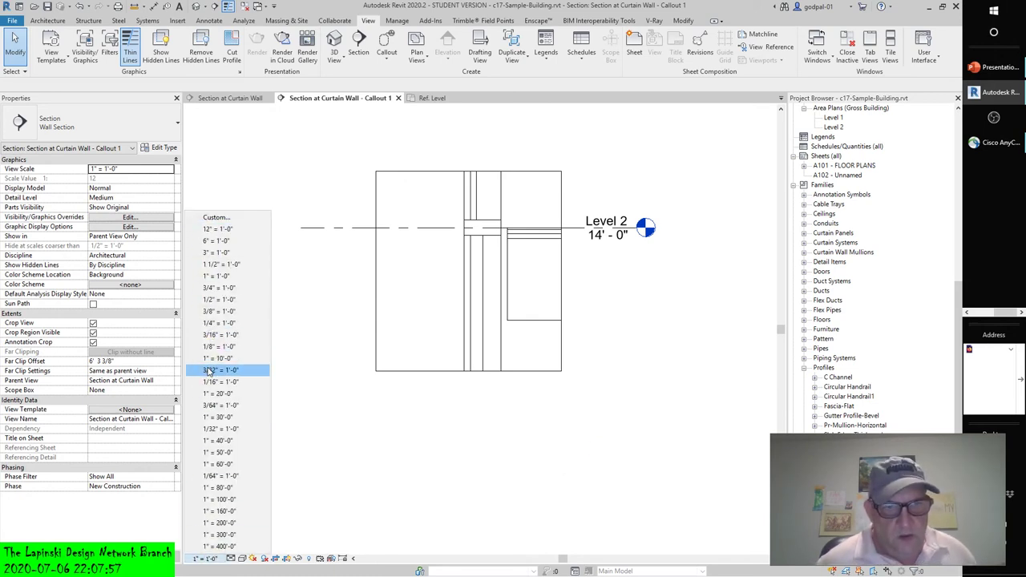
{"action": "left_click", "coordinate": [214, 252]}
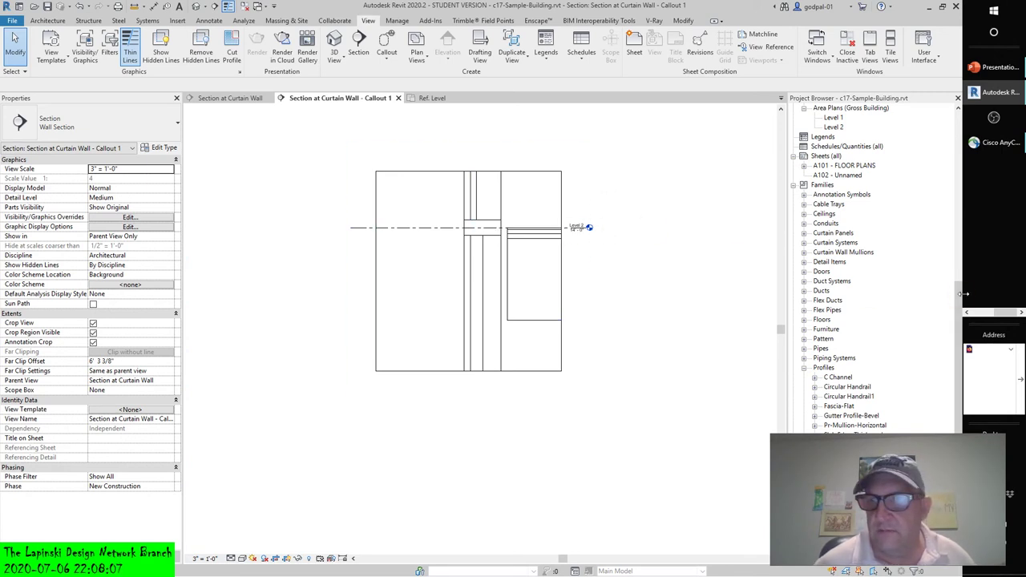
Step: Open sheet A102 and place the Section at Curtain Wall - Callout 1 view in its drawing area
{"action": "left_click", "coordinate": [953, 322]}
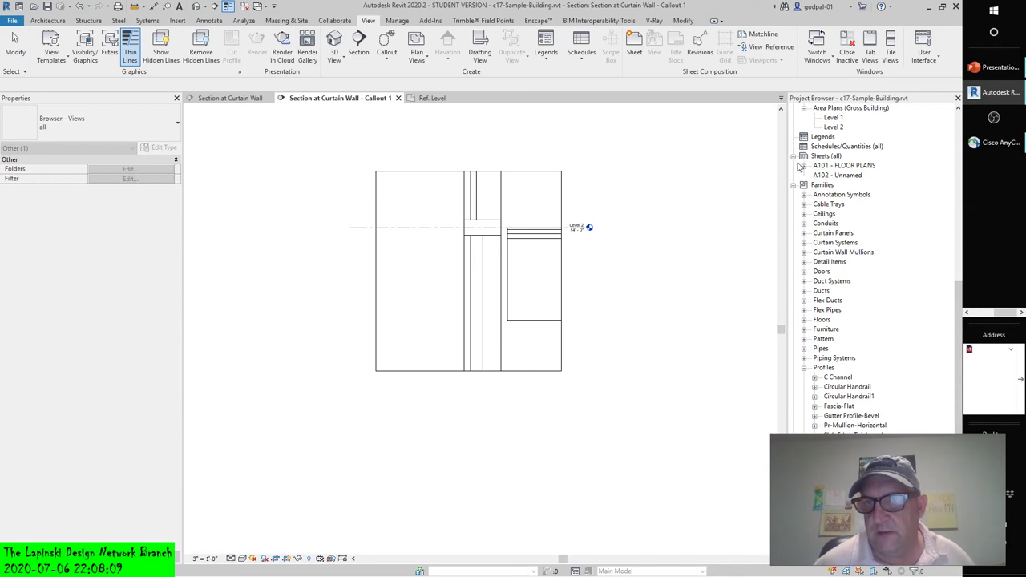
{"action": "scroll", "coordinate": [796, 185], "scroll_direction": "up", "scroll_amount": 10}
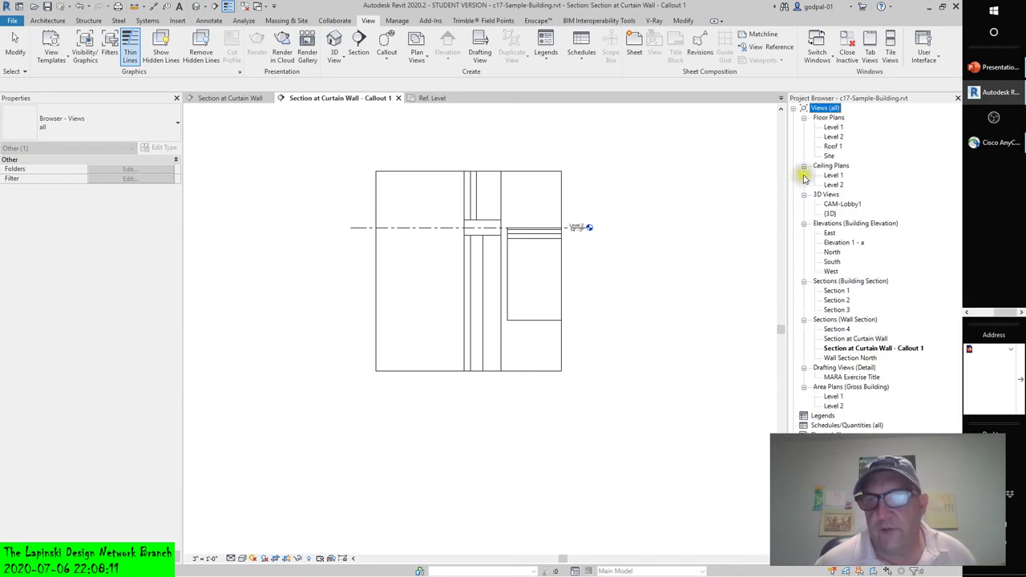
{"action": "left_click", "coordinate": [794, 109]}
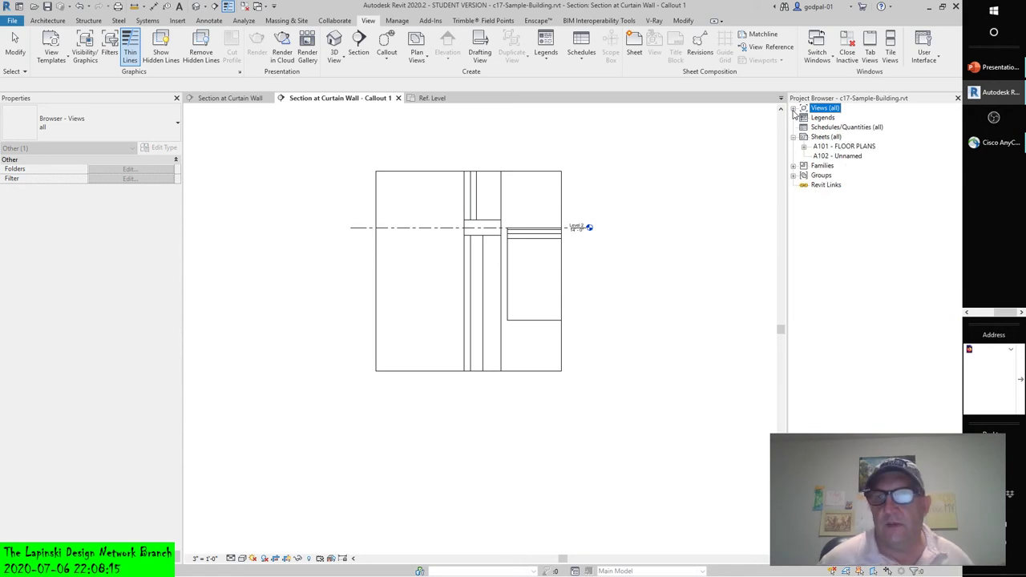
{"action": "double_click", "coordinate": [837, 156]}
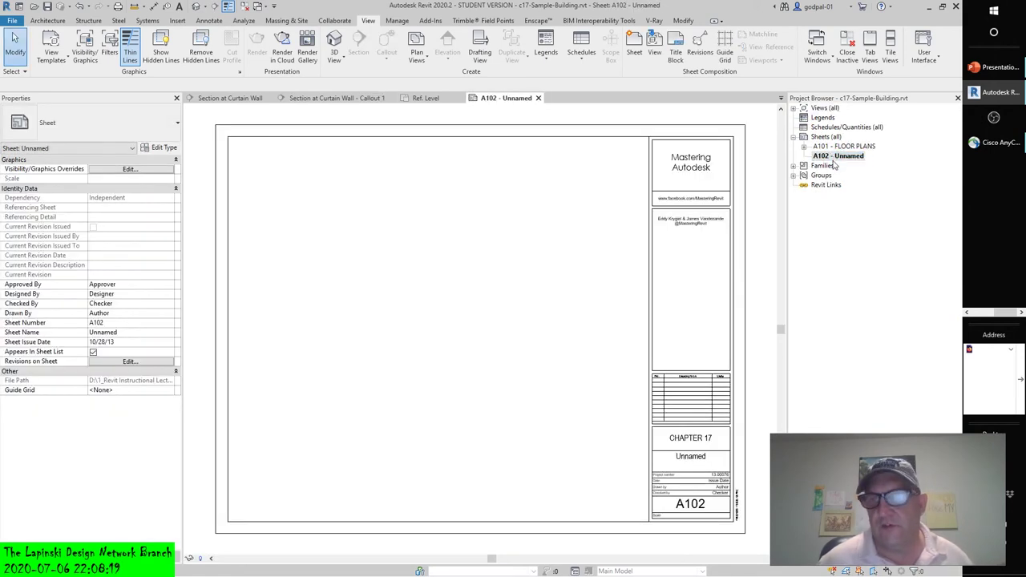
{"action": "left_click", "coordinate": [794, 109]}
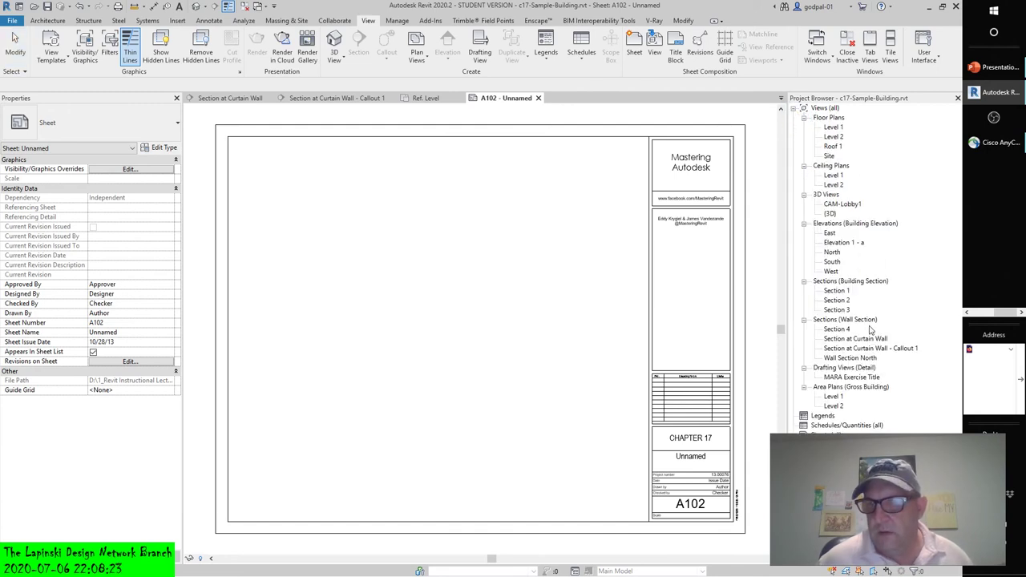
{"action": "left_click_drag", "start_coordinate": [870, 349], "coordinate": [343, 294]}
{"action": "left_click", "coordinate": [430, 271]}
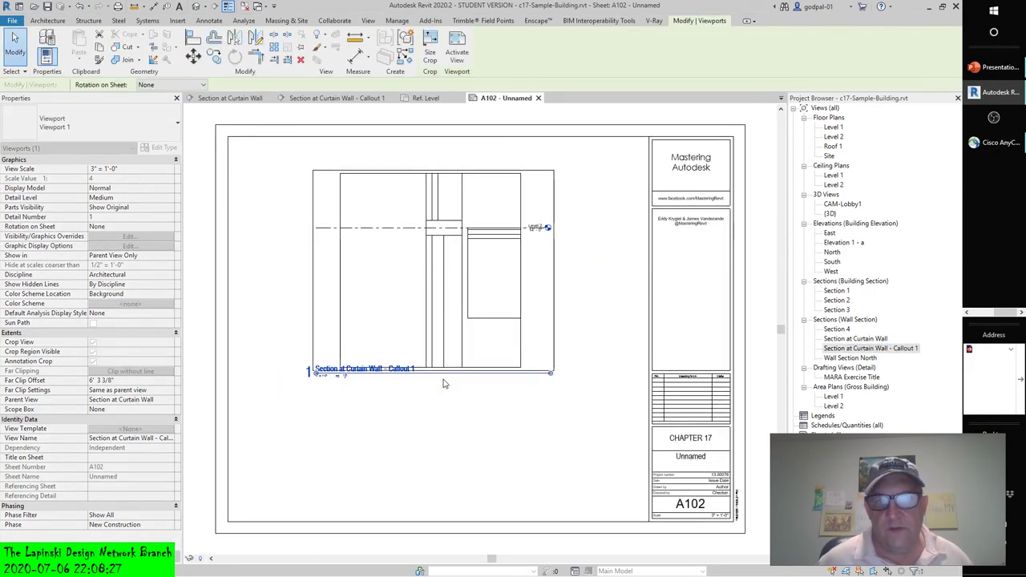
Step: Examine the placed callout's view title on sheet A102, and activate the view to inspect its crop and annotation crop boundaries
{"action": "scroll", "coordinate": [341, 386], "scroll_direction": "up", "scroll_amount": 3}
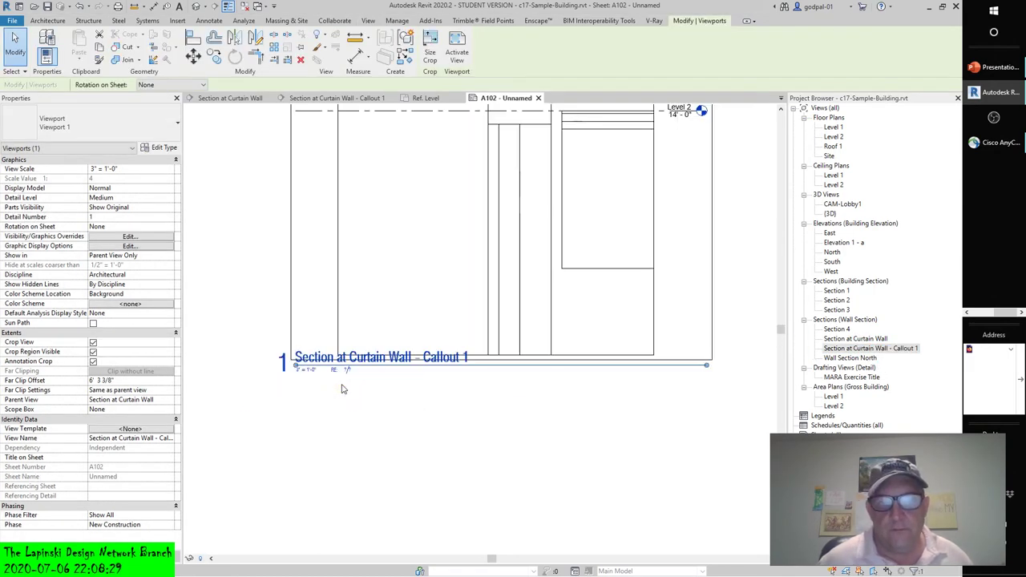
{"action": "left_click", "coordinate": [236, 274]}
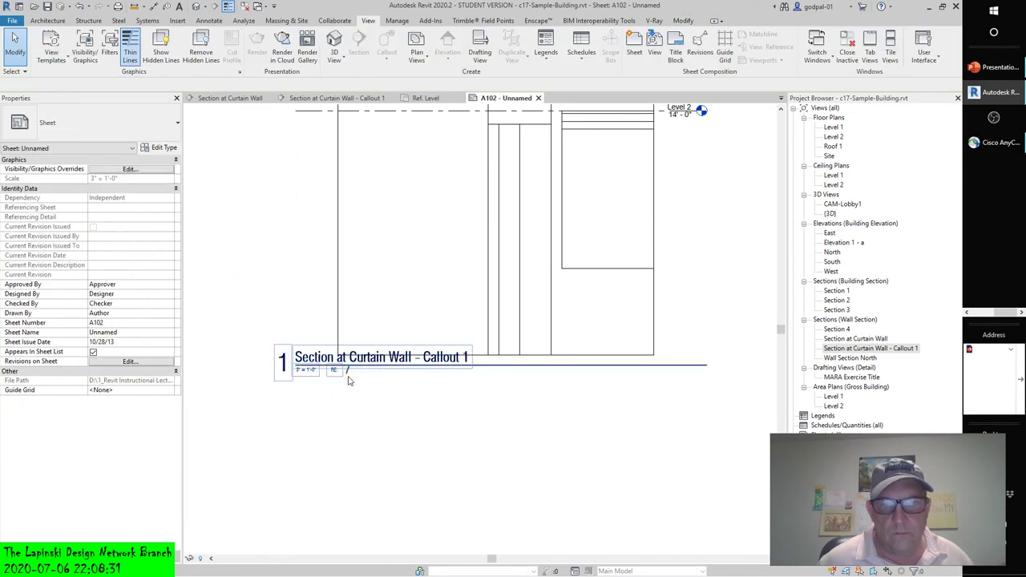
{"action": "scroll", "coordinate": [412, 412], "scroll_direction": "down", "scroll_amount": 4}
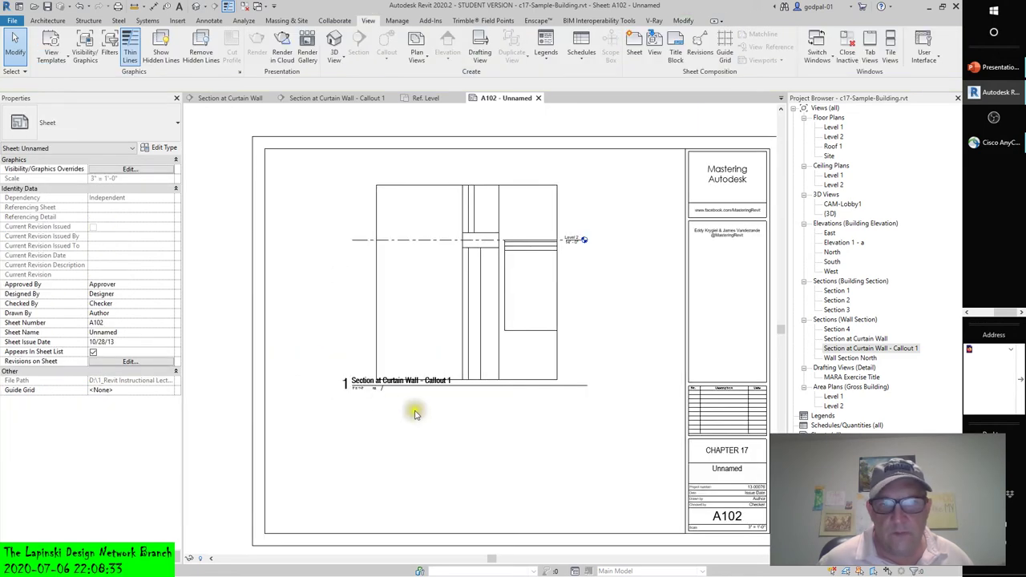
{"action": "left_click", "coordinate": [370, 385]}
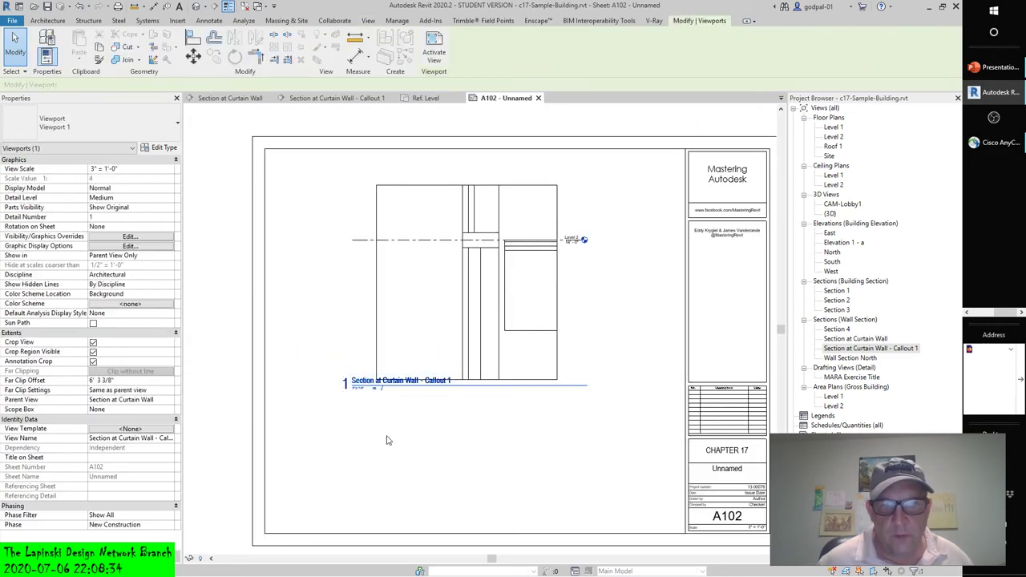
{"action": "double_click", "coordinate": [590, 388]}
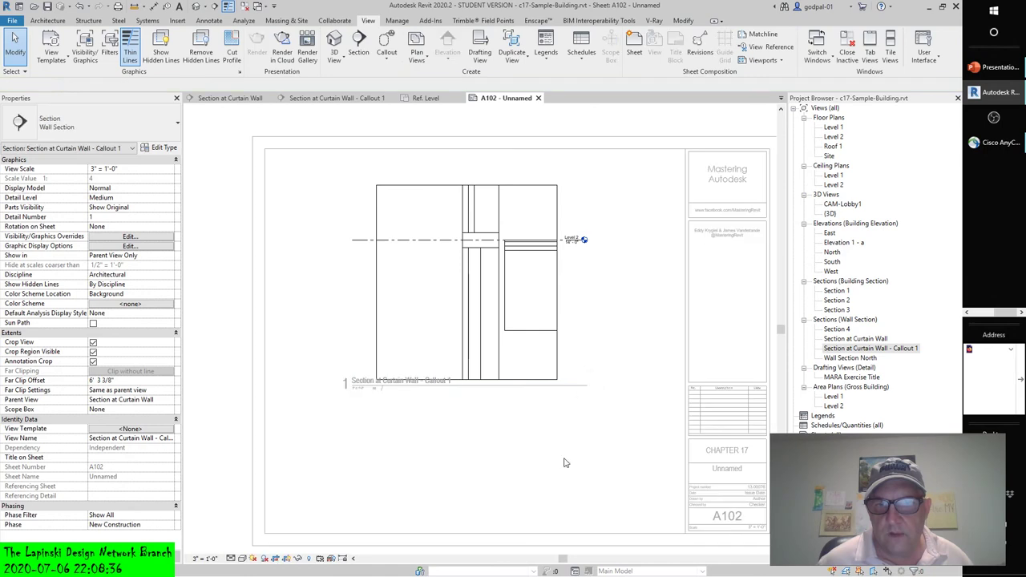
{"action": "left_click", "coordinate": [558, 283]}
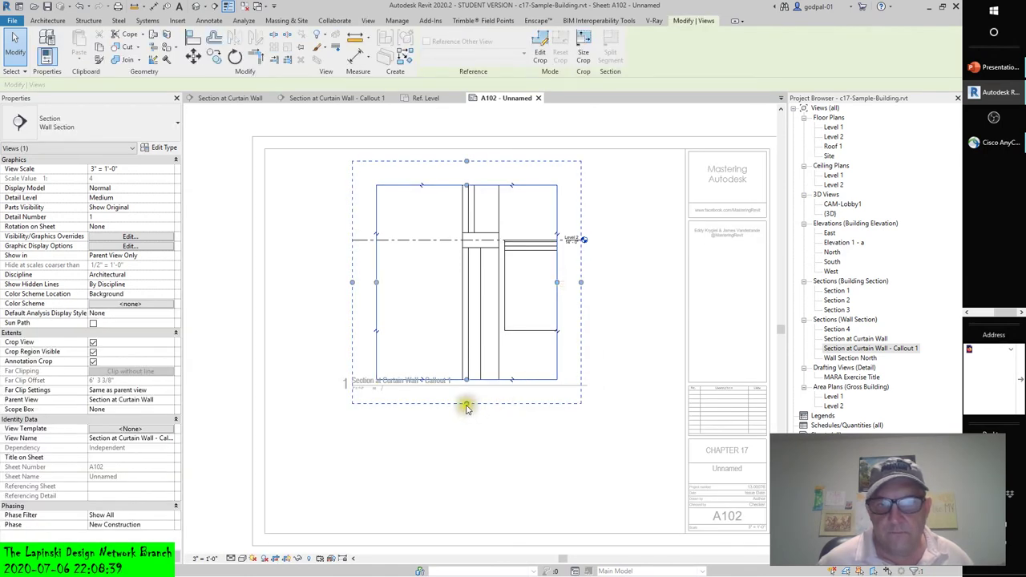
{"action": "left_click", "coordinate": [625, 315]}
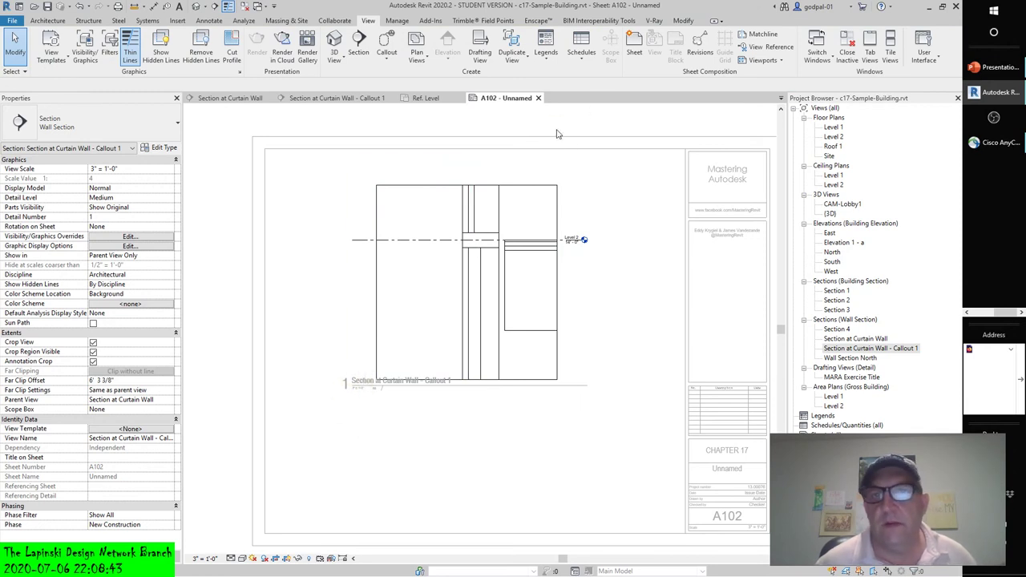
Step: Undo and redo the callout's placement on sheet A102, and return to the Section at Curtain Wall - Callout 1 view
{"action": "left_click", "coordinate": [79, 7]}
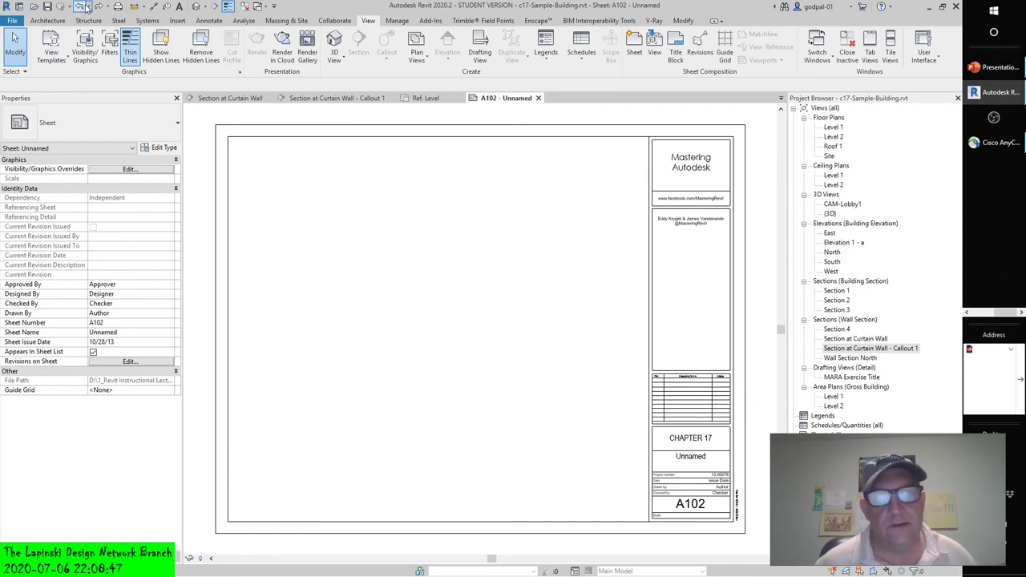
{"action": "left_click", "coordinate": [98, 6]}
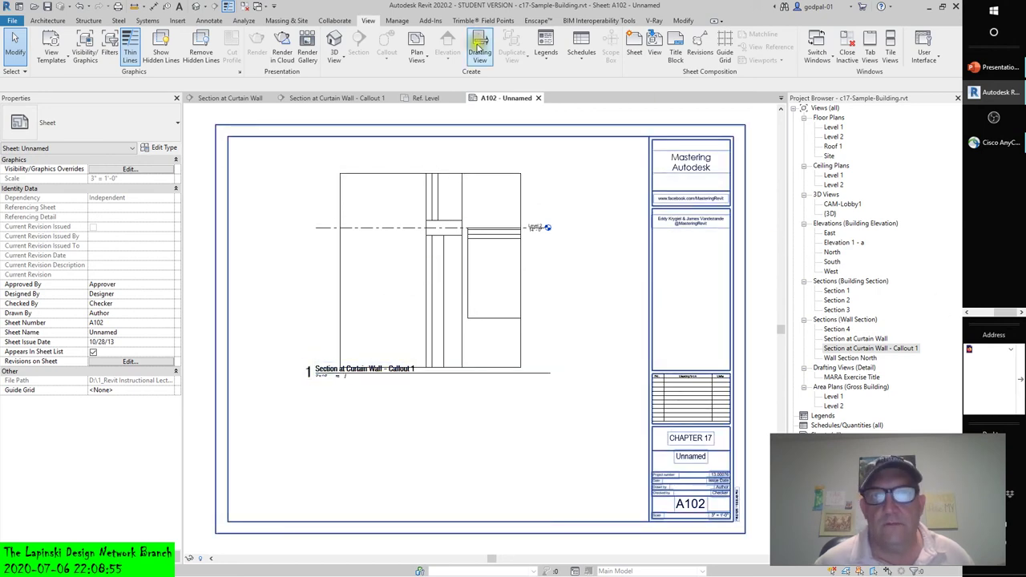
{"action": "left_click", "coordinate": [338, 100]}
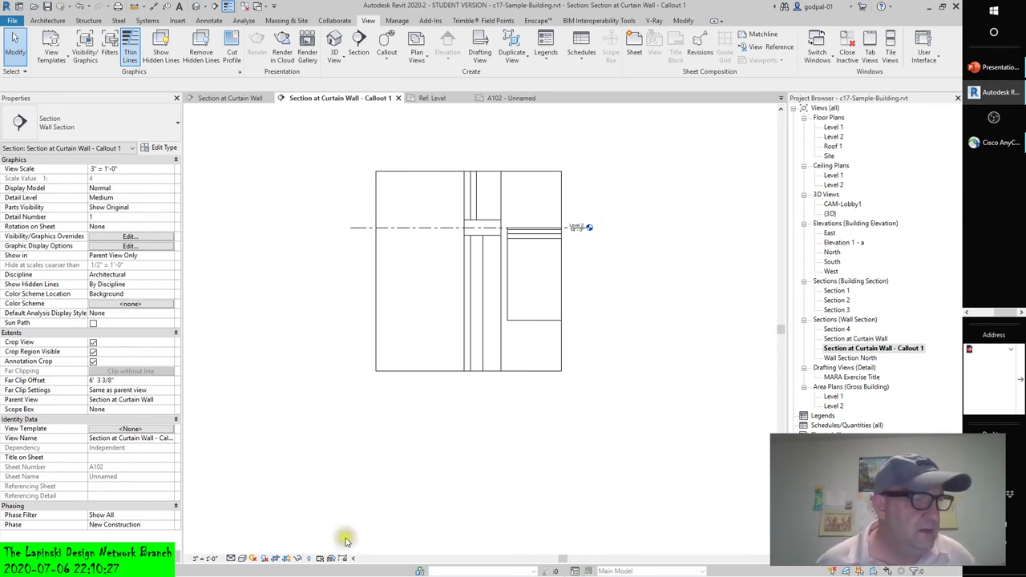
Step: Set the detail level of the Section at Curtain Wall - Callout 1 view to Fine and inspect the Level 2 mullion
{"action": "left_click", "coordinate": [561, 264]}
{"action": "middle_click_drag", "start_coordinate": [568, 274], "coordinate": [578, 319]}
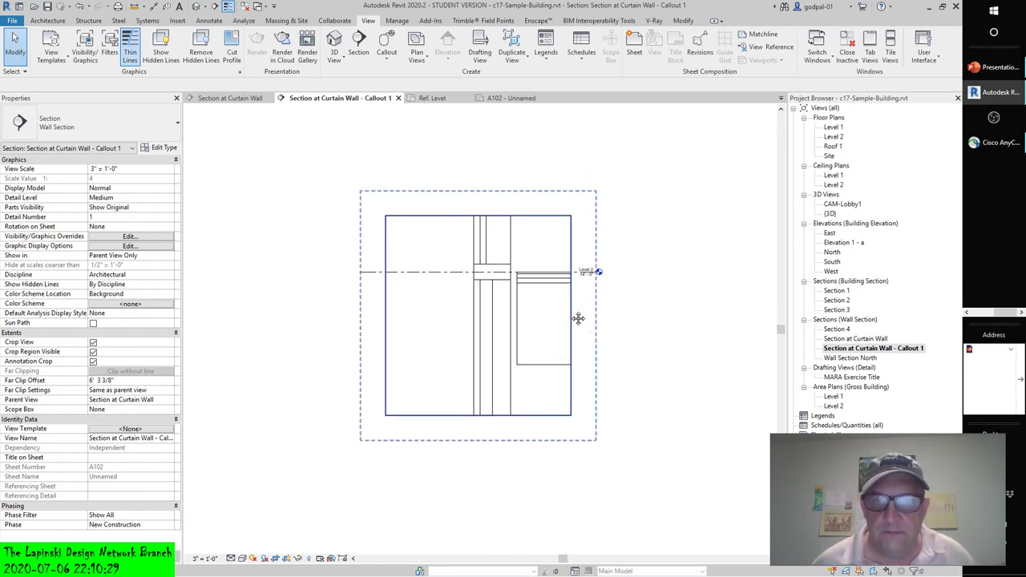
{"action": "left_click", "coordinate": [648, 295]}
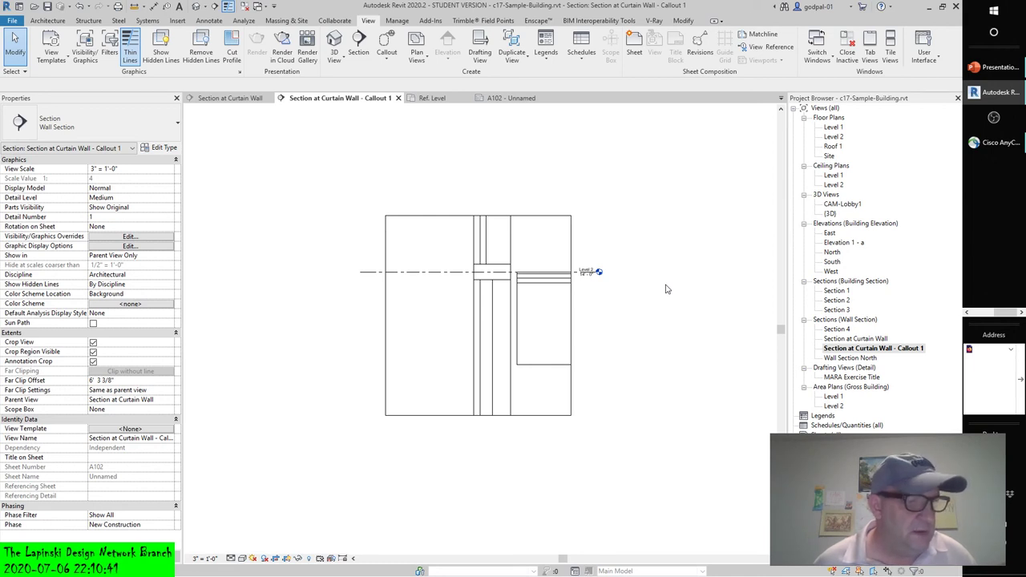
{"action": "left_click", "coordinate": [231, 558]}
{"action": "left_click", "coordinate": [237, 543]}
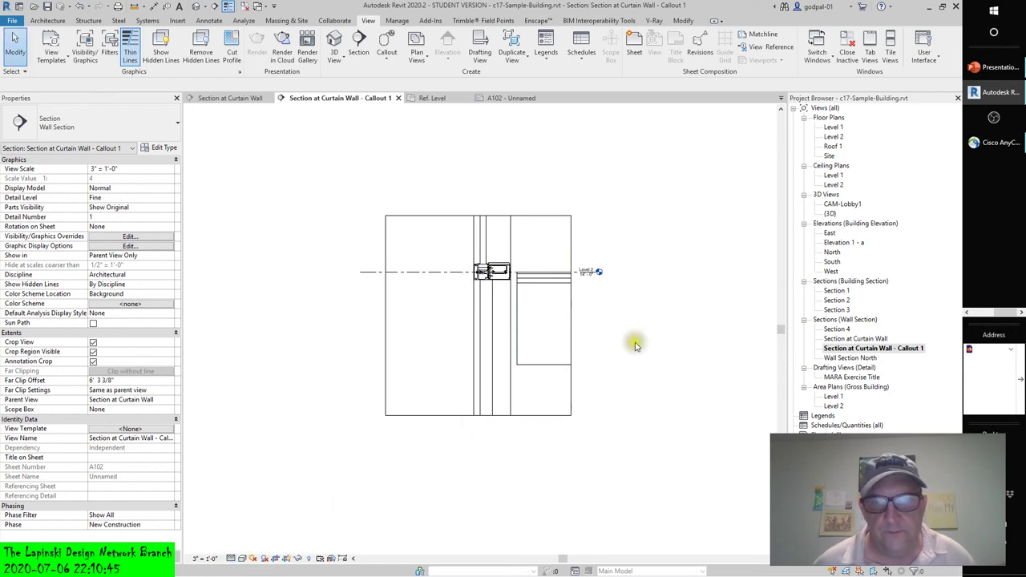
{"action": "scroll", "coordinate": [634, 344], "scroll_direction": "up", "scroll_amount": 3}
{"action": "middle_click_drag", "start_coordinate": [597, 298], "coordinate": [726, 325]}
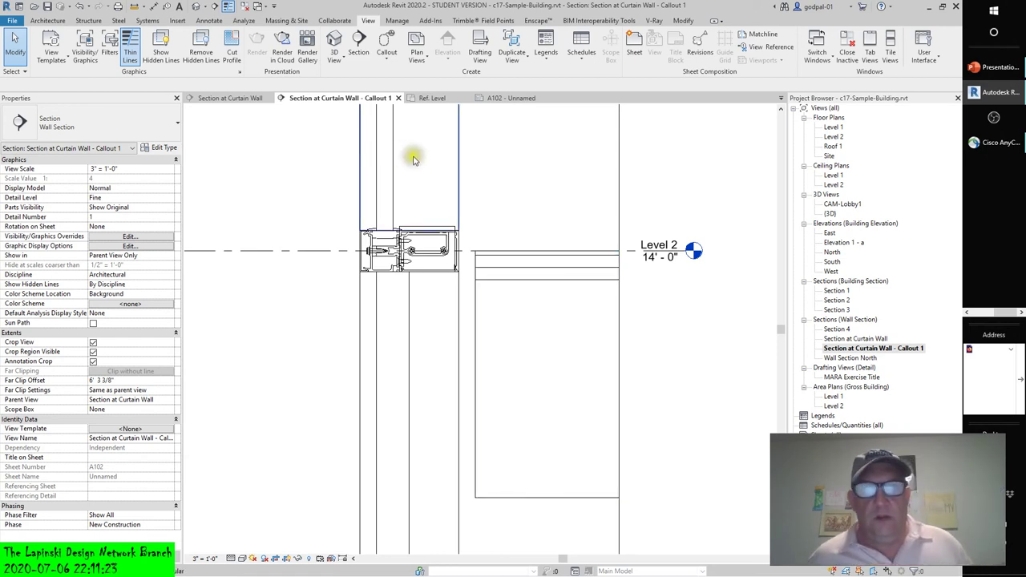
Step: Return to the Section at Curtain Wall view and examine the callout reference, the roof connection and the Level 1 base
{"action": "scroll", "coordinate": [415, 159], "scroll_direction": "down", "scroll_amount": 2}
{"action": "left_click", "coordinate": [232, 98]}
{"action": "scroll", "coordinate": [416, 333], "scroll_direction": "down", "scroll_amount": 4}
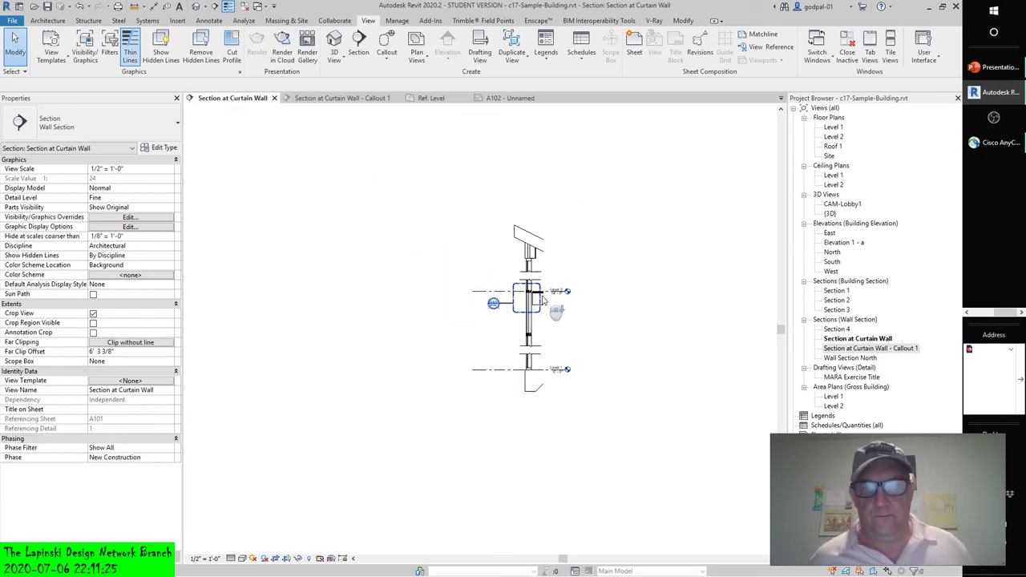
{"action": "scroll", "coordinate": [416, 333], "scroll_direction": "up", "scroll_amount": 5}
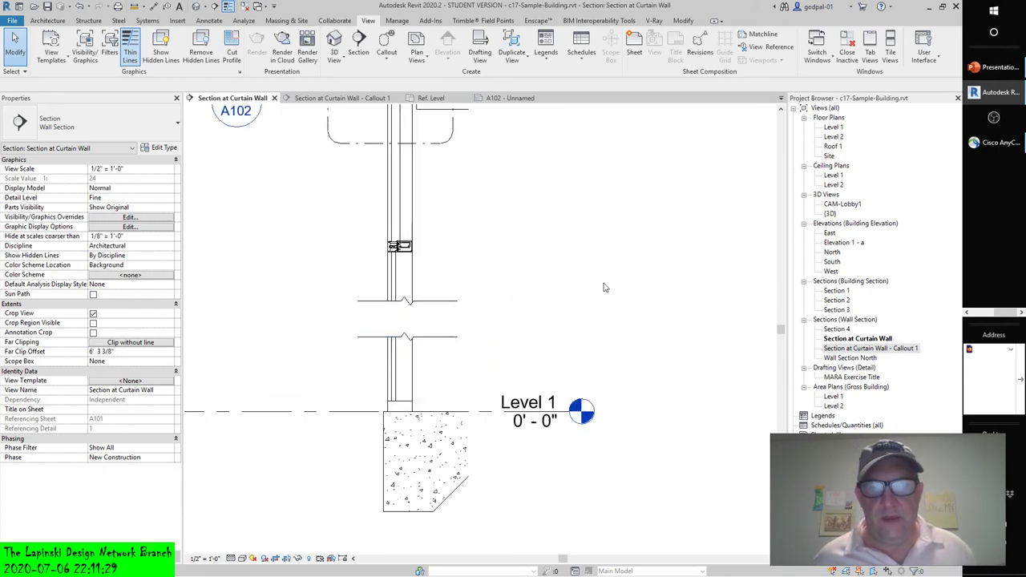
{"action": "scroll", "coordinate": [405, 395], "scroll_direction": "down", "scroll_amount": 3}
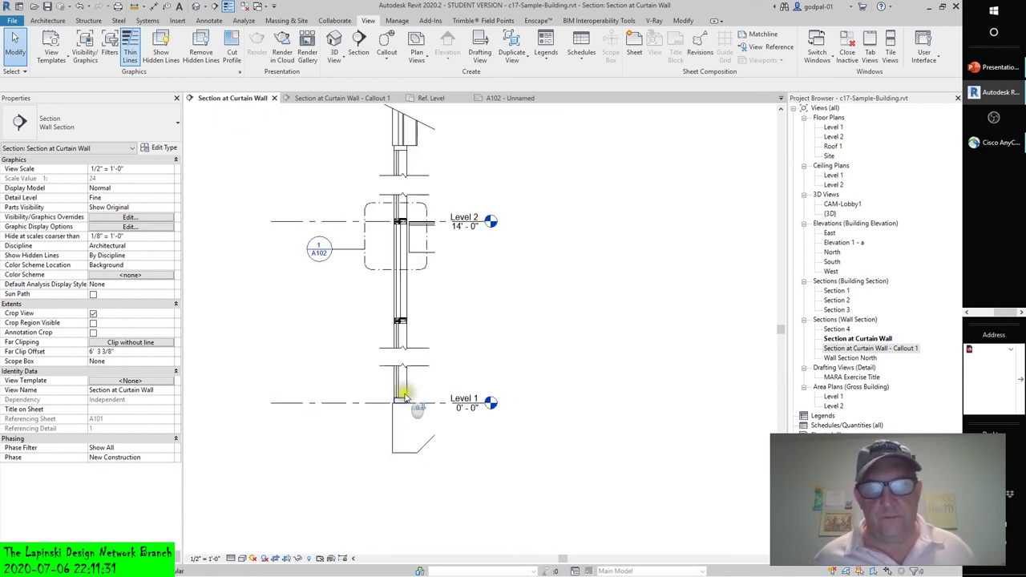
{"action": "scroll", "coordinate": [425, 233], "scroll_direction": "up", "scroll_amount": 3}
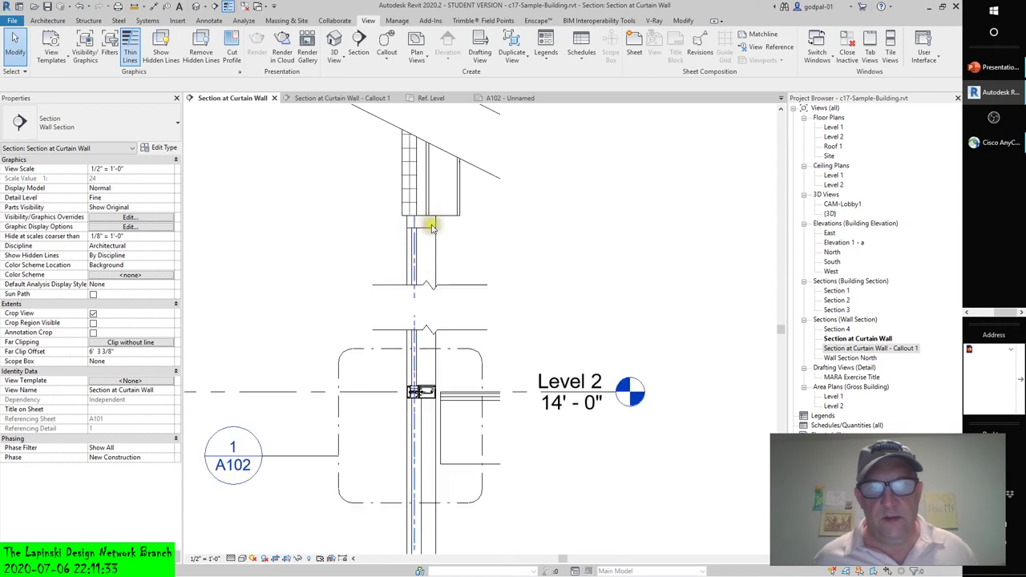
{"action": "scroll", "coordinate": [449, 231], "scroll_direction": "down", "scroll_amount": 4}
{"action": "mouse_move", "coordinate": [522, 235]}
{"action": "middle_mouse_down"}
{"action": "mouse_move", "coordinate": [532, 250]}
{"action": "mouse_move", "coordinate": [522, 251]}
{"action": "middle_mouse_up"}
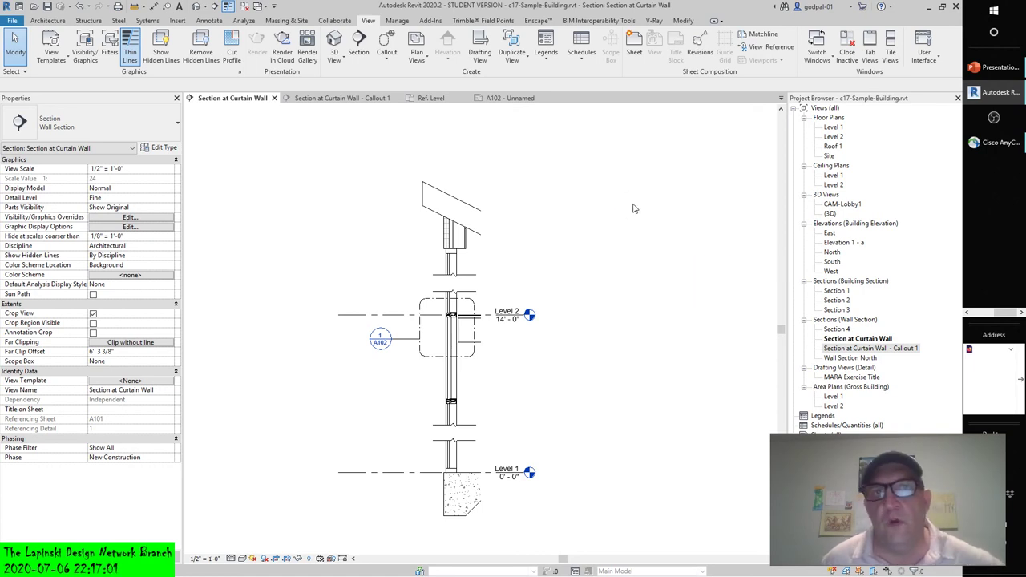
{"action": "middle_click_drag", "start_coordinate": [585, 228], "coordinate": [592, 212]}
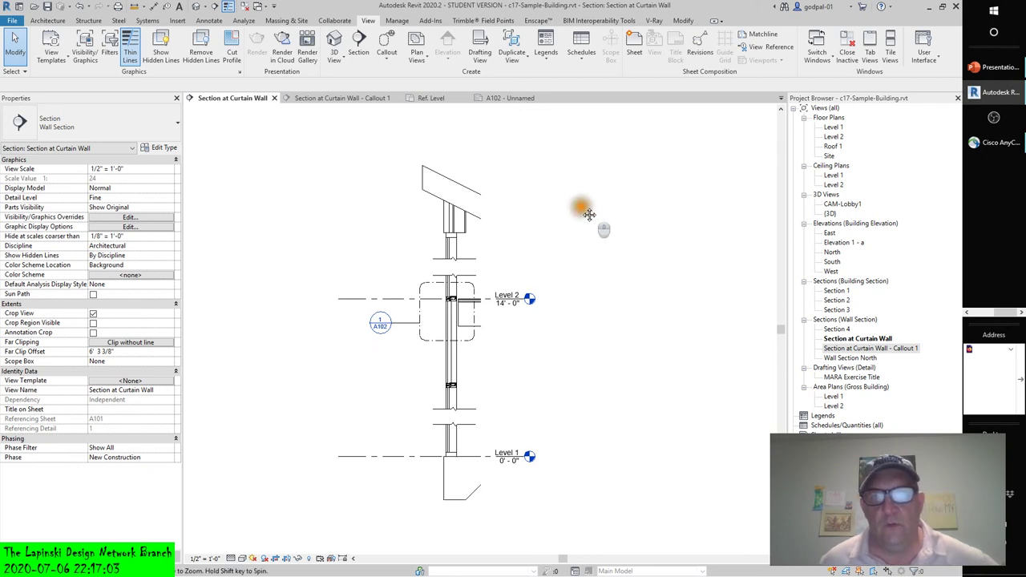
{"action": "left_click", "coordinate": [984, 314]}
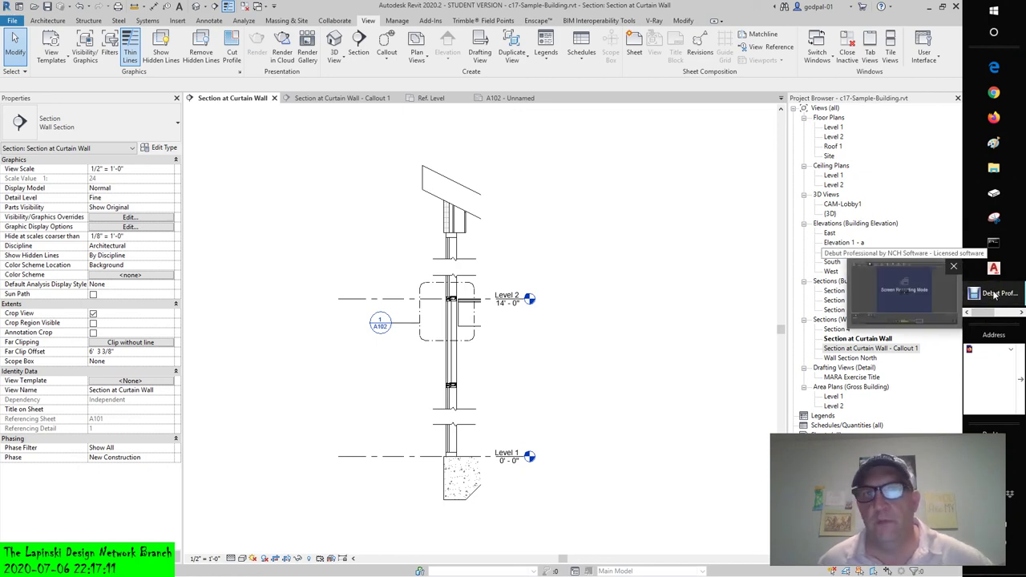
{"action": "left_click", "coordinate": [994, 293]}
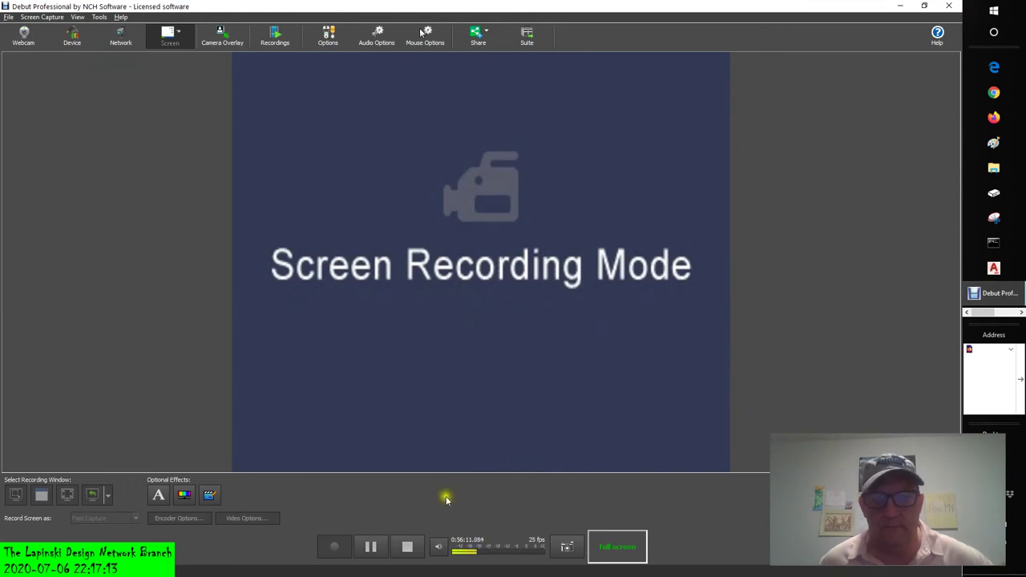